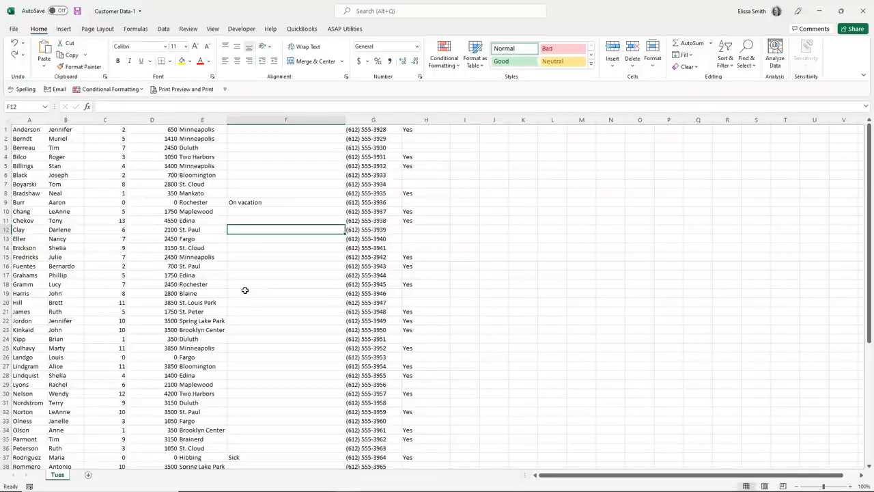
# Insert an empty row above the first row of customer data.
pyautogui.click(5, 129)
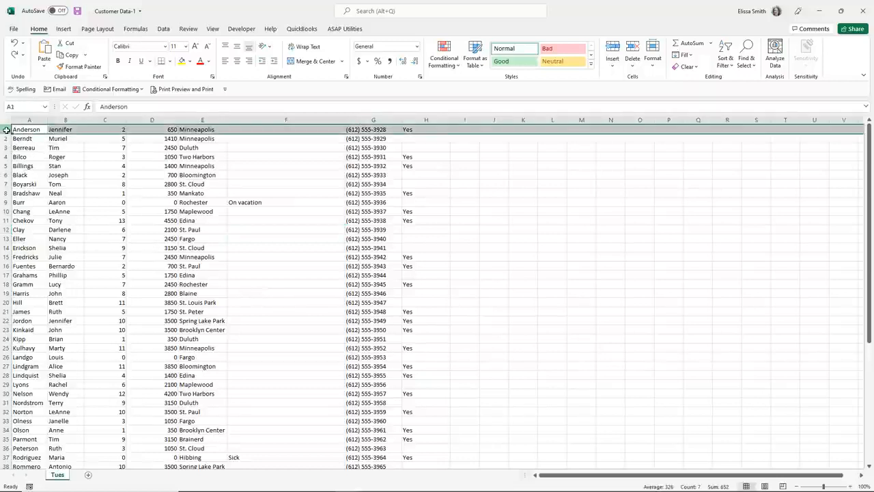
pyautogui.rightClick(6, 129)
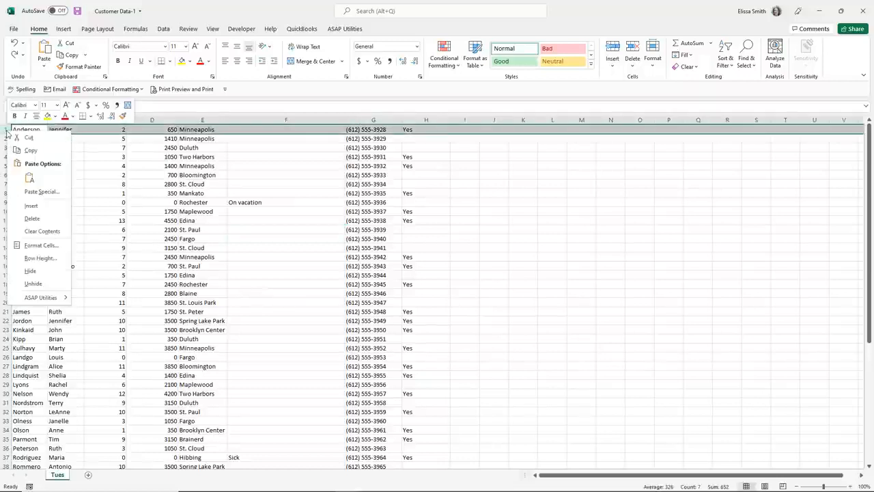
pyautogui.click(32, 205)
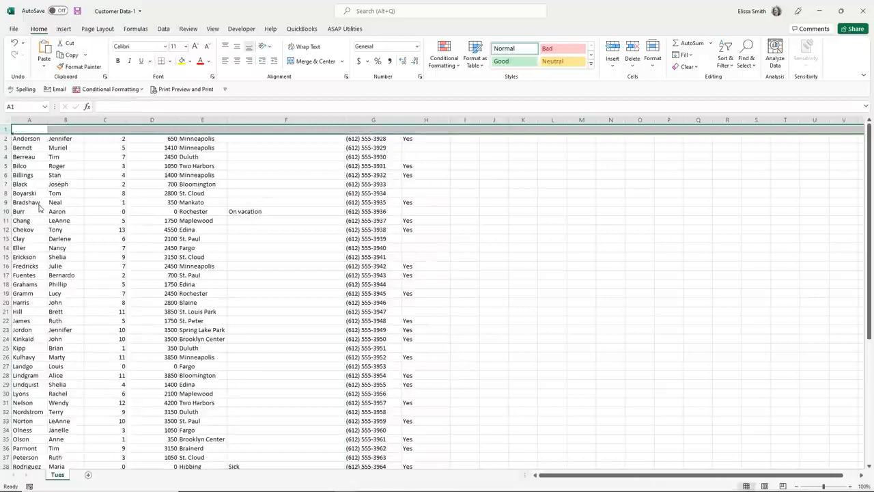
# Enter the column headers "Last" in A1 and "Name" in B1.
pyautogui.click(37, 127)
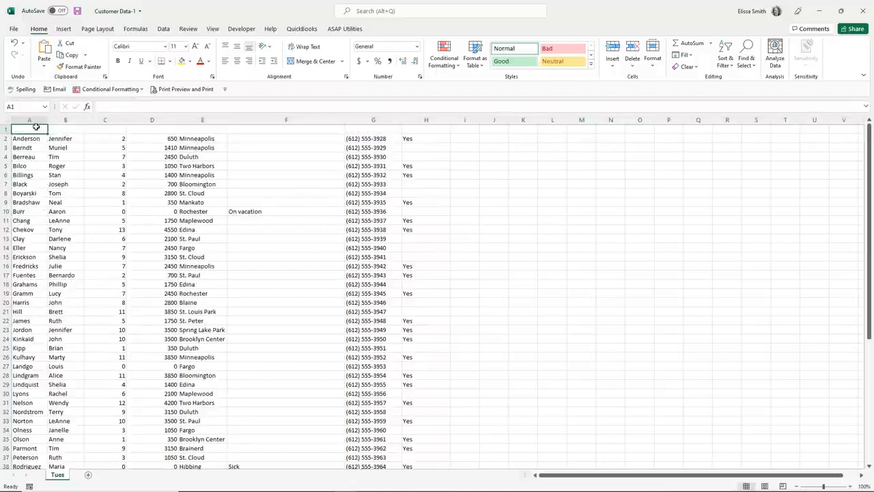
pyautogui.write('Last')
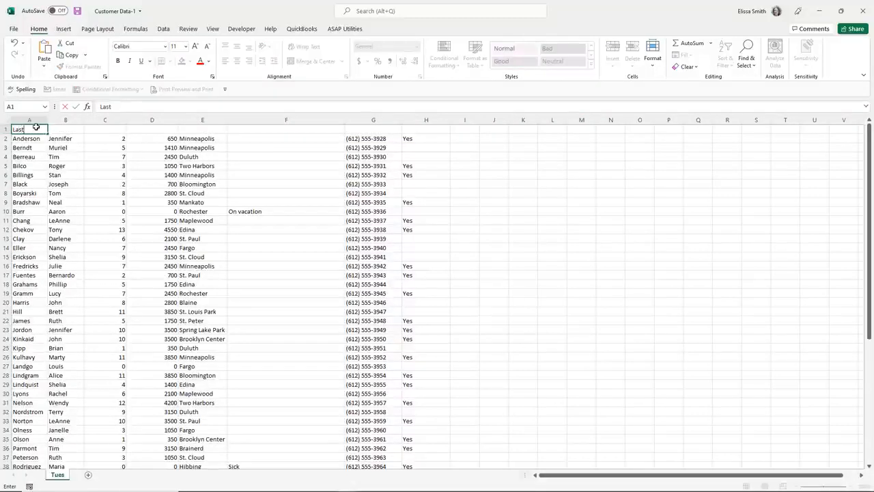
pyautogui.press('Tab')
pyautogui.write('Name')
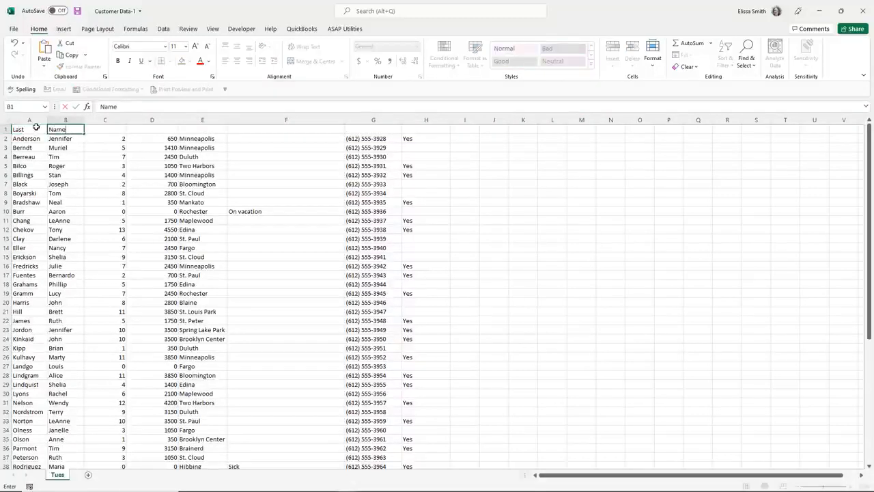
pyautogui.press('Tab')
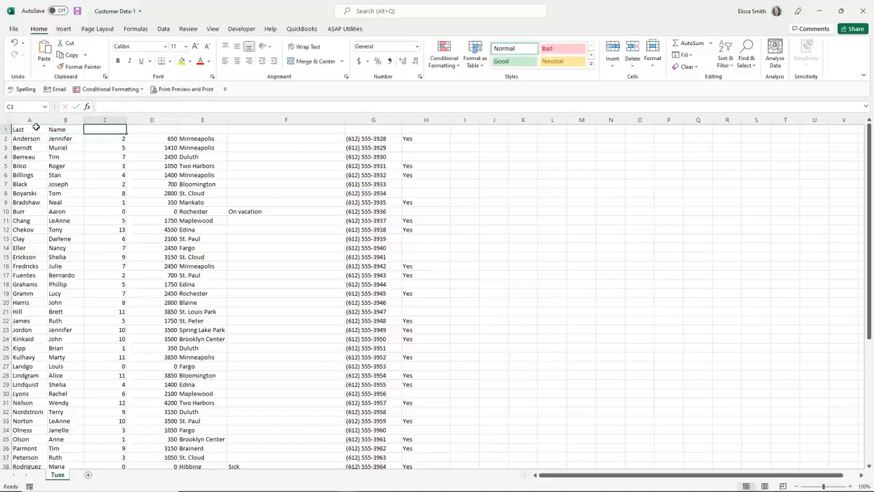
# Enter the column header "Bookings" in C1.
pyautogui.write('Bookuing')
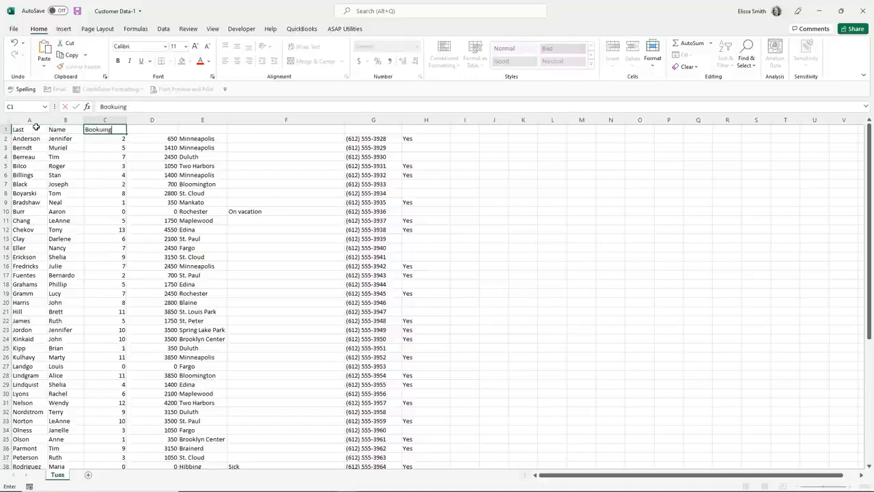
pyautogui.press('BackSpace')
pyautogui.press('BackSpace')
pyautogui.press('BackSpace')
pyautogui.press('BackSpace')
pyautogui.write('ings')
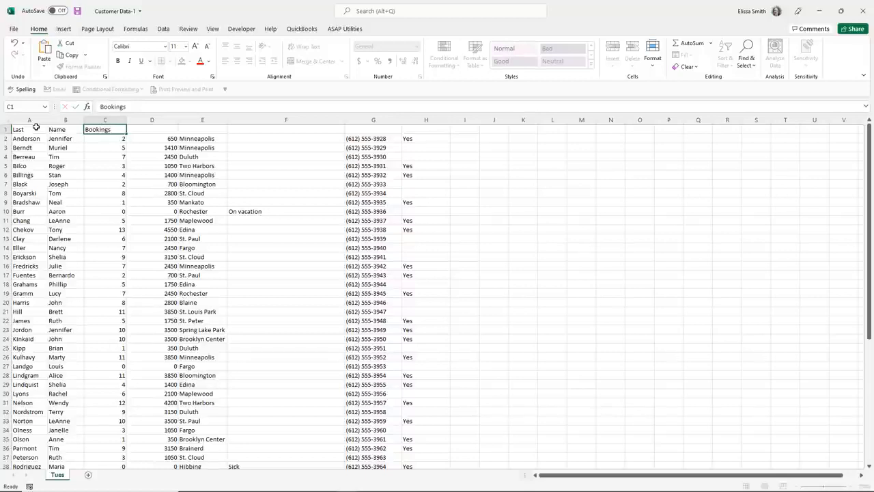
pyautogui.press('Tab')
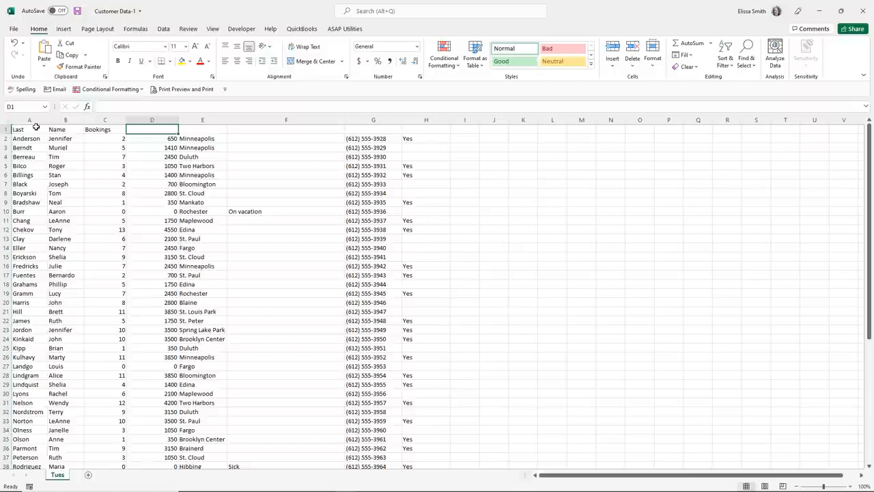
# Enter the column headers "Amount of Sales" in D1 and "Destinations" in E1.
pyautogui.write('Amount of')
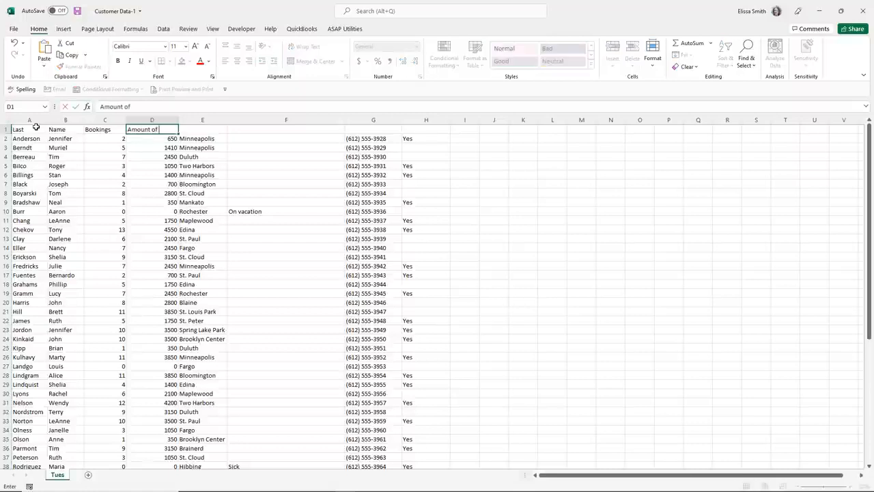
pyautogui.write(' Sales')
pyautogui.press('Tab')
pyautogui.write('Dei')
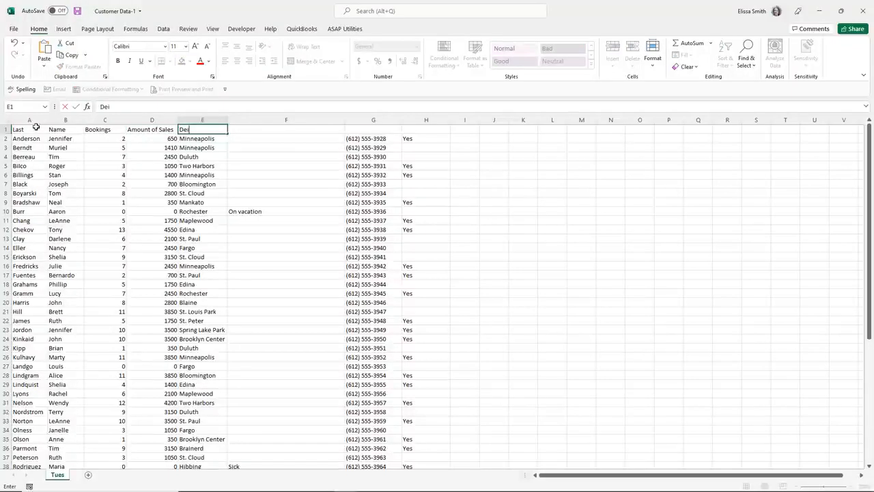
pyautogui.press('BackSpace')
pyautogui.write('stinations')
pyautogui.press('Tab')
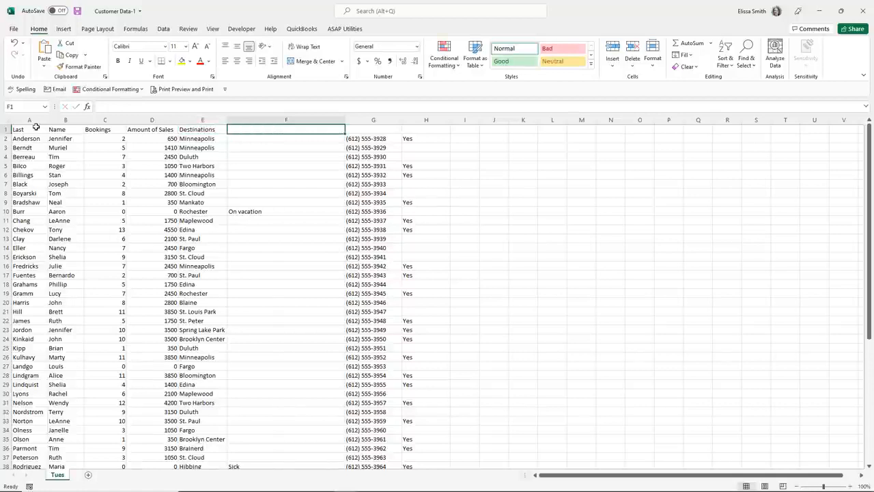
# Enter the column headers "Customer Comments" in F1, "Phone" in G1 and "Commision Paid" in H1.
pyautogui.write('Custome')
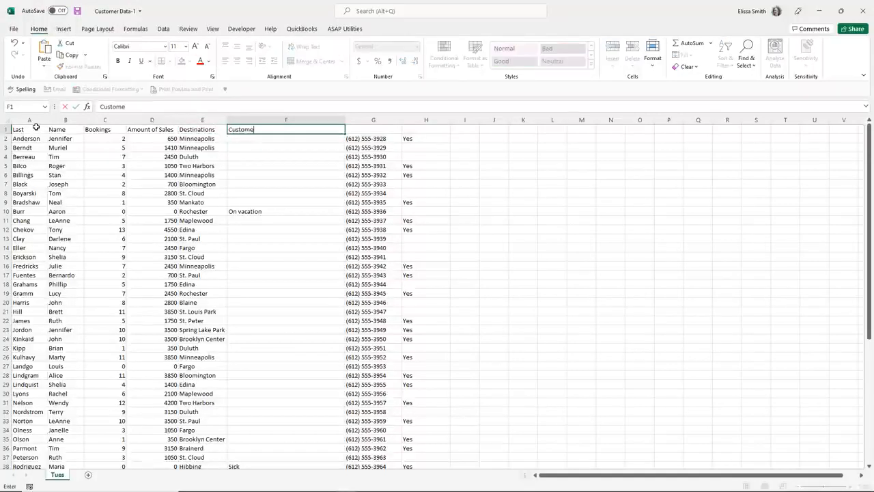
pyautogui.write('r Comments')
pyautogui.press('Tab')
pyautogui.write('Phone')
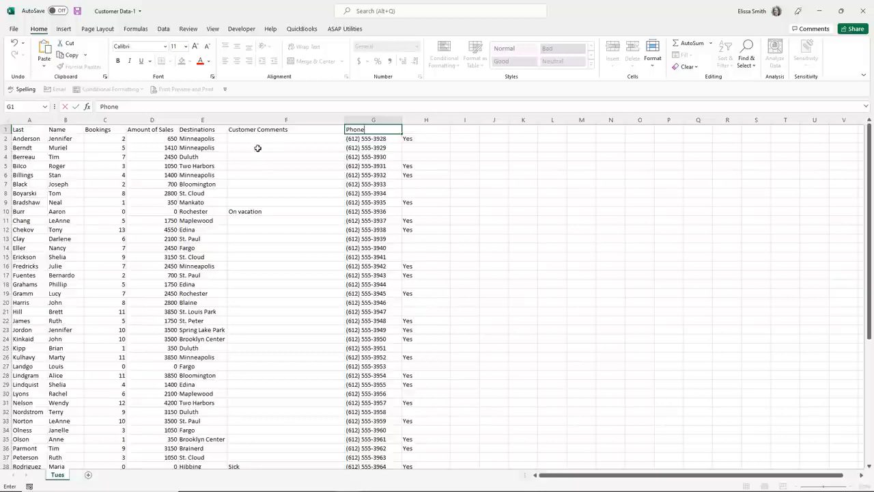
pyautogui.click(365, 130)
pyautogui.click(421, 128)
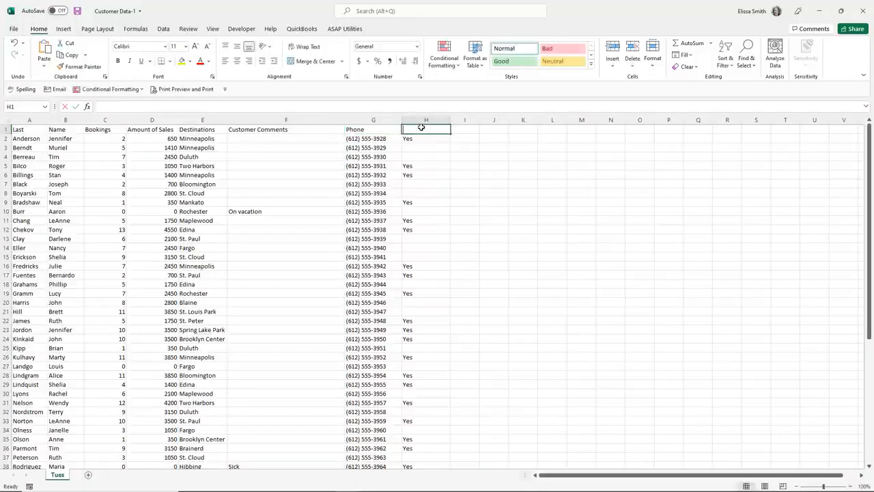
pyautogui.write('Commision Paid')
pyautogui.press('Return')
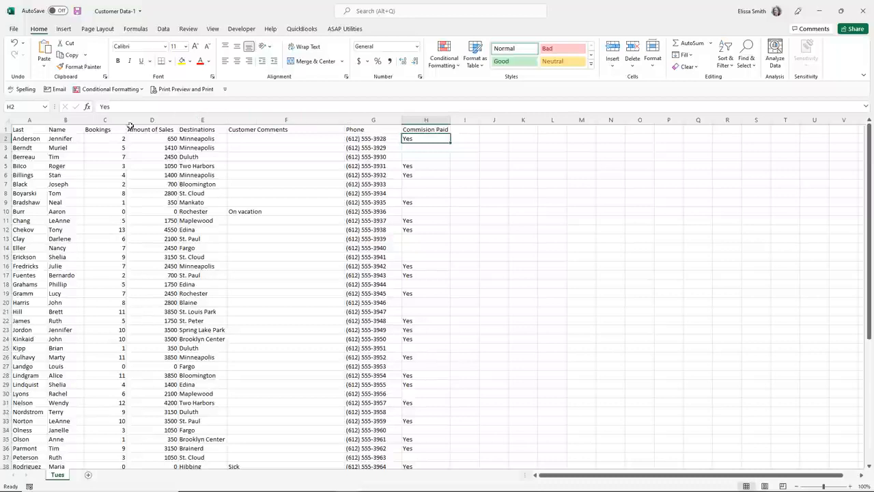
# Make the header labels in row 1 bold.
pyautogui.click(5, 129)
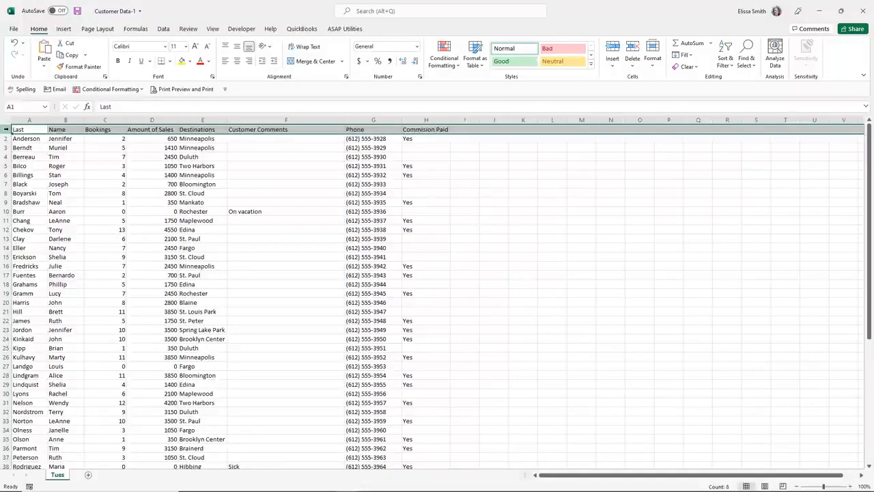
pyautogui.click(83, 166)
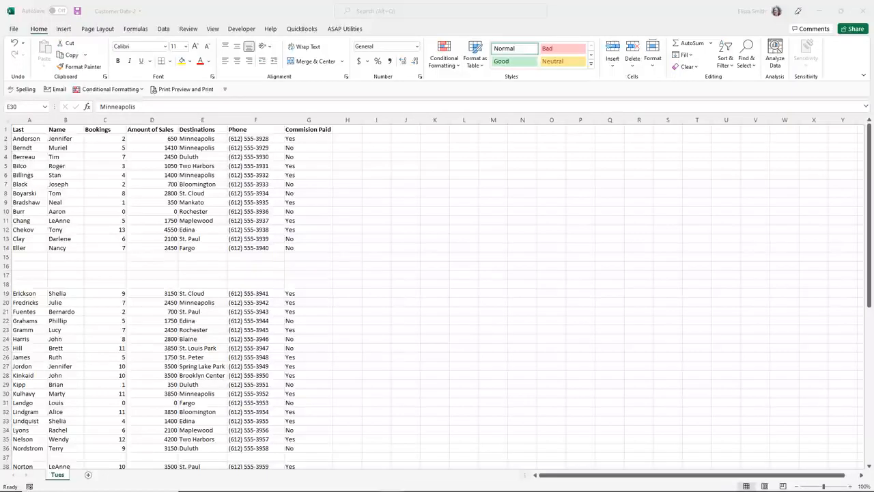
# Look through the whole customer list for blank rows that interrupt the data.
pyautogui.click(38, 254)
pyautogui.scroll(-5, 37, 254)
pyautogui.scroll(-4, 38, 254)
pyautogui.scroll(9, 37, 254)
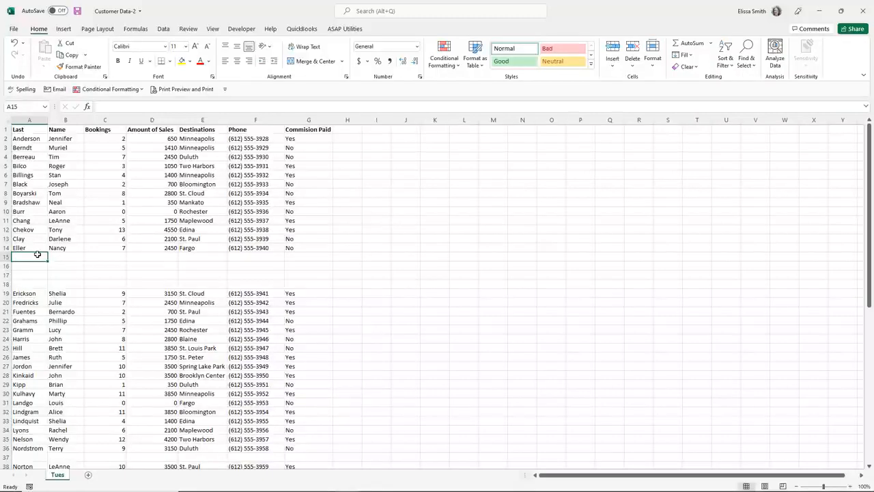
pyautogui.moveTo(24, 224); pyautogui.dragTo(50, 219)
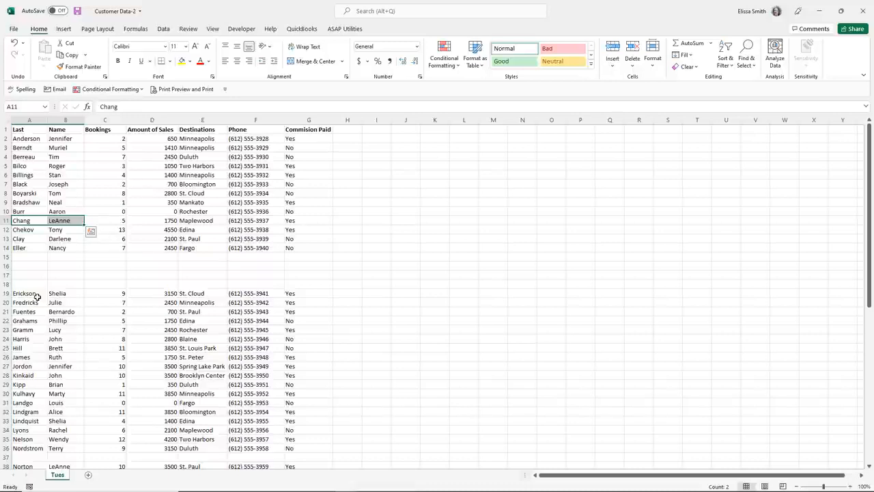
pyautogui.click(104, 254)
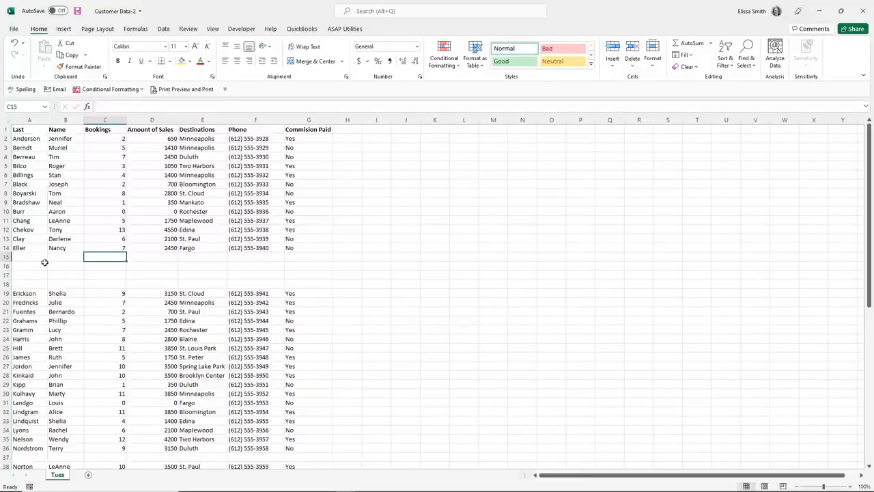
pyautogui.moveTo(7, 257); pyautogui.dragTo(6, 281)
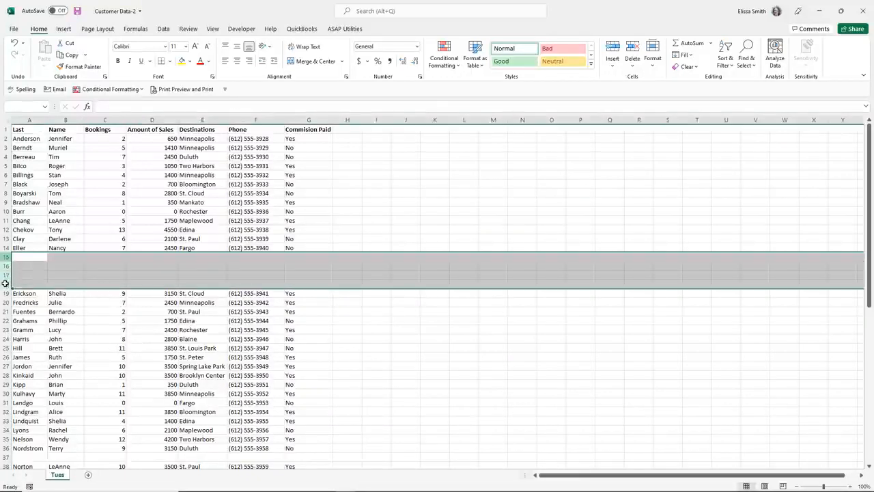
pyautogui.click(37, 275)
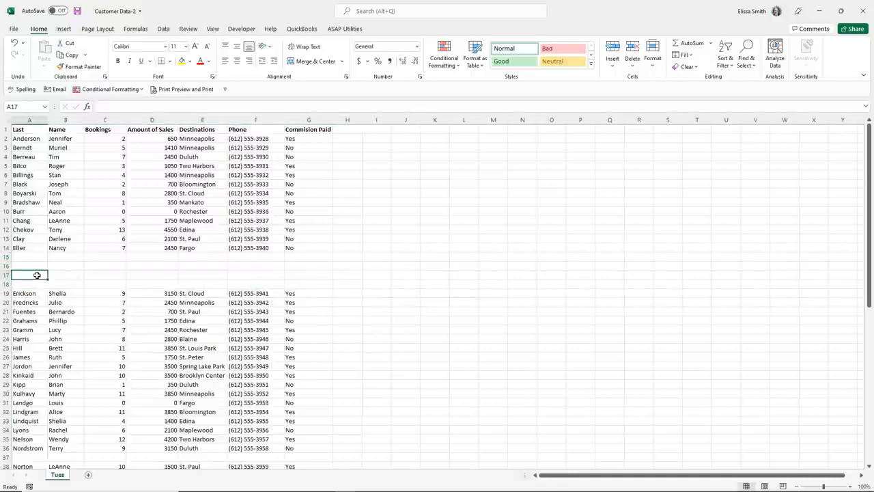
# Select all blank cells in the customer list using Go To Special with the Blanks option.
pyautogui.click(72, 231)
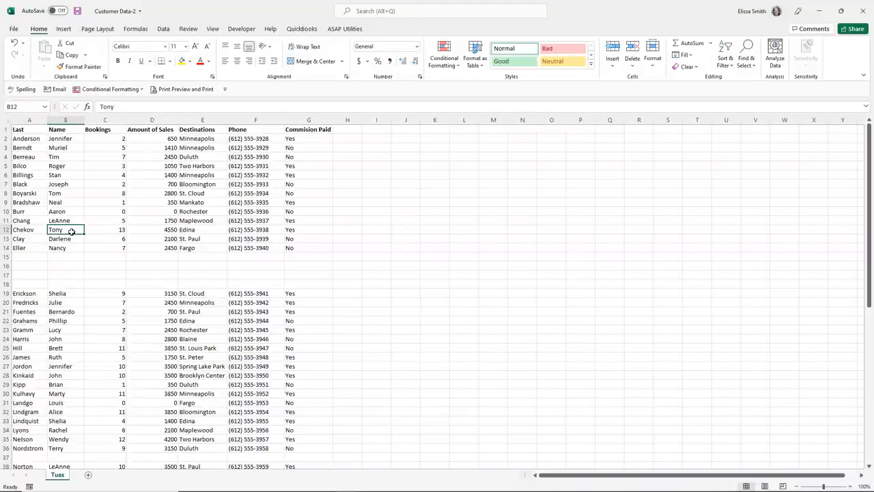
pyautogui.hotkey('ctrl', 'g')
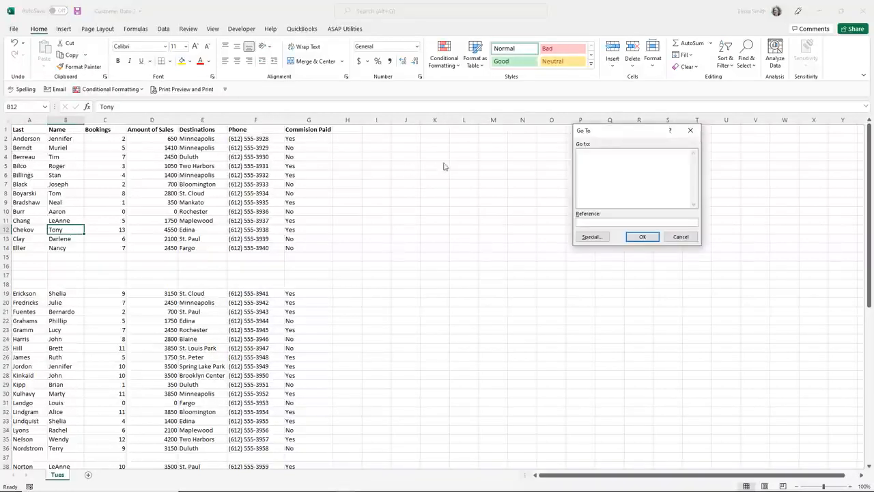
pyautogui.moveTo(594, 135); pyautogui.dragTo(413, 125)
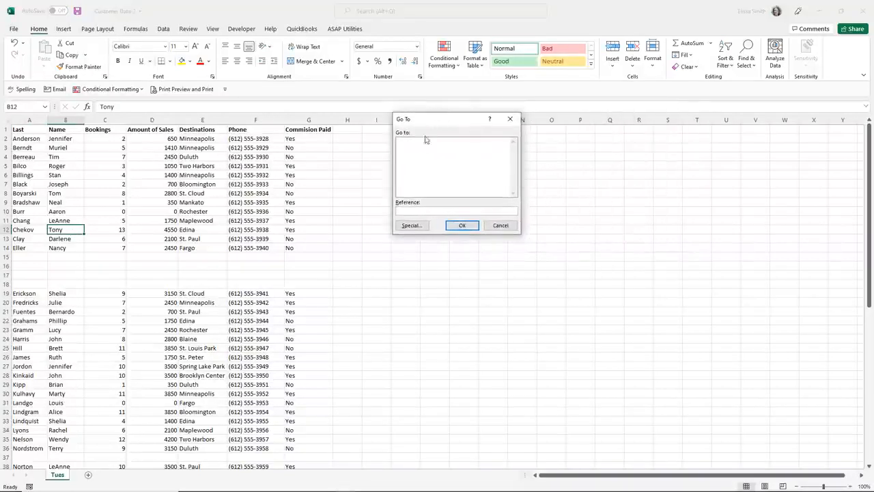
pyautogui.click(410, 226)
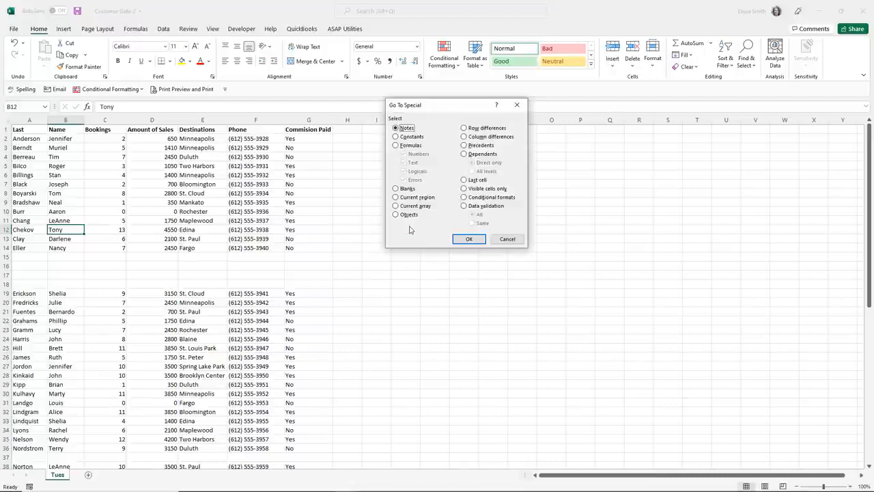
pyautogui.click(395, 188)
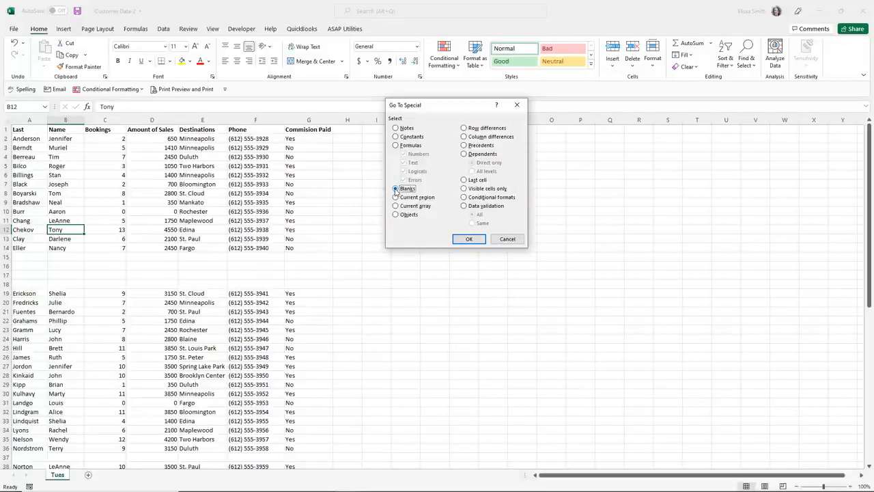
pyautogui.click(470, 239)
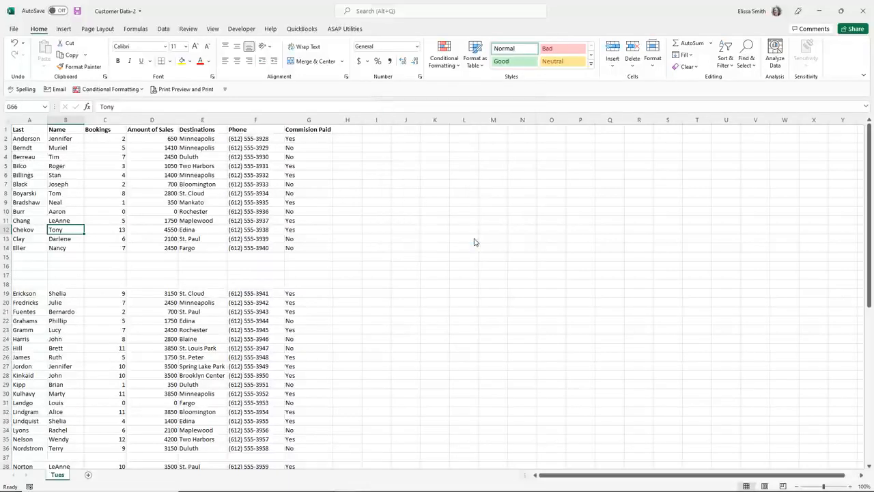
# Delete the selected blank cells throughout the customer list, shifting the remaining cells up.
pyautogui.scroll(-3, 129, 272)
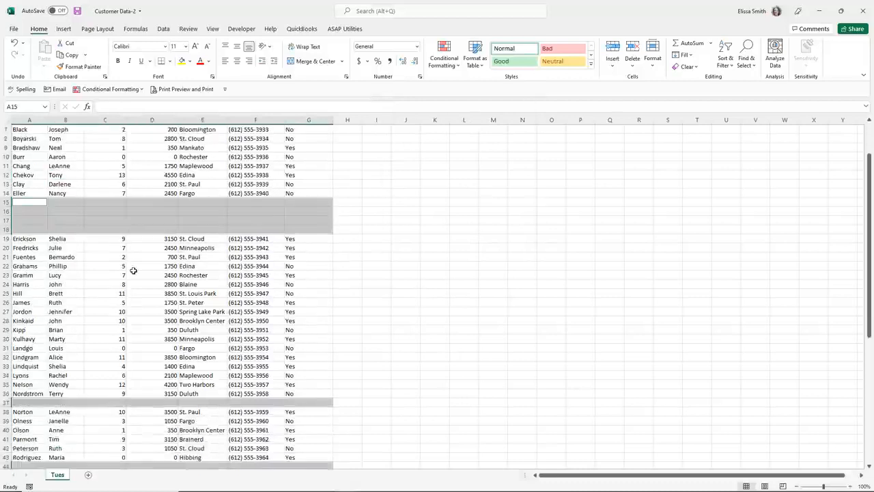
pyautogui.scroll(-4, 128, 282)
pyautogui.scroll(-4, 128, 282)
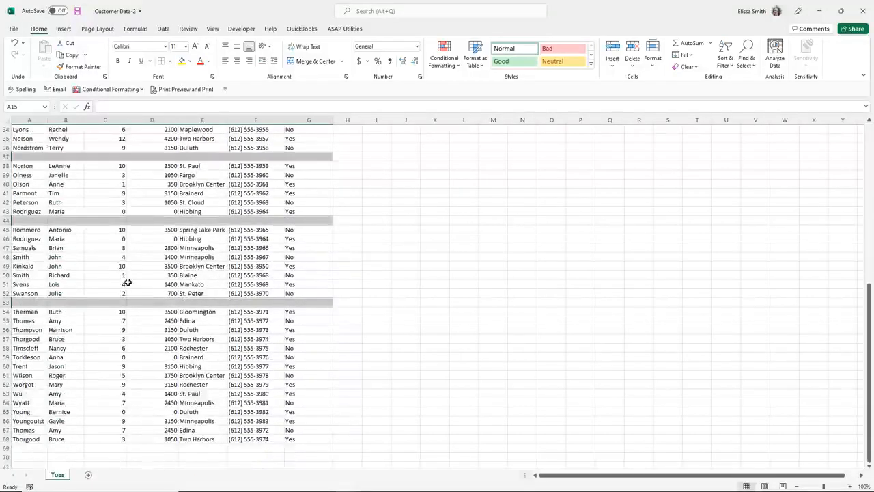
pyautogui.scroll(11, 127, 282)
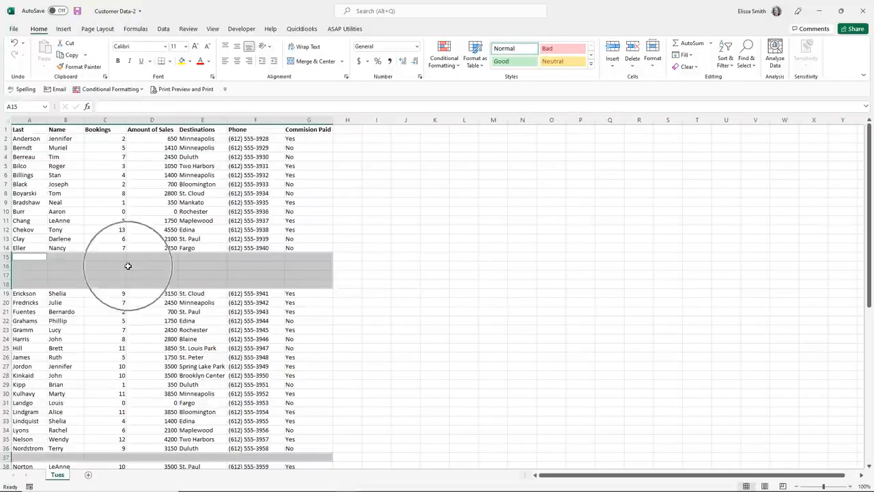
pyautogui.rightClick(128, 265)
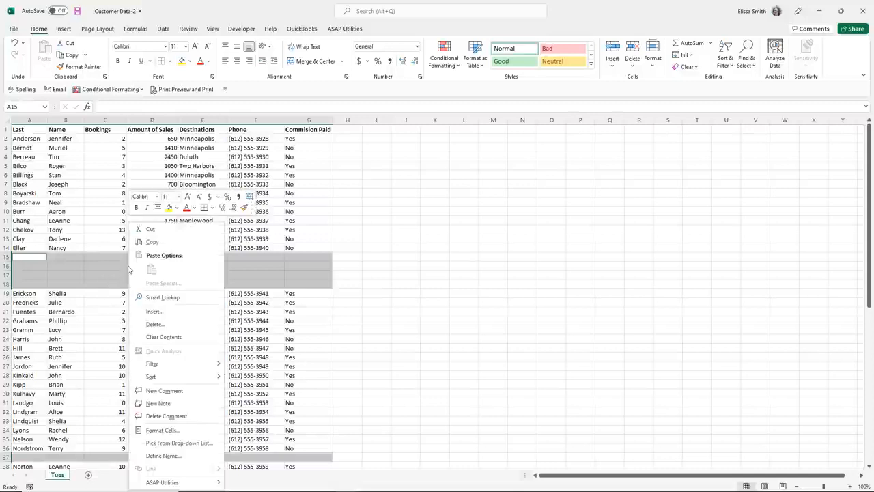
pyautogui.click(165, 325)
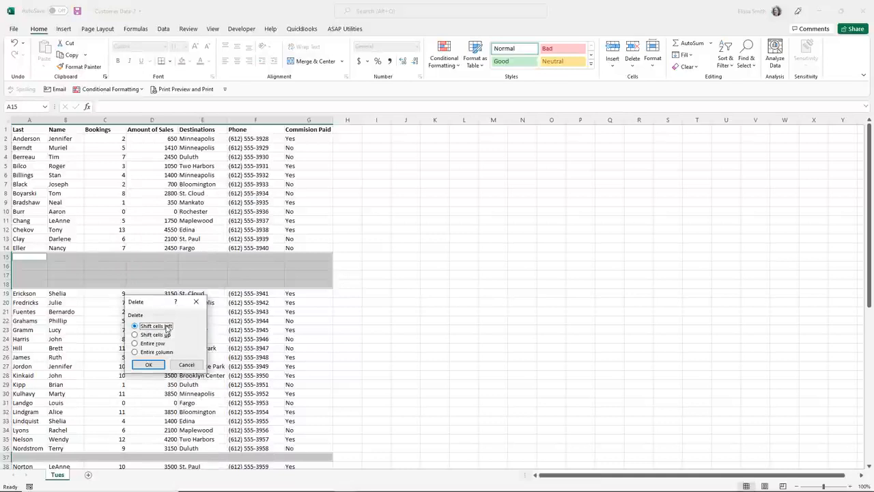
pyautogui.click(135, 335)
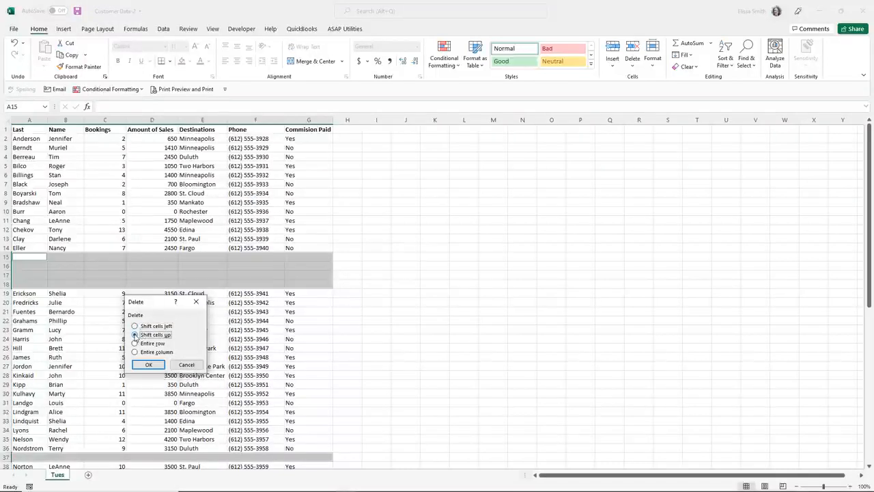
pyautogui.click(149, 365)
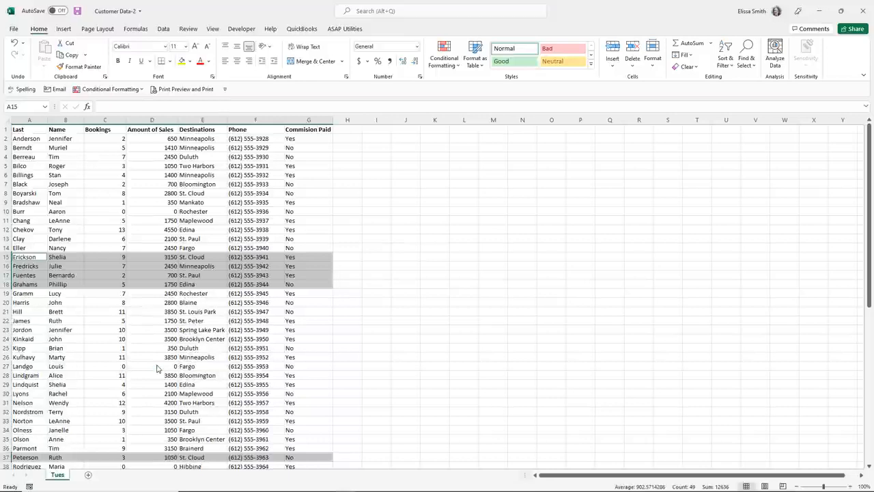
pyautogui.click(100, 320)
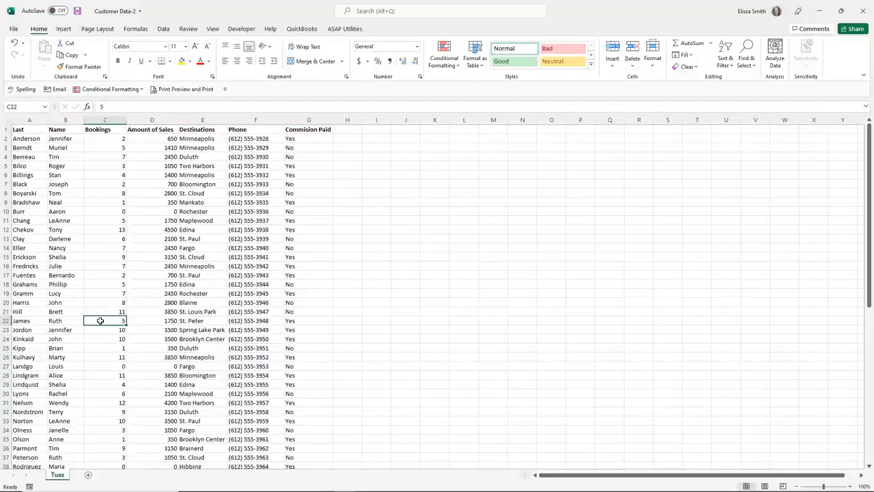
pyautogui.scroll(-9, 100, 320)
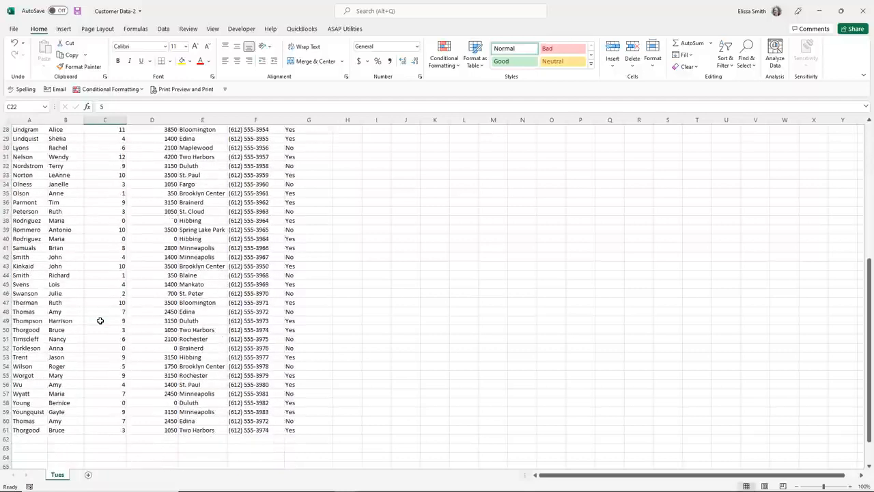
pyautogui.scroll(9, 99, 320)
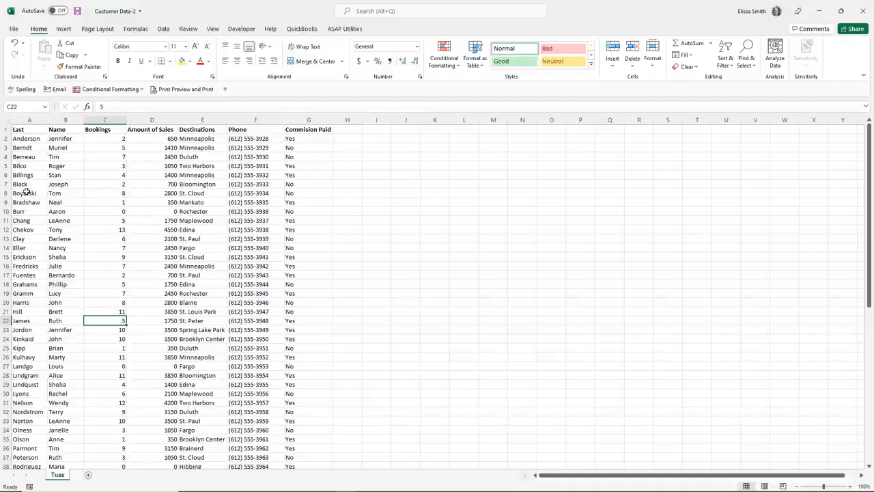
# Remove duplicate rows from the customer list, comparing all columns and treating the first row as headers.
pyautogui.click(144, 194)
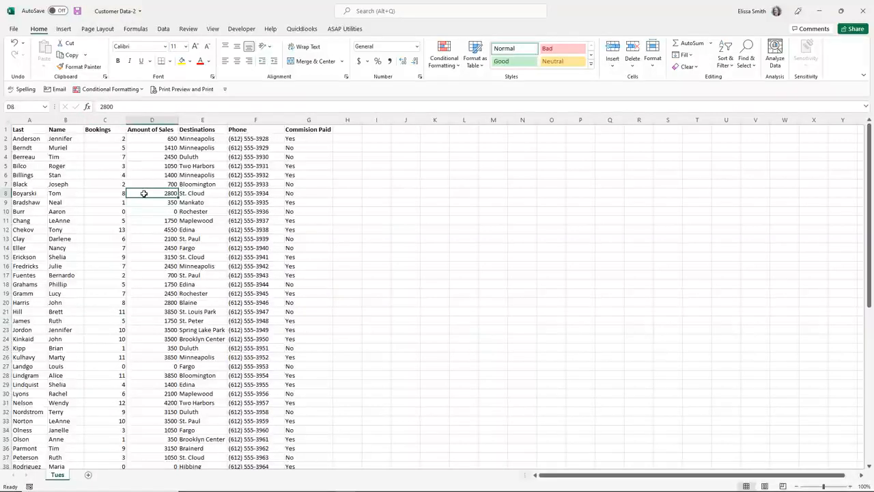
pyautogui.click(443, 174)
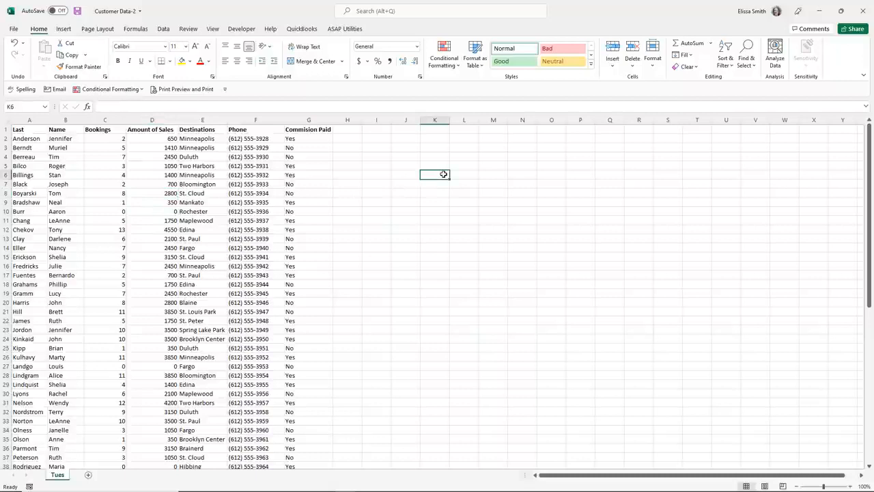
pyautogui.click(133, 203)
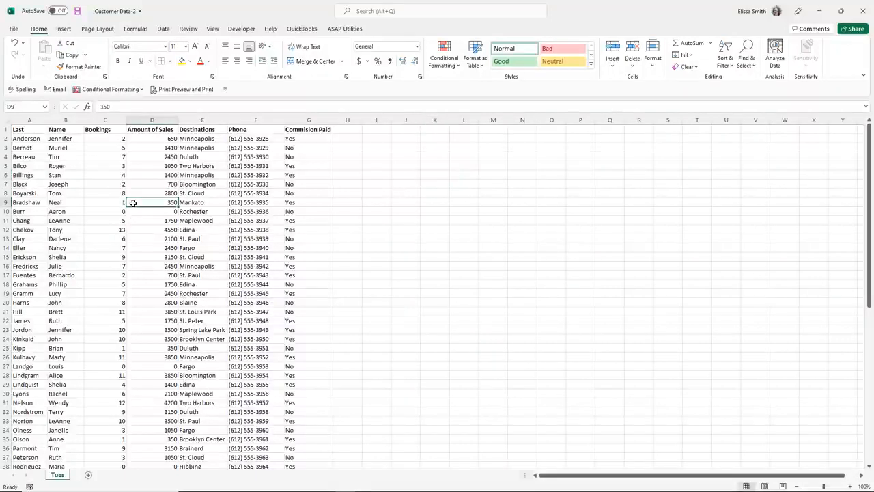
pyautogui.click(162, 30)
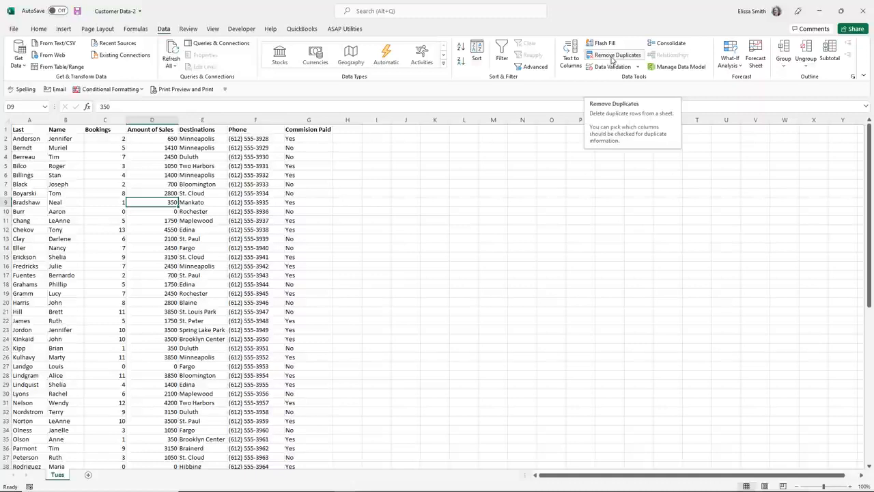
pyautogui.click(613, 56)
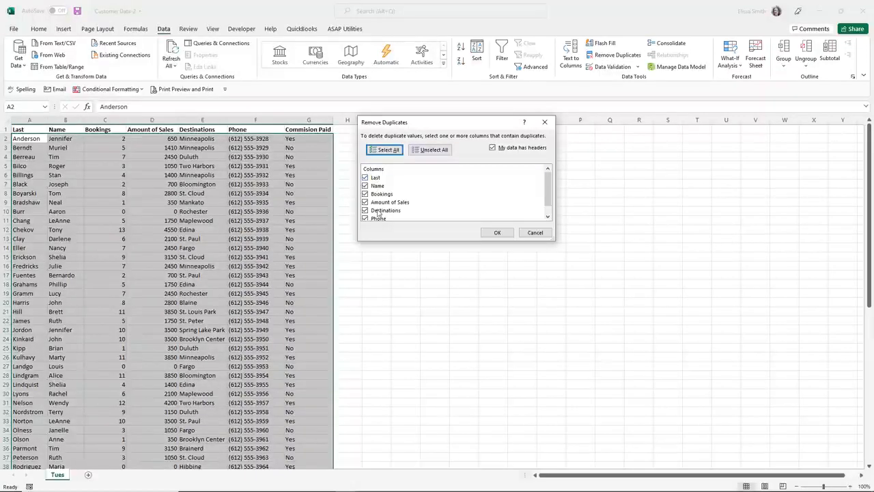
pyautogui.moveTo(550, 194); pyautogui.dragTo(548, 214)
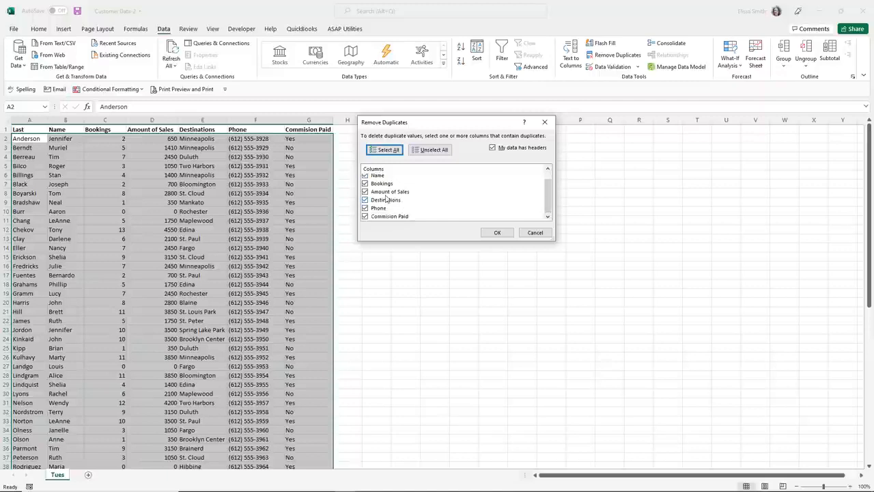
pyautogui.click(497, 233)
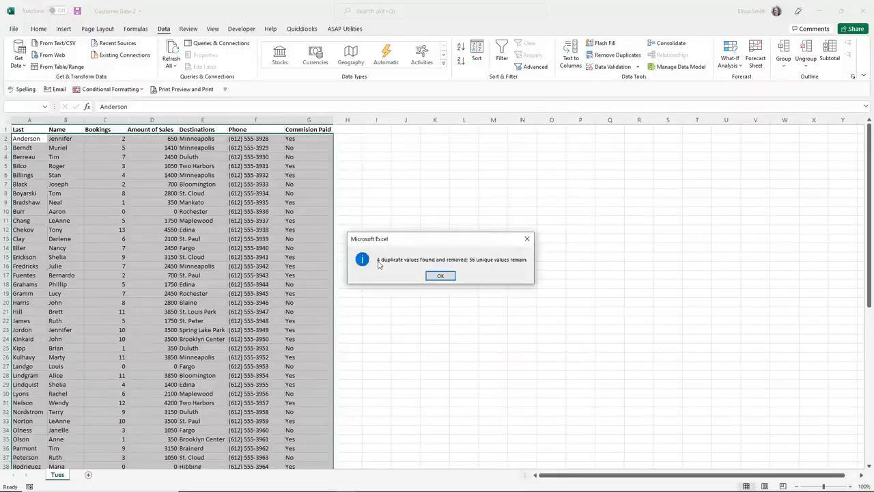
pyautogui.click(440, 277)
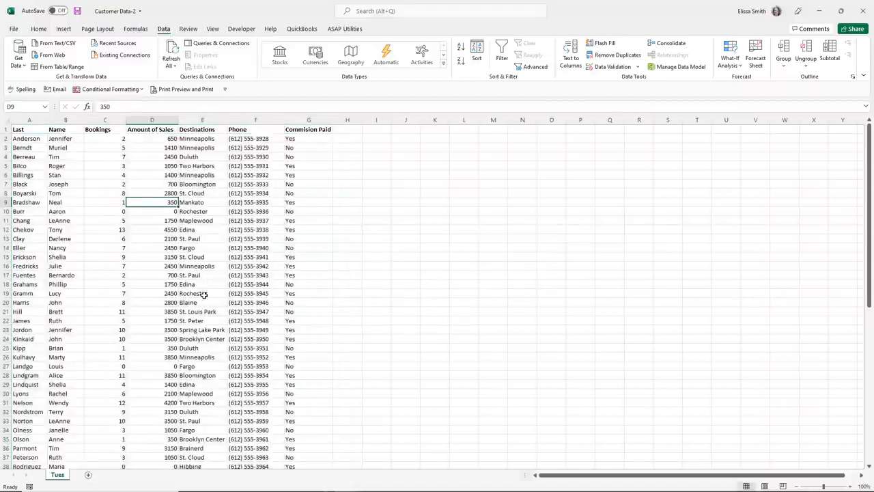
pyautogui.scroll(-5, 196, 324)
pyautogui.scroll(-5, 196, 324)
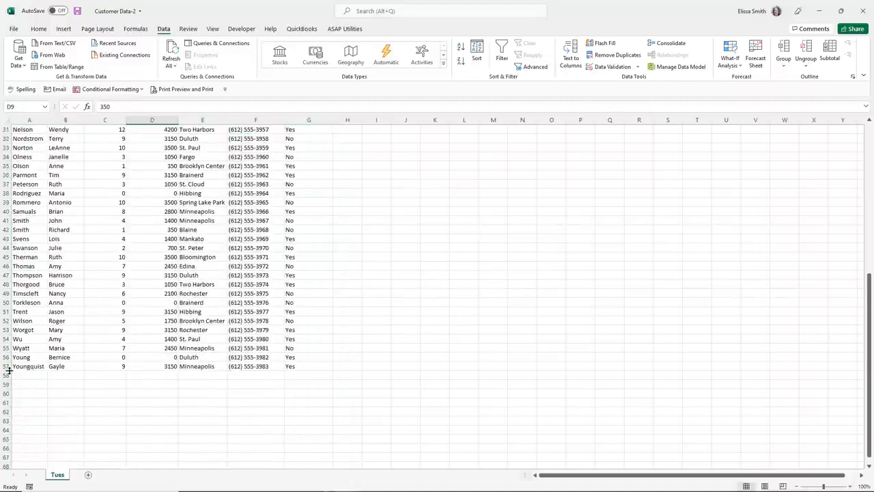
pyautogui.scroll(10, 163, 372)
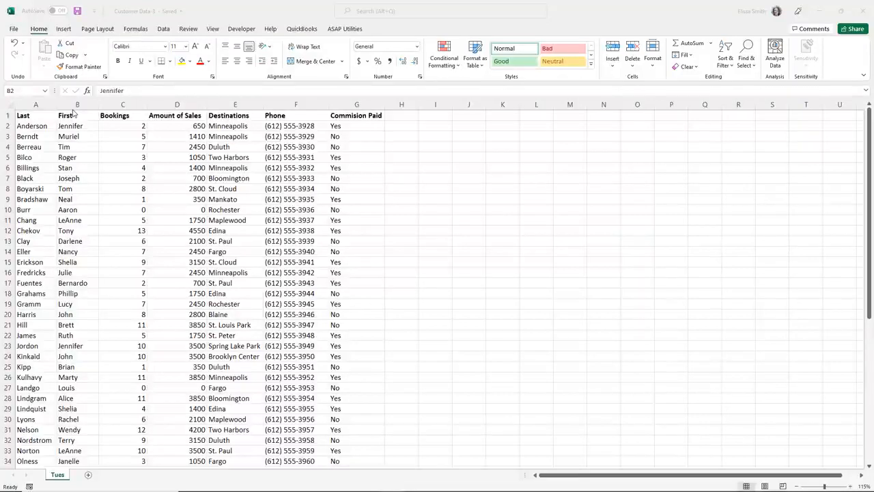
# Insert a blank column before the Bookings column and adjust its width.
pyautogui.click(107, 103)
pyautogui.rightClick(107, 104)
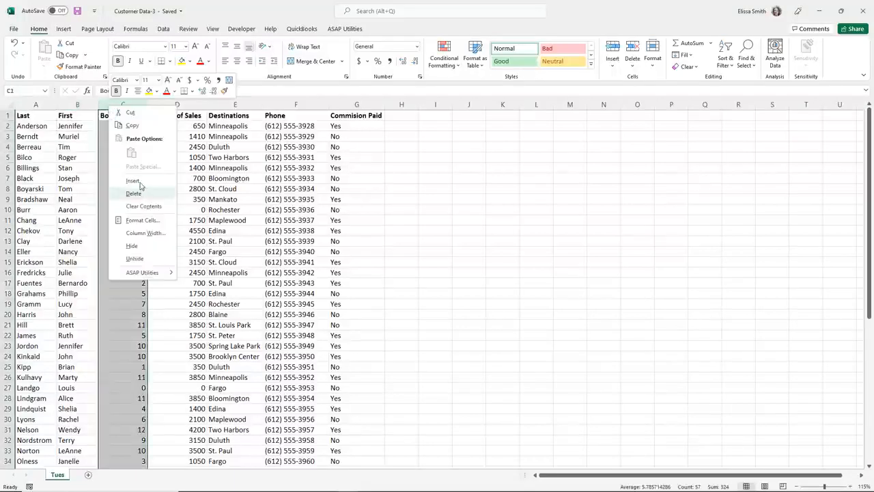
pyautogui.click(140, 184)
pyautogui.moveTo(140, 104); pyautogui.dragTo(160, 104)
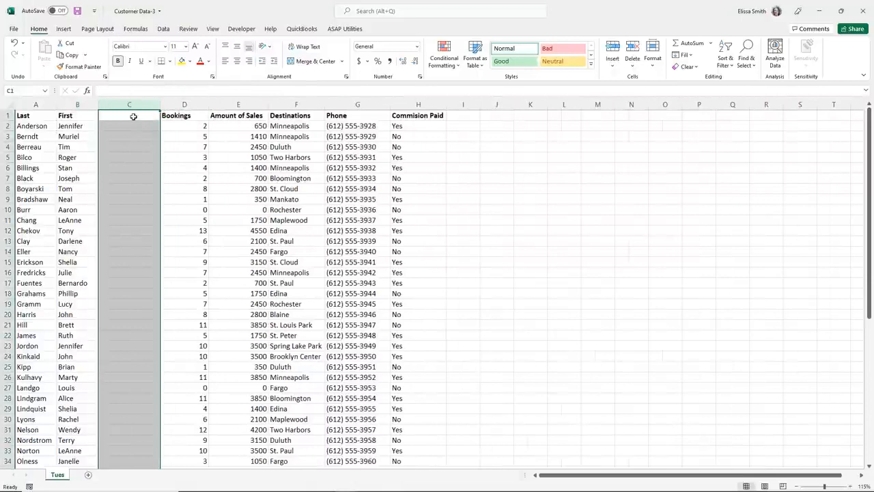
# Enter the header "Name" in C1.
pyautogui.click(133, 117)
pyautogui.write('Name')
pyautogui.press('Return')
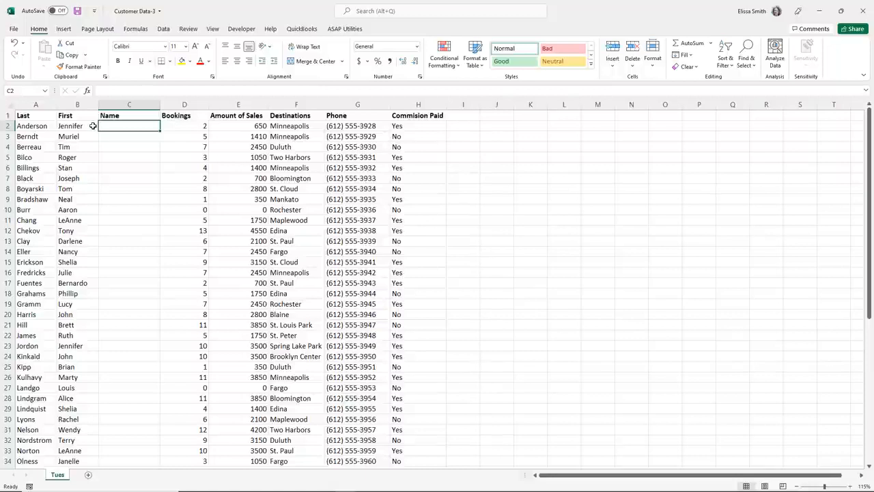
# Enter the first two customers' full names, first name before last name, in C2 and C3, accepting the suggested fill for the remaining rows.
pyautogui.write('Je')
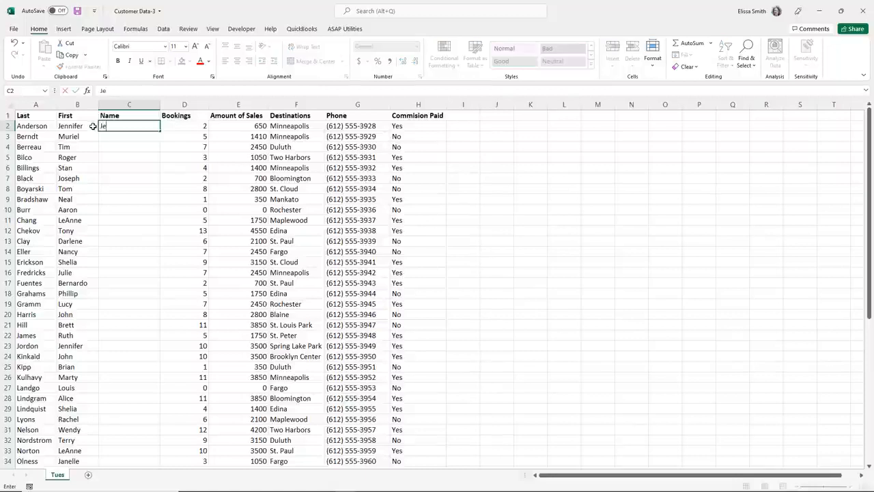
pyautogui.write('nnifer Anderson')
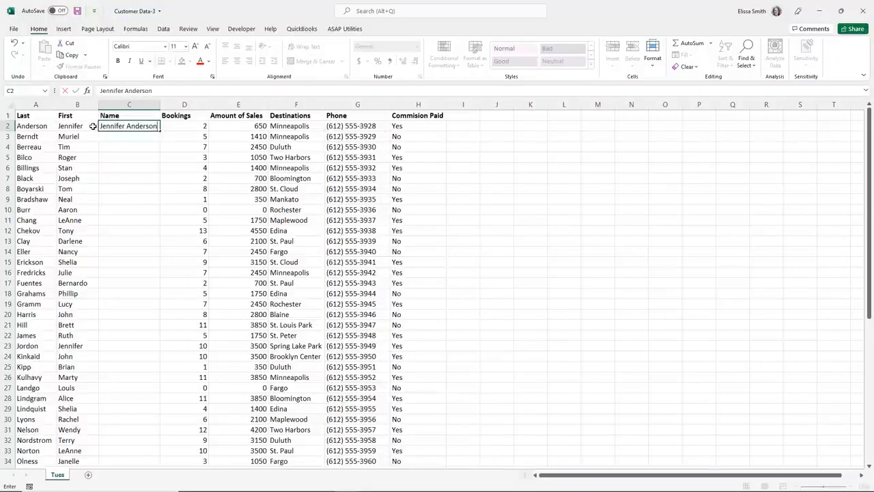
pyautogui.press('Return')
pyautogui.write('Muriel Berndt')
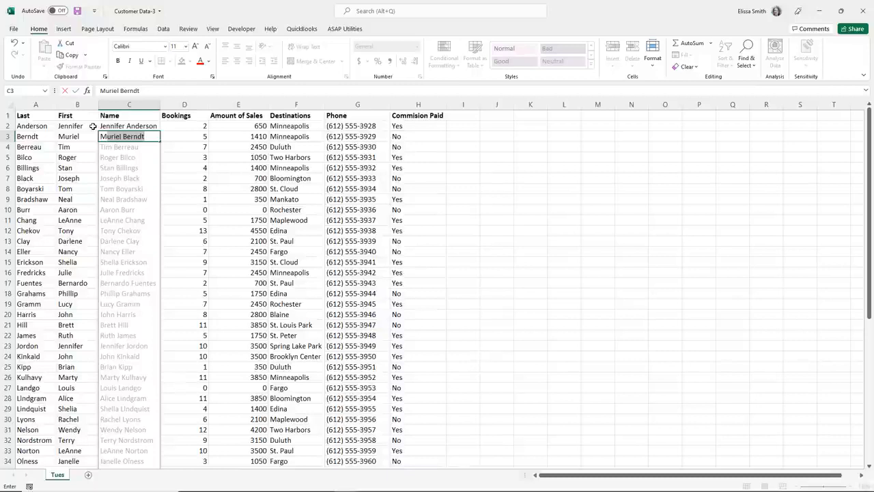
pyautogui.press('Return')
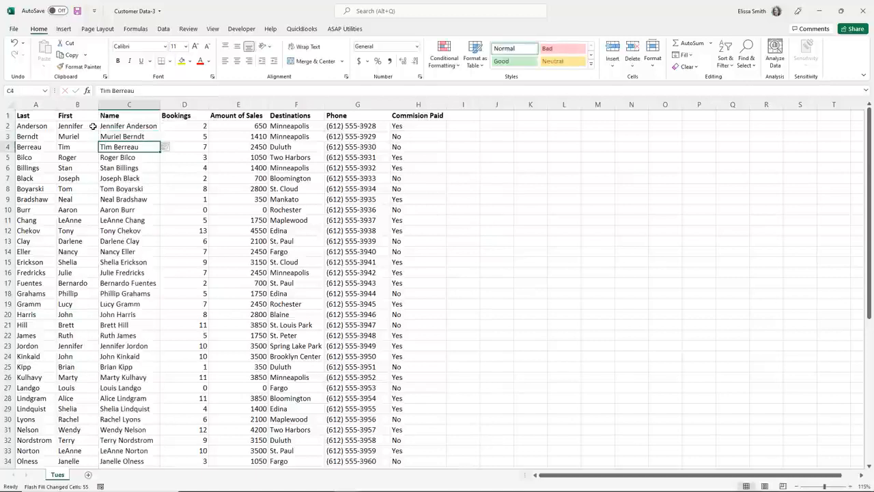
# Undo the suggested fill and complete the Name column from C4 down with the Flash Fill command.
pyautogui.hotkey('ctrl', 'z')
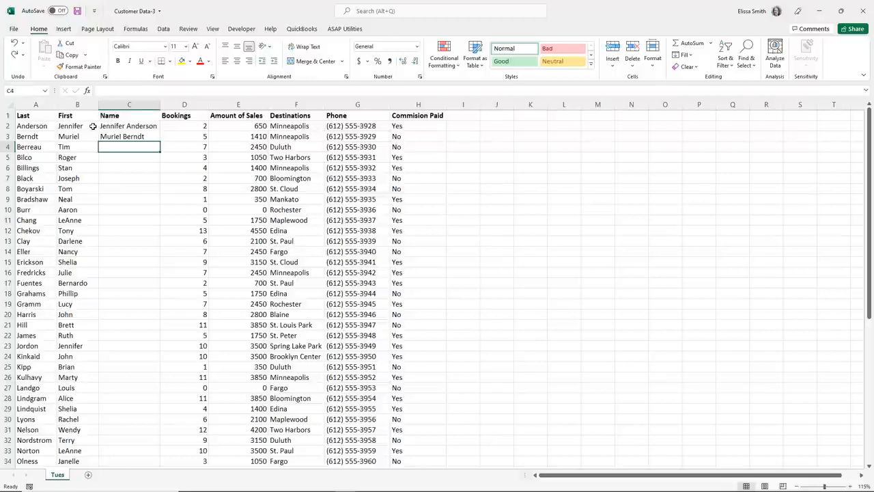
pyautogui.click(163, 29)
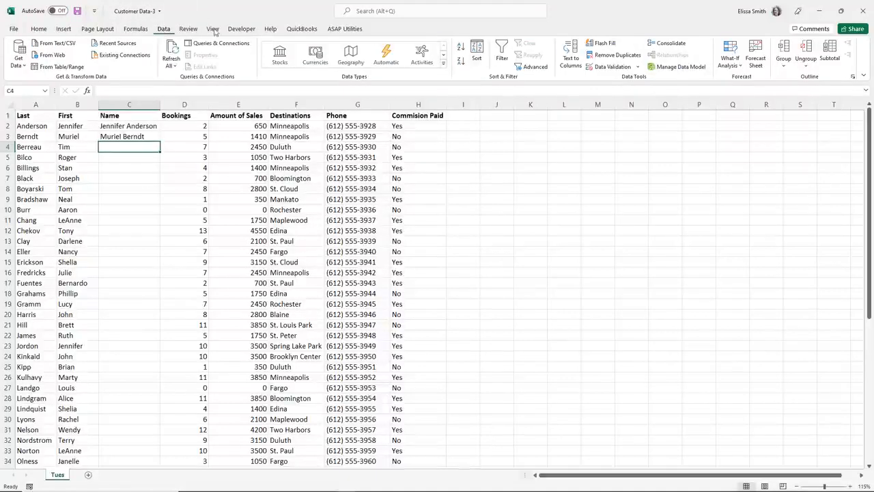
pyautogui.click(596, 44)
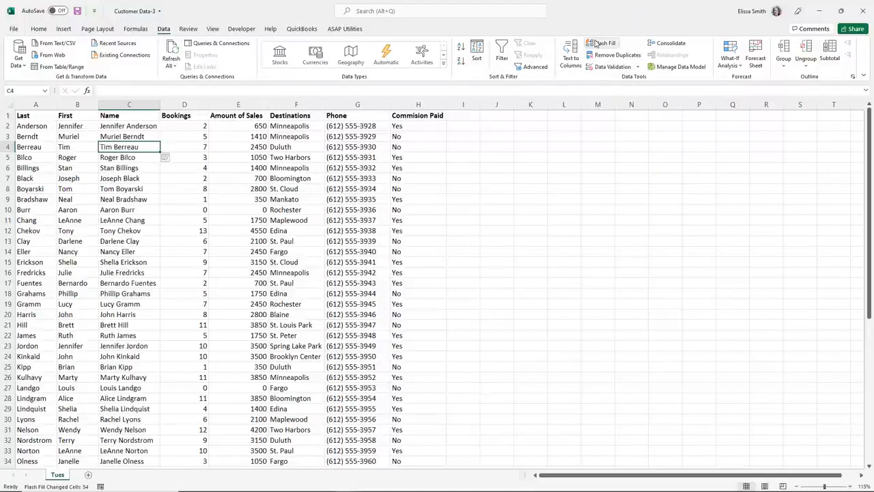
pyautogui.hotkey('ctrl', 'z')
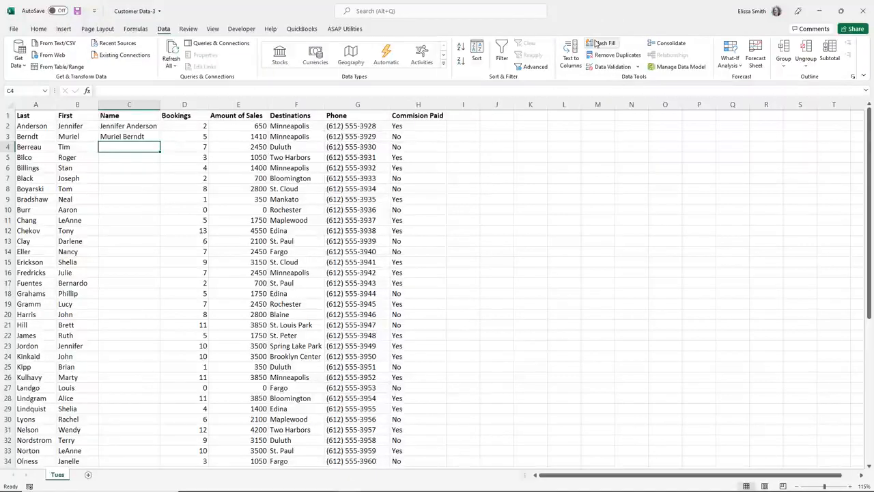
pyautogui.click(596, 44)
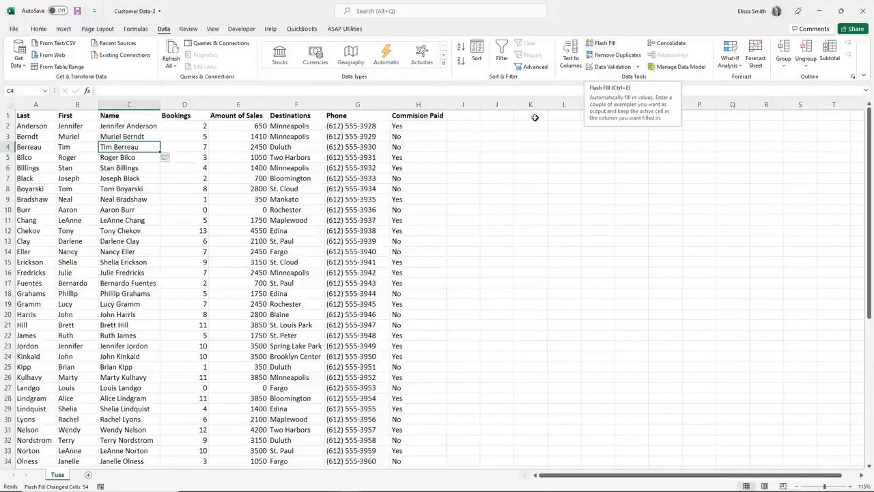
pyautogui.click(132, 182)
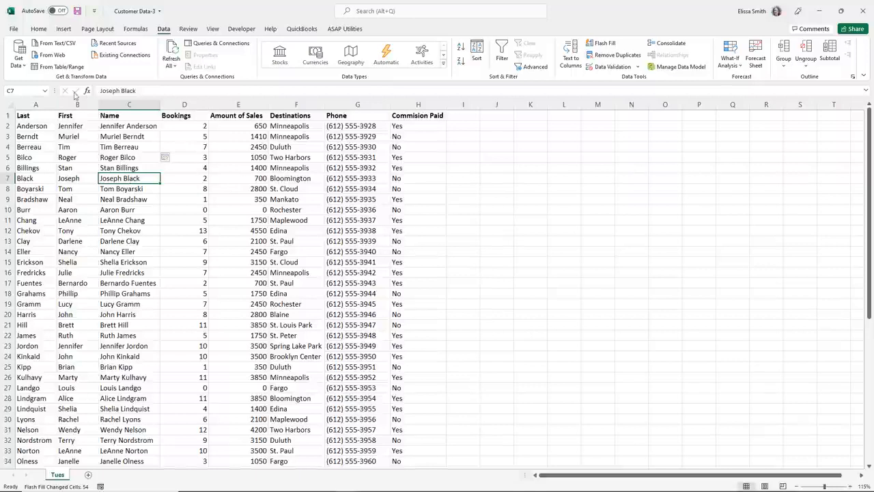
# Delete the Last and First columns from the customer list.
pyautogui.click(36, 106)
pyautogui.moveTo(35, 106); pyautogui.dragTo(71, 106)
pyautogui.rightClick(69, 106)
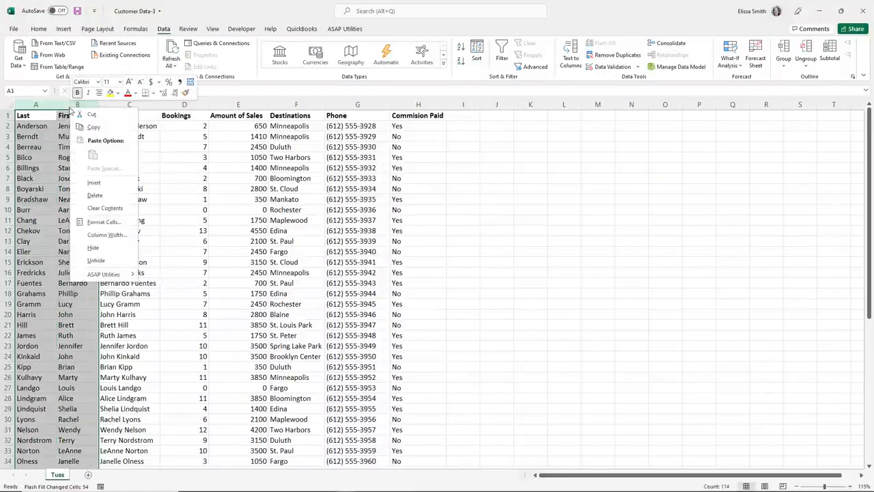
pyautogui.click(93, 196)
pyautogui.click(88, 195)
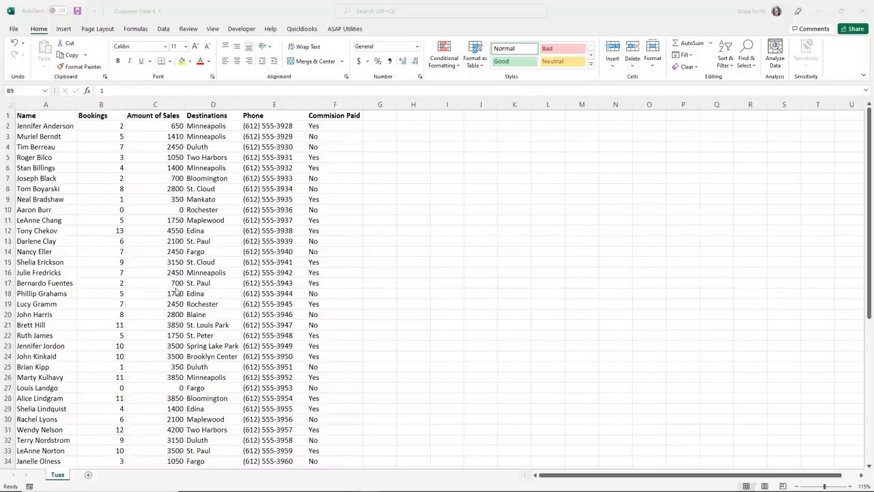
pyautogui.click(112, 200)
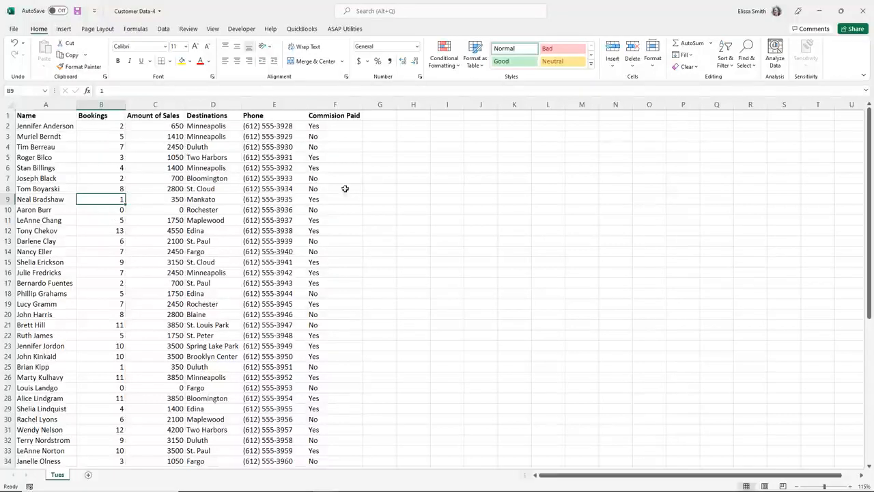
pyautogui.click(575, 164)
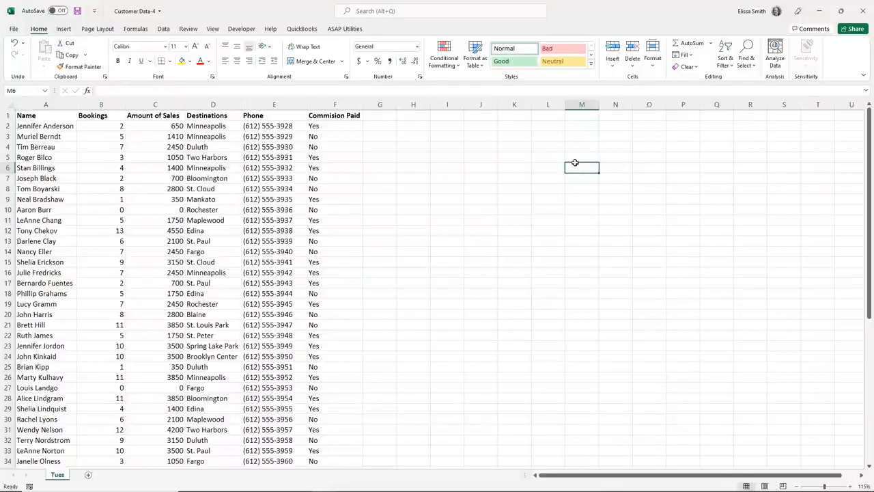
# Format the customer data range A1:F57 as a table with headers, using the blue medium style with banded rows.
pyautogui.click(148, 231)
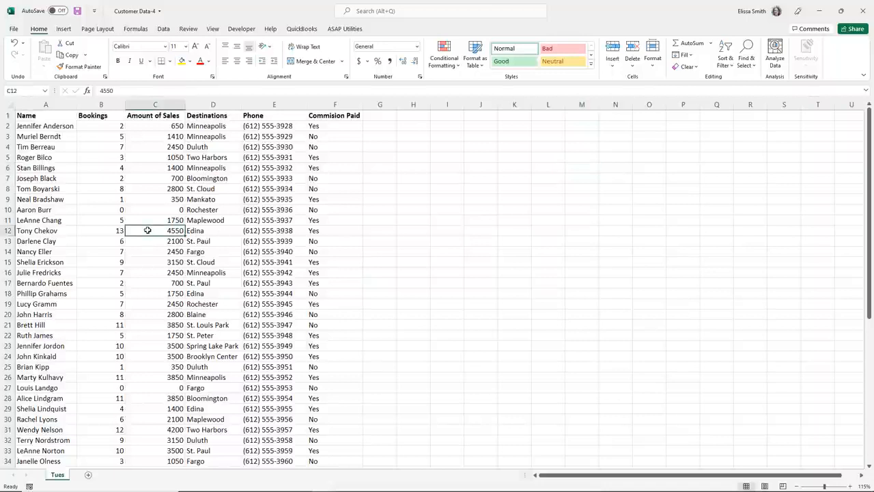
pyautogui.click(40, 32)
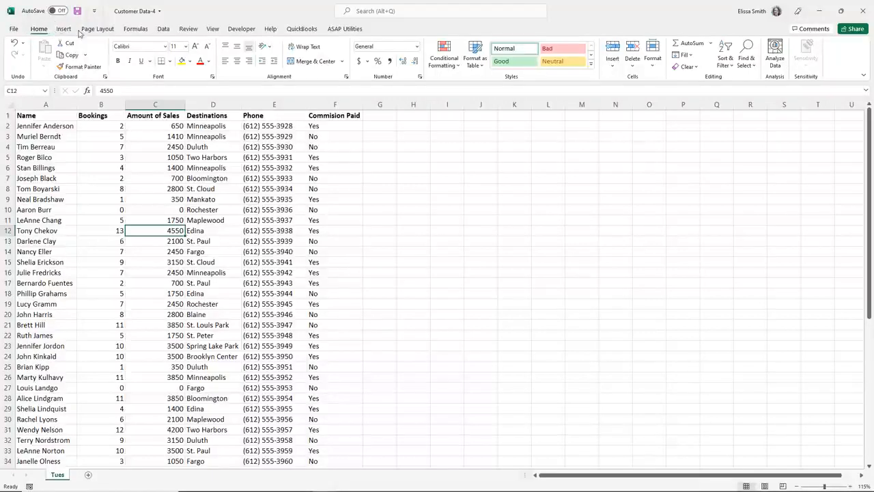
pyautogui.click(472, 64)
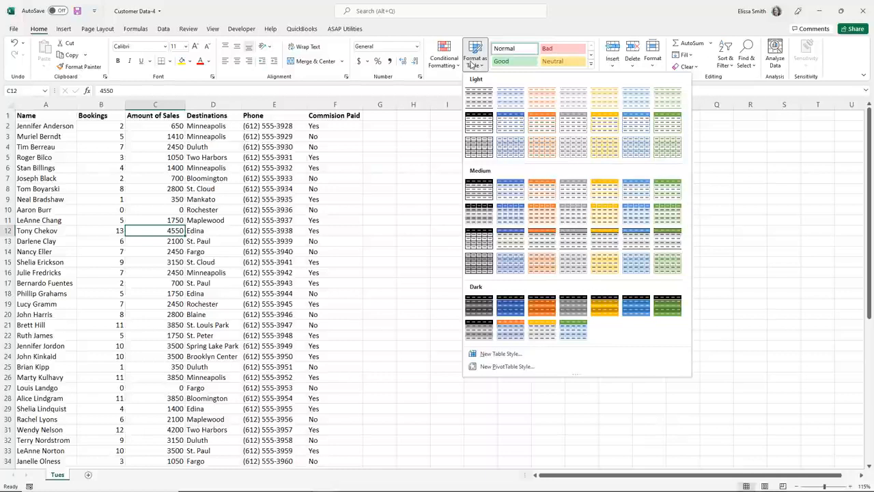
pyautogui.click(504, 195)
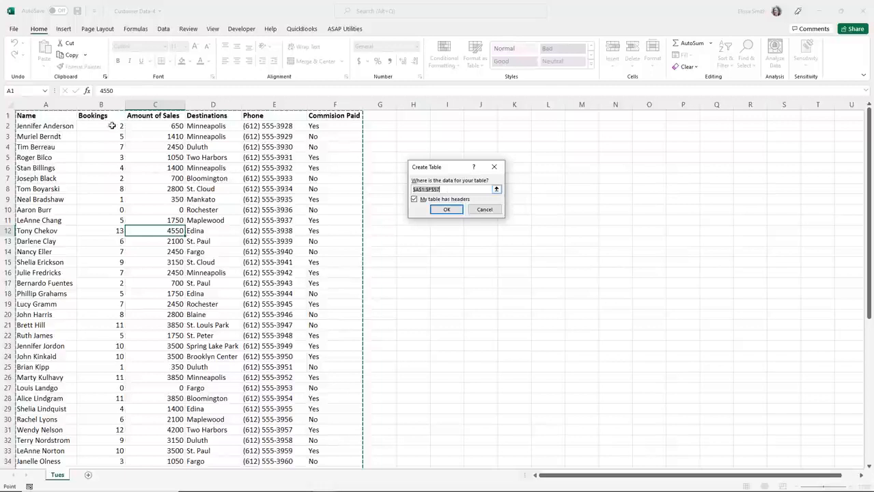
pyautogui.moveTo(27, 119); pyautogui.dragTo(308, 431)
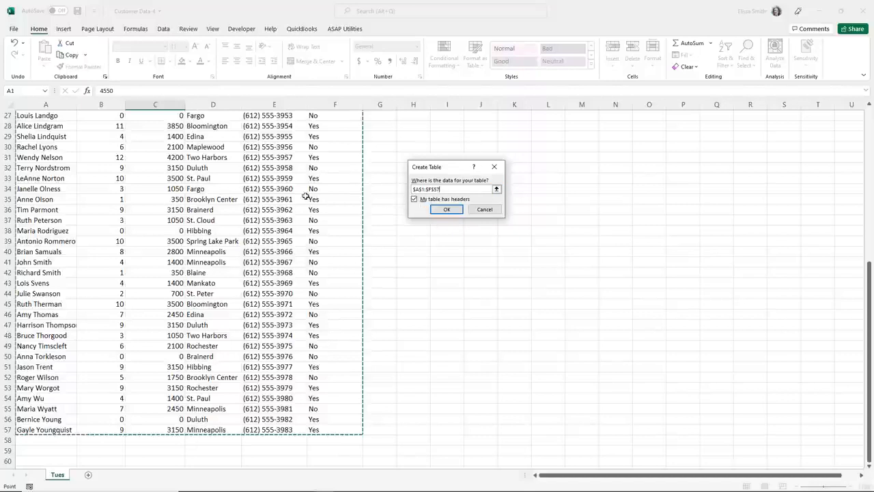
pyautogui.scroll(9, 272, 189)
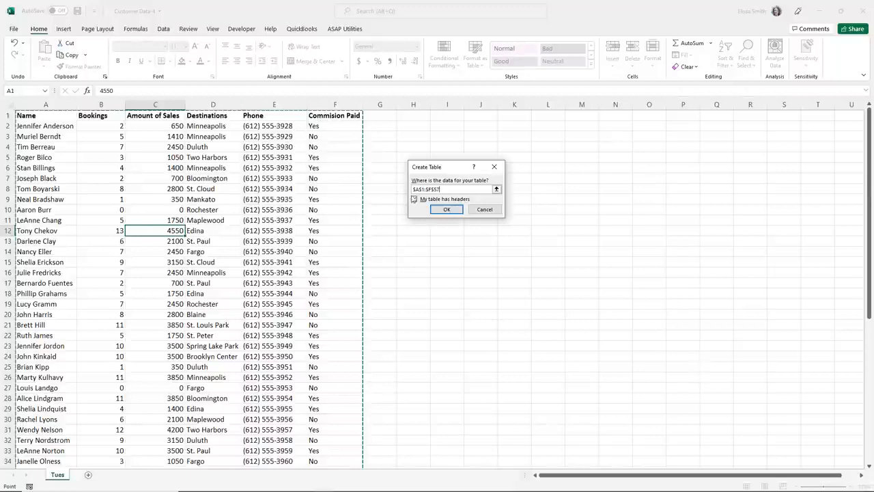
pyautogui.click(447, 209)
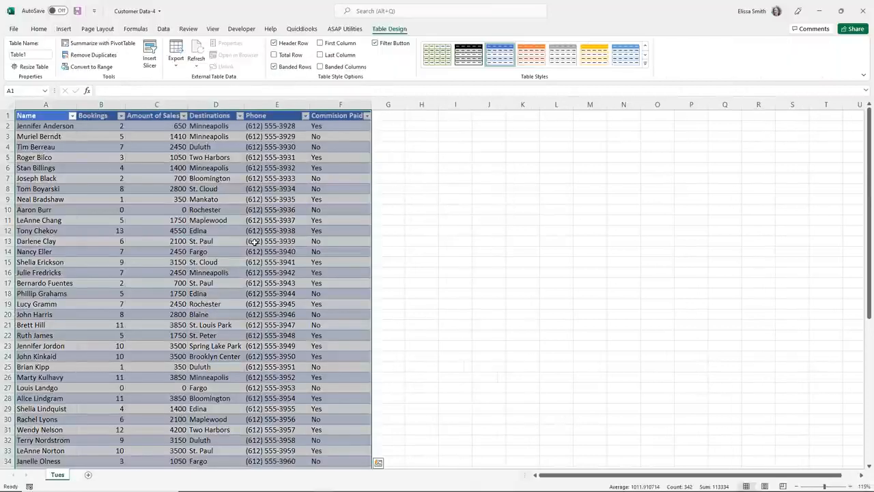
pyautogui.click(231, 243)
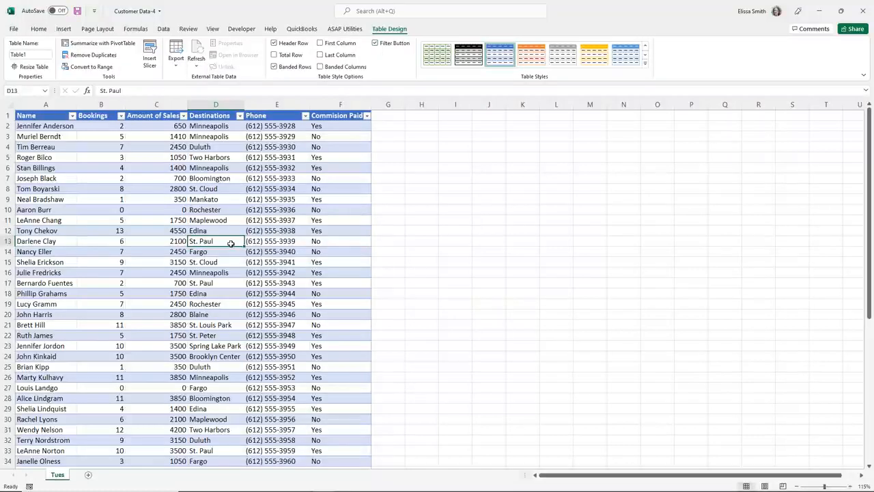
# Review the sort and filter options available for the Name column.
pyautogui.click(26, 199)
pyautogui.click(29, 209)
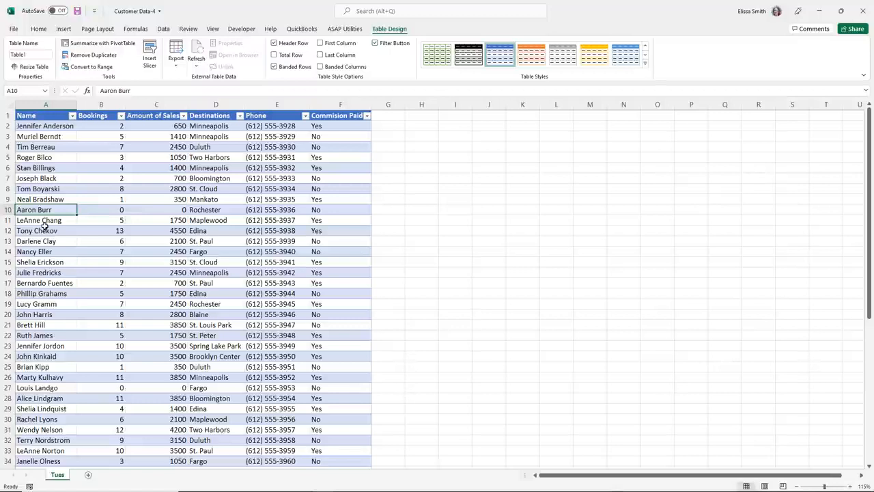
pyautogui.click(73, 116)
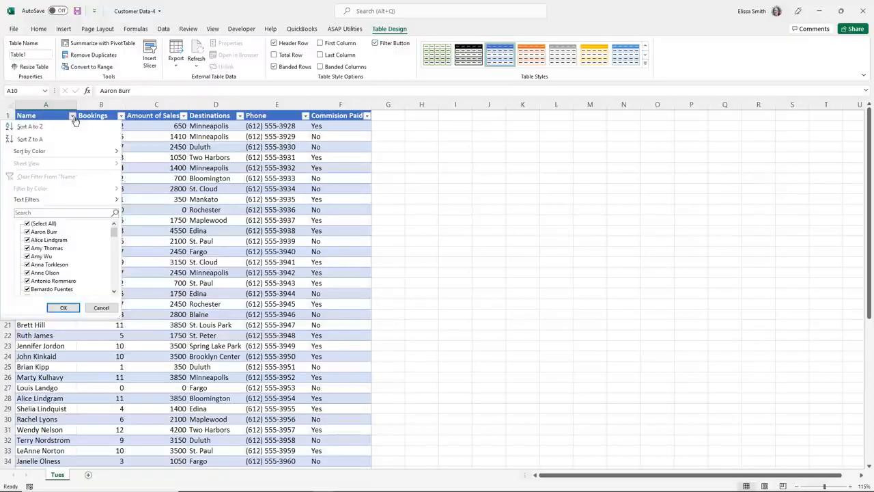
pyautogui.click(73, 117)
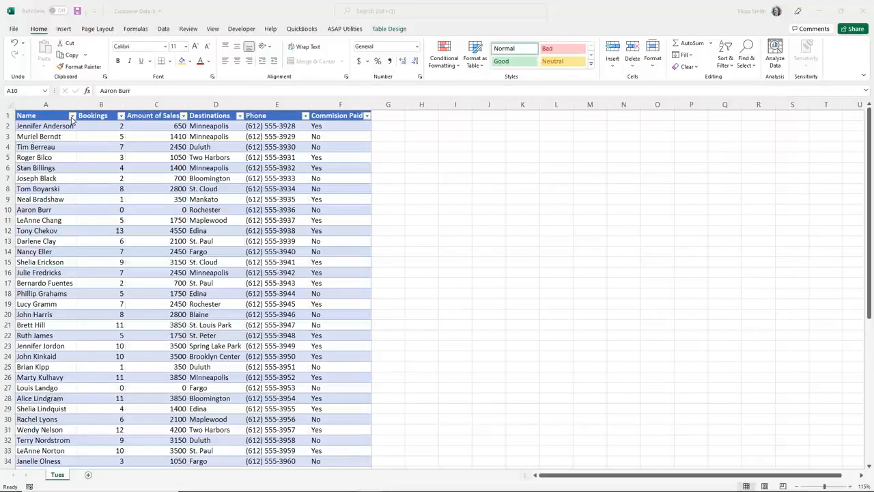
# Sort the table by Bookings from largest to smallest, followed by a sort on Destinations from A to Z.
pyautogui.click(122, 117)
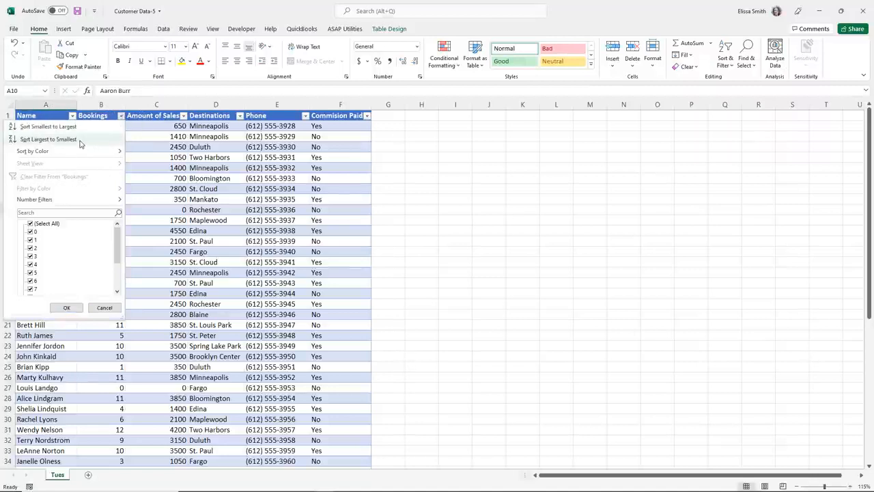
pyautogui.click(49, 139)
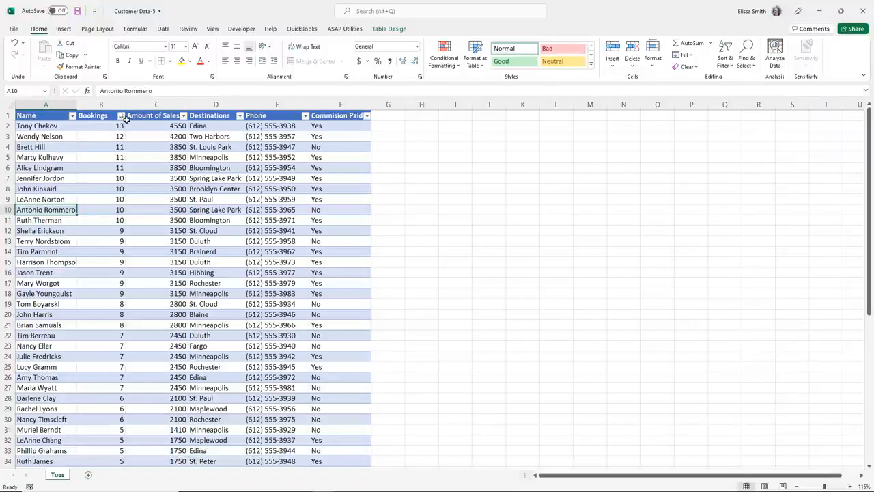
pyautogui.click(239, 116)
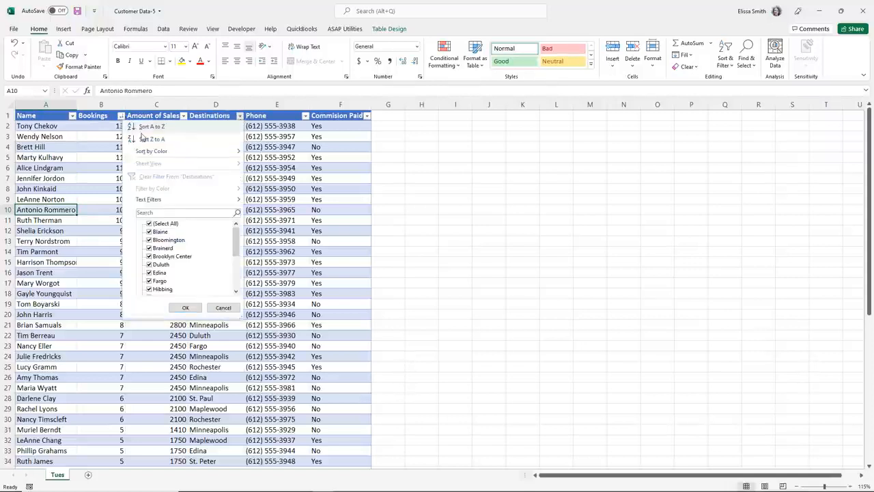
pyautogui.click(149, 127)
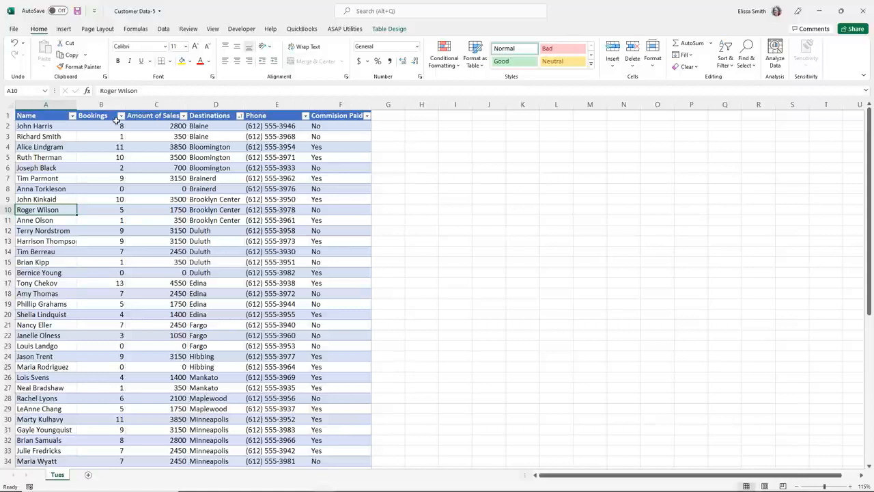
# Add a second level to the table's custom sort, ordering Bookings from smallest to largest within each destination.
pyautogui.click(155, 137)
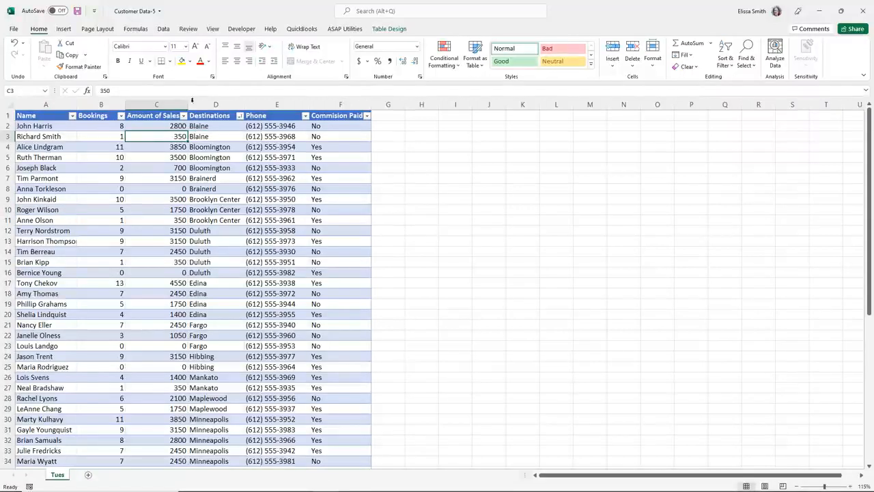
pyautogui.click(162, 31)
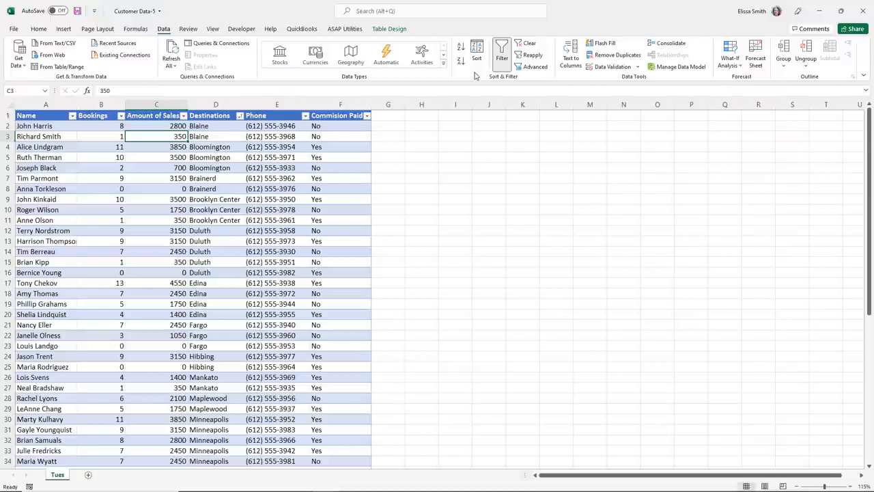
pyautogui.click(477, 58)
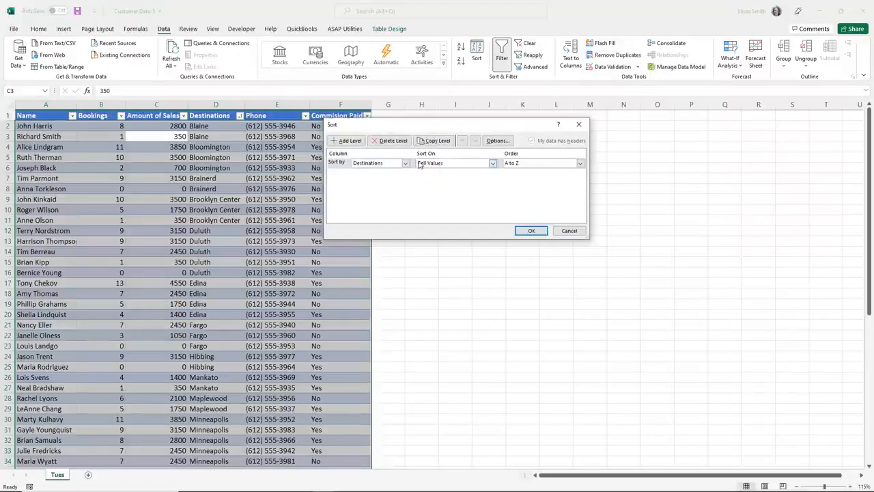
pyautogui.click(348, 141)
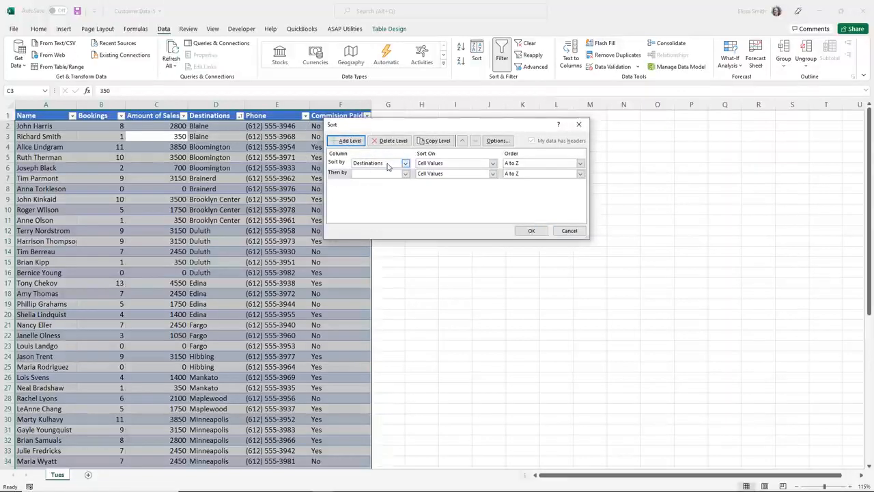
pyautogui.click(407, 174)
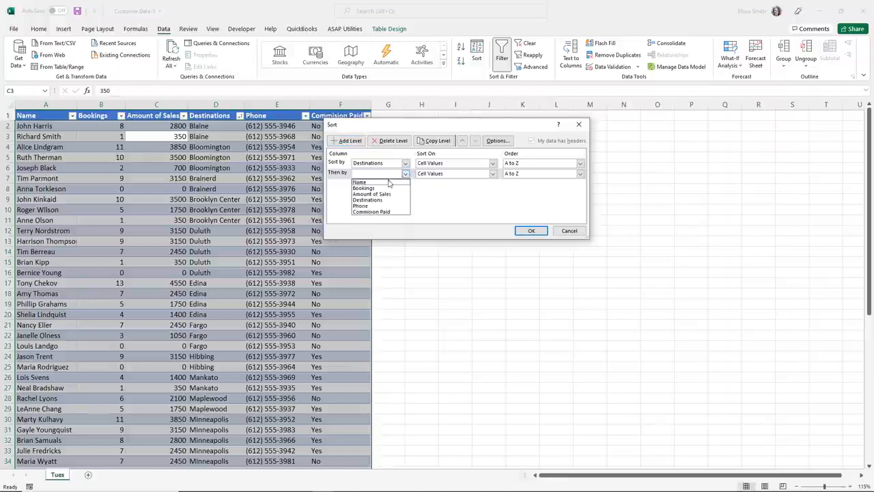
pyautogui.click(376, 189)
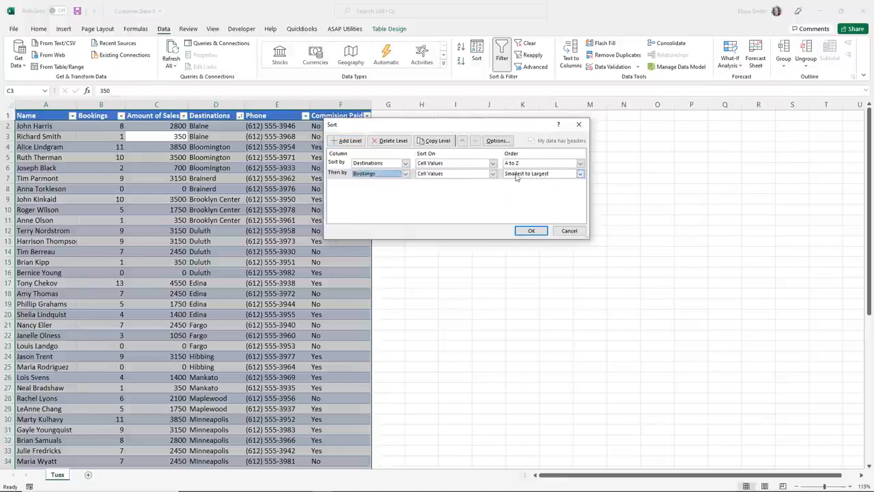
pyautogui.click(580, 175)
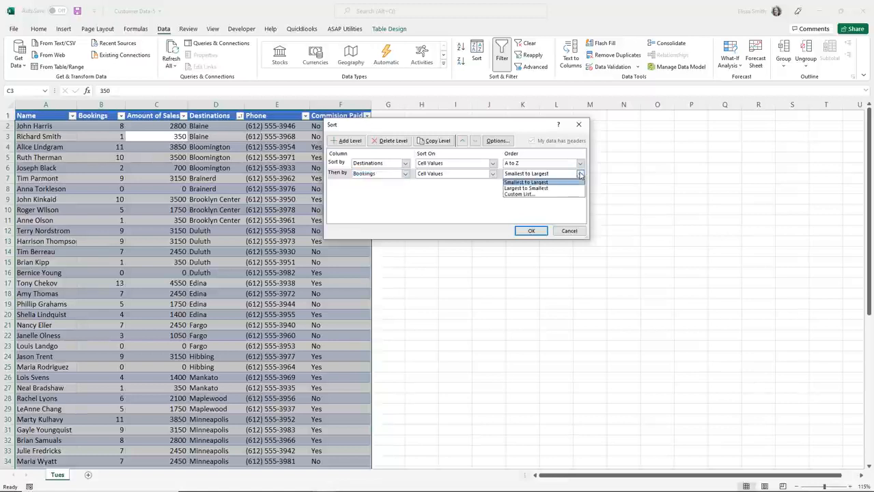
pyautogui.click(580, 174)
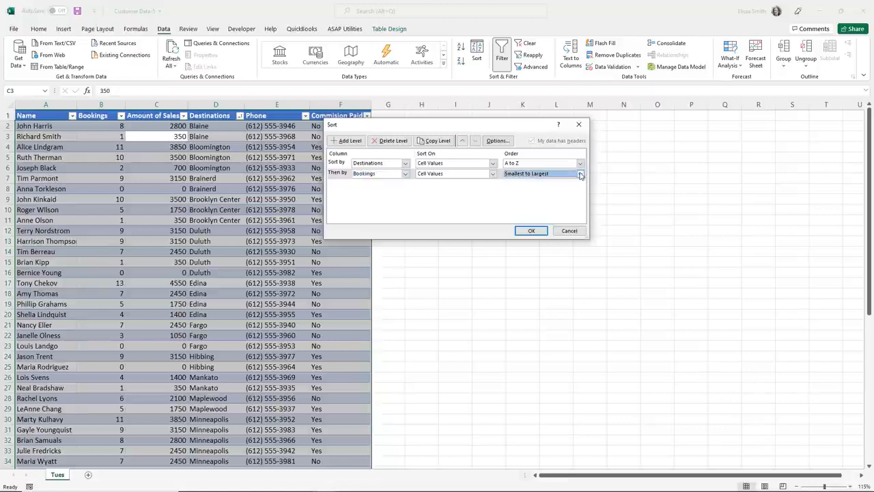
pyautogui.click(532, 231)
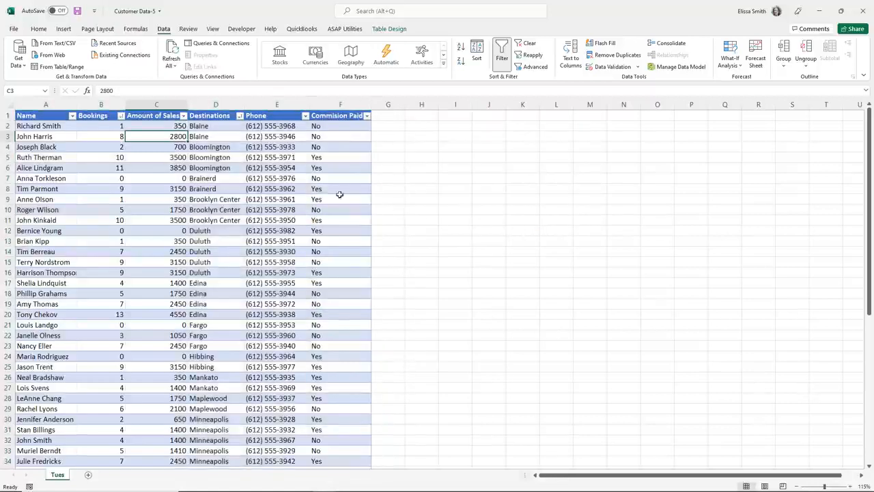
# Examine how the bookings are ordered within the Blaine and Duluth destination groups.
pyautogui.moveTo(198, 126); pyautogui.dragTo(200, 132)
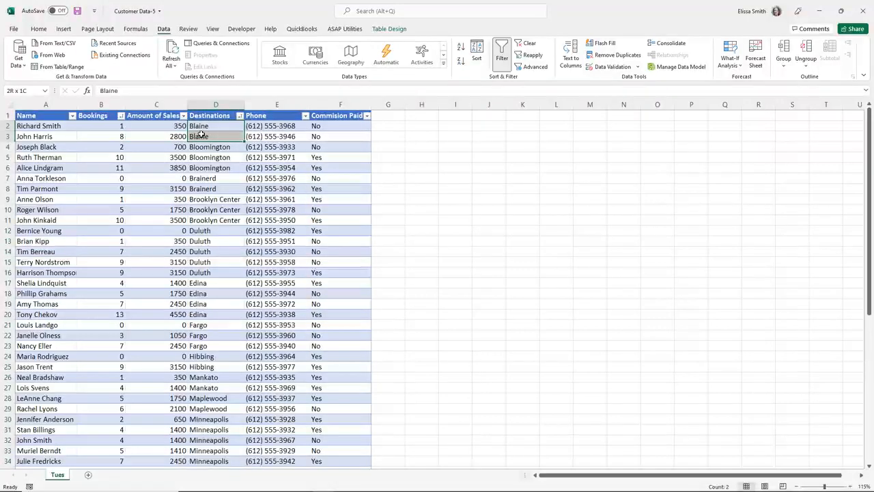
pyautogui.hotkey('ctrl', 'q')
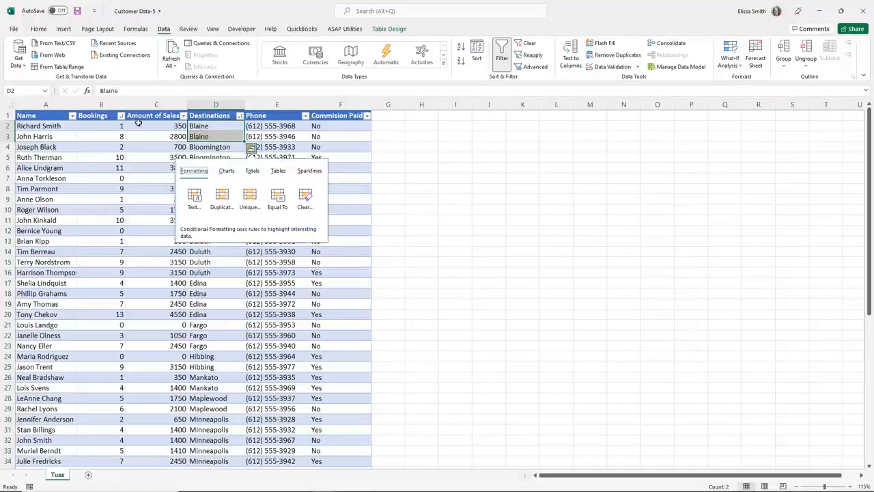
pyautogui.moveTo(106, 125); pyautogui.dragTo(105, 134)
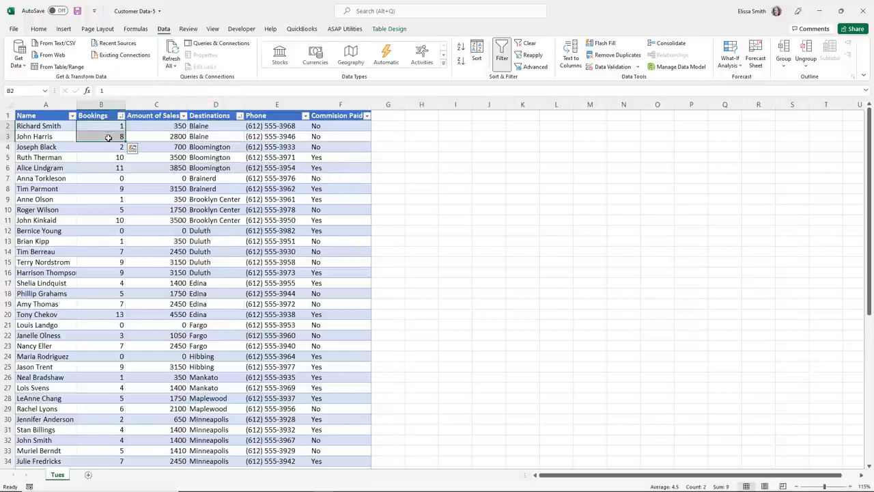
pyautogui.moveTo(196, 233); pyautogui.dragTo(196, 272)
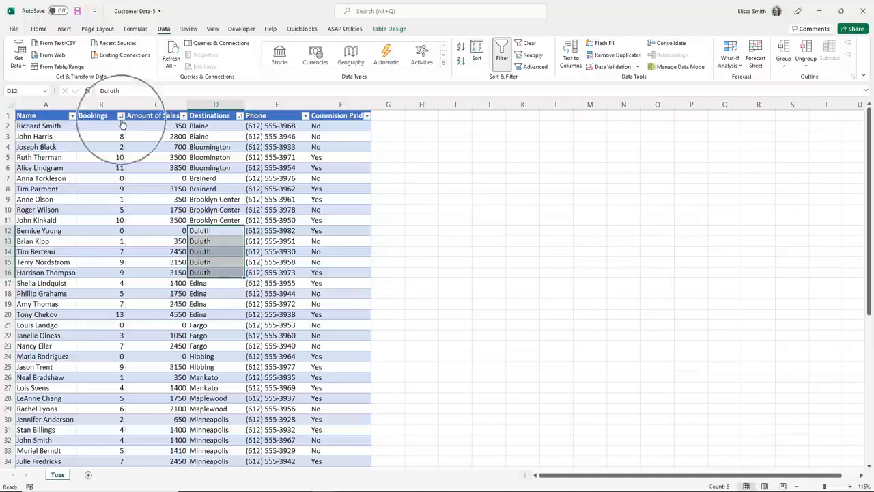
pyautogui.hotkey('ctrl', 'q')
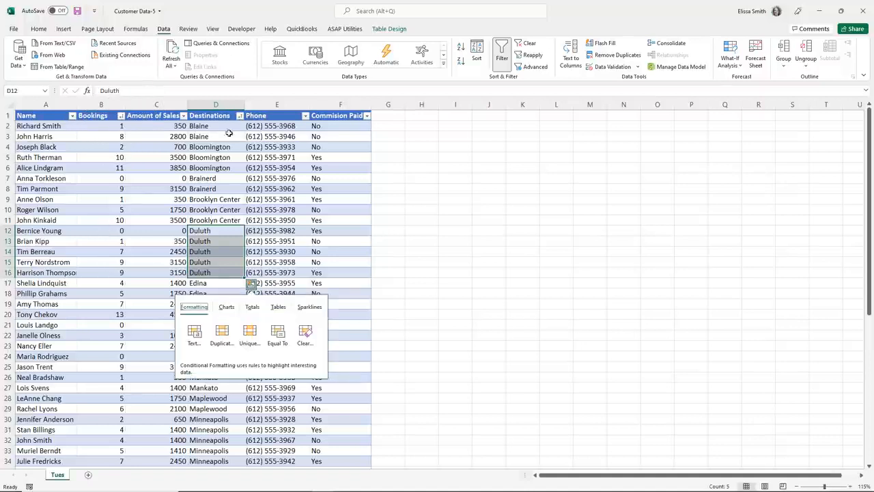
pyautogui.click(139, 190)
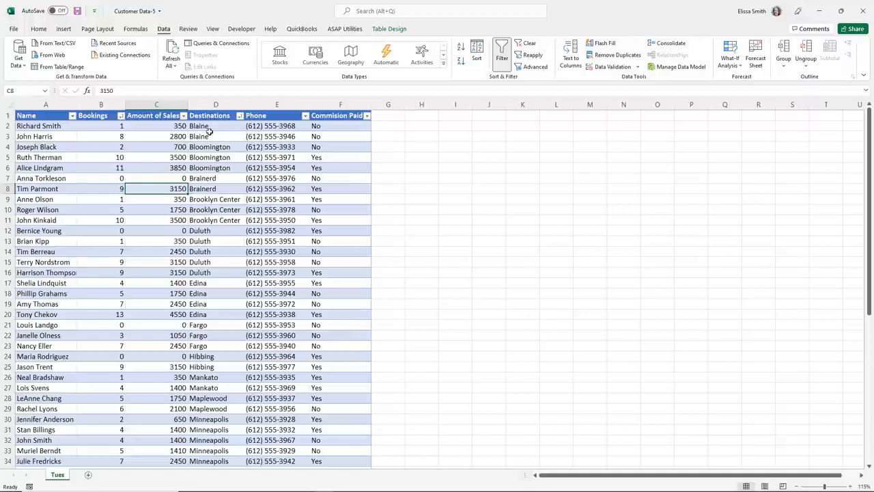
# Filter the Destinations column to show only Blaine, Bloomington, Brainerd and Brooklyn Center.
pyautogui.click(240, 116)
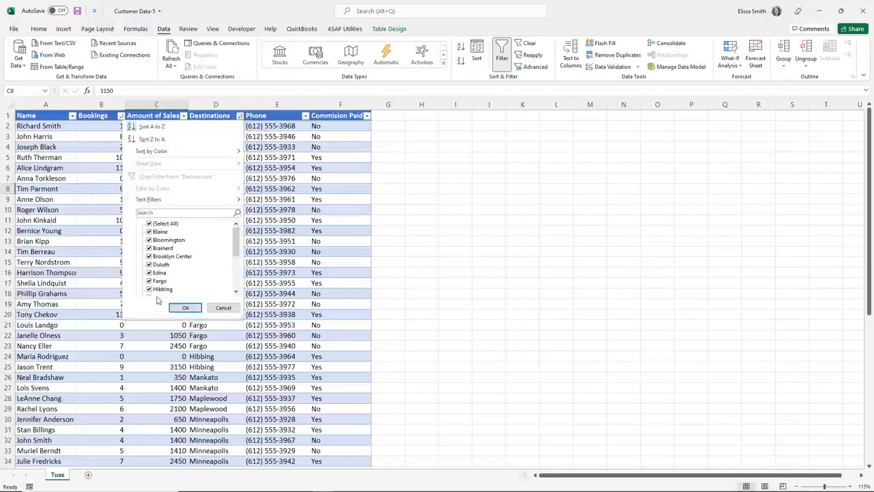
pyautogui.click(150, 224)
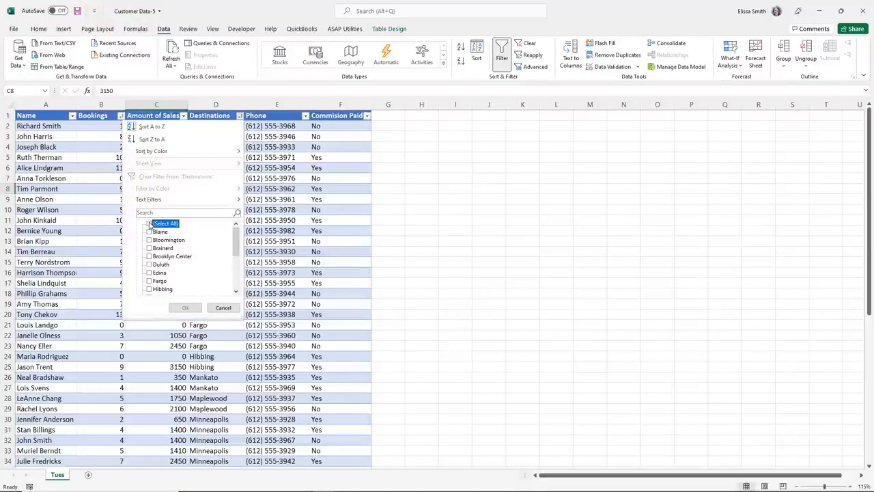
pyautogui.click(150, 232)
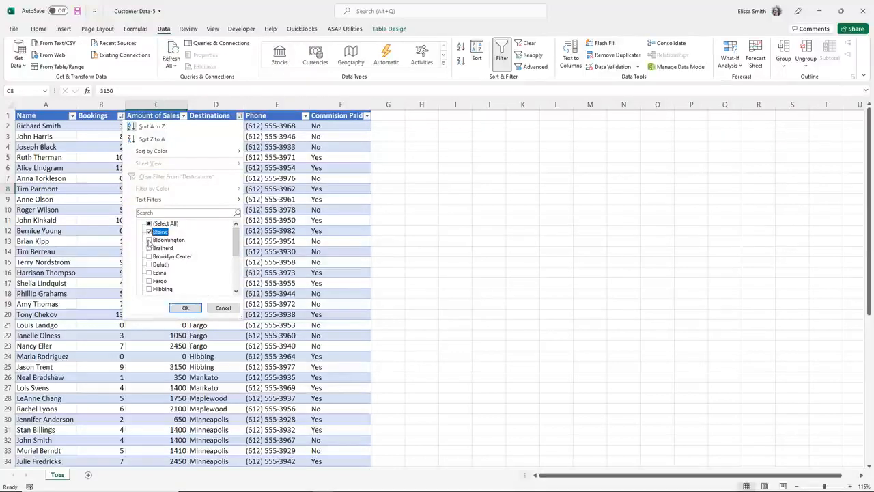
pyautogui.click(150, 241)
pyautogui.click(149, 249)
pyautogui.click(149, 257)
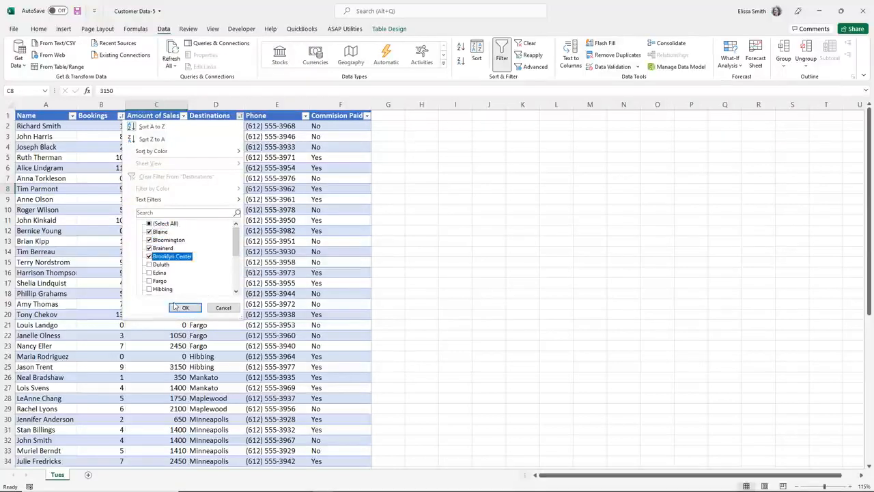
pyautogui.click(180, 308)
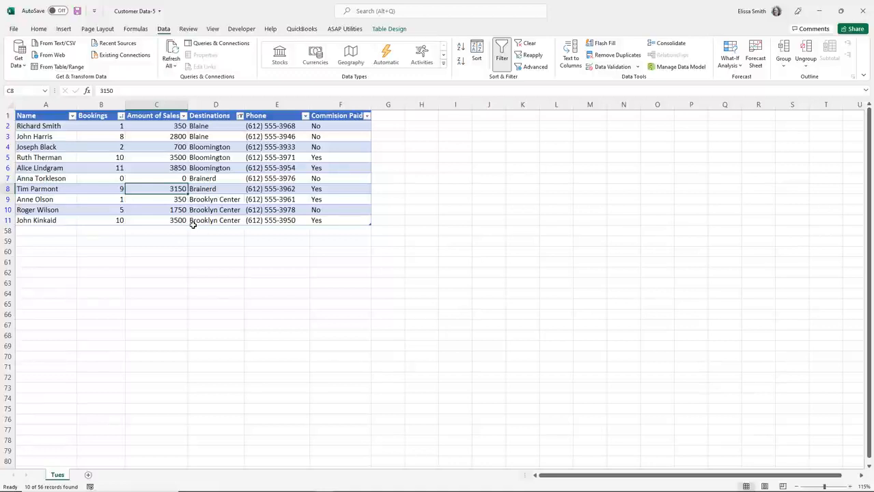
# Clear the four-city filter from the Destinations column.
pyautogui.click(240, 116)
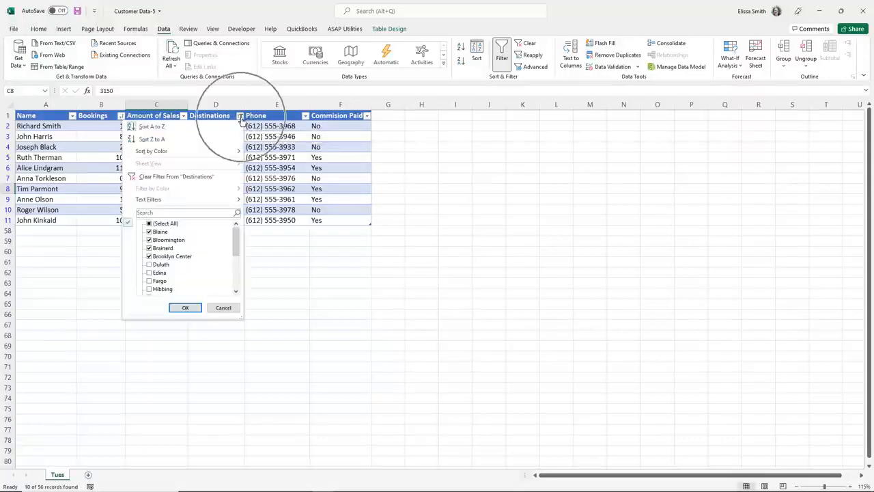
pyautogui.click(174, 179)
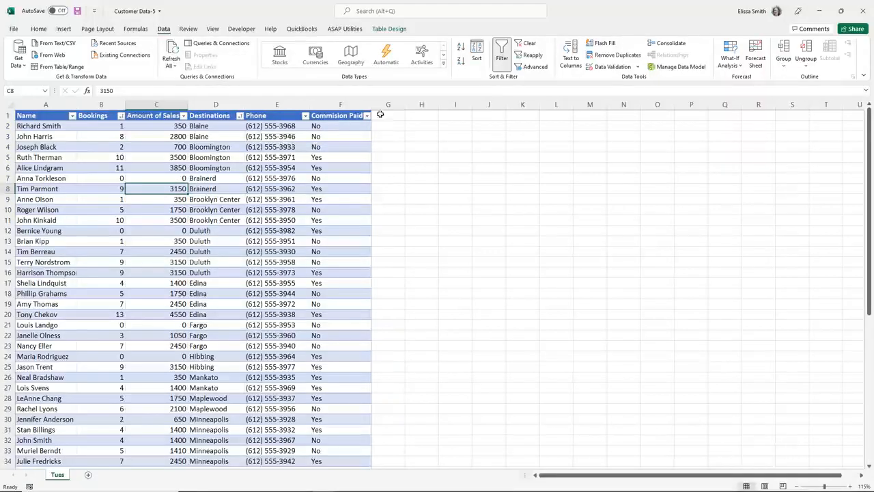
pyautogui.click(523, 45)
pyautogui.click(234, 115)
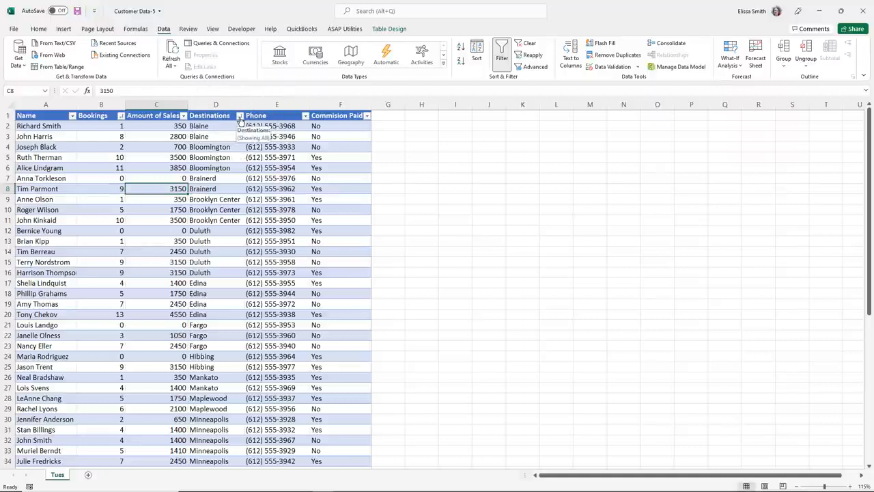
# Filter the Destinations column with the search text "m*", and clear that filter again.
pyautogui.click(240, 117)
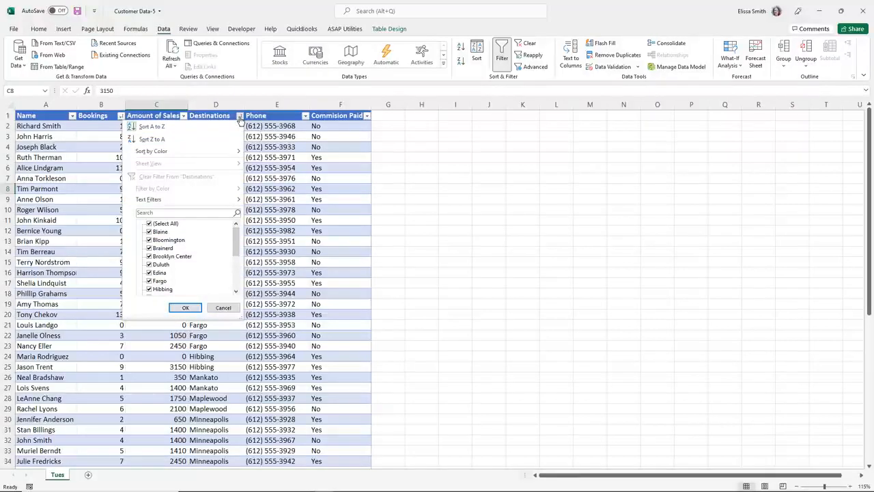
pyautogui.click(143, 212)
pyautogui.click(144, 213)
pyautogui.write('m*')
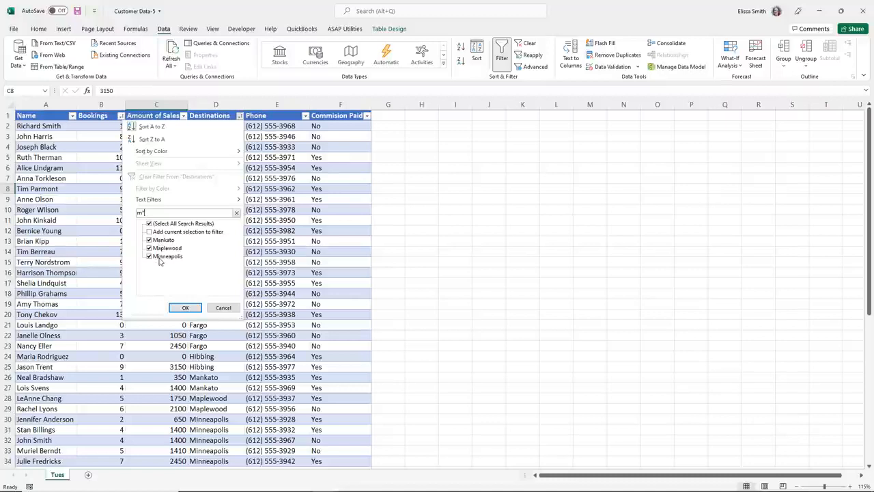
pyautogui.click(181, 307)
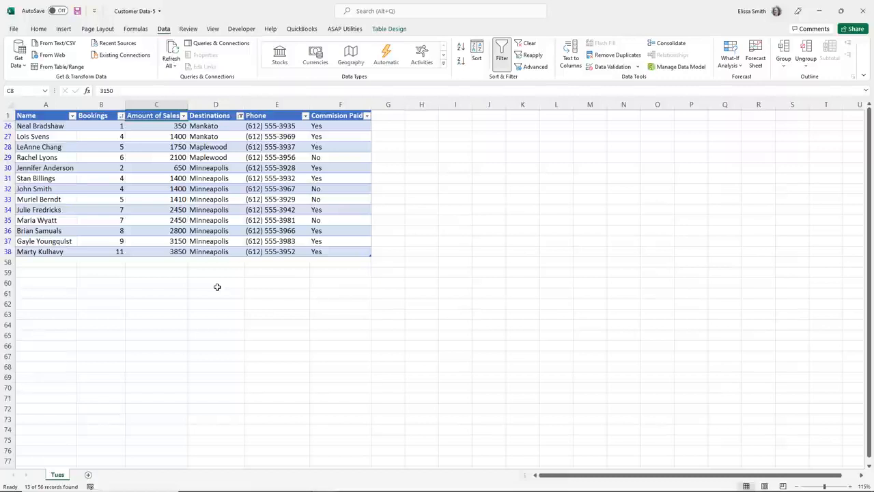
pyautogui.click(240, 117)
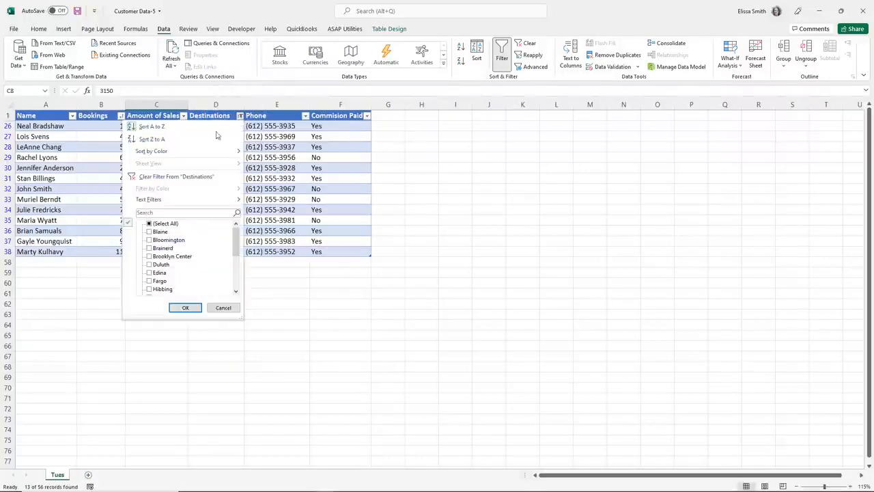
pyautogui.click(146, 179)
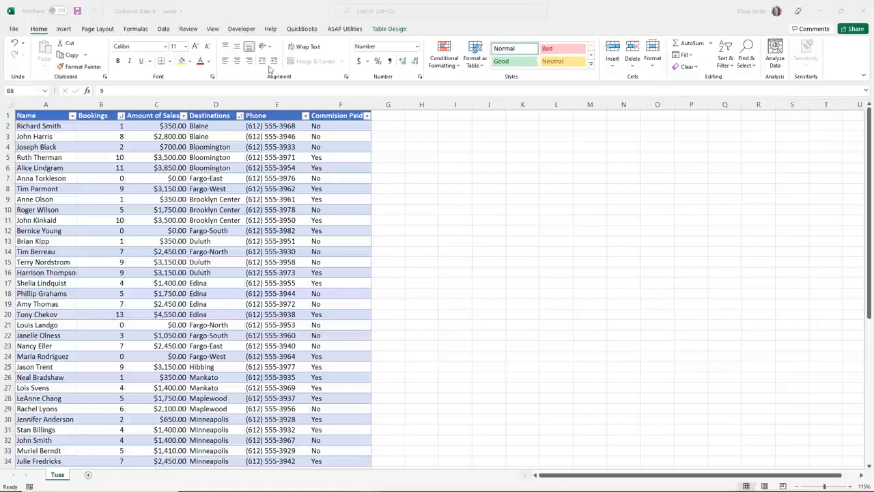
# Sort the table in Customer Data-6 by Destinations from A to Z.
pyautogui.click(240, 119)
pyautogui.press('ctrl')
pyautogui.click(241, 119)
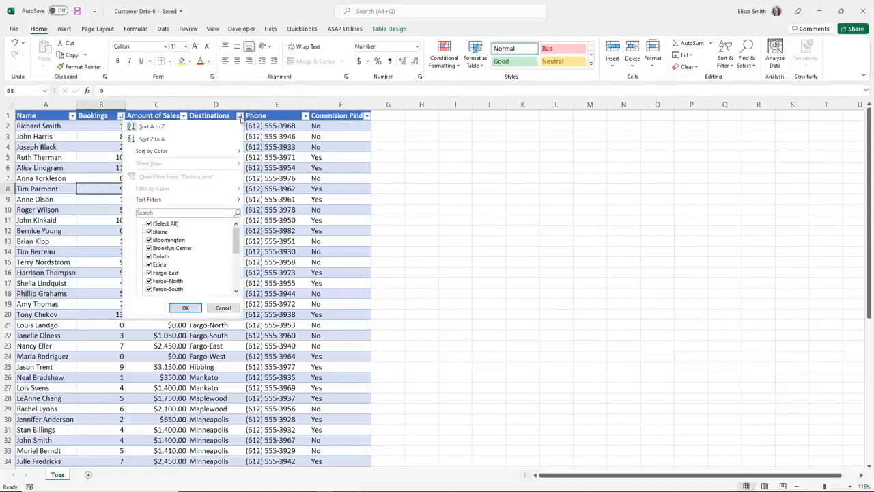
pyautogui.click(166, 127)
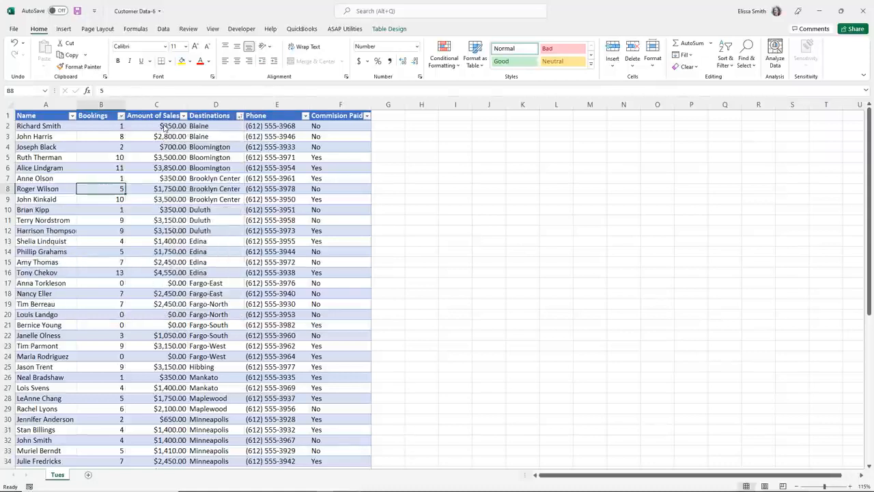
# Examine the Fargo entries in the Destinations column, from Fargo-East down to Fargo-West.
pyautogui.click(206, 282)
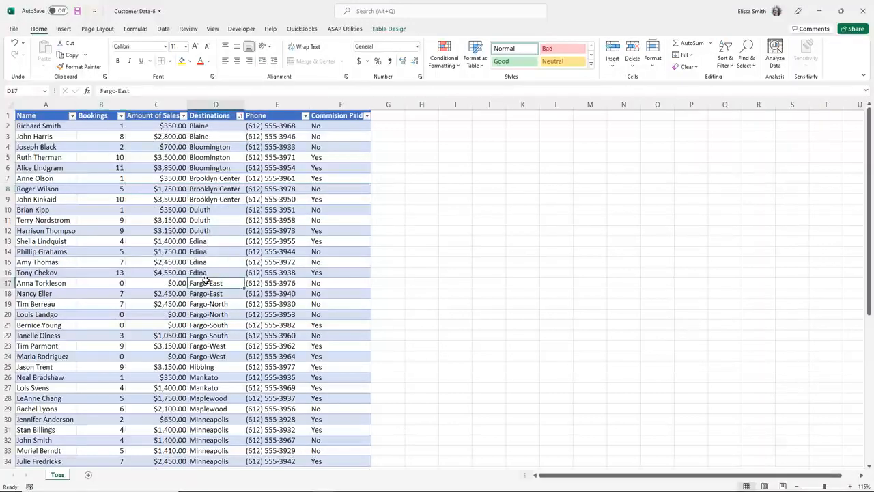
pyautogui.press('Down')
pyautogui.press('Down')
pyautogui.press('Down')
pyautogui.press('Down')
pyautogui.press('Down')
pyautogui.press('Down')
pyautogui.press('Down')
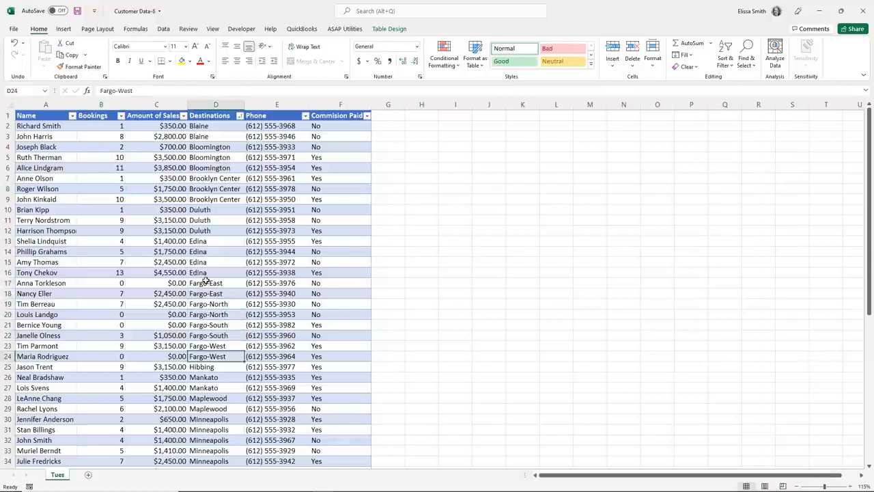
pyautogui.press('Up')
pyautogui.press('Up')
pyautogui.press('Up')
pyautogui.press('Up')
pyautogui.press('Up')
pyautogui.press('Up')
pyautogui.press('Up')
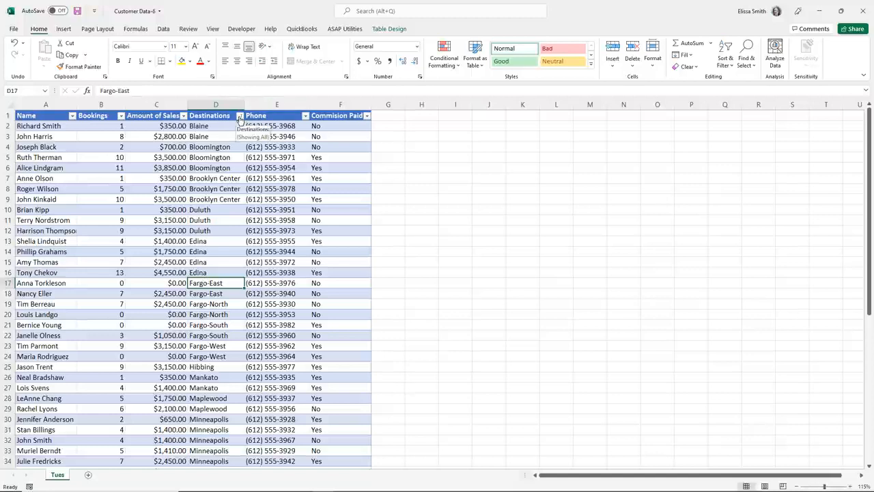
# Apply a custom text filter to the Destinations column, showing rows that contain "fargo".
pyautogui.click(240, 116)
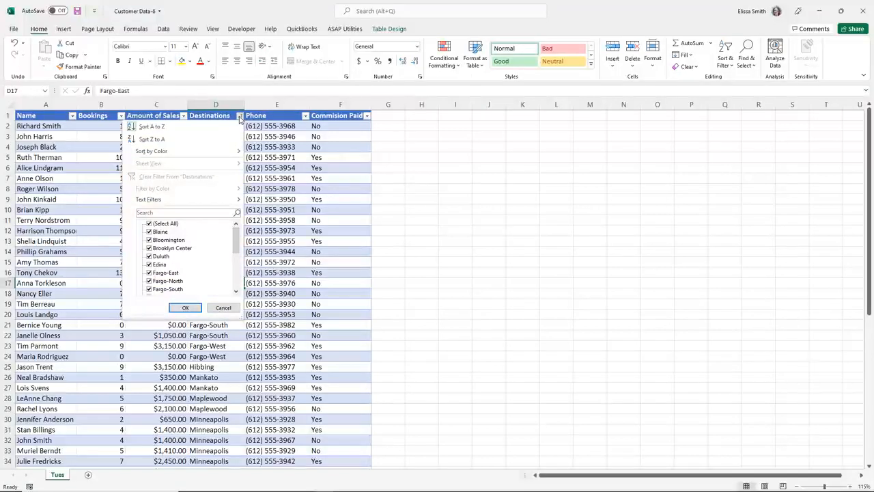
pyautogui.click(162, 212)
pyautogui.moveTo(160, 205)
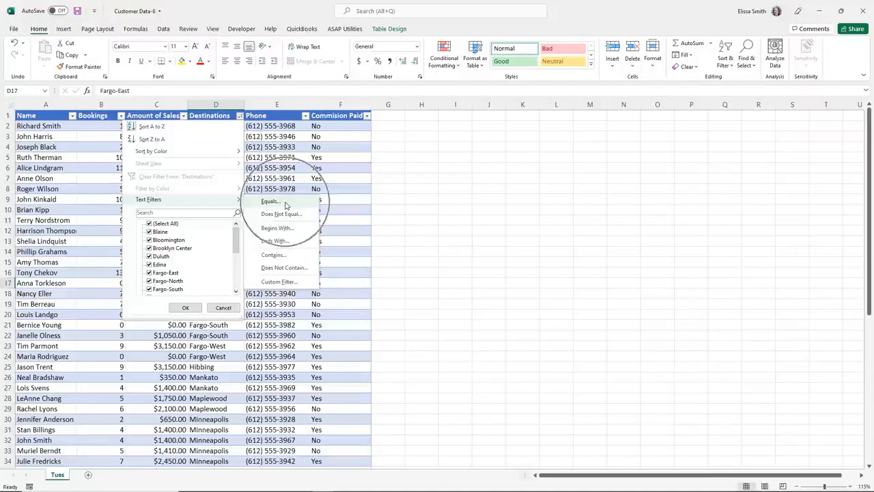
pyautogui.click(286, 256)
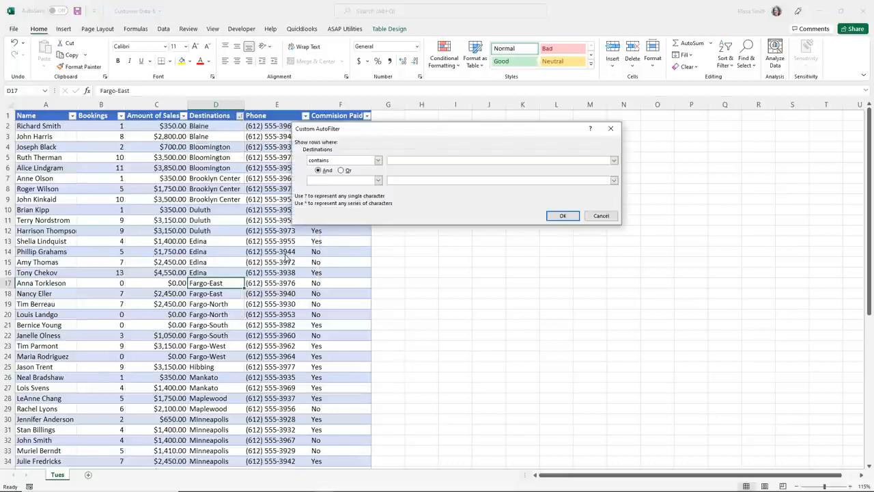
pyautogui.write('fargo')
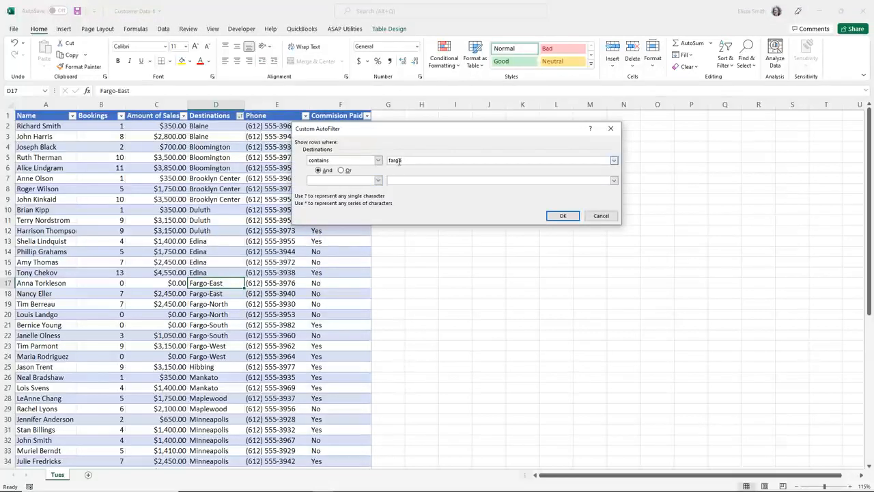
pyautogui.click(554, 215)
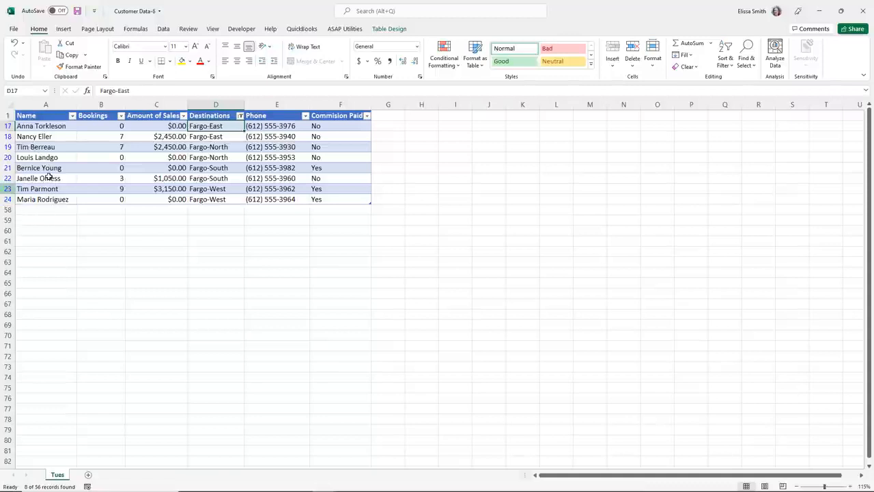
# Clear the Fargo text filter and the sort state from the whole table.
pyautogui.click(167, 30)
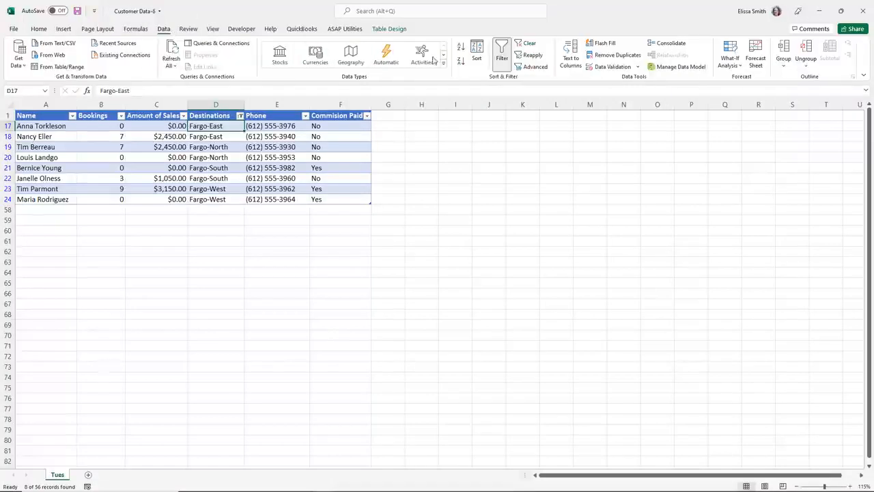
pyautogui.press('ctrl')
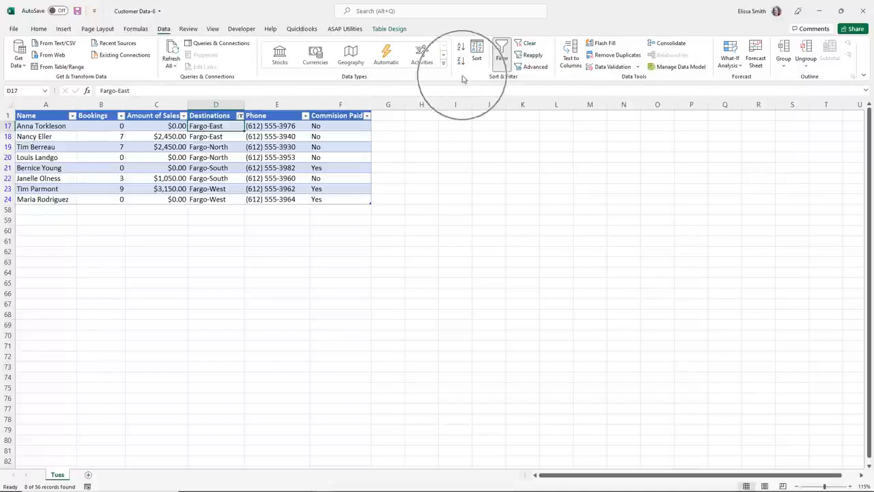
pyautogui.press('ctrl')
pyautogui.press('ctrl')
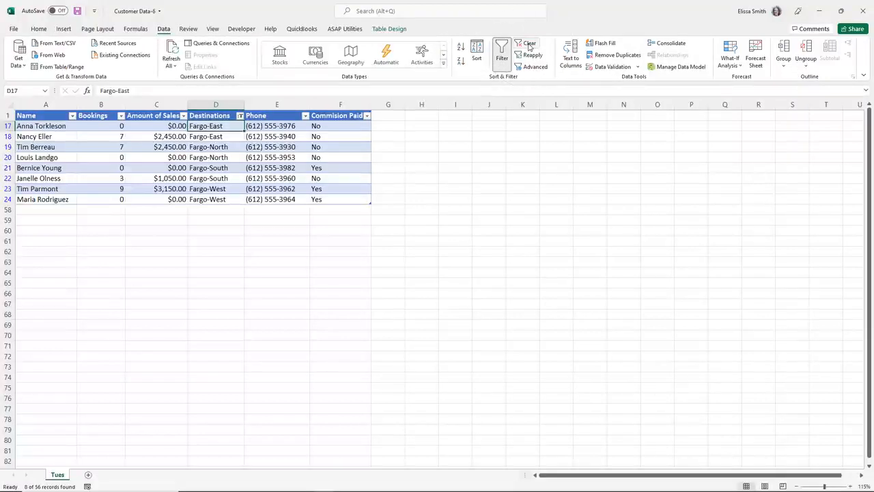
pyautogui.click(530, 45)
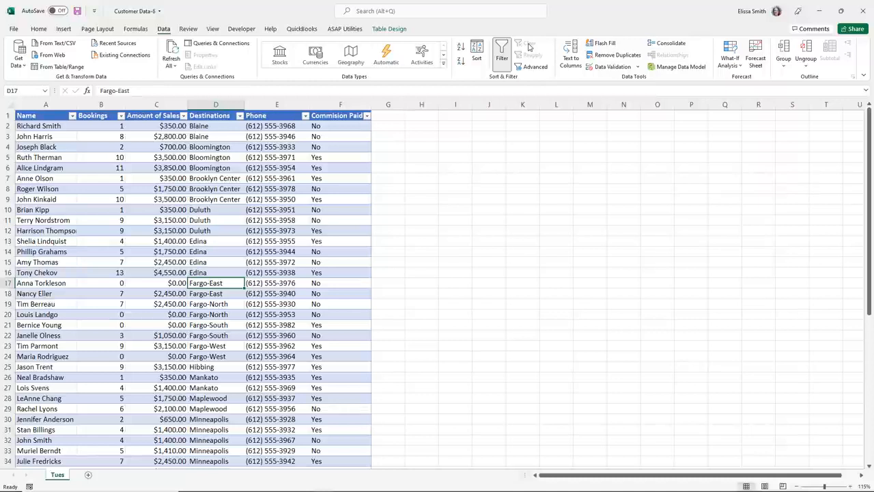
# Apply a number filter to the Amount of Sales column, showing values greater than or equal to 1500.
pyautogui.click(185, 117)
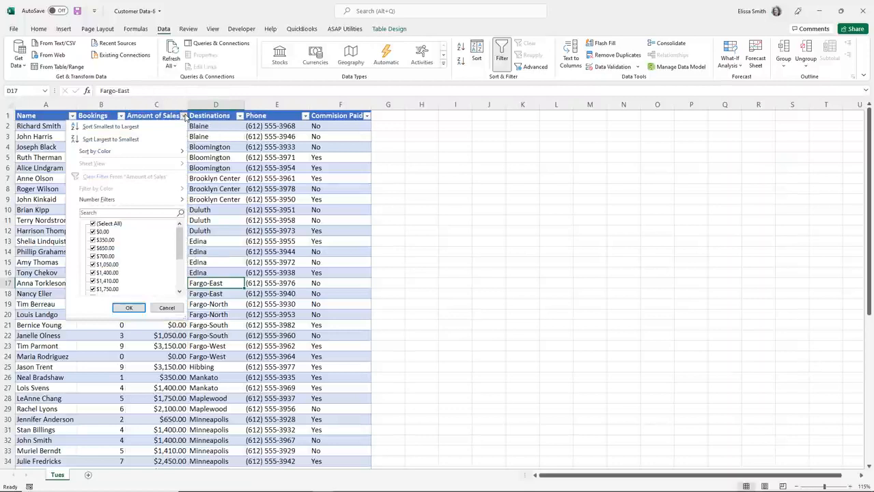
pyautogui.moveTo(117, 201)
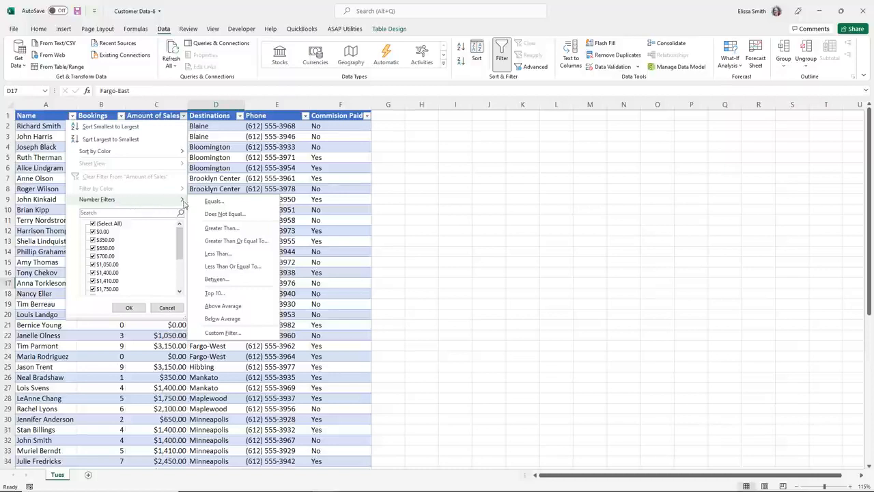
pyautogui.click(226, 245)
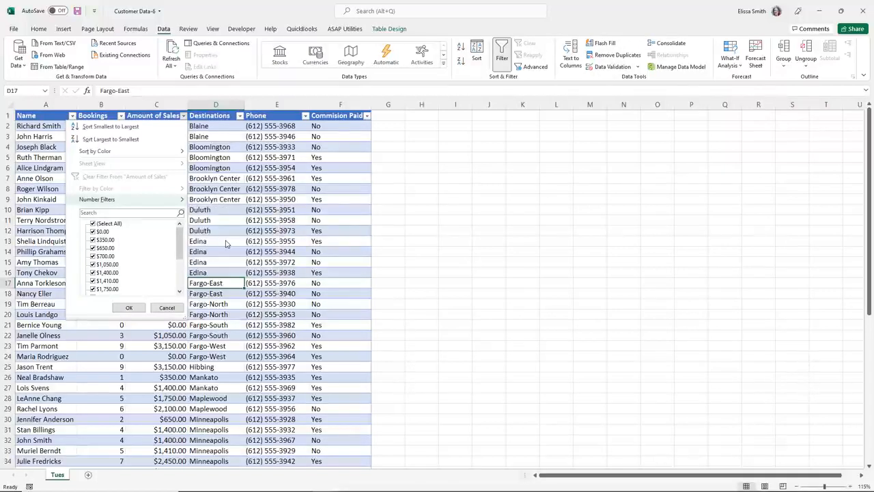
pyautogui.write('1500')
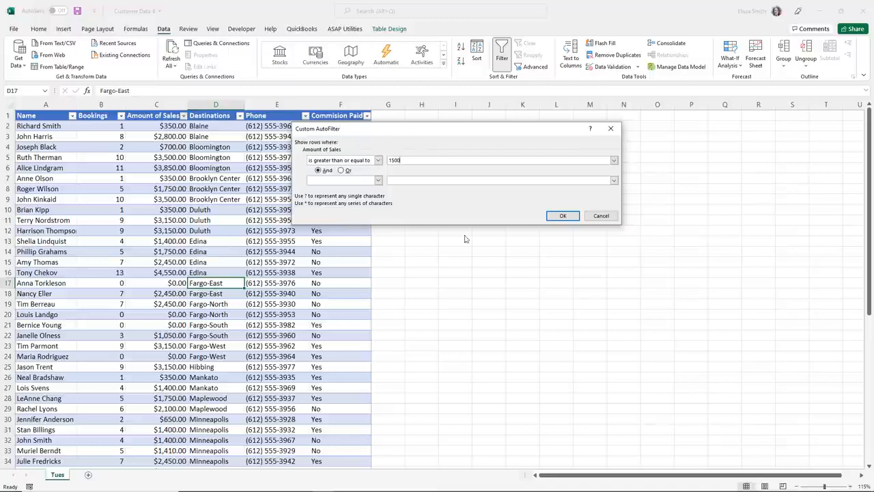
pyautogui.click(561, 216)
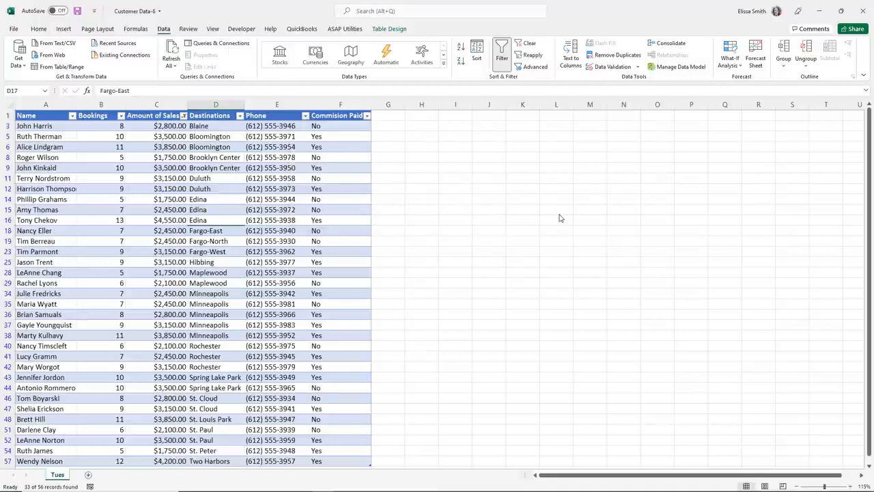
# Check the filtered sales amounts and clear the filter from the Amount of Sales column.
pyautogui.click(164, 126)
pyautogui.click(168, 140)
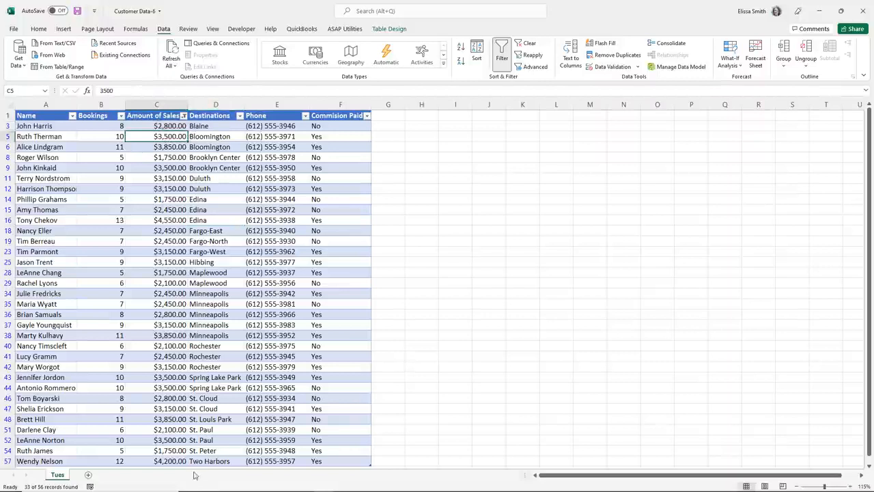
pyautogui.click(183, 116)
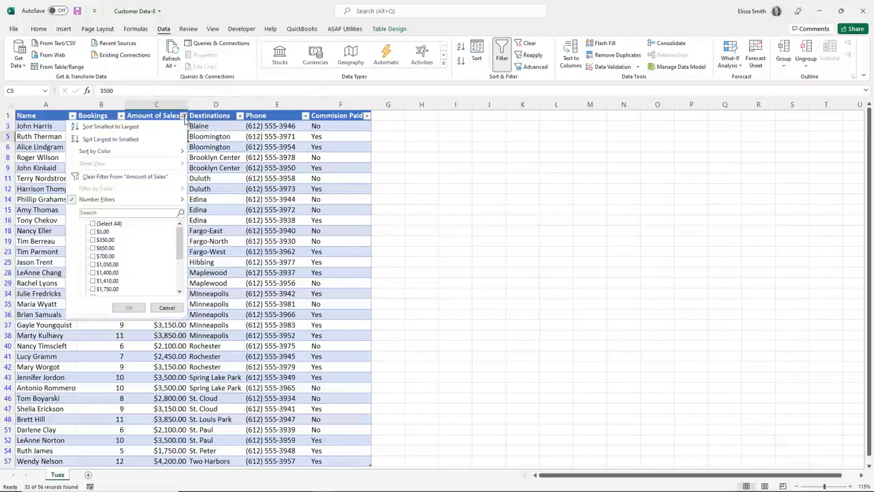
pyautogui.click(151, 179)
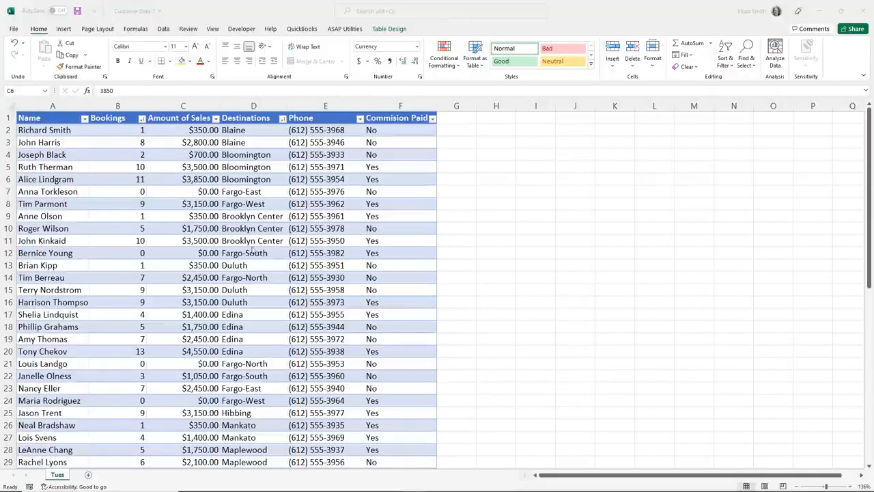
# Turn off the table's header row and turn it back on.
pyautogui.press('F2')
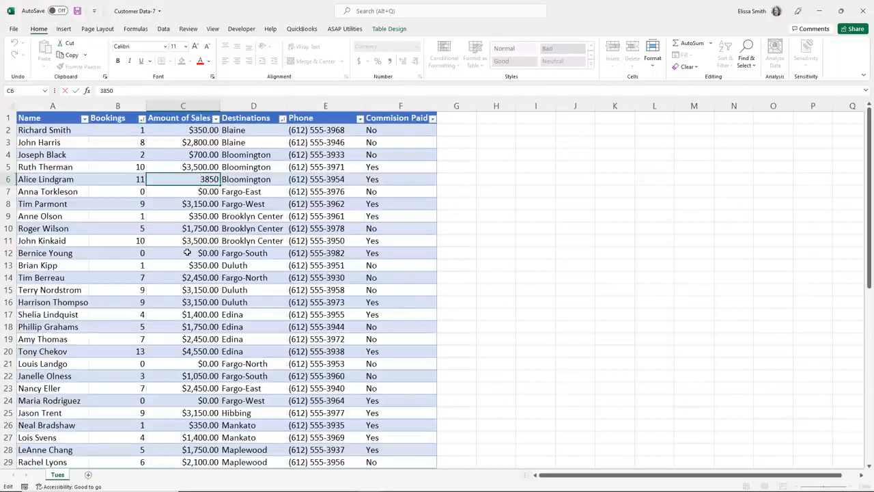
pyautogui.click(398, 32)
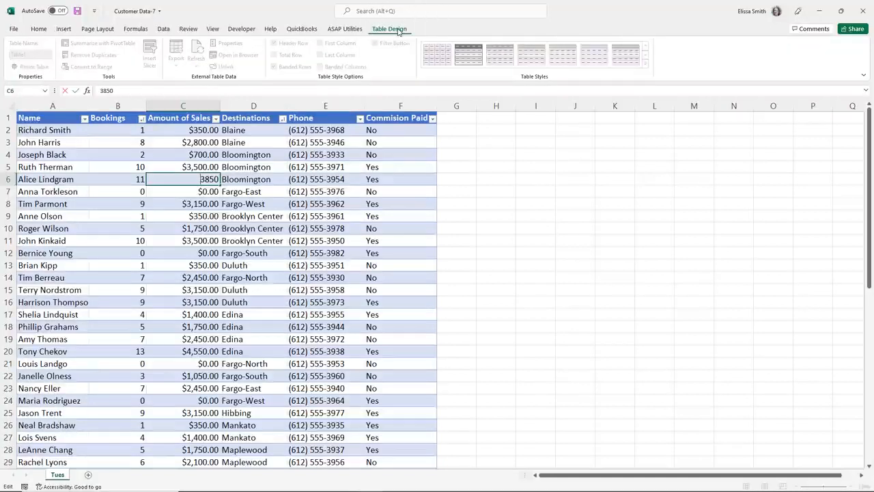
pyautogui.click(160, 267)
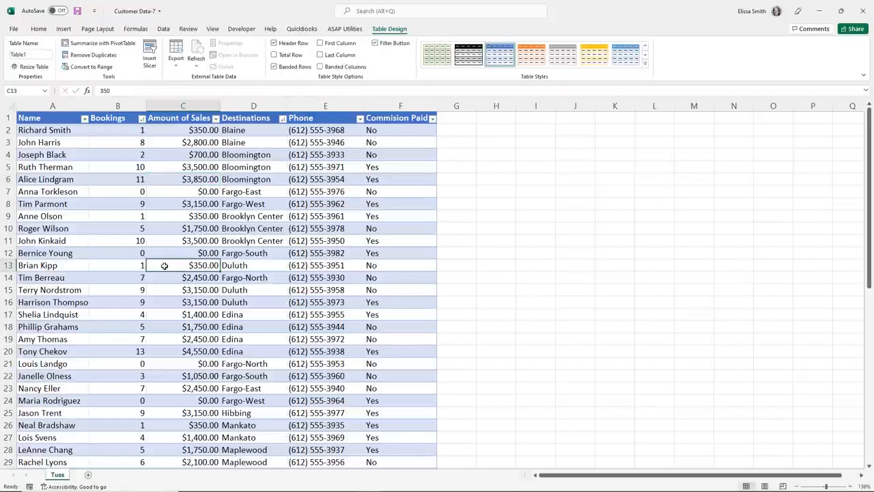
pyautogui.click(584, 265)
pyautogui.click(212, 227)
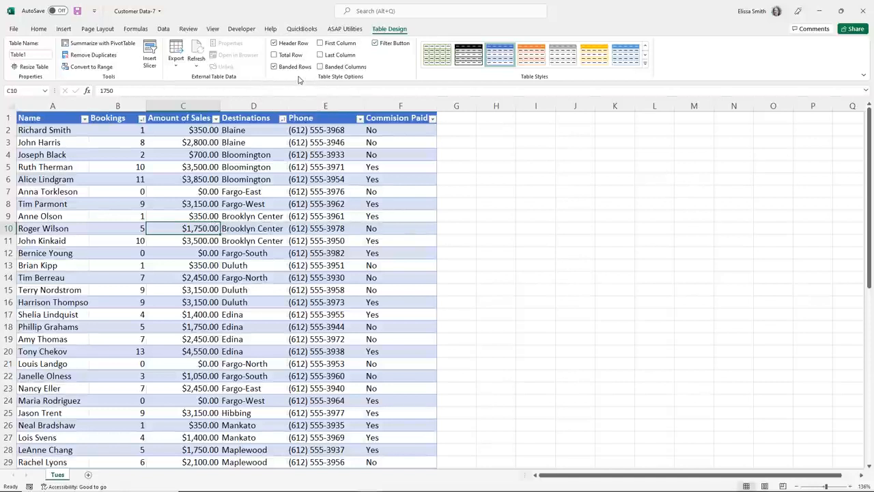
pyautogui.click(274, 43)
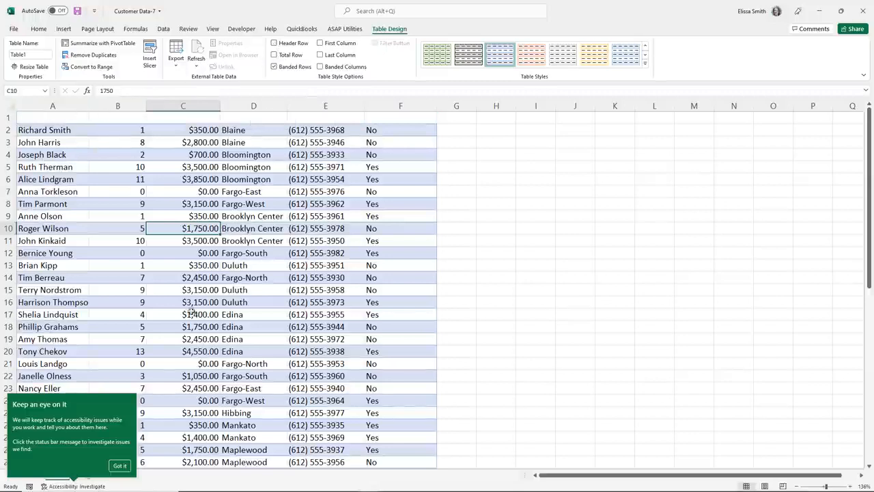
pyautogui.click(125, 467)
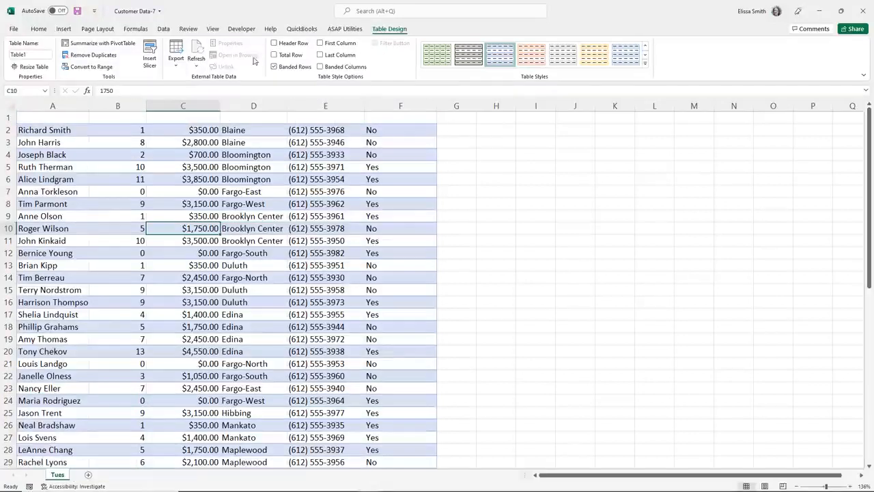
pyautogui.click(276, 46)
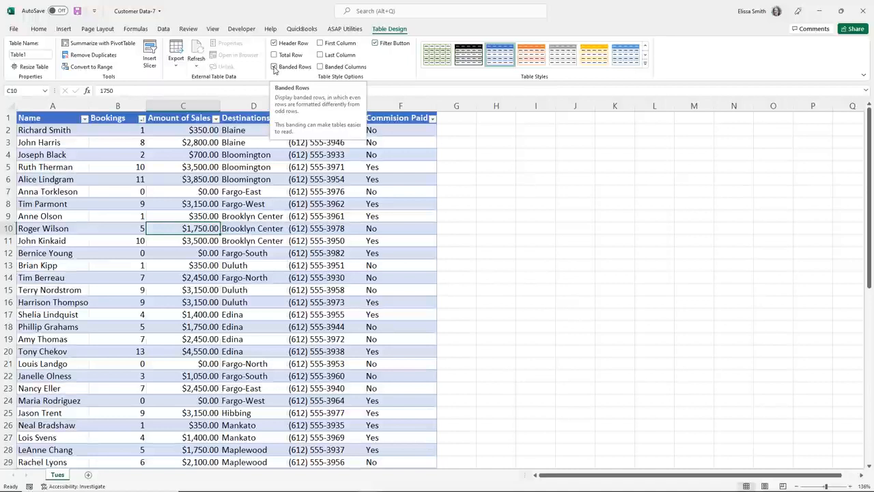
# Turn off the table's banded rows, and try banded columns before turning them off again.
pyautogui.click(274, 68)
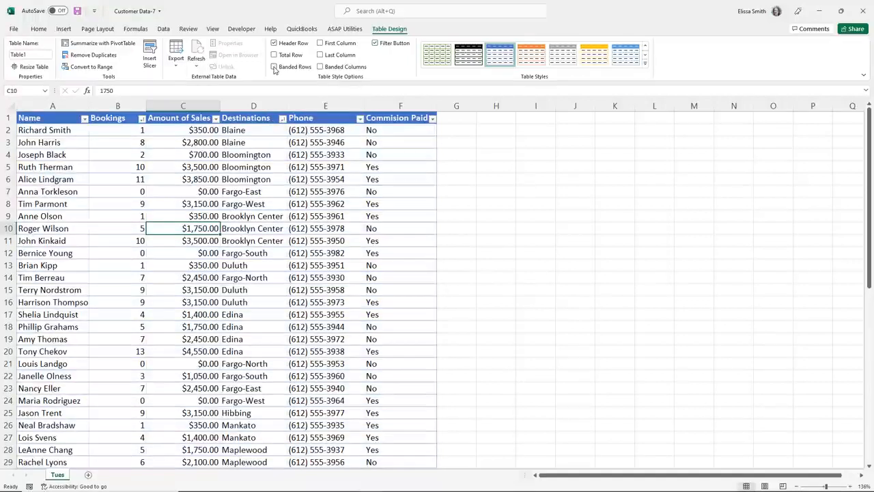
pyautogui.click(273, 68)
pyautogui.click(274, 68)
pyautogui.click(320, 68)
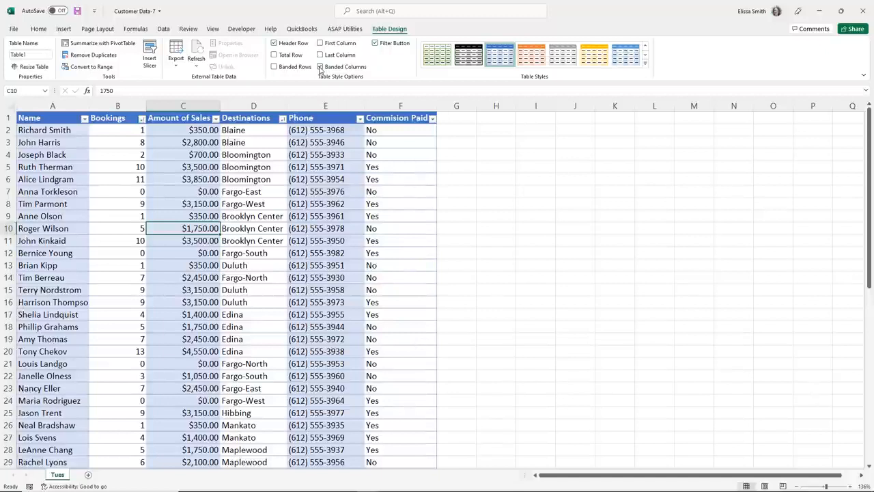
pyautogui.click(320, 69)
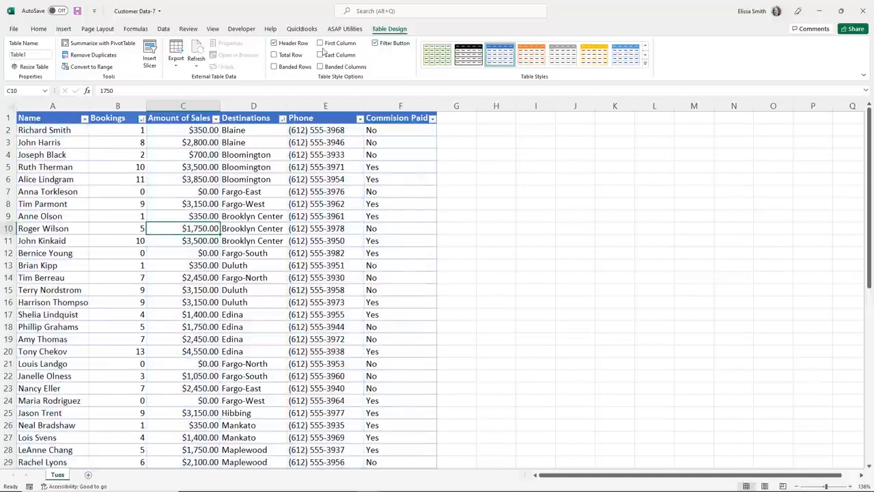
# Try emphasizing the table's first and last columns and hiding the filter buttons, restoring each option.
pyautogui.click(320, 43)
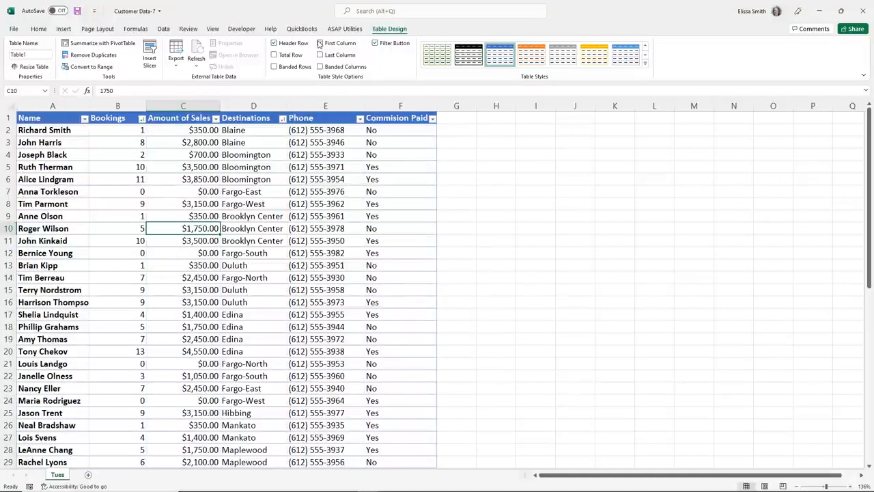
pyautogui.click(320, 55)
pyautogui.click(320, 55)
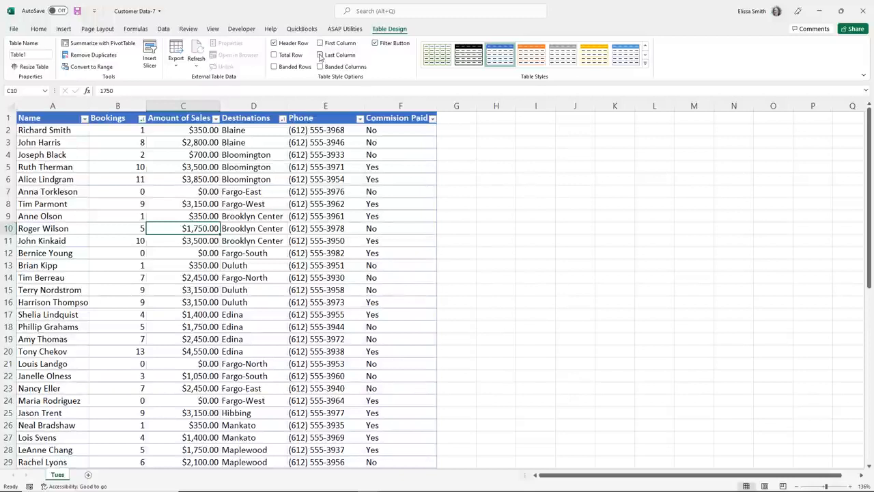
pyautogui.click(375, 44)
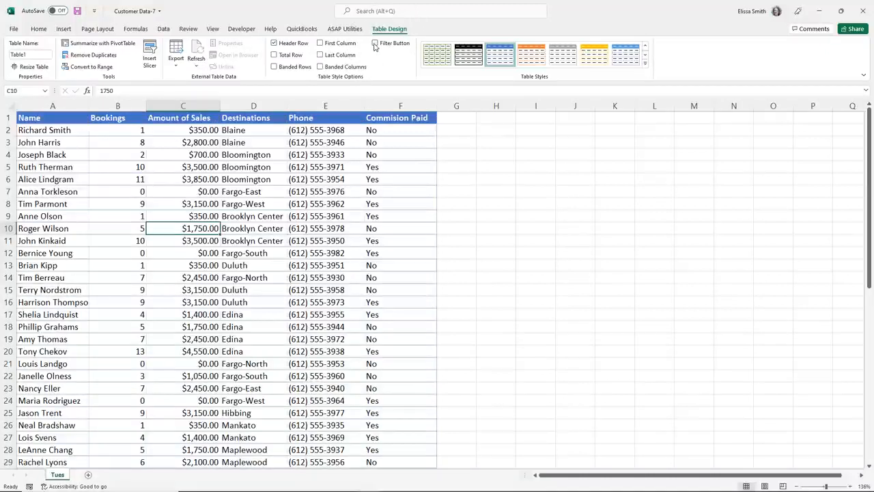
pyautogui.click(374, 44)
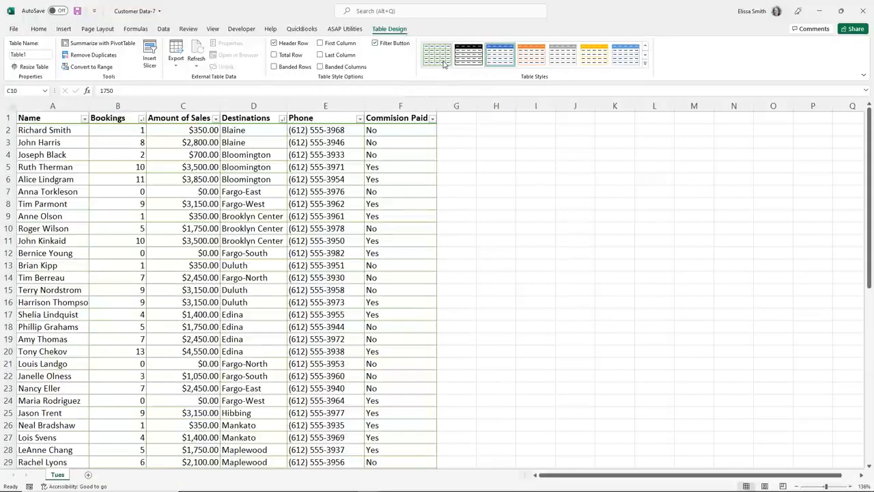
# Try a gray medium table style, and replace it with Green, Table Style Light 14.
pyautogui.click(646, 64)
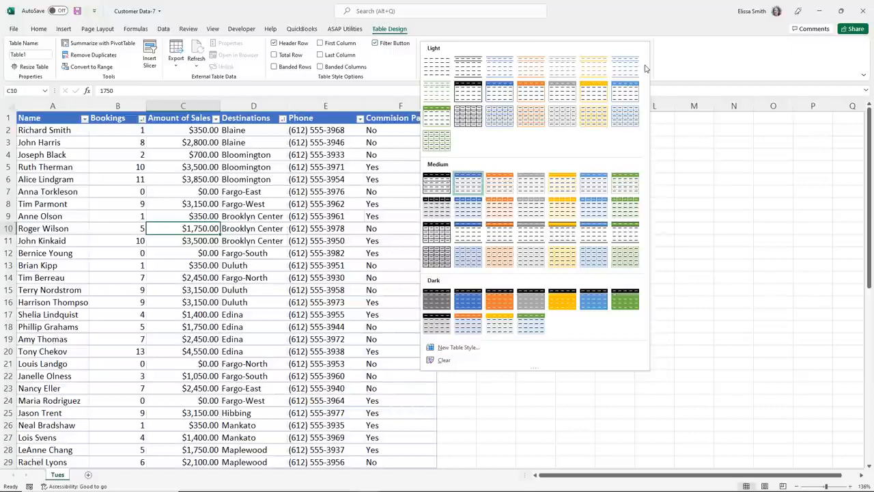
pyautogui.click(524, 223)
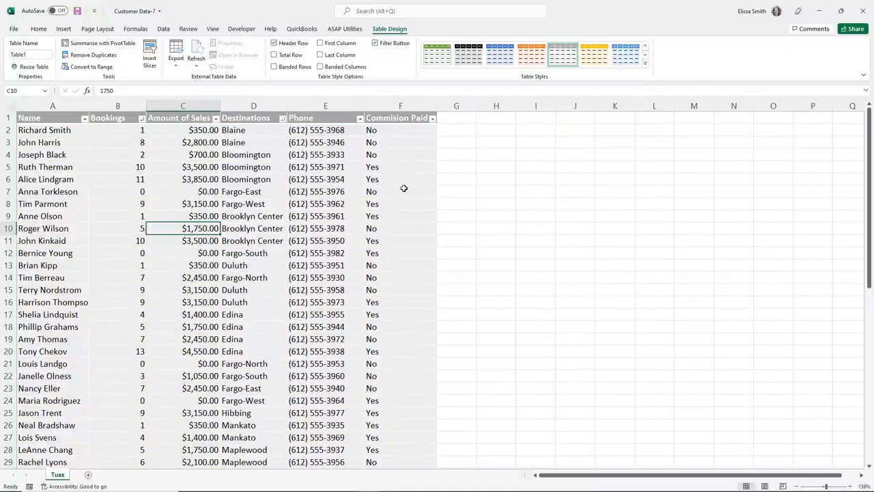
pyautogui.click(645, 63)
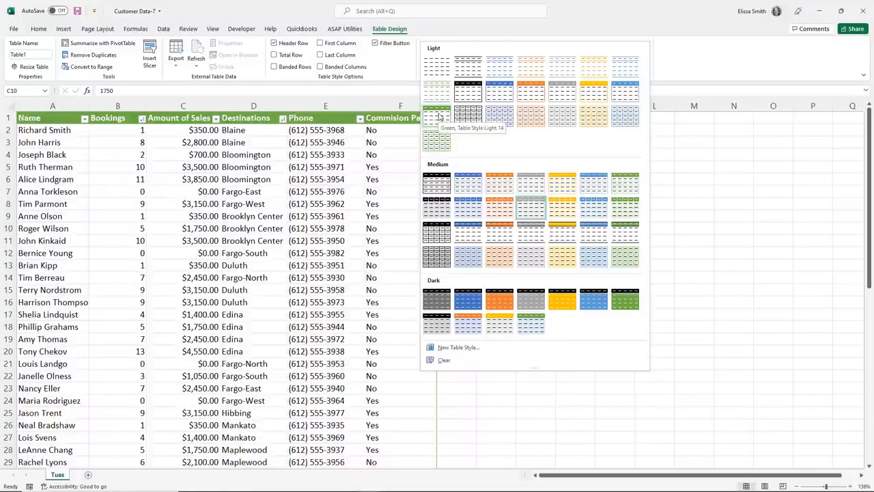
pyautogui.click(440, 116)
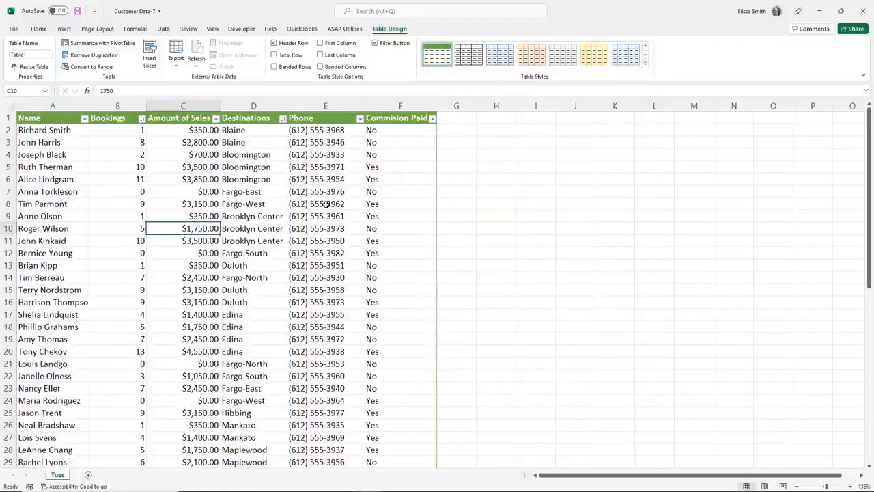
pyautogui.click(326, 204)
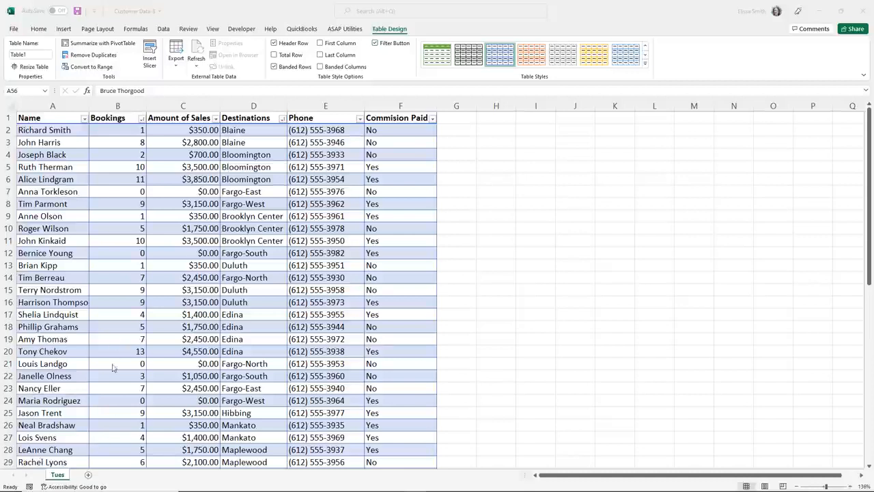
# Add a total row to the end of the table in the Customer Data-8 workbook.
pyautogui.scroll(-5, 114, 370)
pyautogui.scroll(-5, 114, 370)
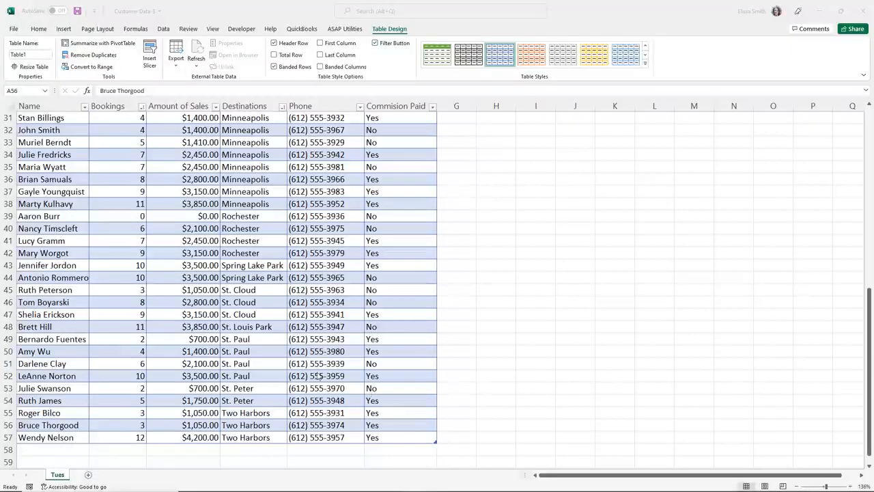
pyautogui.press('F2')
pyautogui.click(107, 290)
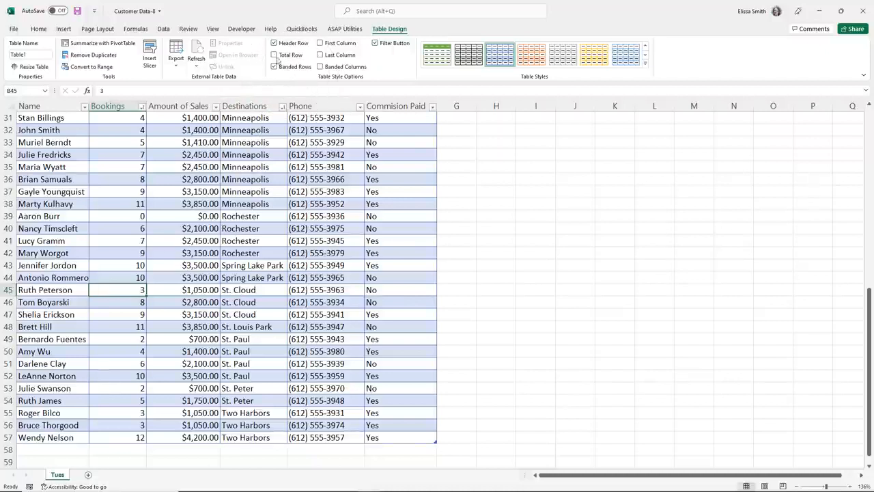
pyautogui.click(274, 55)
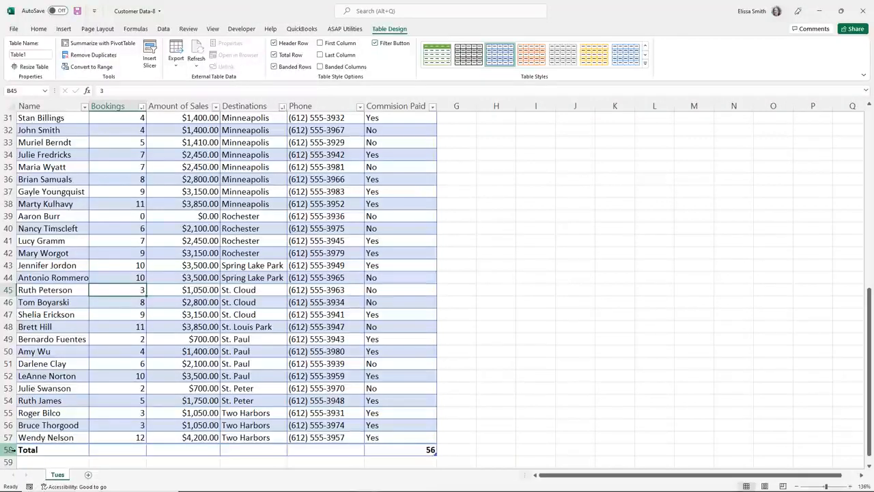
# Set the total row's Commision Paid cell to the Count function.
pyautogui.click(405, 447)
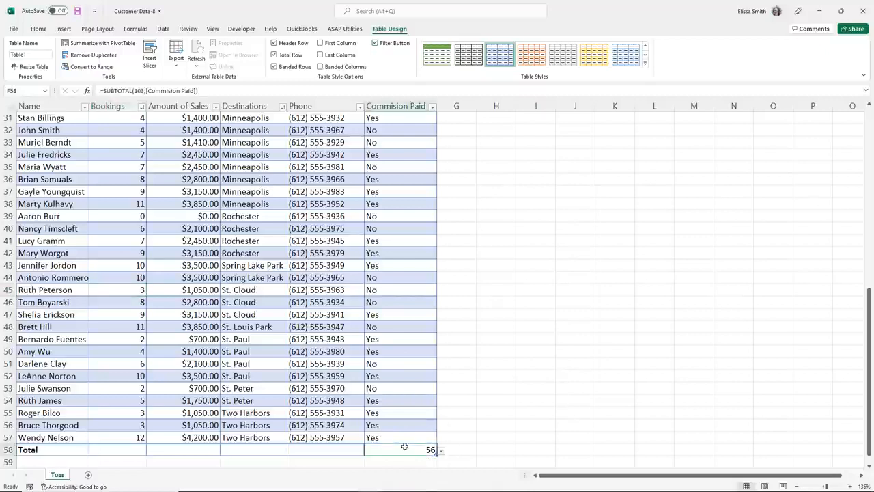
pyautogui.click(441, 452)
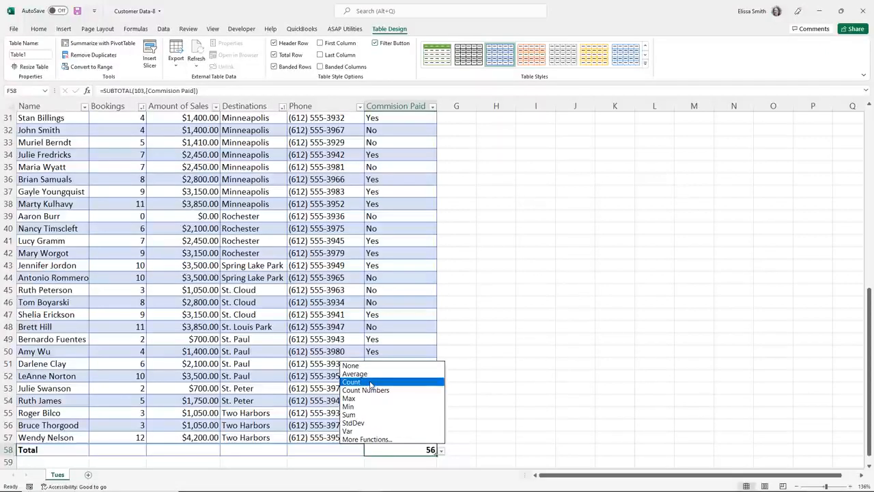
pyautogui.click(371, 383)
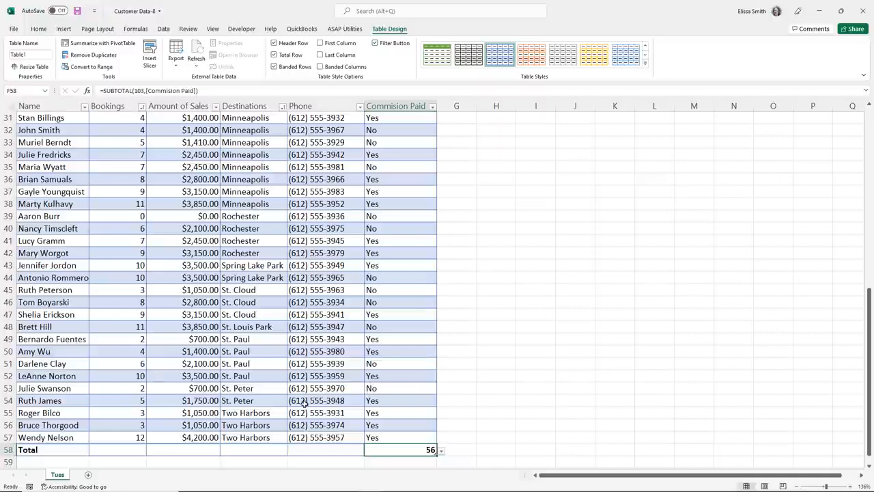
# Set the total row to show the Average for Amount of Sales and the Sum for Bookings.
pyautogui.click(192, 447)
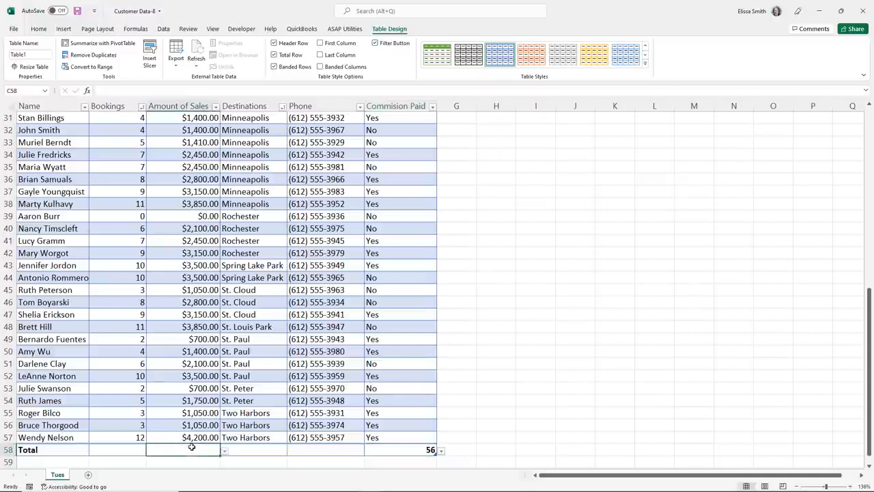
pyautogui.click(226, 454)
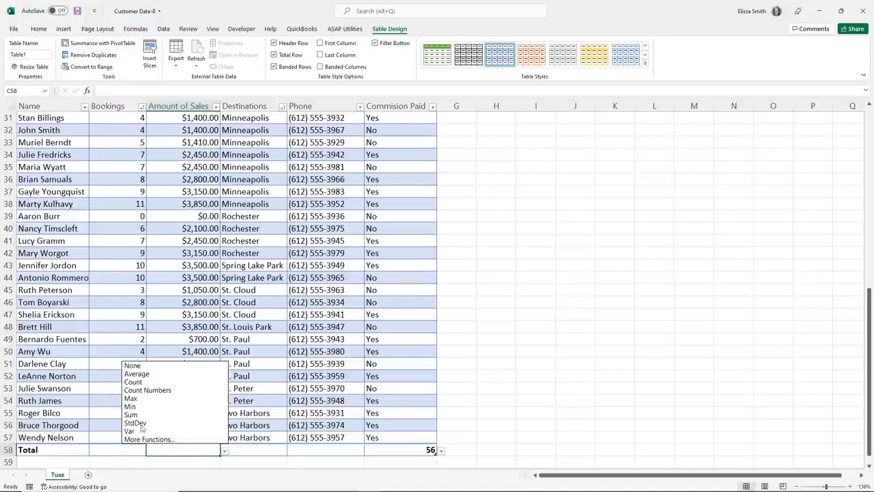
pyautogui.click(137, 374)
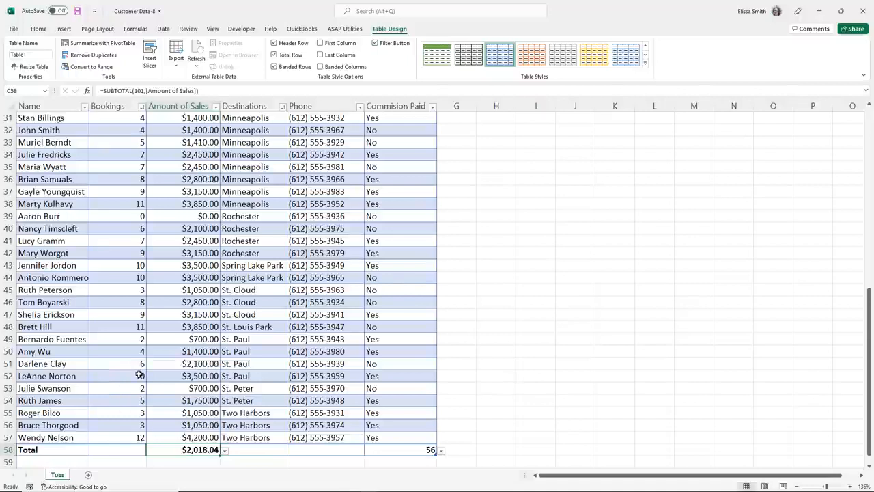
pyautogui.click(119, 450)
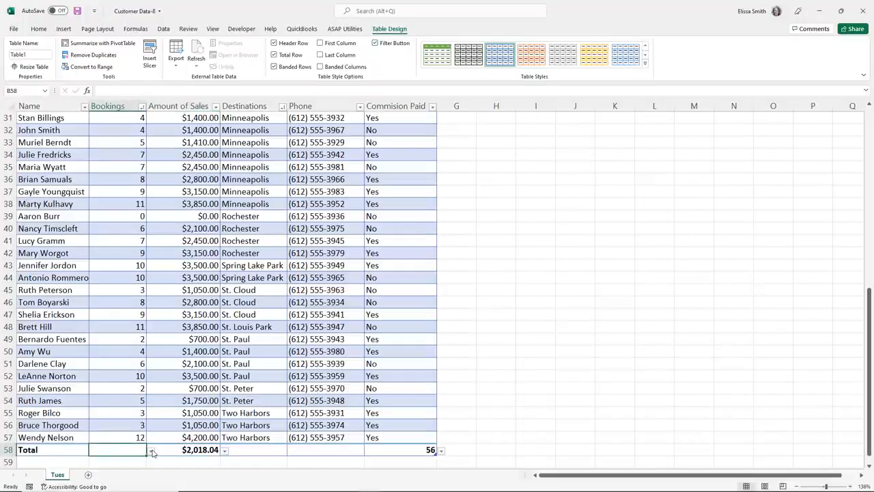
pyautogui.click(150, 450)
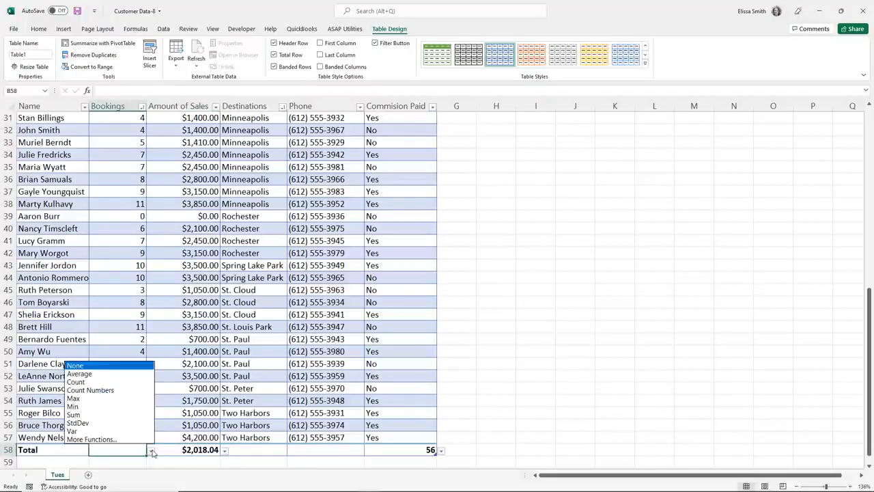
pyautogui.click(93, 414)
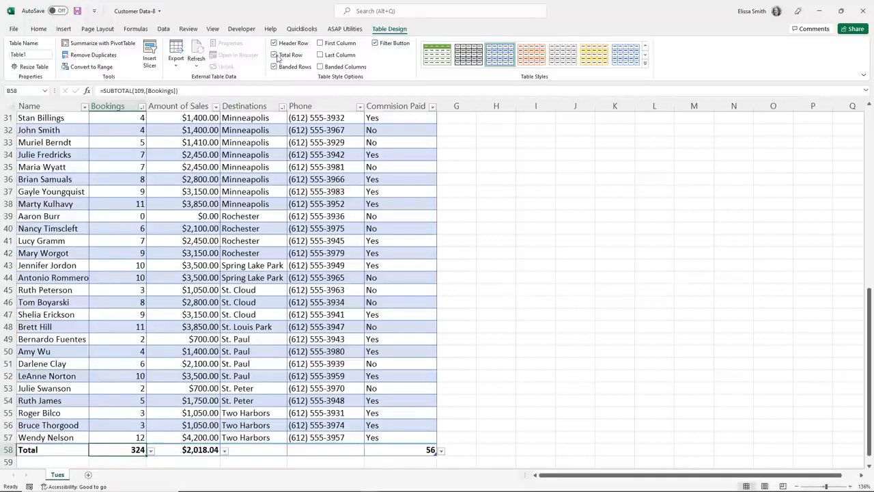
# Switch the table's total row off and on, leaving it turned off.
pyautogui.click(273, 55)
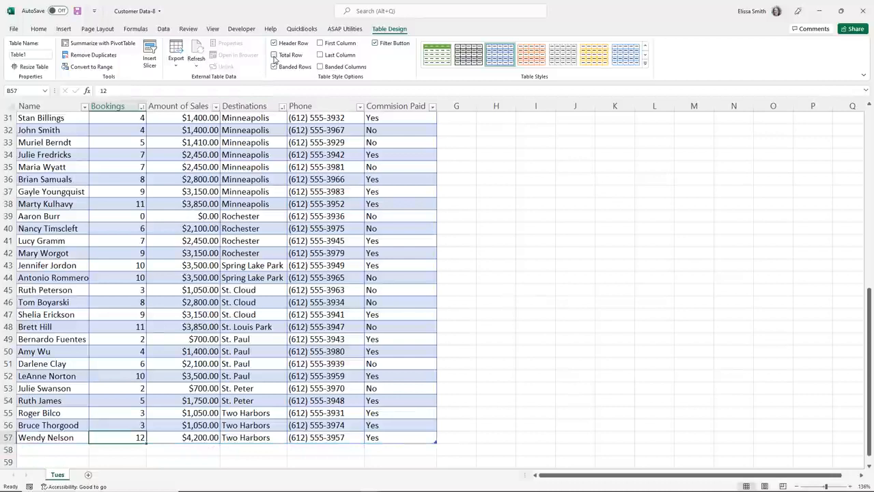
pyautogui.click(275, 56)
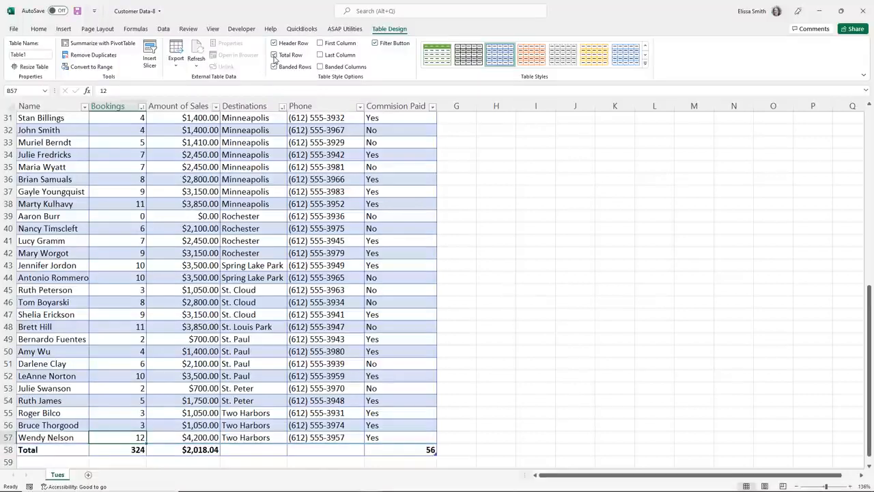
pyautogui.click(274, 55)
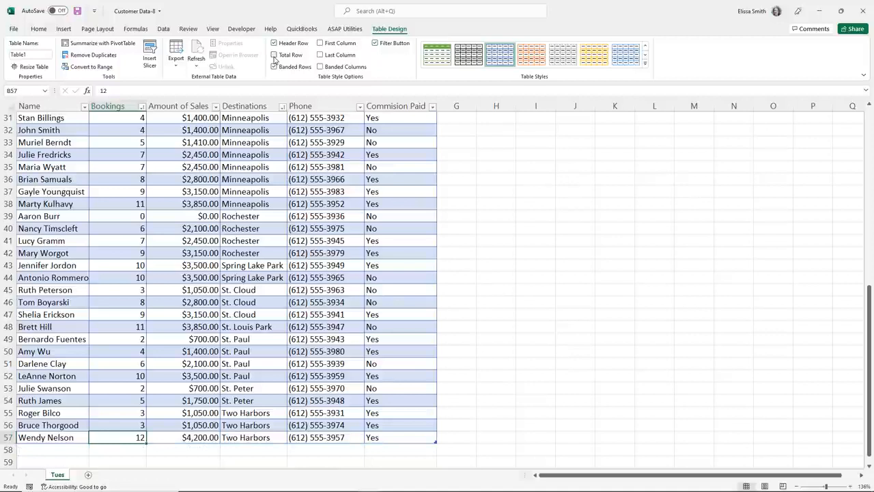
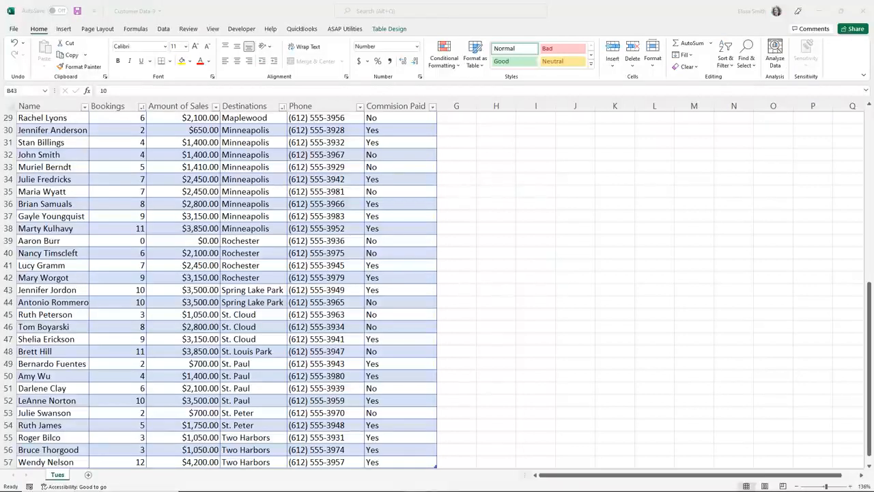
# Add a blank row after the table's last record, and extend the table two more rows to row 60.
pyautogui.scroll(-5, 79, 310)
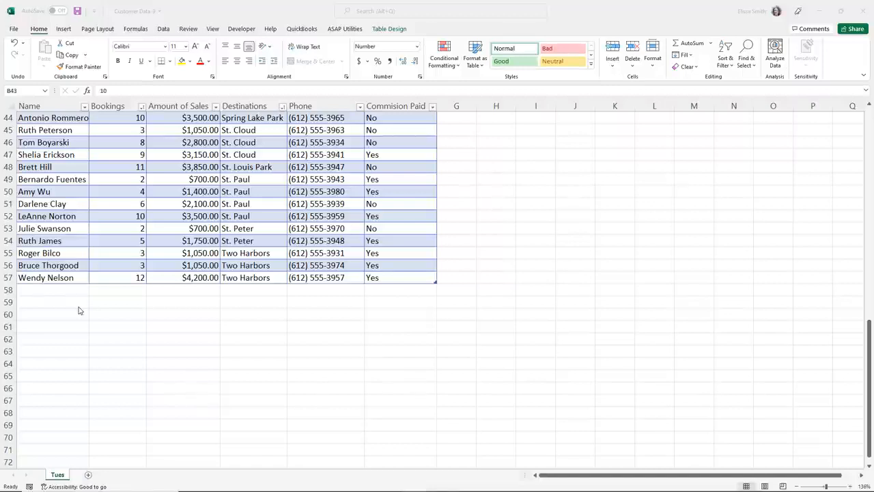
pyautogui.click(394, 276)
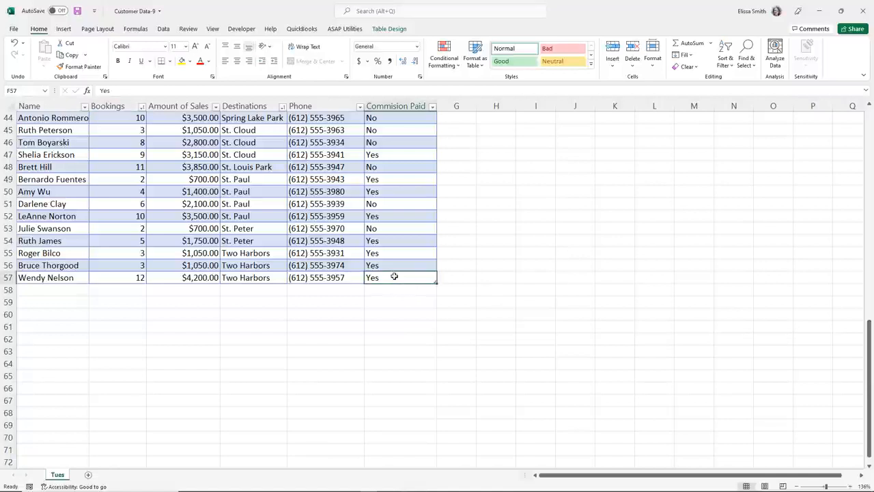
pyautogui.press('Tab')
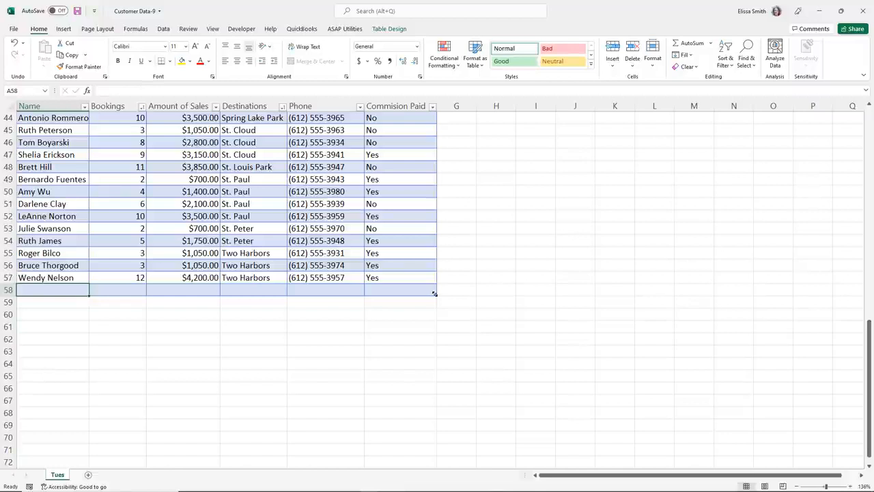
pyautogui.moveTo(434, 294); pyautogui.dragTo(439, 319)
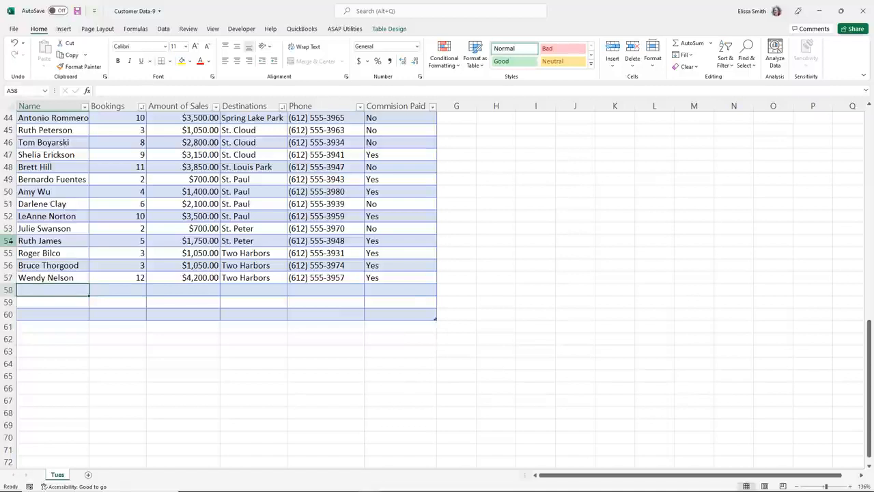
# Insert a blank row at row 54 of the table and a blank column before Bookings.
pyautogui.rightClick(10, 240)
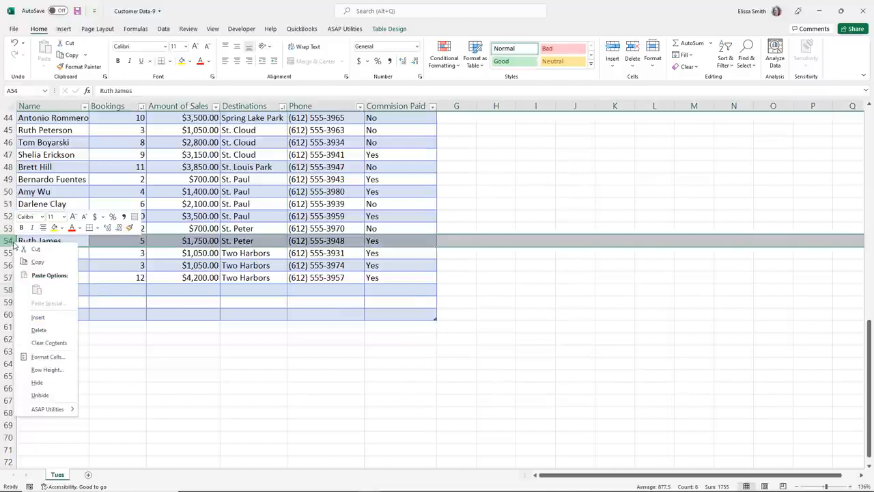
pyautogui.click(37, 318)
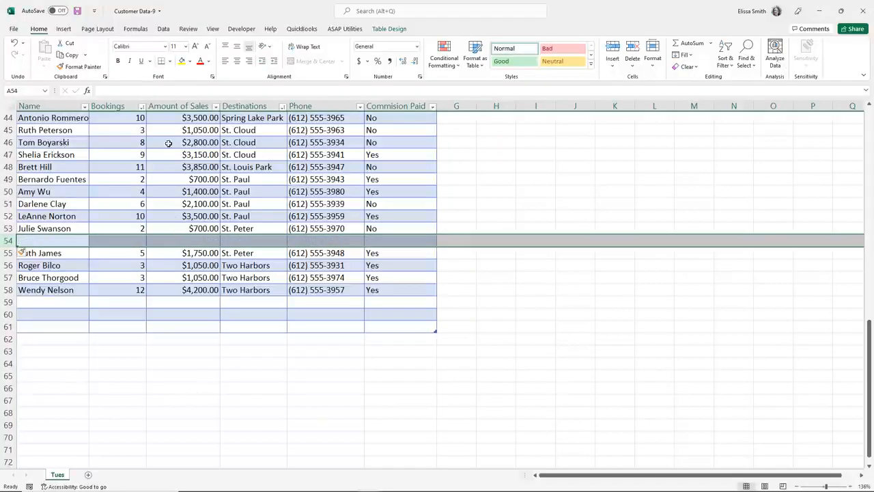
pyautogui.rightClick(115, 105)
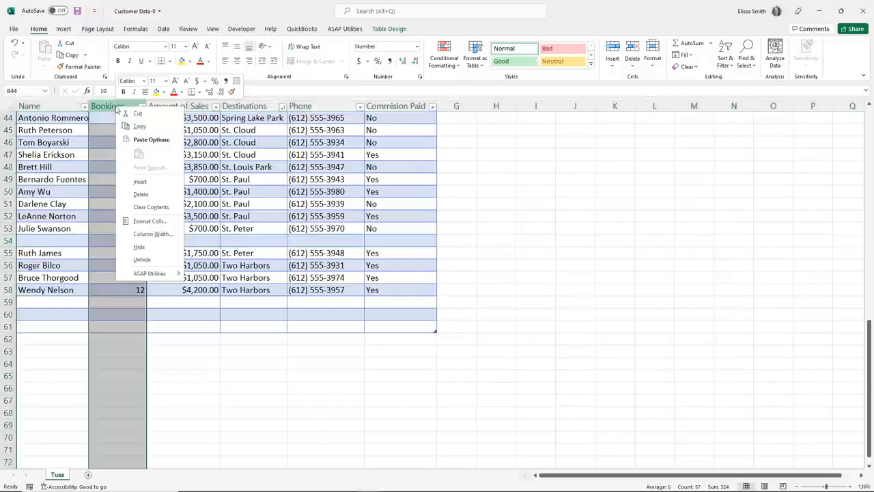
pyautogui.click(140, 182)
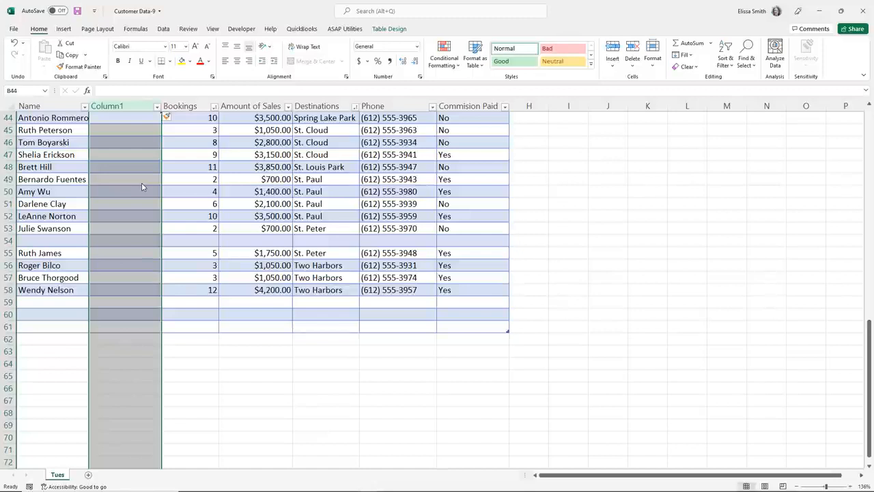
# Delete the blank column before Bookings and the blank row 54.
pyautogui.rightClick(122, 106)
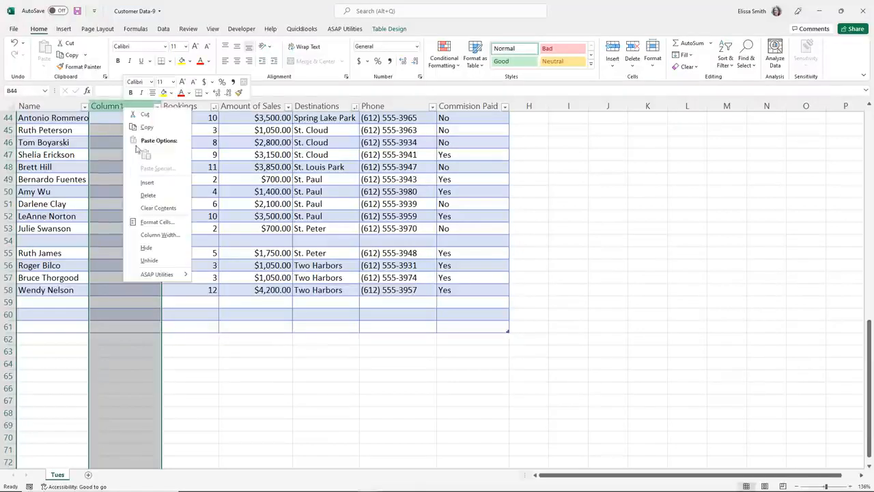
pyautogui.click(146, 195)
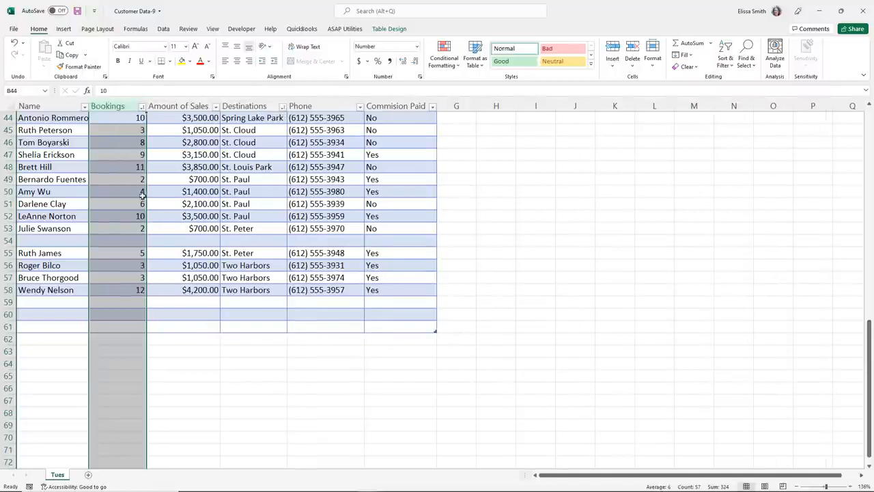
pyautogui.rightClick(9, 241)
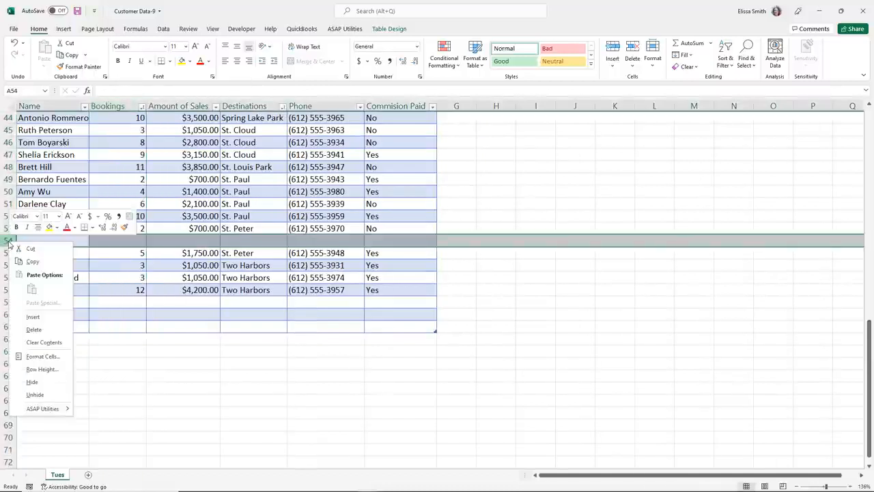
pyautogui.click(32, 331)
# Delete the blank rows 58 to 60 at the end of the table.
pyautogui.moveTo(8, 290); pyautogui.dragTo(14, 316)
pyautogui.rightClick(13, 316)
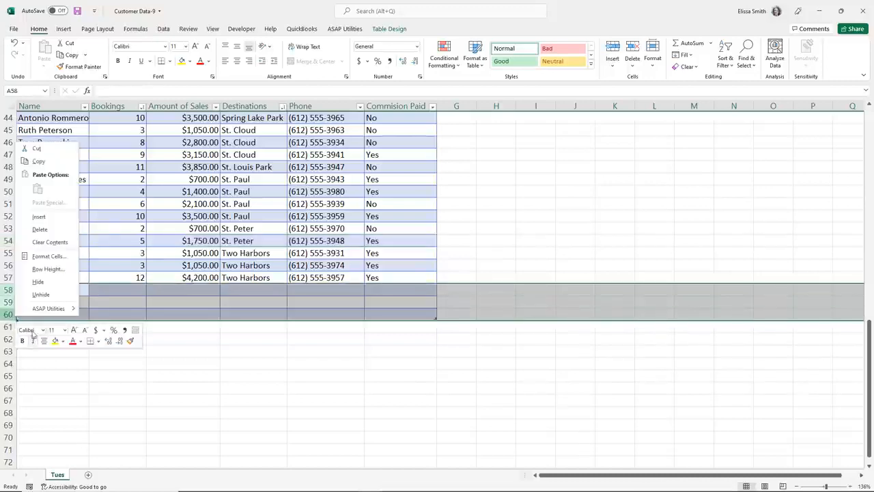
pyautogui.click(40, 229)
# Convert the customer table to a normal range.
pyautogui.scroll(14, 101, 250)
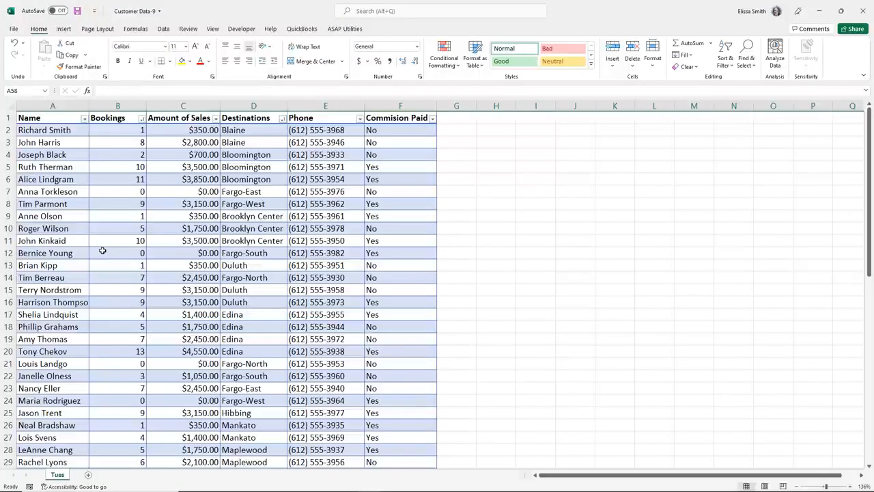
pyautogui.click(103, 251)
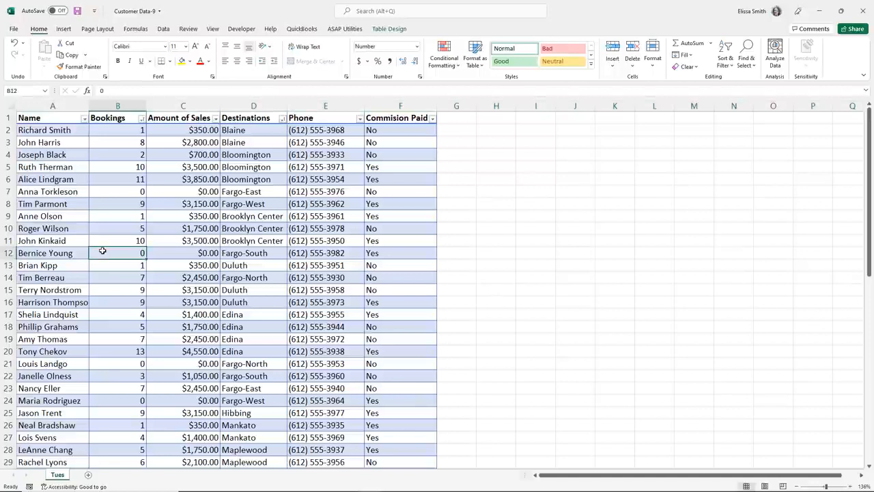
pyautogui.click(389, 29)
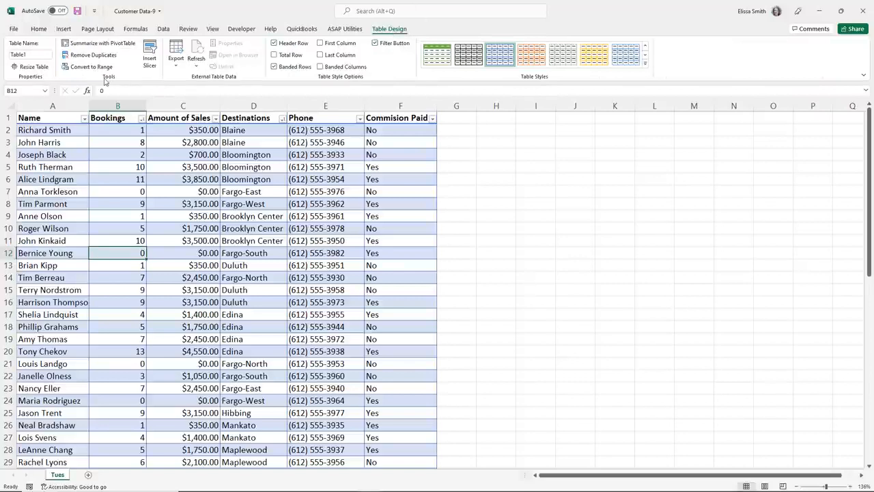
pyautogui.press('ctrl')
pyautogui.press('ctrl')
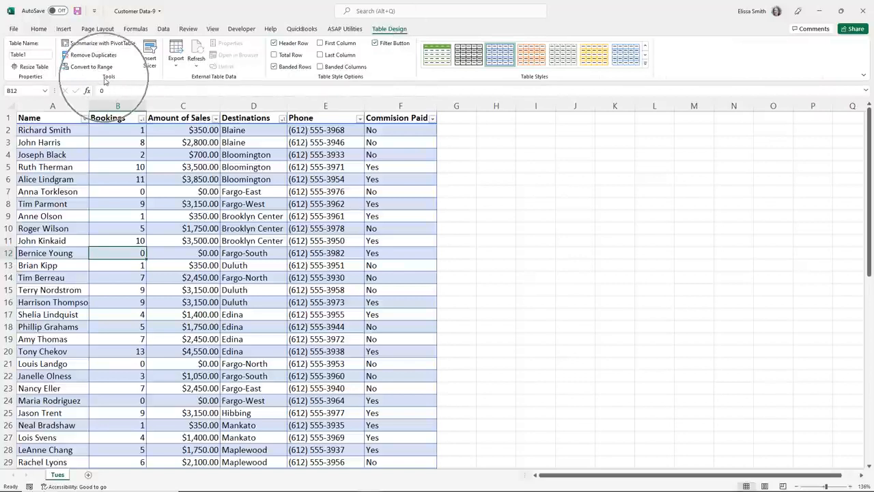
pyautogui.press('ctrl')
pyautogui.press('ctrl')
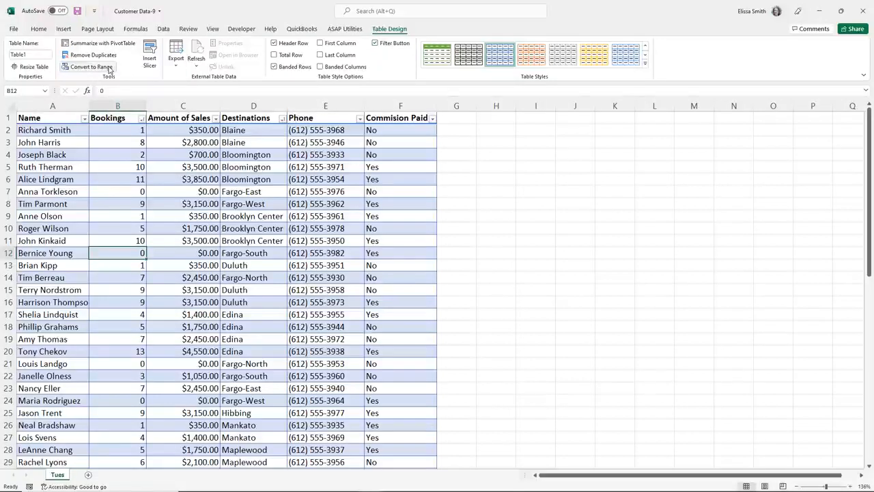
pyautogui.click(109, 67)
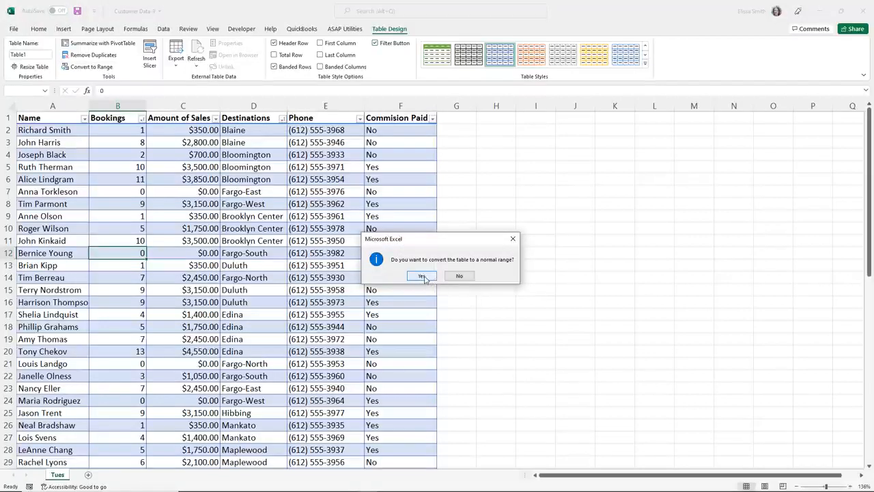
pyautogui.click(422, 276)
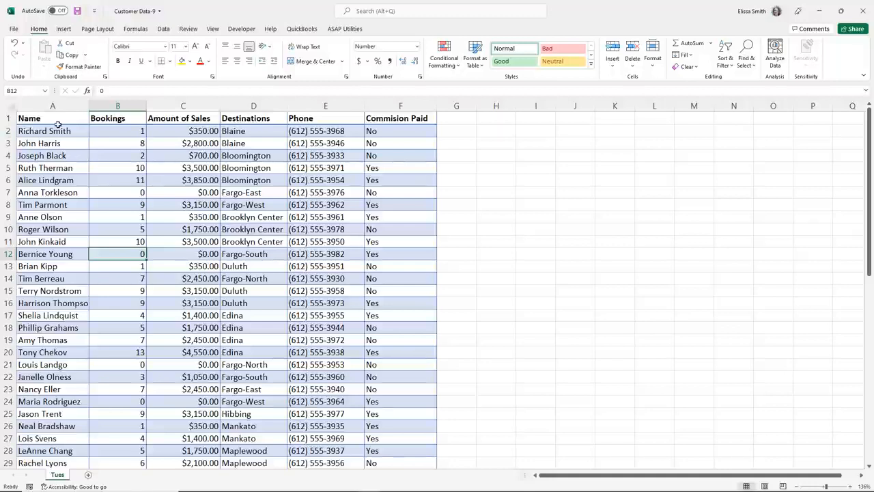
pyautogui.click(104, 180)
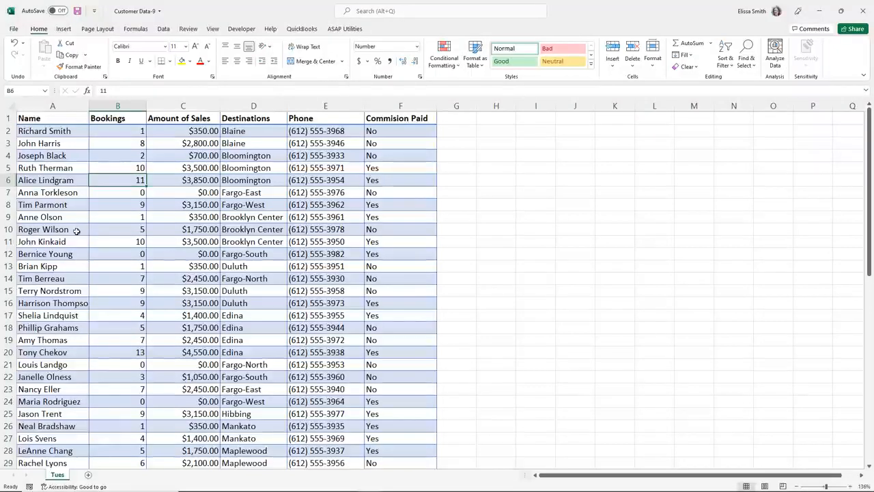
pyautogui.click(61, 278)
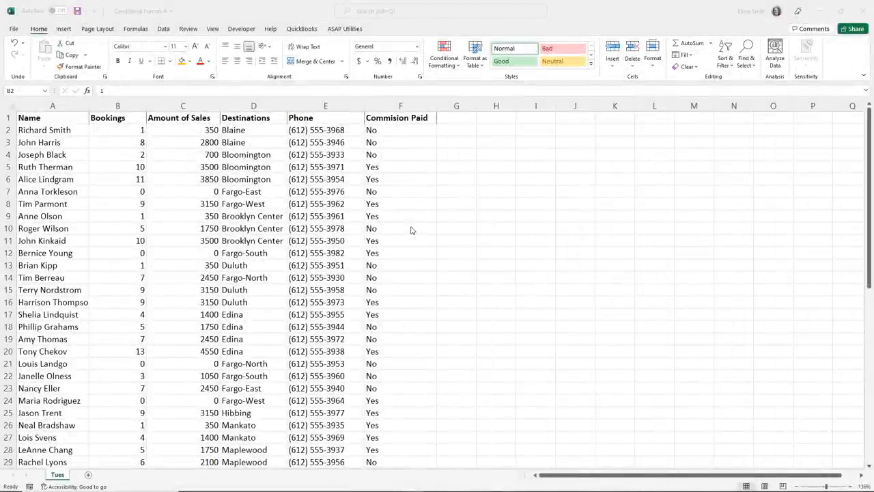
# In the Conditional Format-A workbook, highlight all Bookings values greater than 5 with Green Fill with Dark Green Text.
pyautogui.click(130, 191)
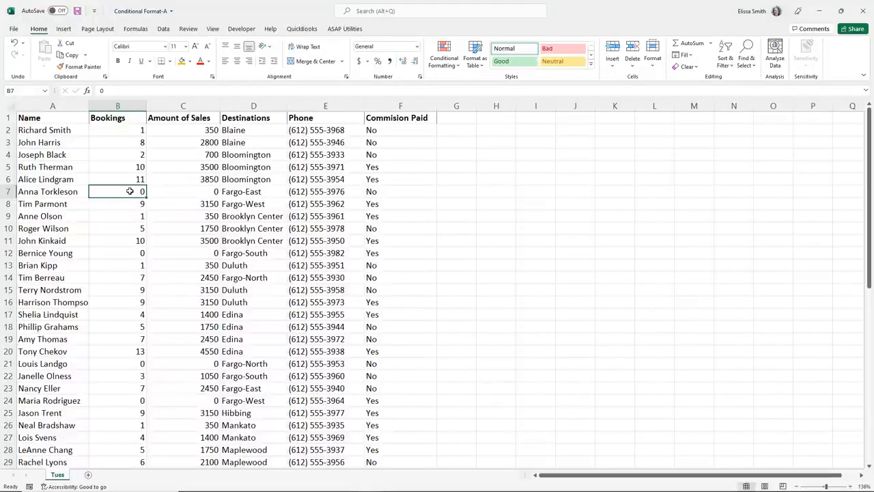
pyautogui.click(112, 128)
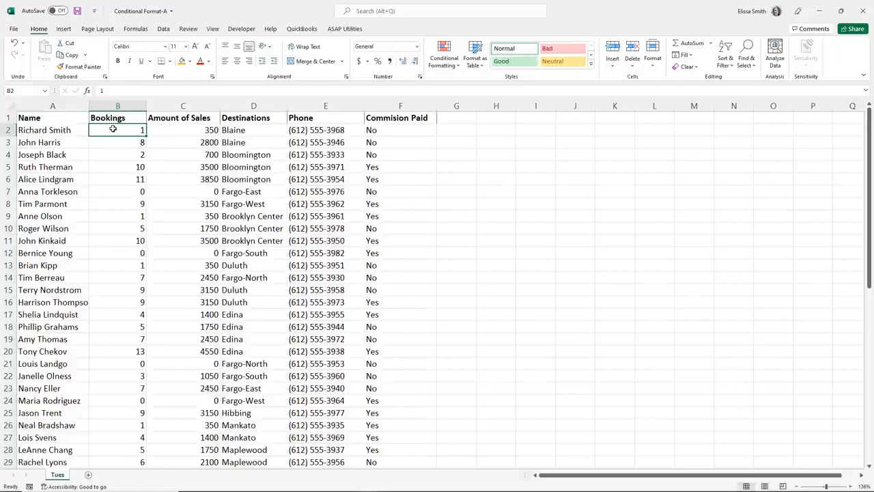
pyautogui.hotkey('ctrl', 'shift', 'Down')
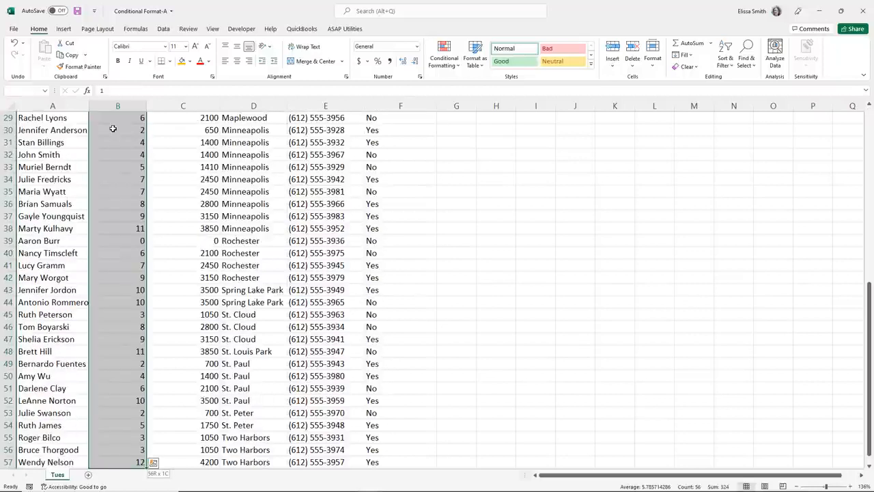
pyautogui.scroll(10, 113, 129)
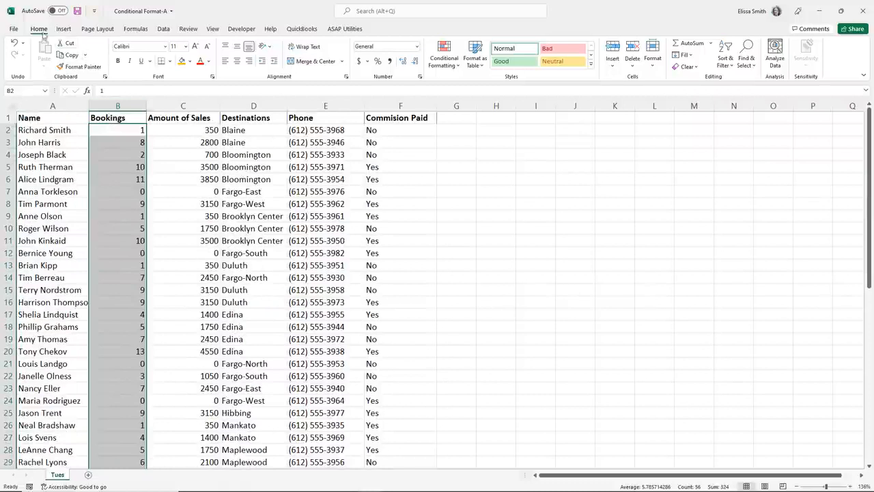
pyautogui.hotkey('ctrl', 'q')
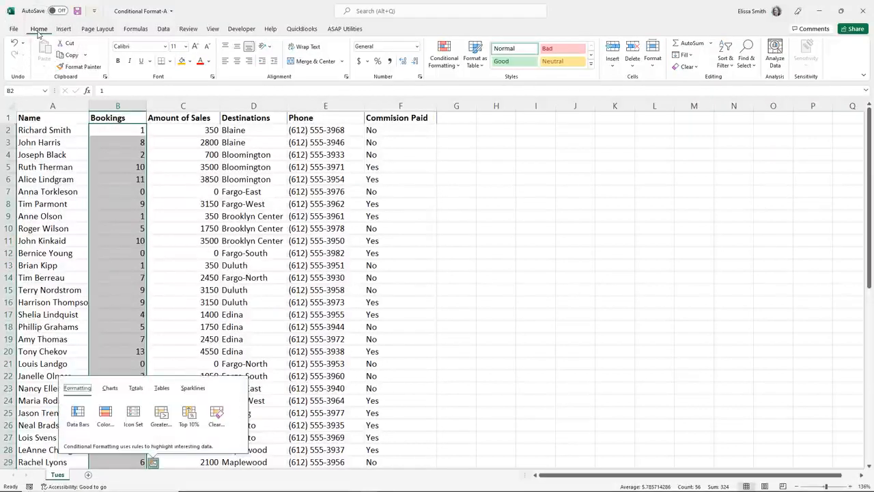
pyautogui.click(444, 62)
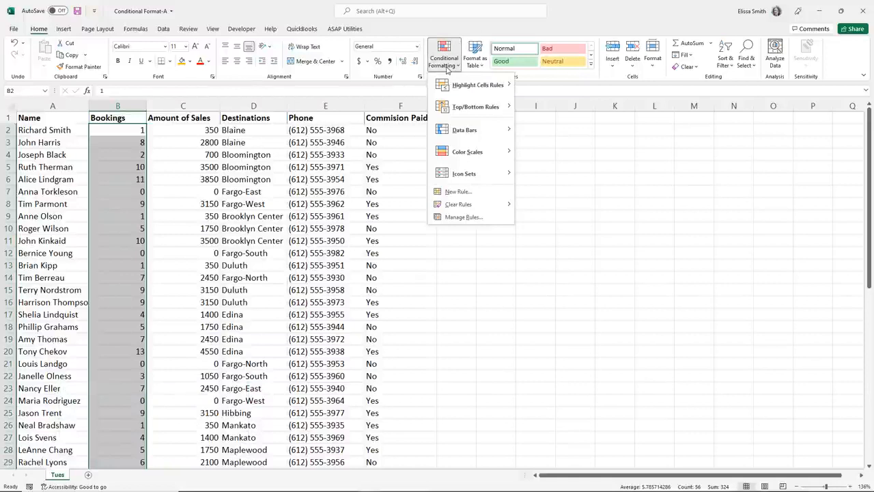
pyautogui.moveTo(460, 87)
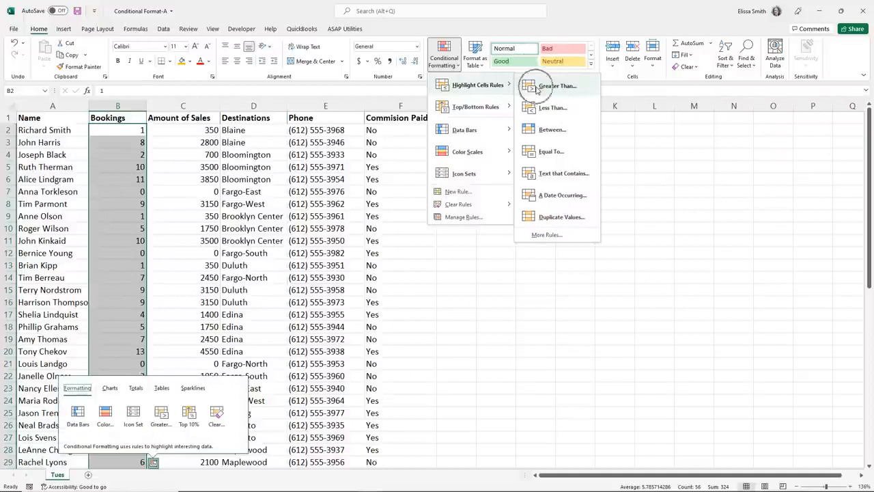
pyautogui.click(555, 86)
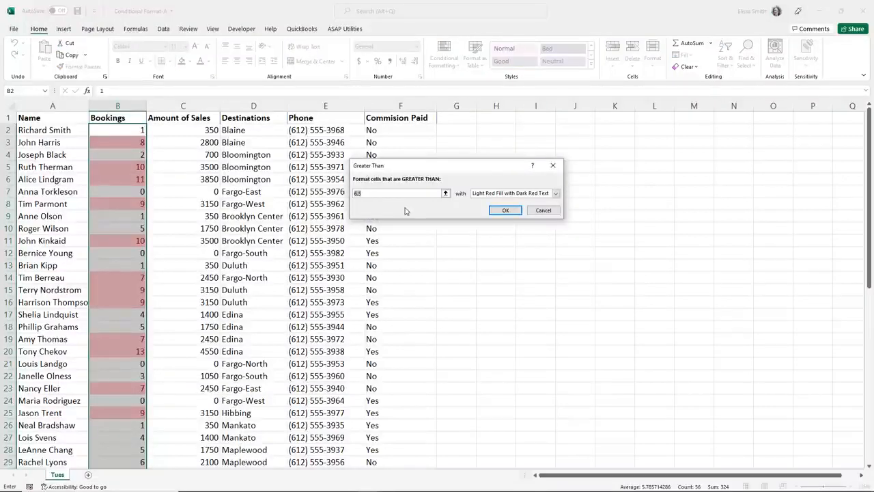
pyautogui.write('5')
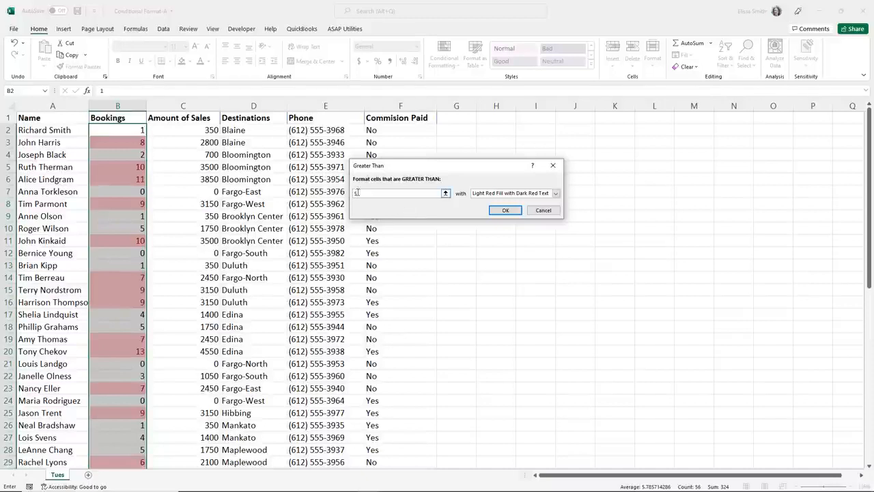
pyautogui.click(557, 194)
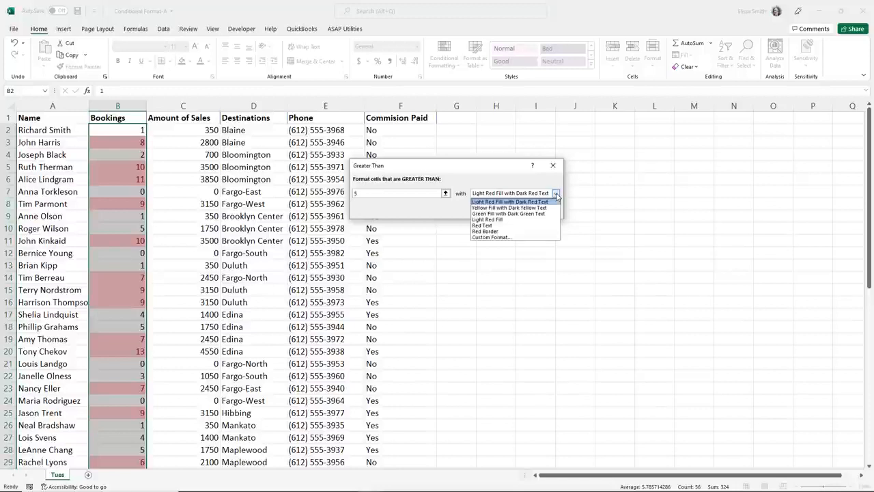
pyautogui.click(528, 214)
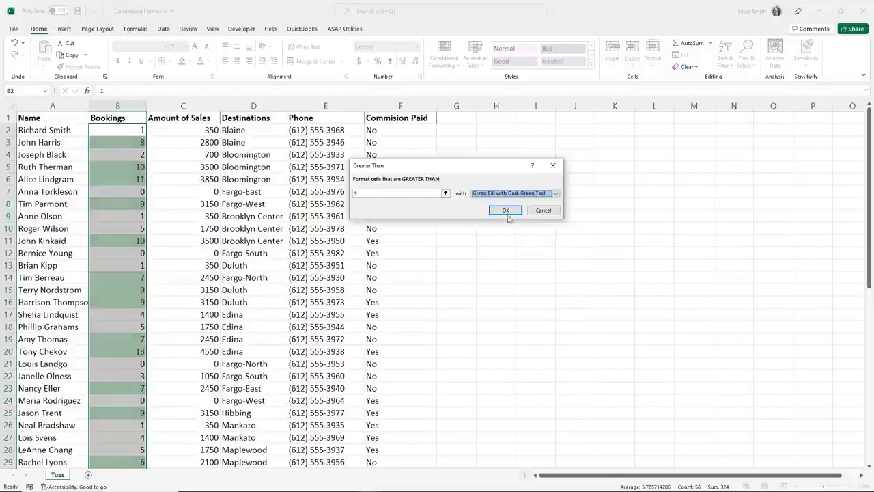
pyautogui.click(504, 211)
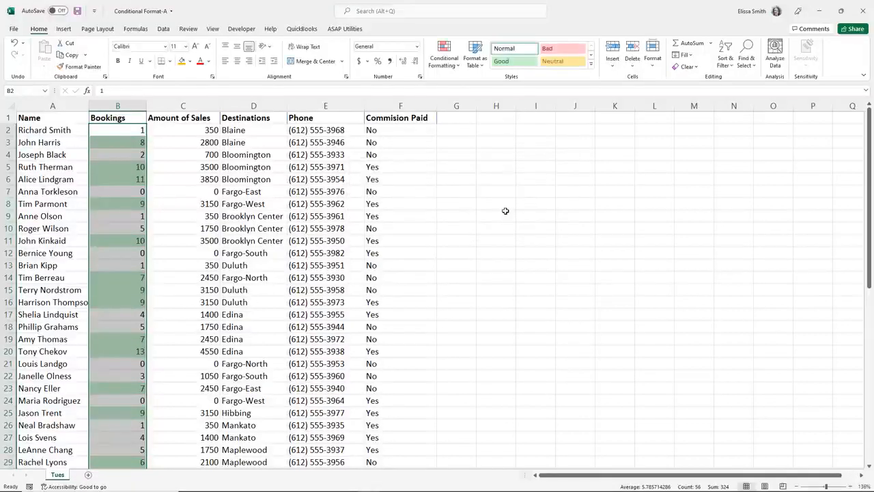
pyautogui.click(163, 277)
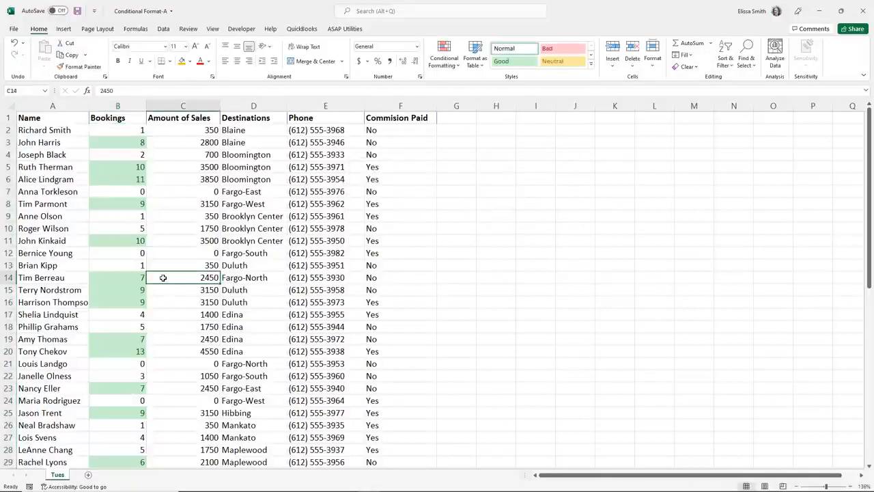
pyautogui.click(103, 241)
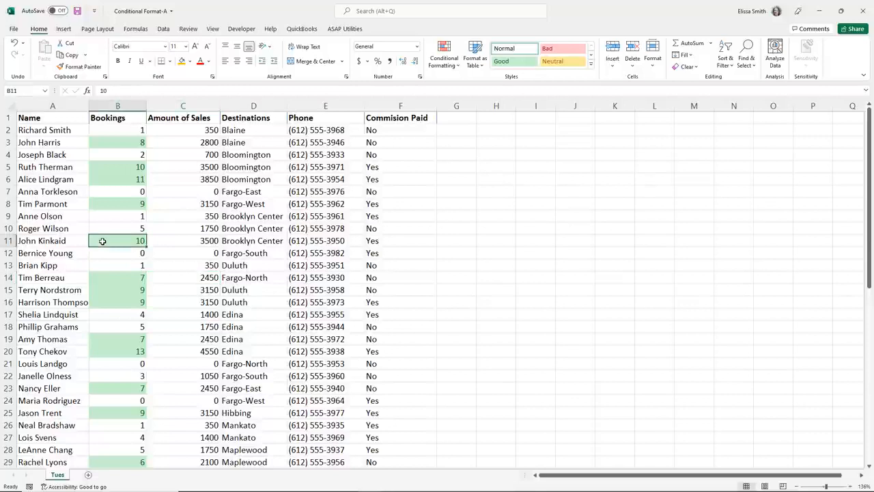
# Set the Bookings value in cell B11 to 4.
pyautogui.write('4')
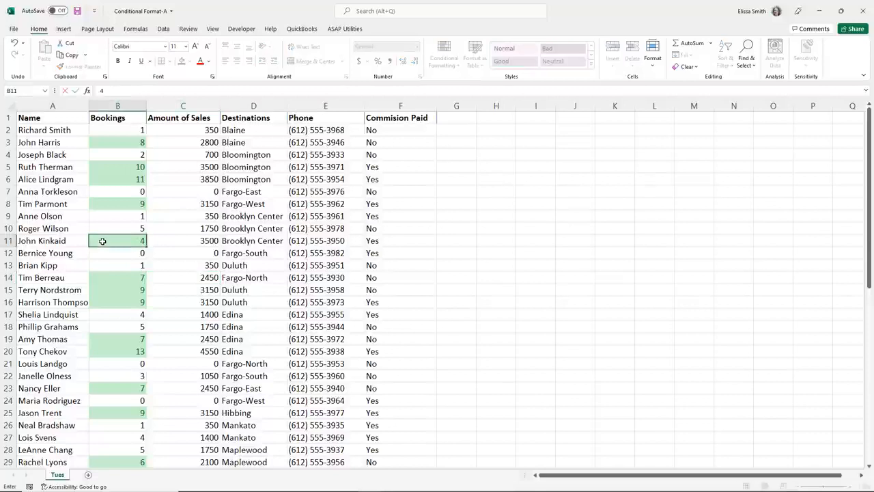
pyautogui.press('Return')
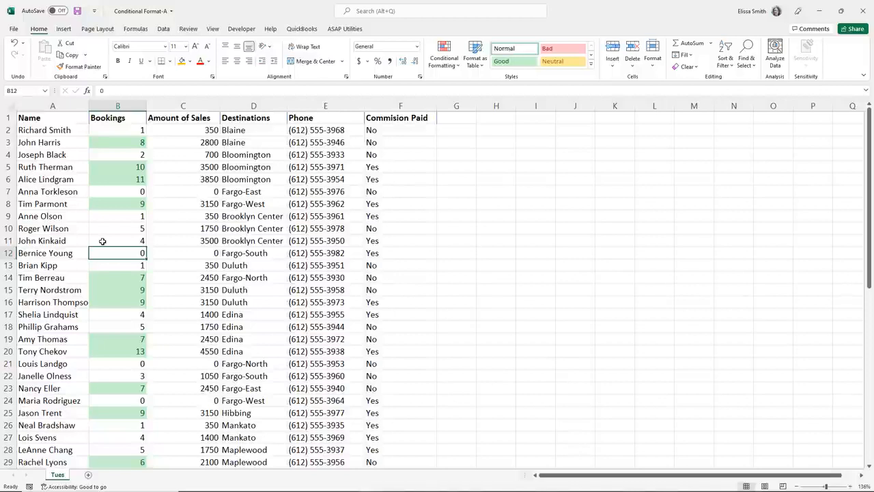
# Highlight all Bookings values less than 3 with Light Red Fill with Dark Red Text.
pyautogui.click(102, 129)
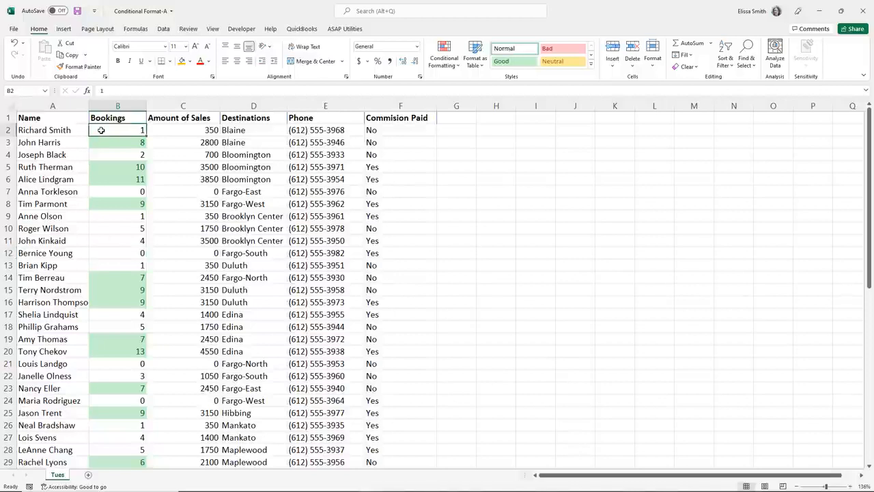
pyautogui.hotkey('ctrl', 'shift', 'Down')
pyautogui.scroll(6, 101, 130)
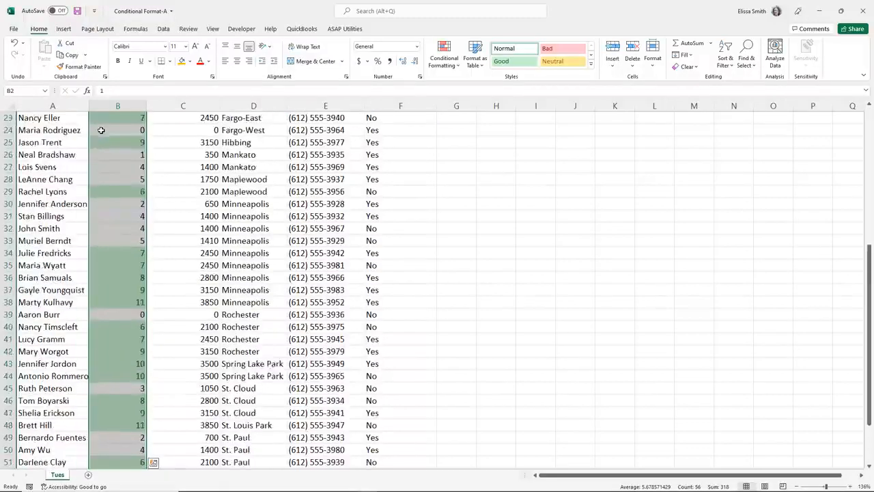
pyautogui.scroll(4, 101, 130)
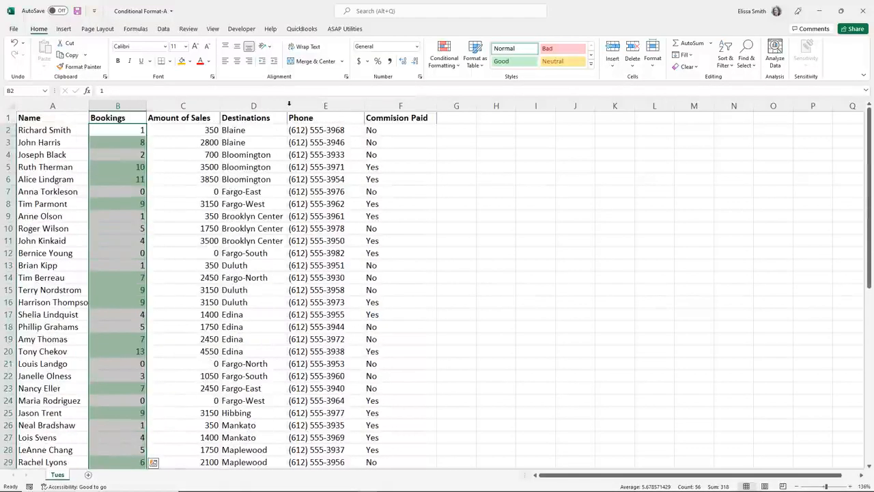
pyautogui.click(441, 60)
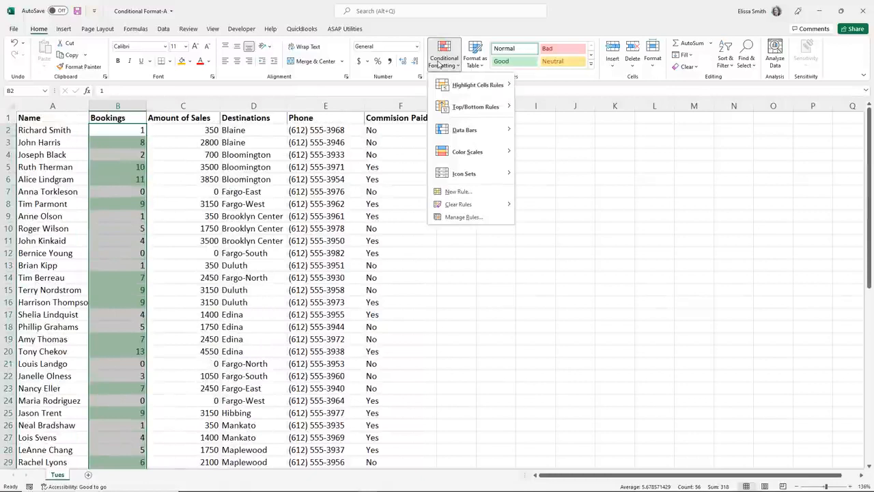
pyautogui.moveTo(480, 84)
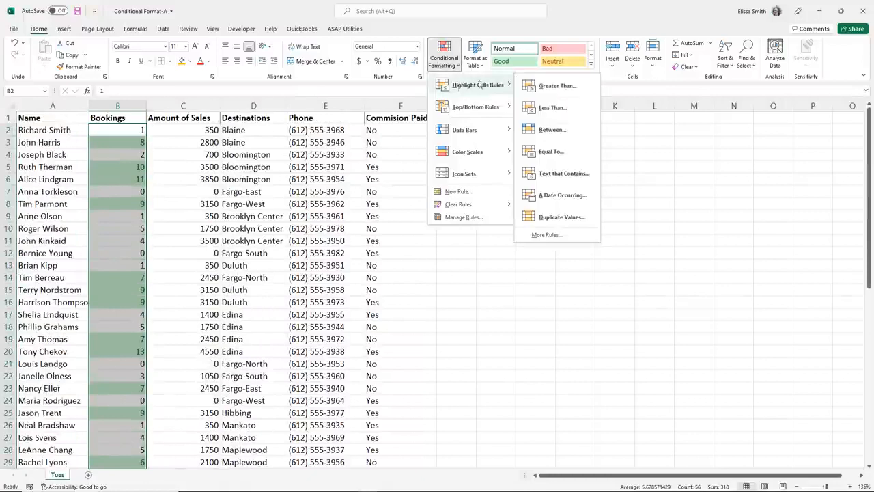
pyautogui.click(532, 109)
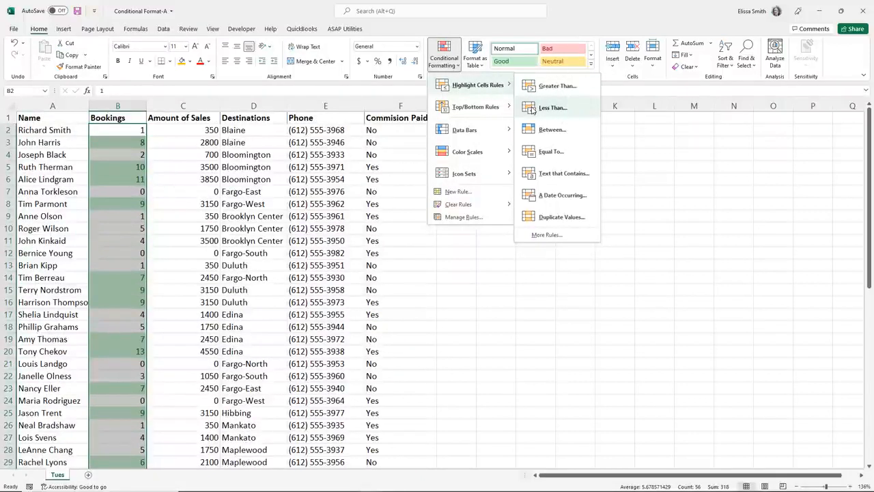
pyautogui.write('3')
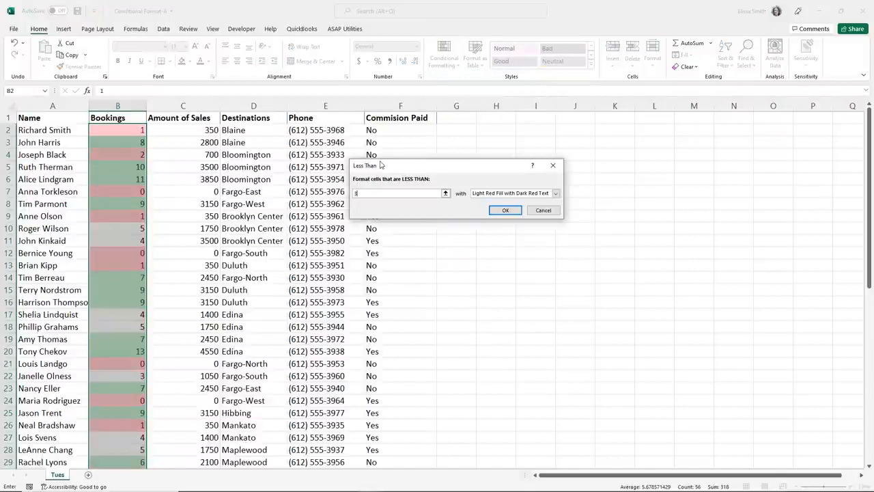
pyautogui.click(505, 210)
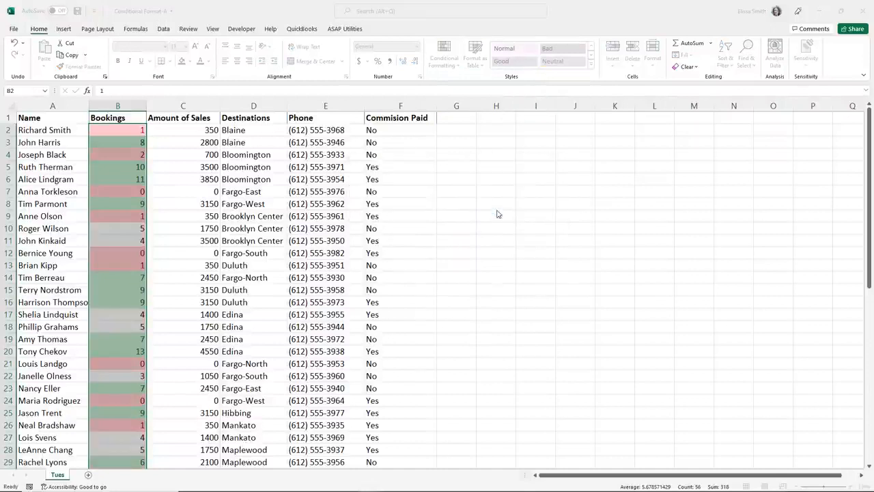
pyautogui.click(137, 206)
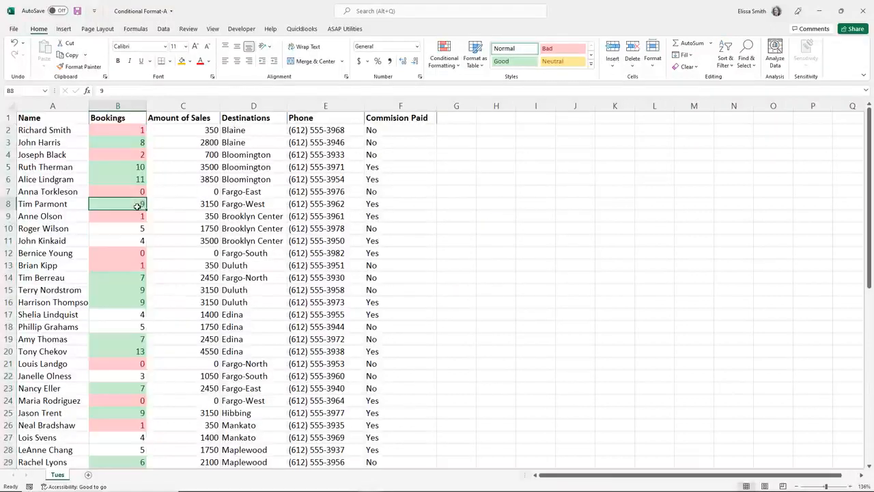
# Set the Bookings value in cell B4 to 8.
pyautogui.click(120, 153)
pyautogui.write('8')
pyautogui.press('Return')
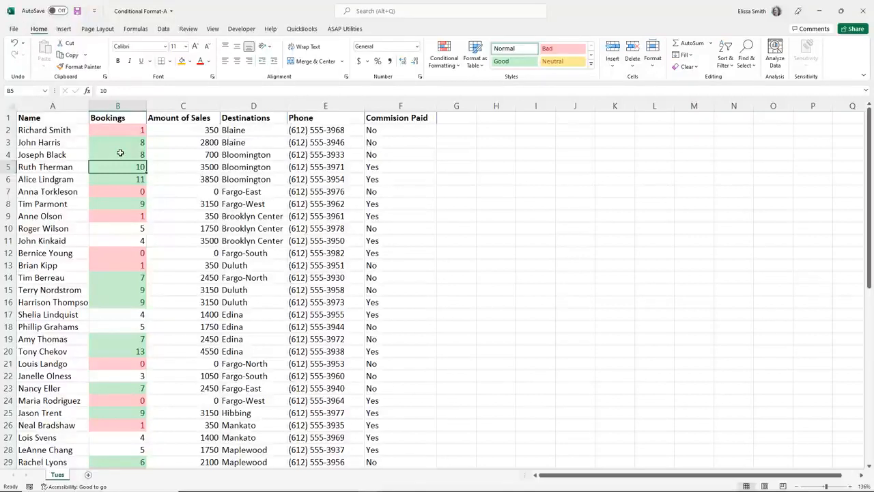
# Apply the directional icon set with three colored arrows to all Amount of Sales values.
pyautogui.click(169, 132)
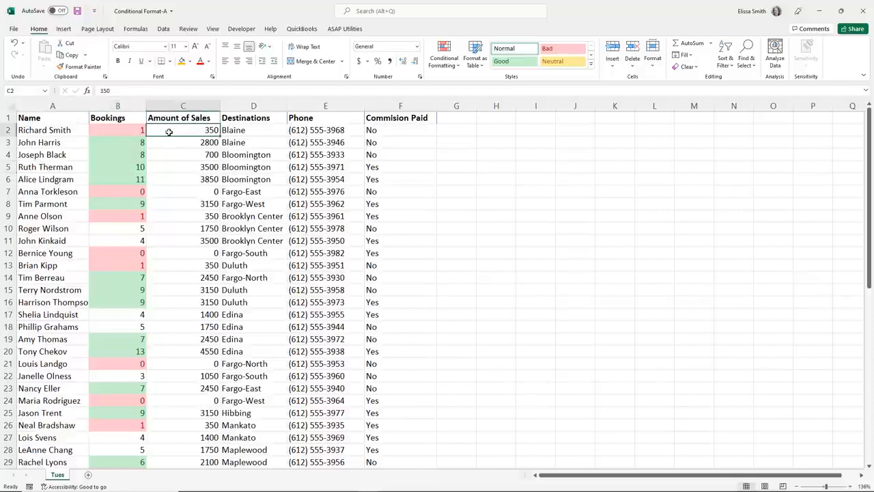
pyautogui.press('ctrl')
pyautogui.press('ctrl')
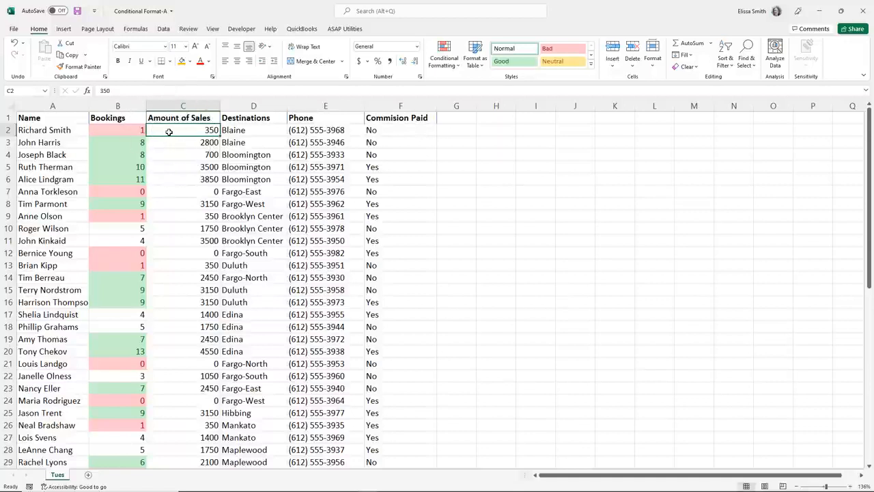
pyautogui.hotkey('ctrl', 'shift', 'Down')
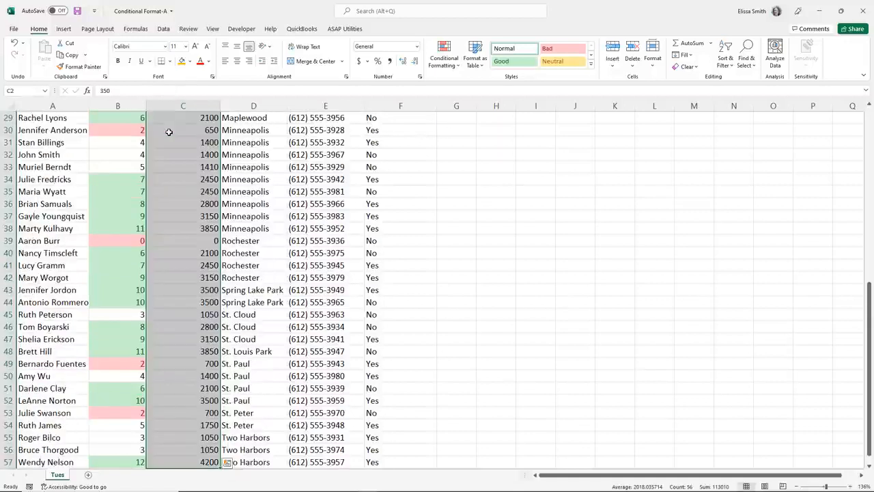
pyautogui.scroll(3, 169, 132)
pyautogui.scroll(6, 168, 132)
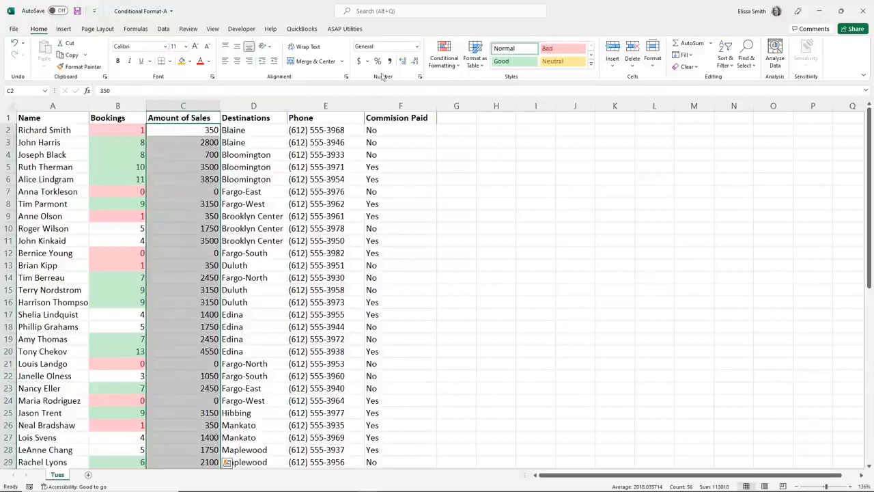
pyautogui.click(443, 61)
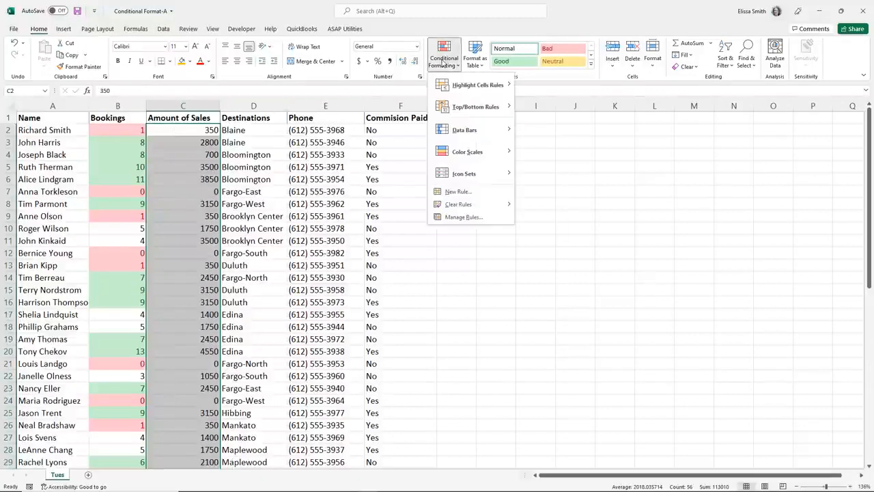
pyautogui.click(451, 173)
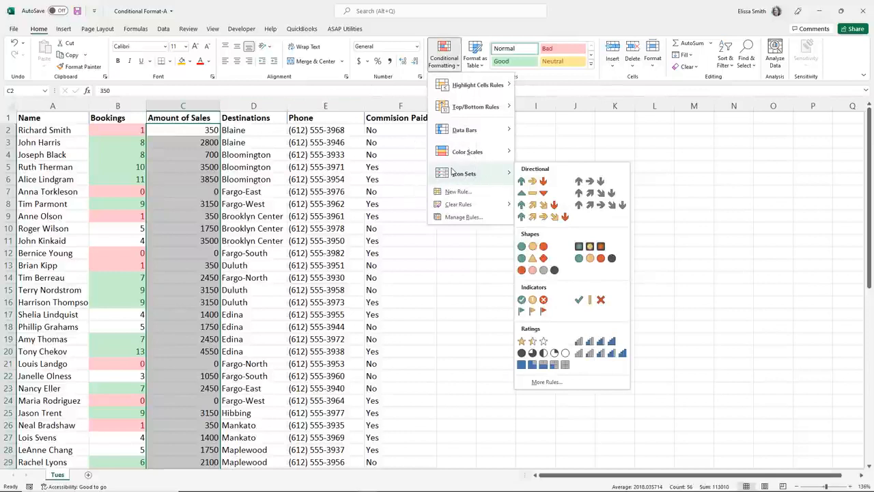
pyautogui.click(522, 181)
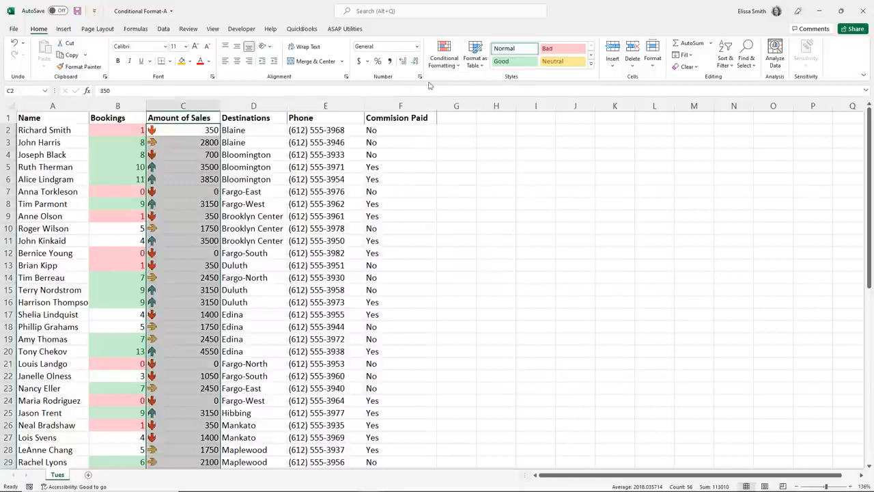
# Edit the Amount of Sales icon set rule so the green icon starts at 75 percent and the yellow icon at 25 percent.
pyautogui.click(442, 65)
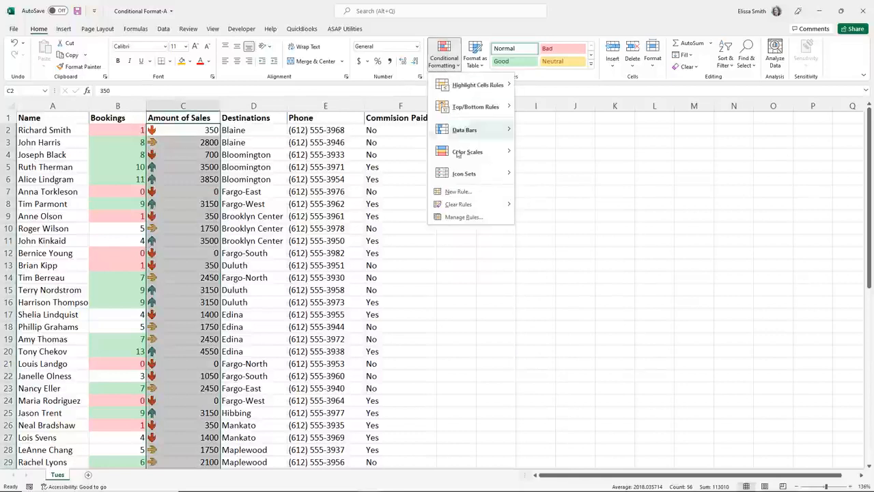
pyautogui.click(453, 222)
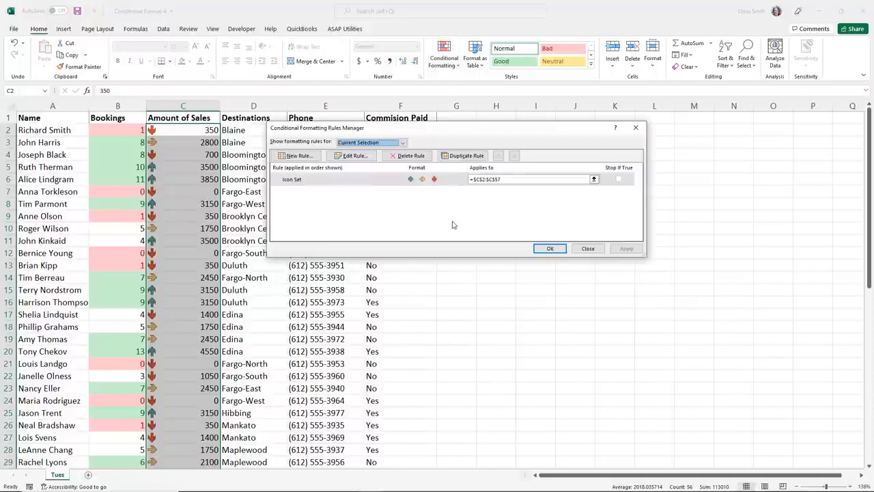
pyautogui.doubleClick(327, 181)
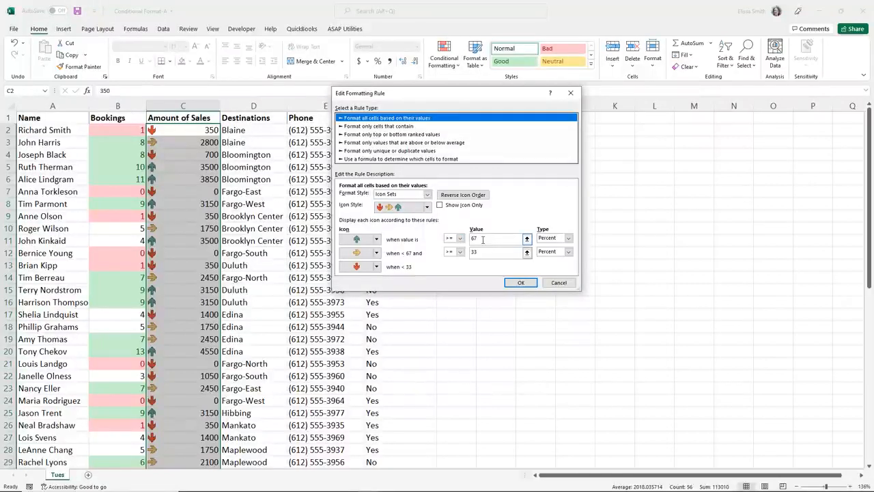
pyautogui.click(483, 239)
pyautogui.press('BackSpace')
pyautogui.press('BackSpace')
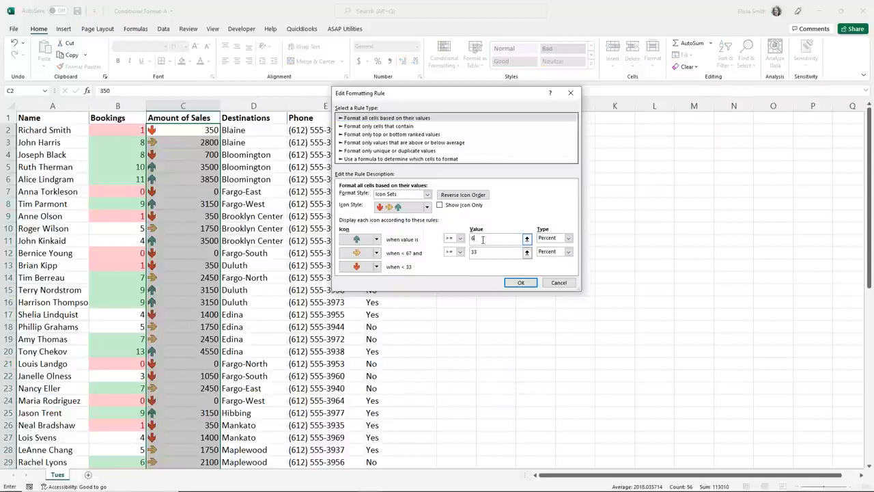
pyautogui.write('74')
pyautogui.write('5')
pyautogui.click(481, 253)
pyautogui.press('BackSpace')
pyautogui.press('BackSpace')
pyautogui.write('25')
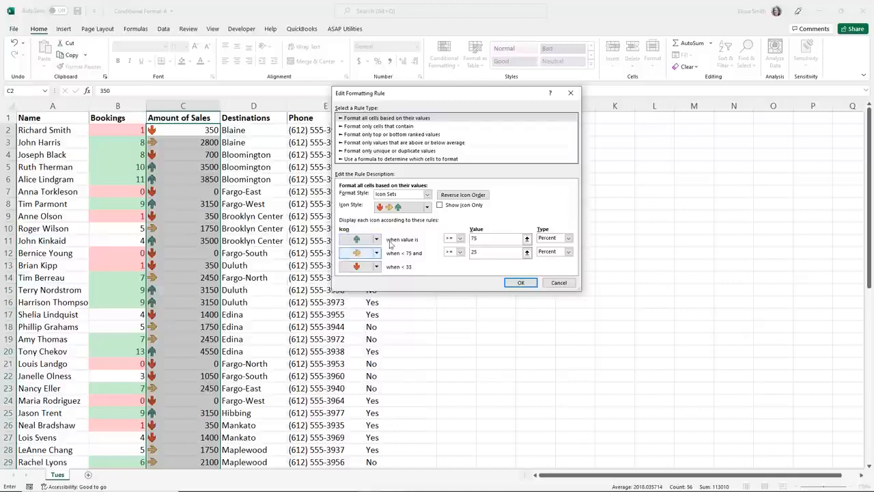
# Change the rule's icon style to red, yellow and green circles and apply the edited rule to Amount of Sales.
pyautogui.click(426, 207)
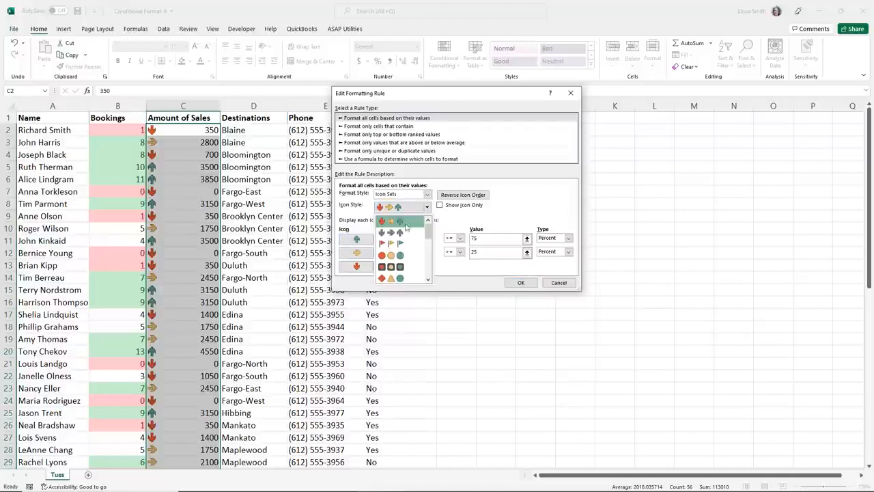
pyautogui.click(392, 259)
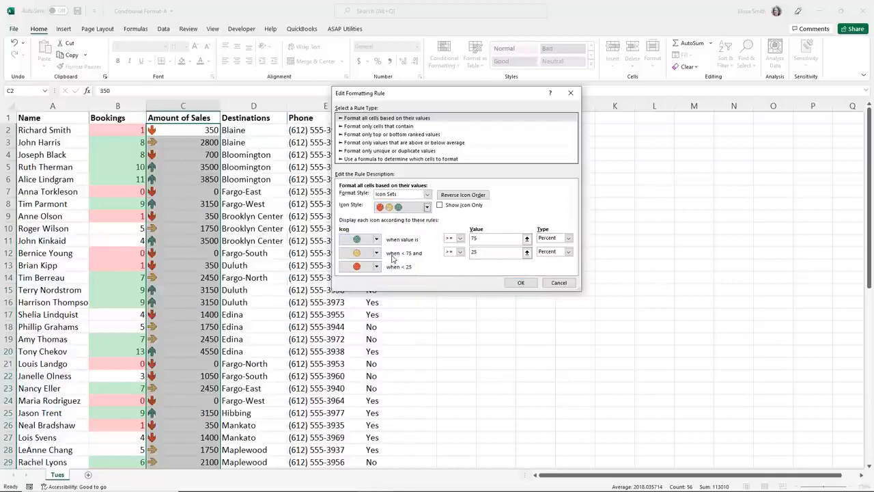
pyautogui.click(519, 283)
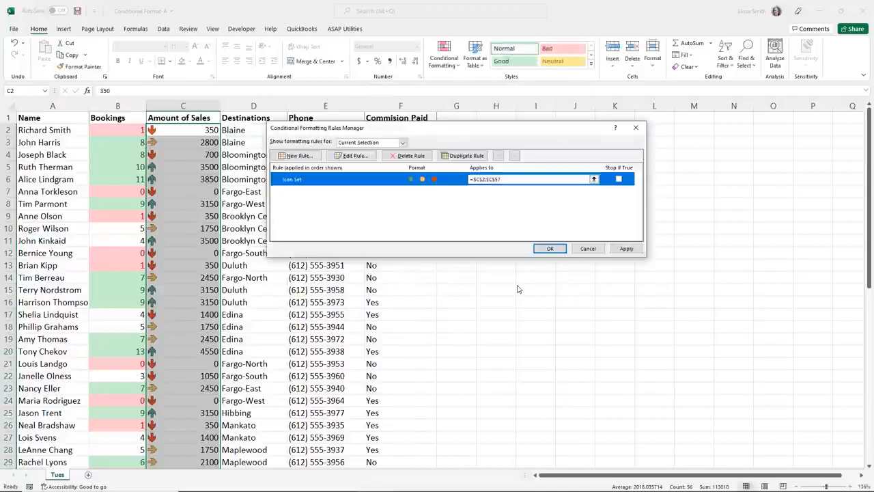
pyautogui.click(551, 249)
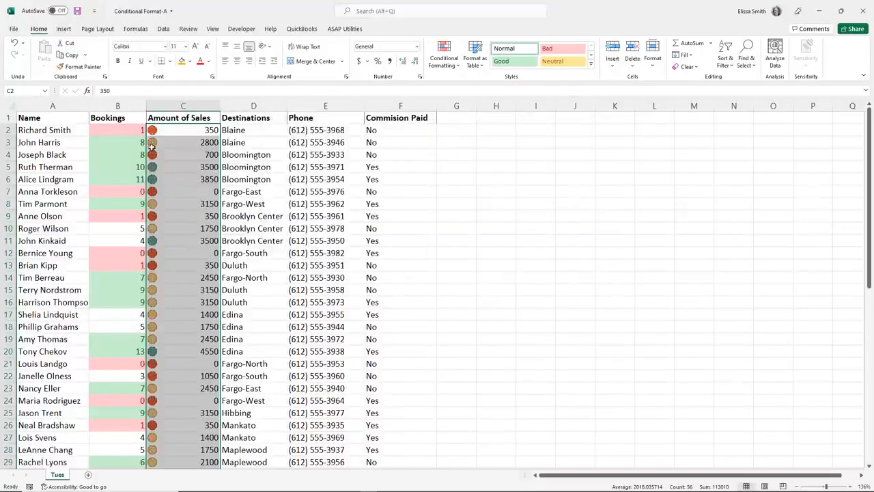
pyautogui.click(179, 362)
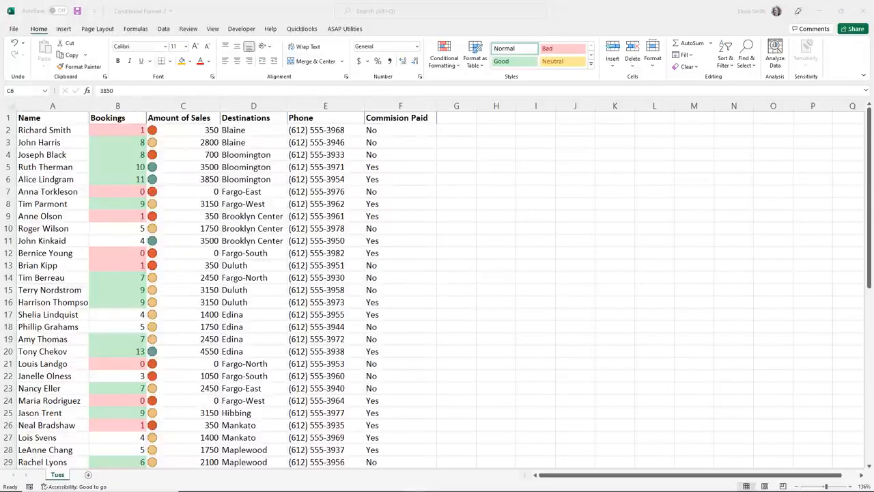
# Open the conditional formatting rules manager for all Bookings values in B2:B57.
pyautogui.click(97, 129)
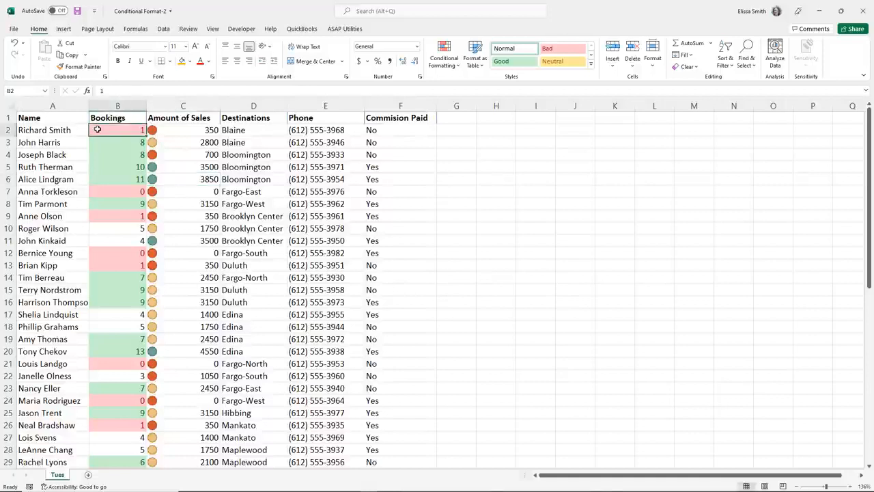
pyautogui.hotkey('ctrl', 'shift', 'Down')
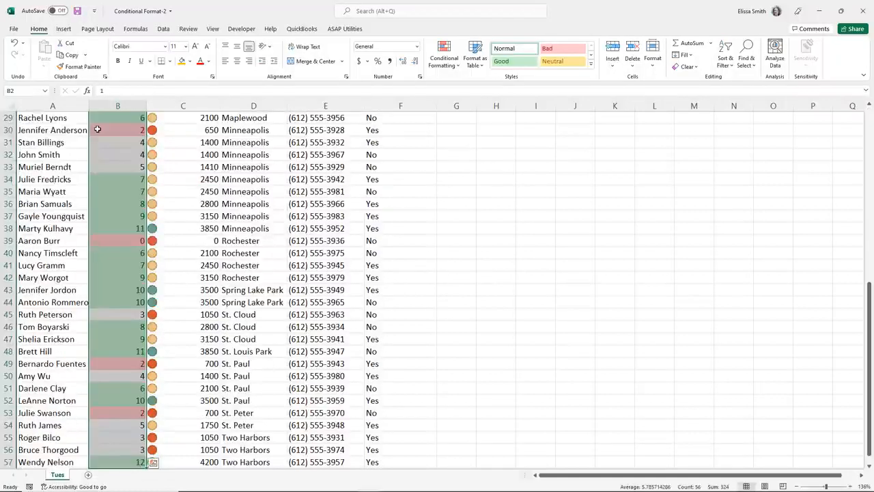
pyautogui.scroll(3, 98, 129)
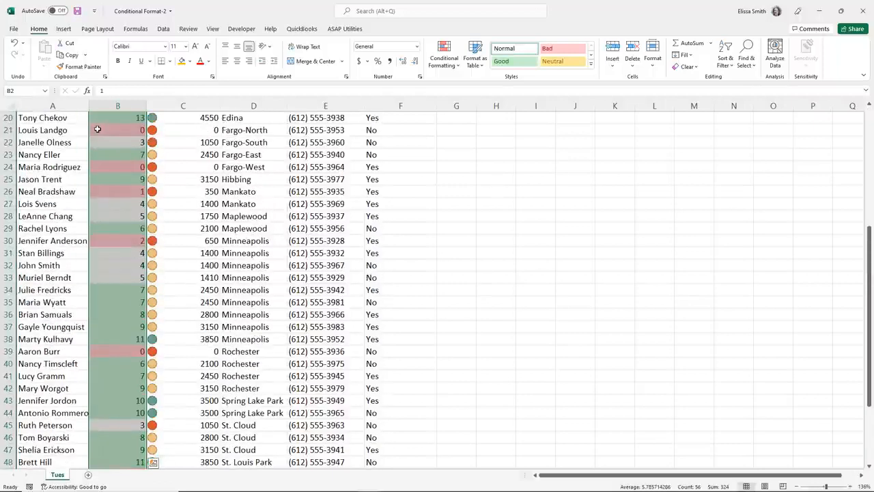
pyautogui.scroll(6, 97, 129)
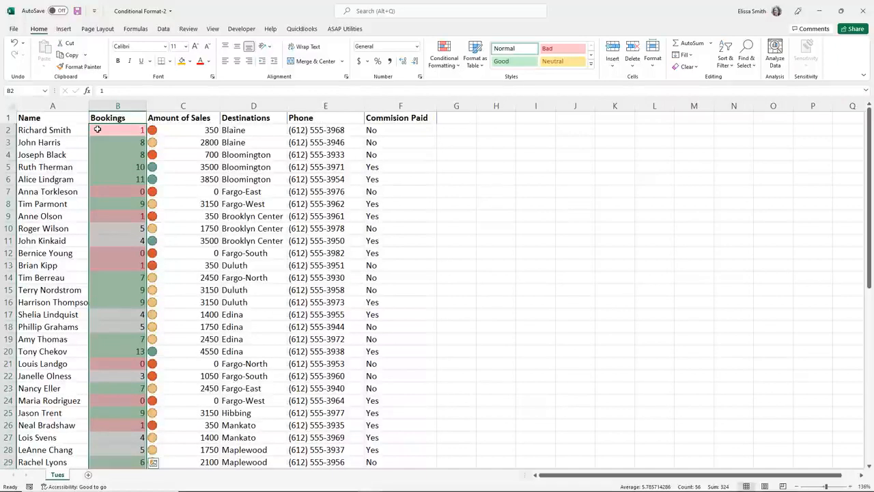
pyautogui.hotkey('ctrl', 'q')
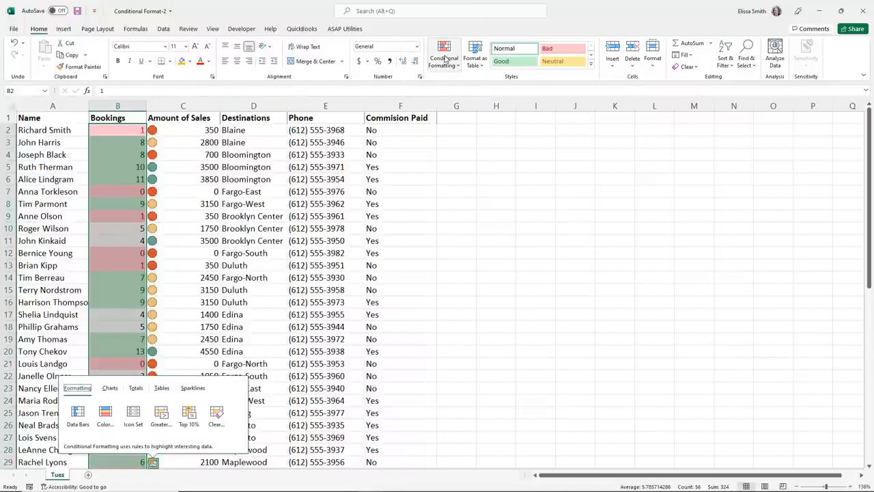
pyautogui.click(444, 58)
pyautogui.press('ctrl')
pyautogui.press('ctrl')
pyautogui.press('ctrl')
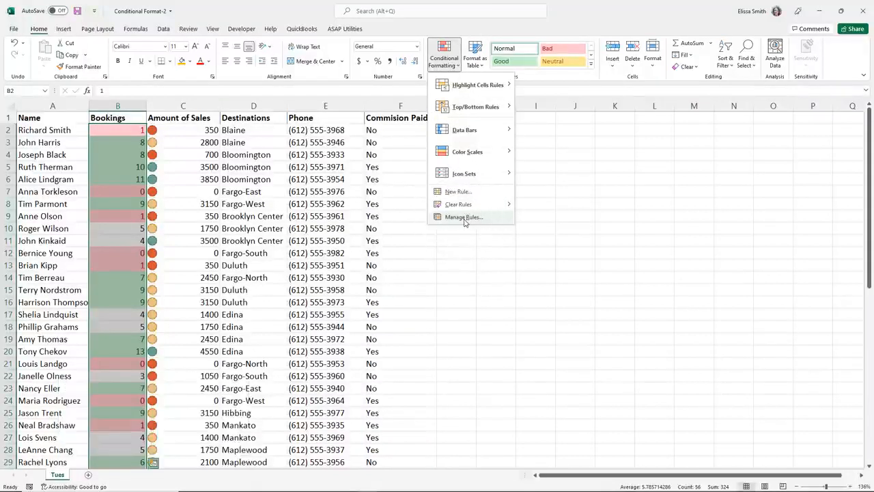
pyautogui.click(464, 217)
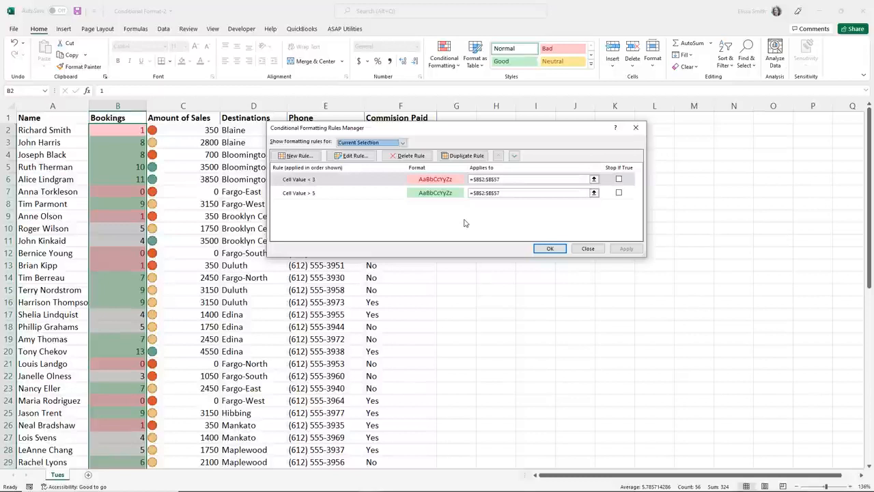
# Change the green Bookings rule to format cell values greater than or equal to 8 and apply it.
pyautogui.doubleClick(318, 195)
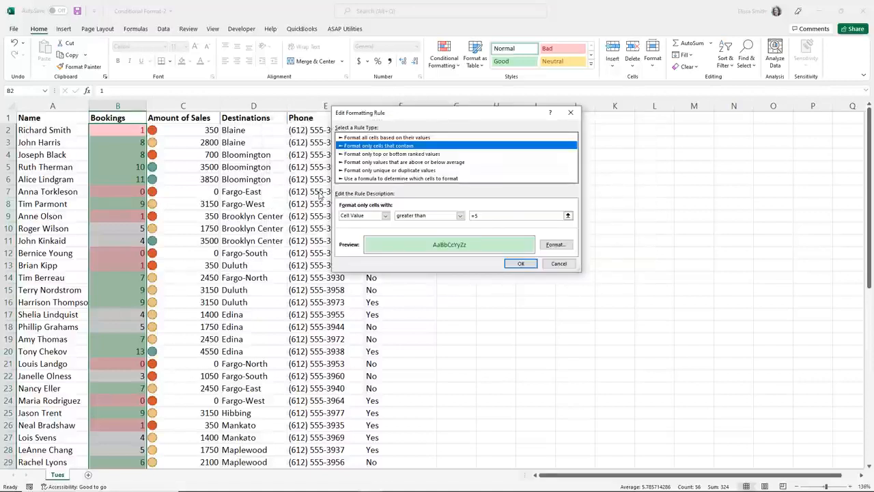
pyautogui.click(508, 217)
pyautogui.press('BackSpace')
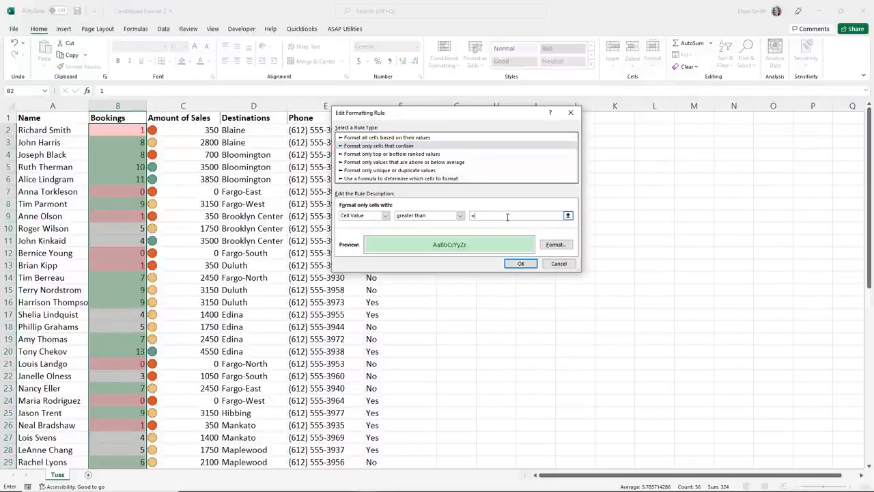
pyautogui.write('8')
pyautogui.click(461, 216)
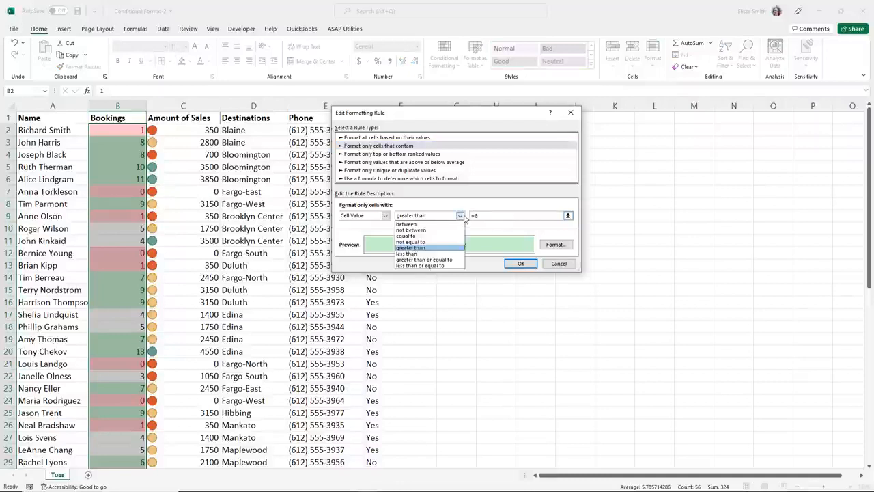
pyautogui.click(426, 260)
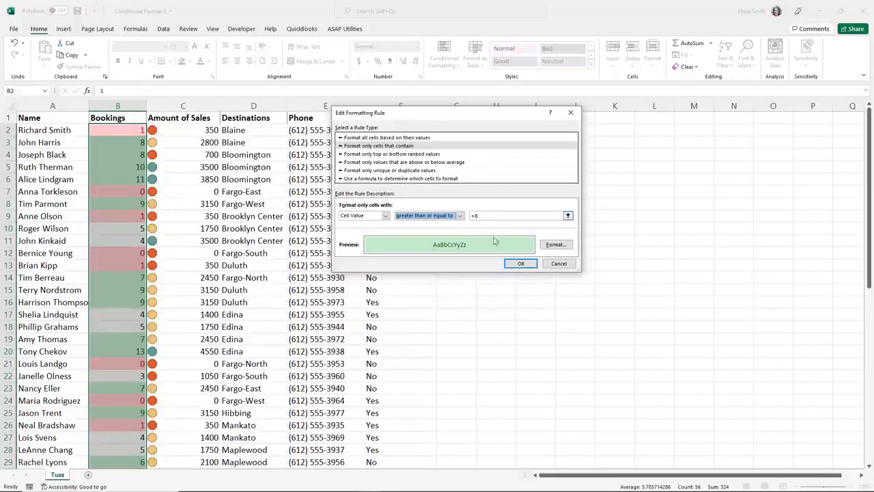
pyautogui.click(518, 264)
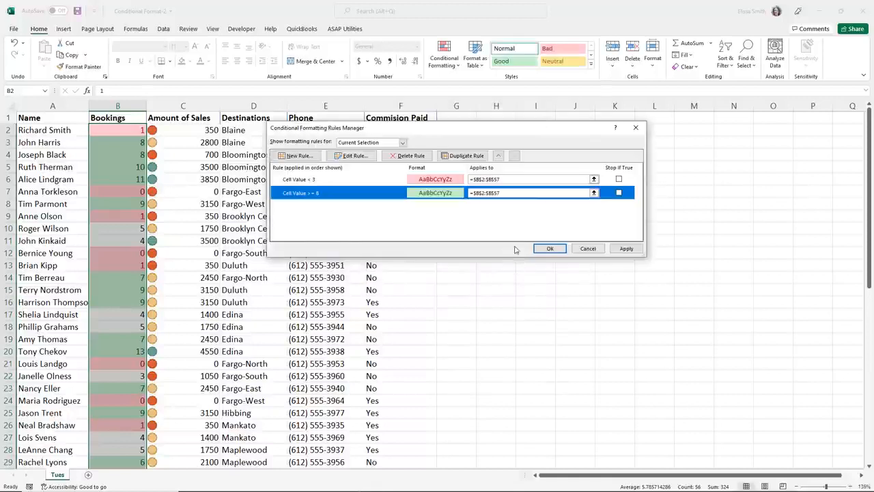
pyautogui.click(538, 248)
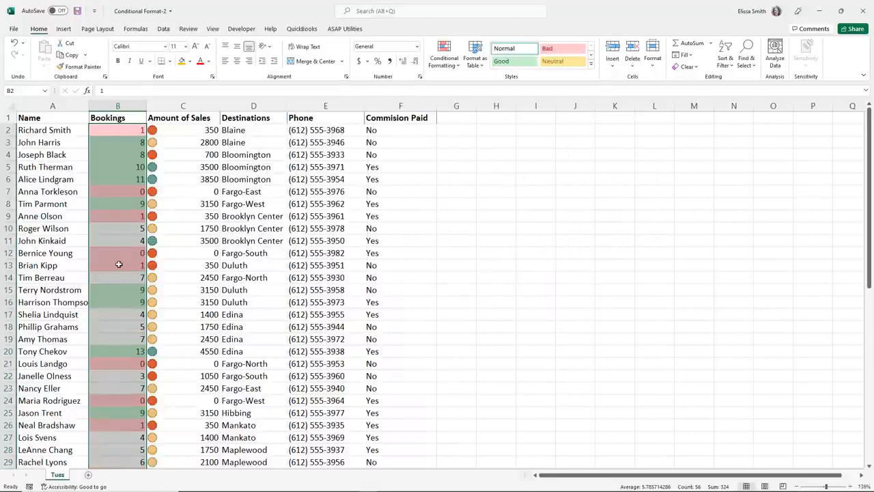
# Set the Bookings value in cell B11 to 8.
pyautogui.click(112, 239)
pyautogui.write('8')
pyautogui.press('Return')
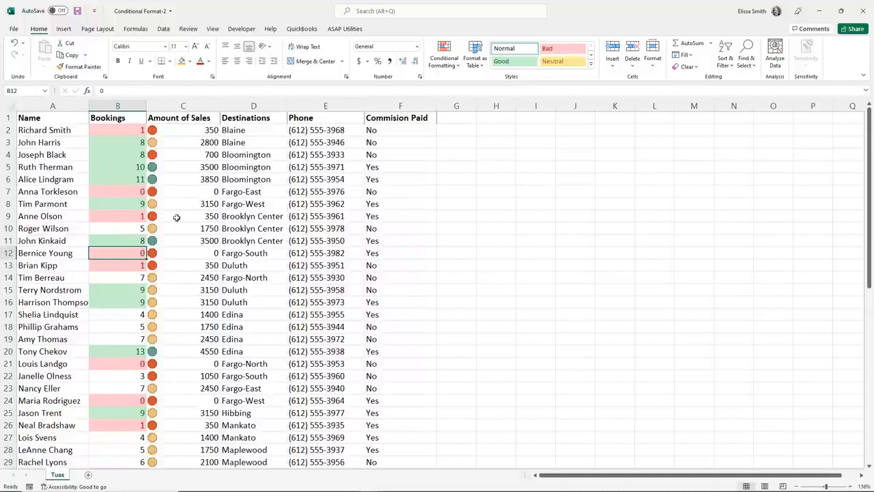
# Clear the conditional formatting rules from the entire sheet.
pyautogui.click(447, 67)
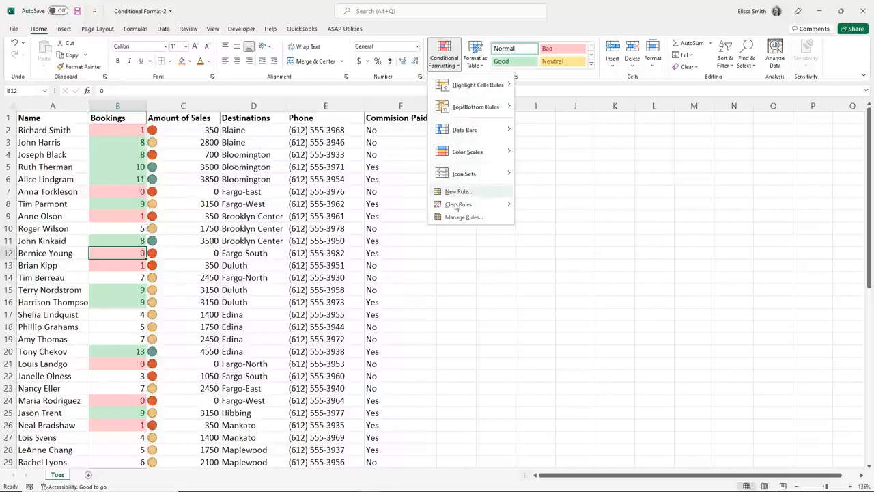
pyautogui.moveTo(456, 208)
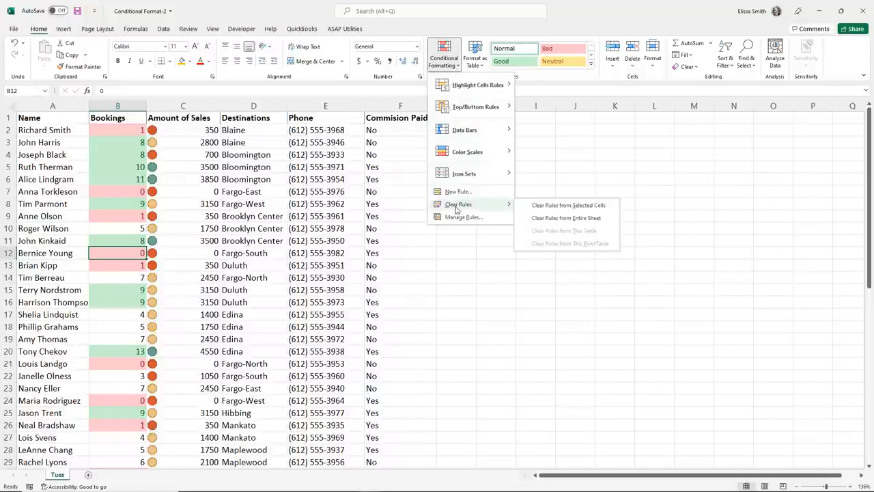
pyautogui.click(560, 206)
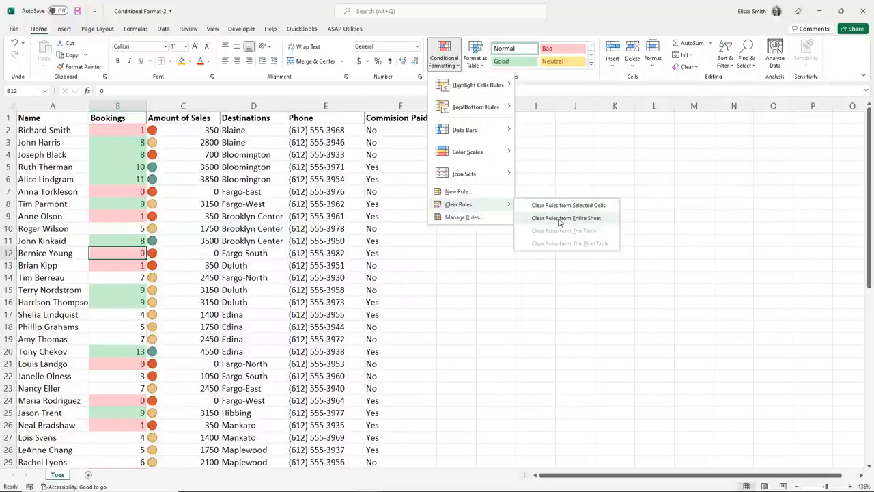
pyautogui.click(559, 218)
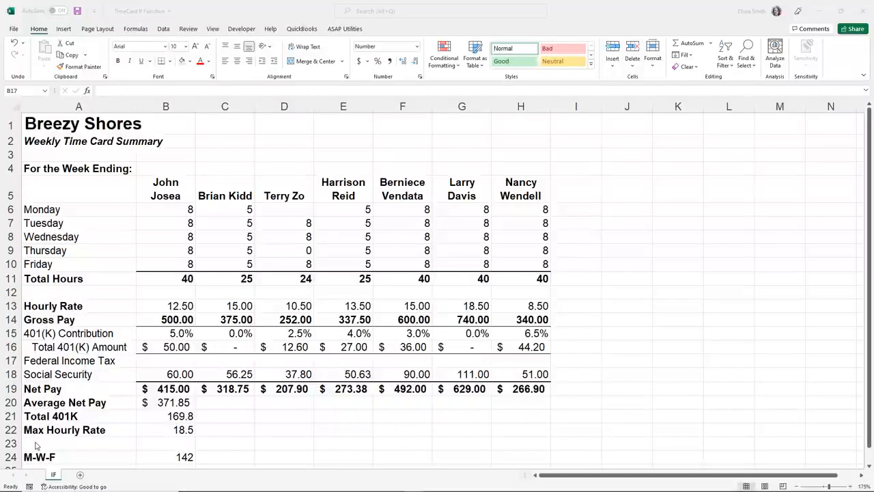
# Start inserting a function in the first Federal Income Tax cell, B17, and search the function list for "if".
pyautogui.click(68, 129)
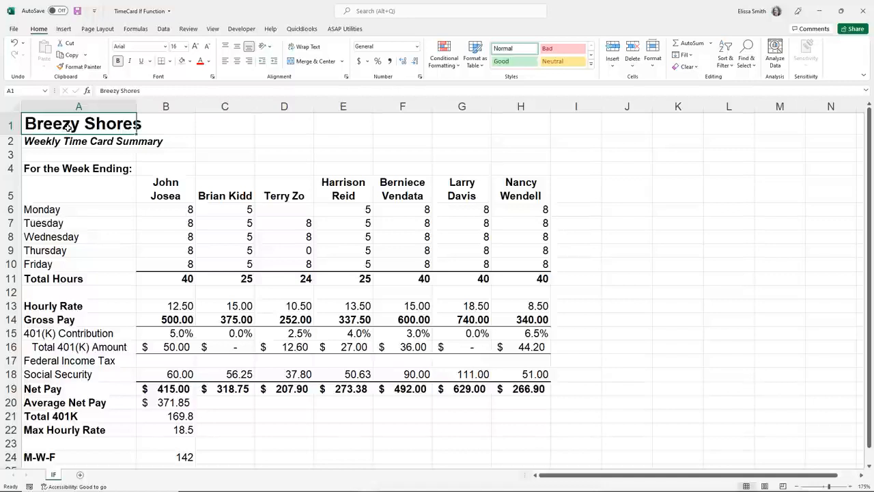
pyautogui.click(156, 319)
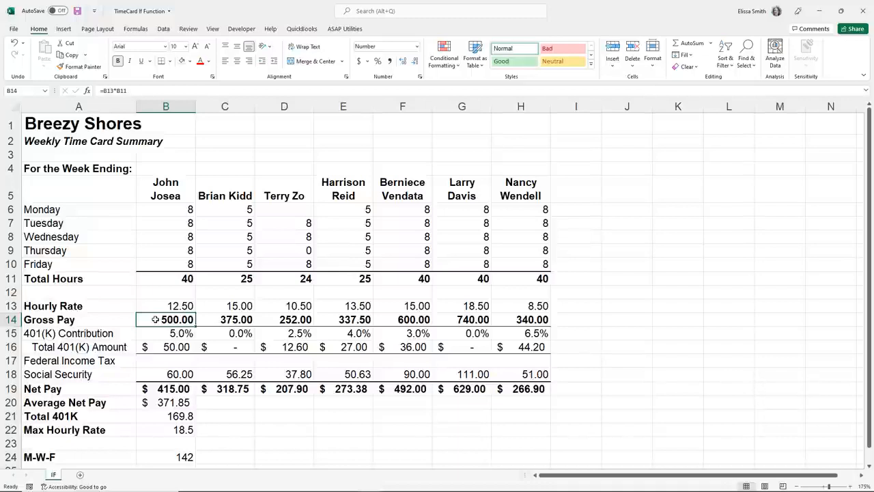
pyautogui.click(161, 360)
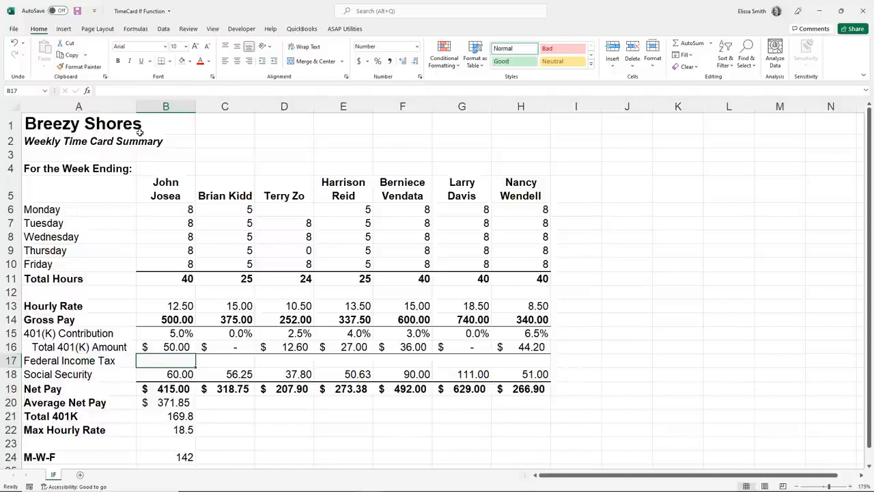
pyautogui.click(86, 92)
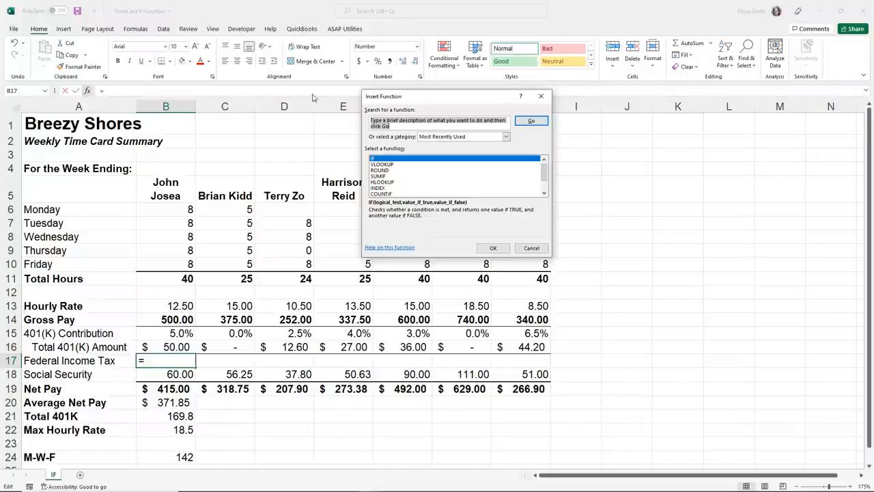
pyautogui.write('if')
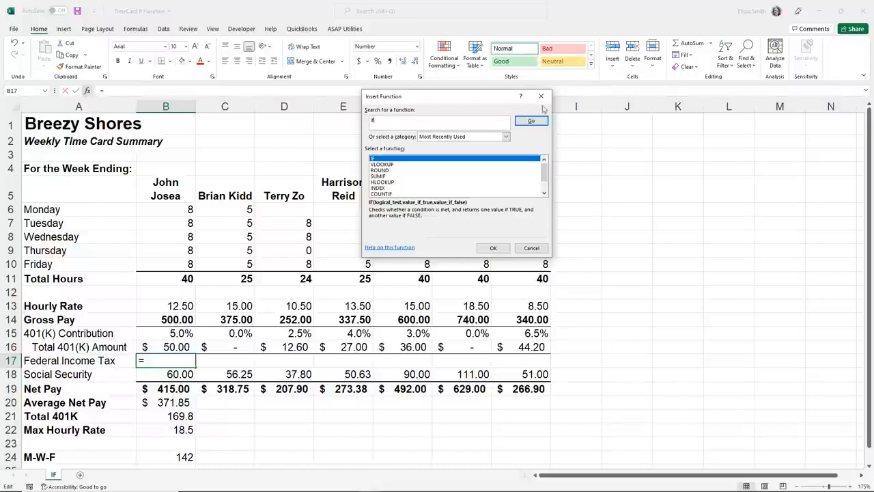
pyautogui.click(544, 122)
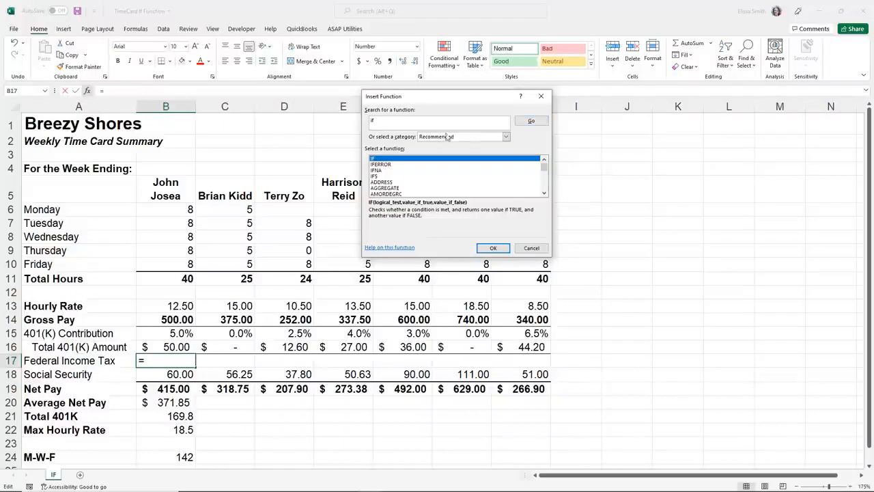
# Choose the IF function from the Logical category and open its arguments for cell B17.
pyautogui.click(506, 137)
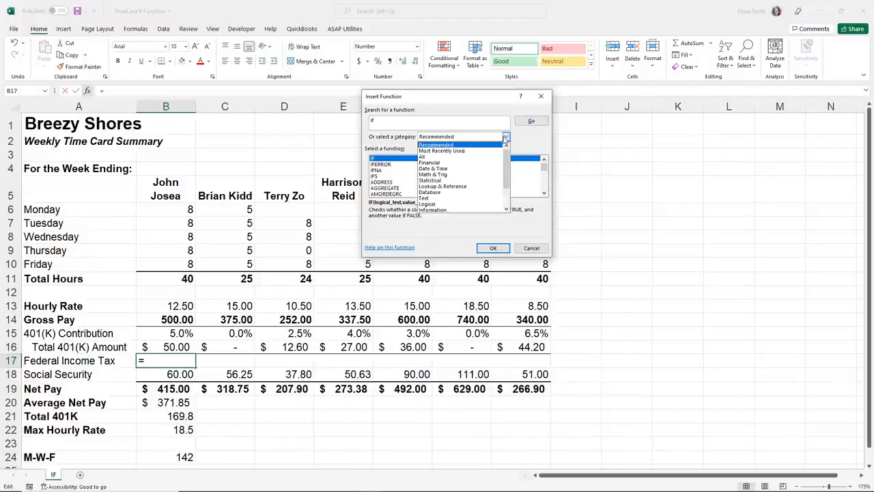
pyautogui.click(431, 204)
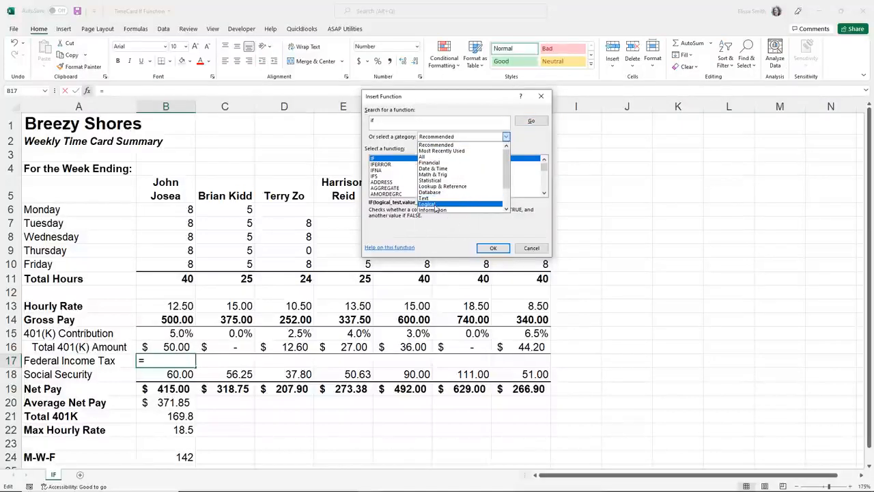
pyautogui.click(435, 206)
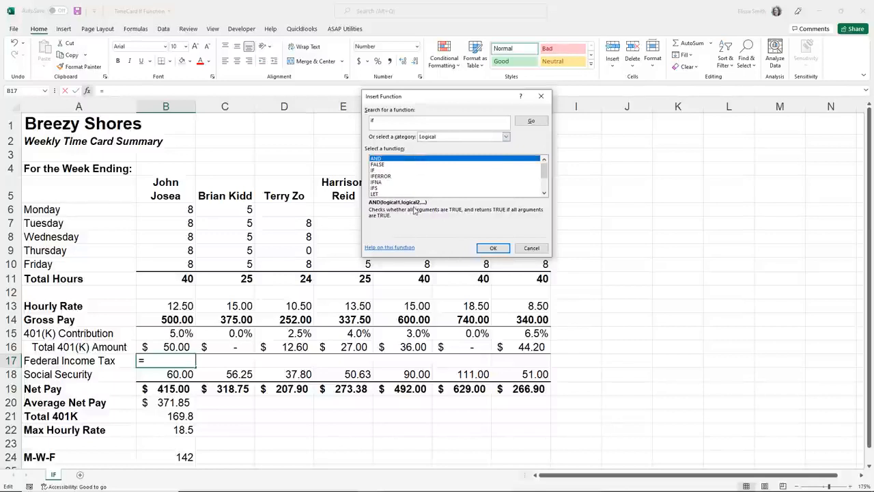
pyautogui.click(375, 171)
pyautogui.click(492, 248)
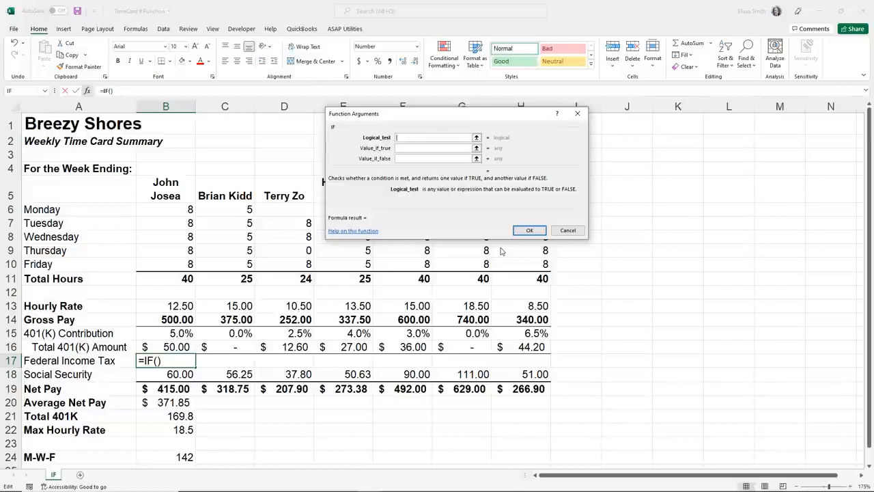
# Set the IF function's logical test to B14>=500, using the first employee's gross pay.
pyautogui.click(409, 148)
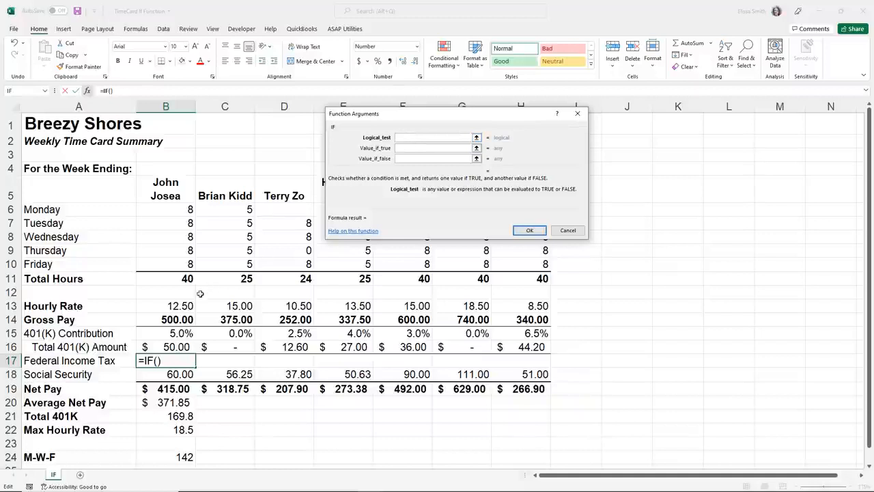
pyautogui.click(179, 321)
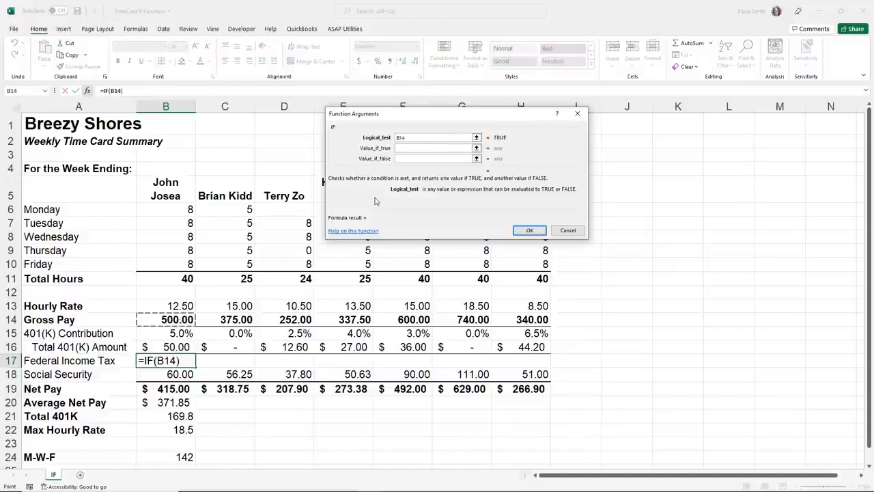
pyautogui.click(404, 138)
pyautogui.write('.')
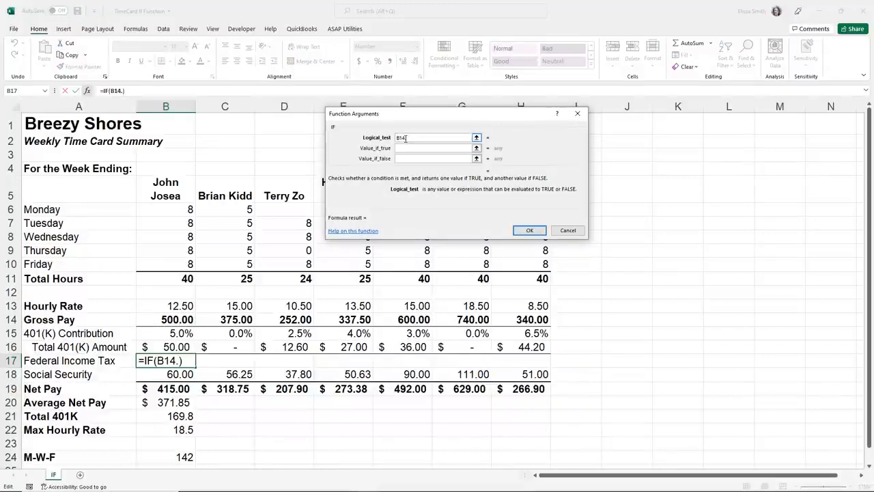
pyautogui.press('BackSpace')
pyautogui.write('>=500')
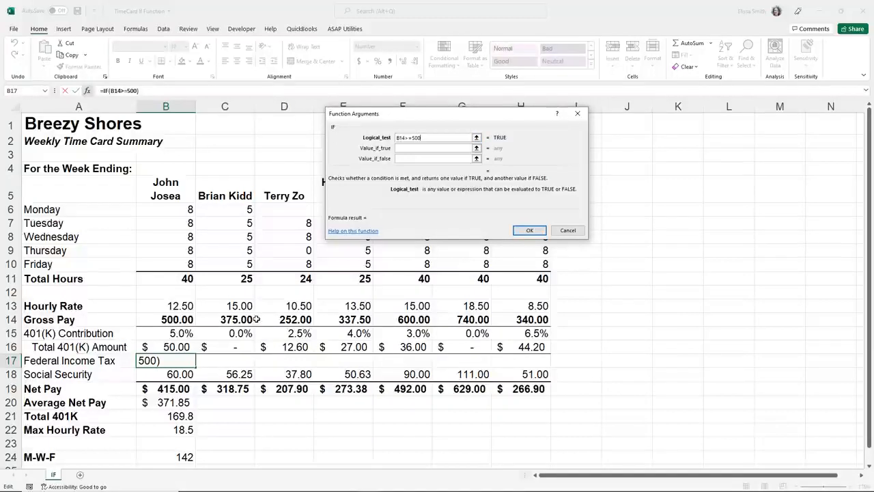
# Set the IF function's value if true to B14*10%.
pyautogui.click(403, 149)
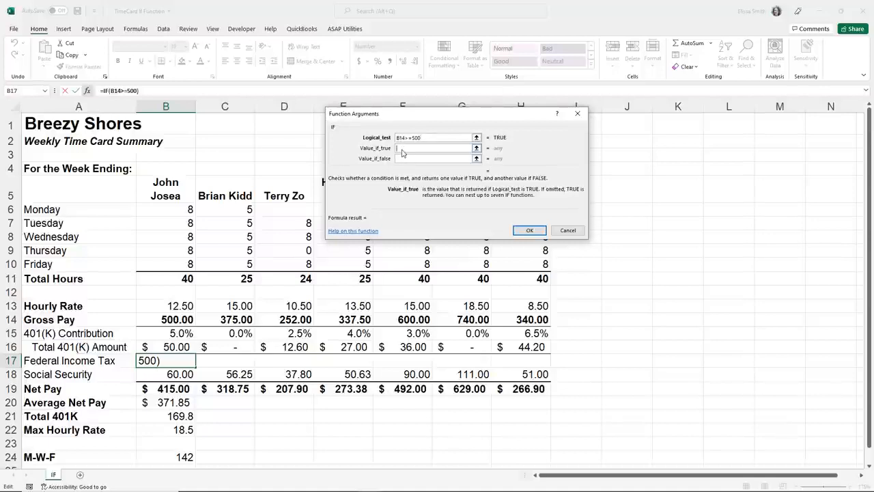
pyautogui.click(168, 320)
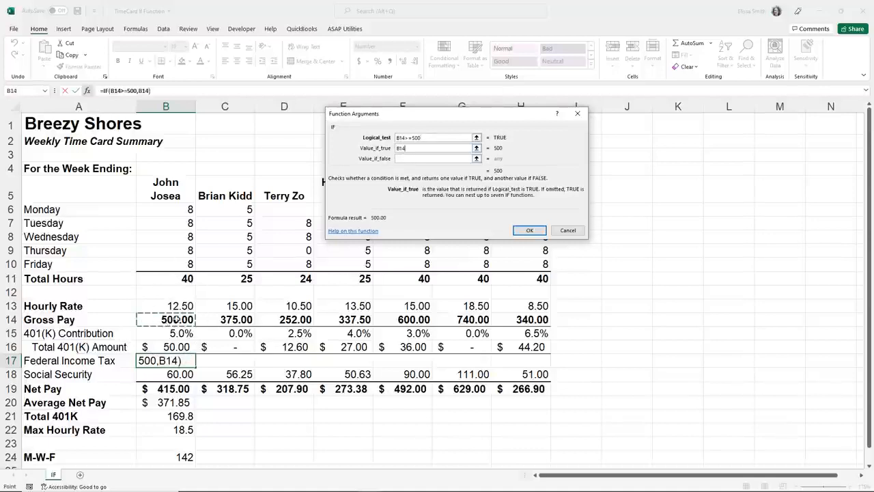
pyautogui.write('*10%')
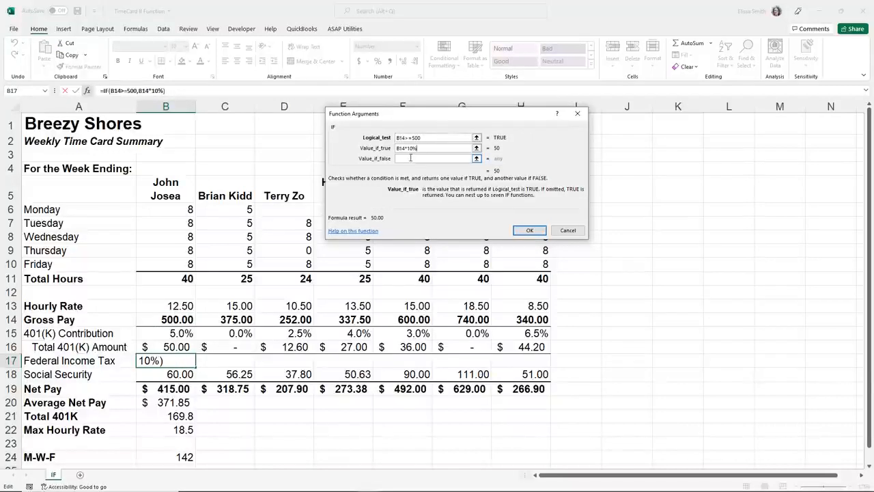
# Set the IF function's value if false to 0 and complete the formula in B17.
pyautogui.click(410, 159)
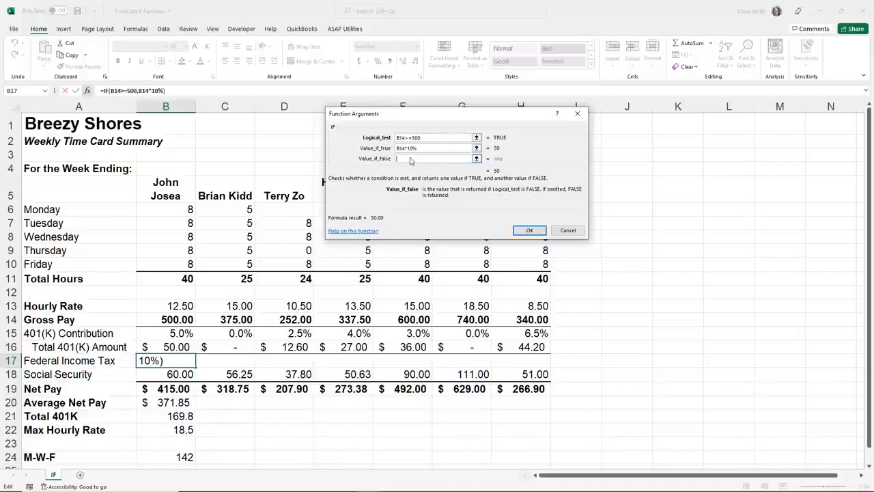
pyautogui.write('0')
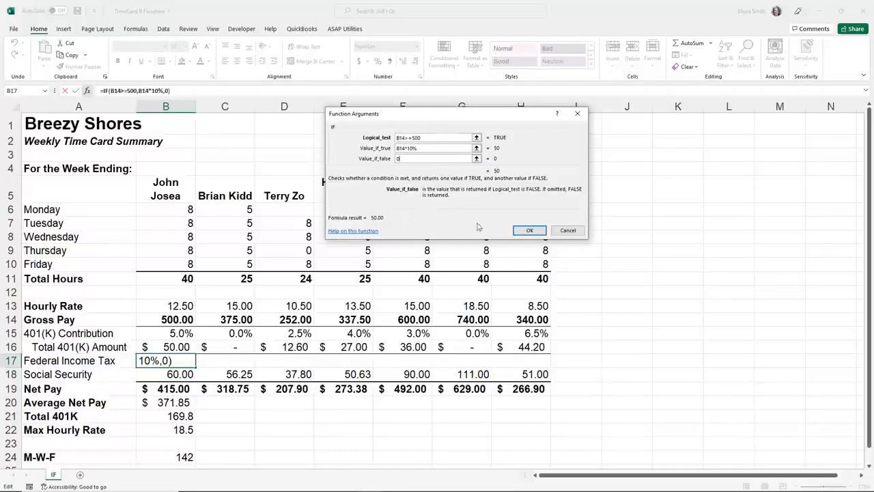
pyautogui.click(517, 232)
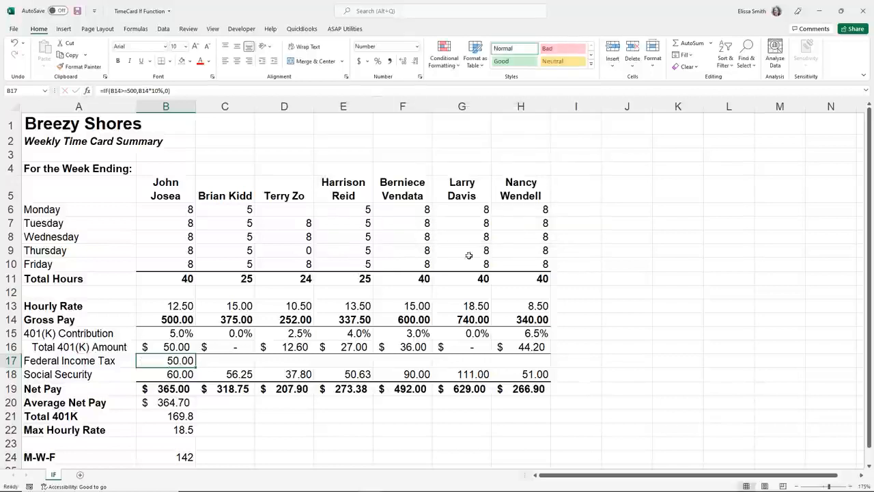
# Check the first employee's gross pay in B14 against the IF formula in B17.
pyautogui.click(184, 321)
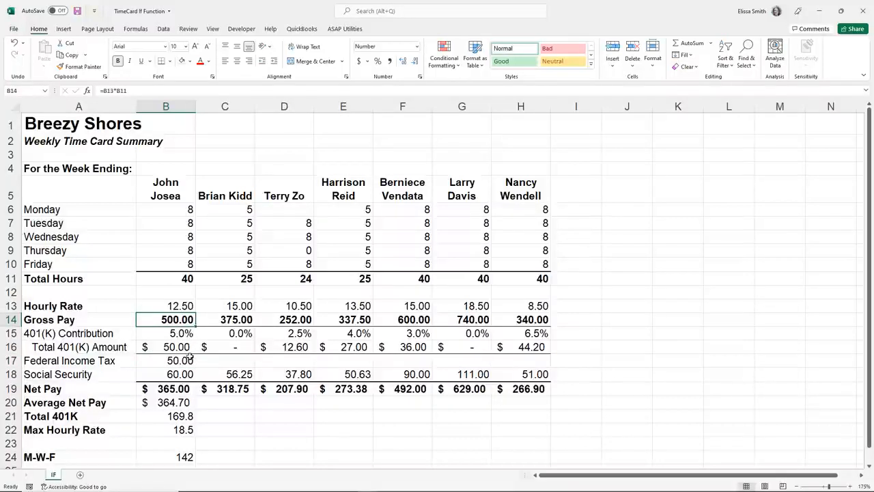
pyautogui.click(188, 362)
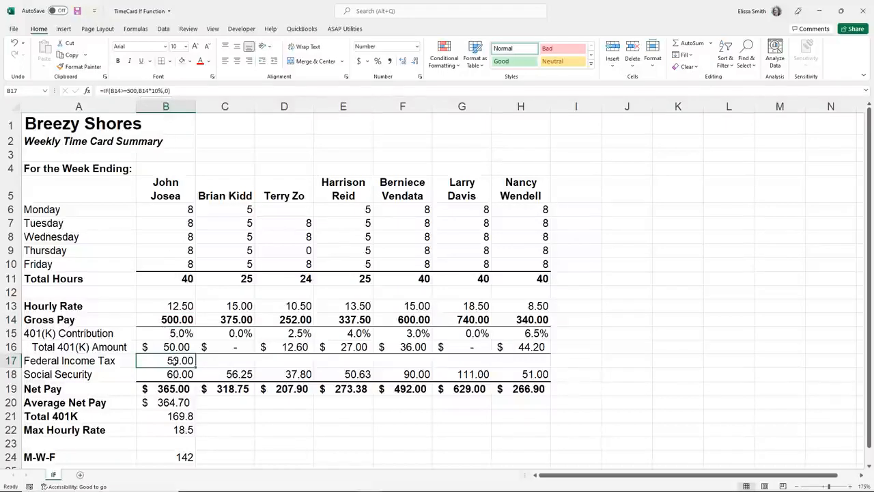
pyautogui.doubleClick(172, 360)
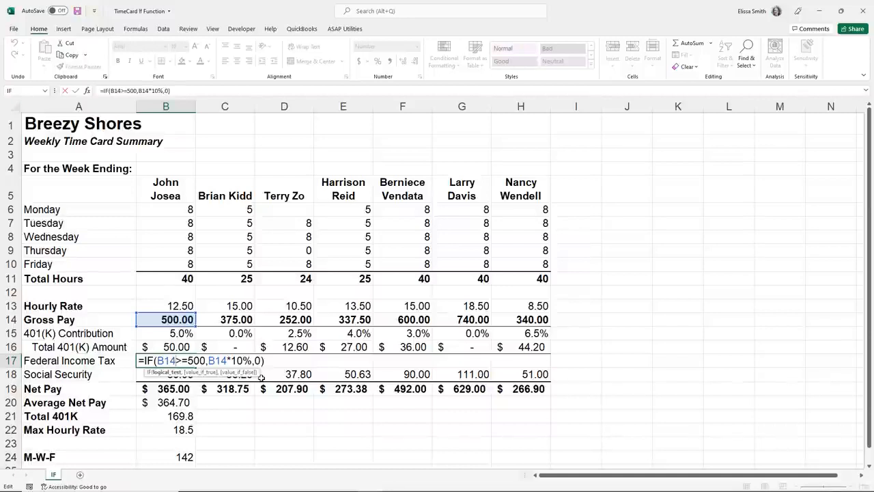
pyautogui.press('Return')
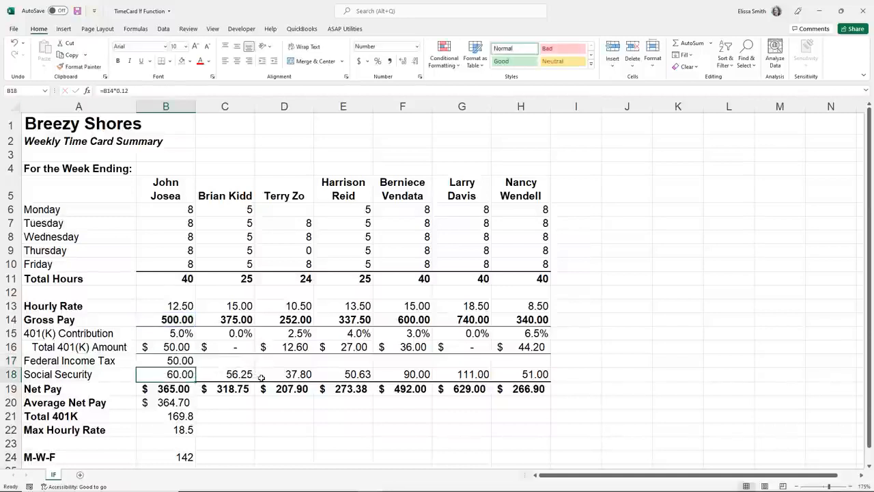
# Fill the Federal Income Tax formula from B17 across to H17 for the remaining employees.
pyautogui.click(184, 360)
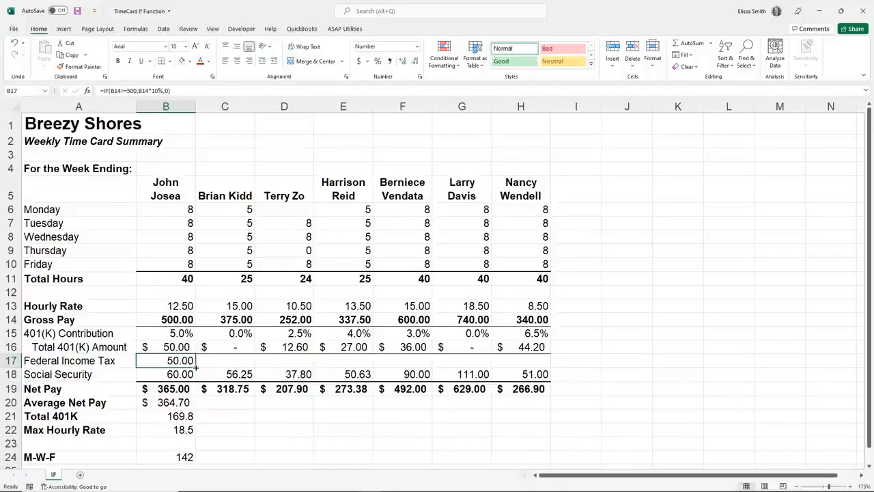
pyautogui.moveTo(196, 367); pyautogui.dragTo(540, 365)
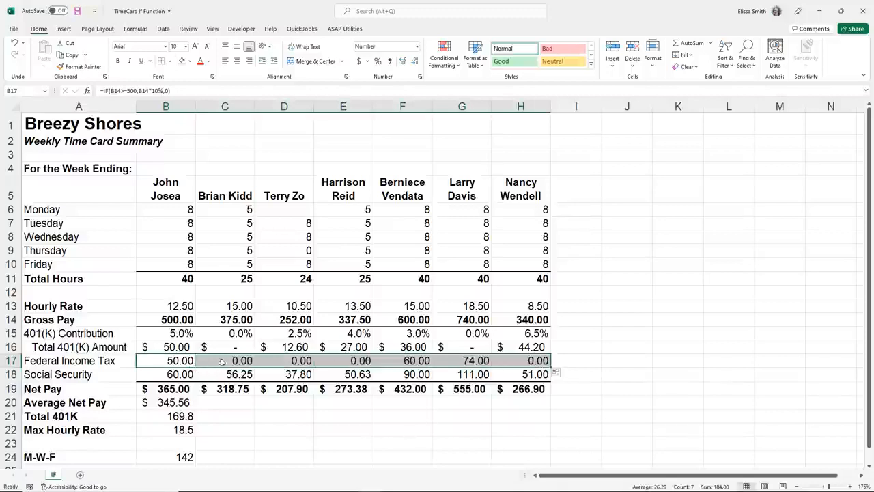
pyautogui.click(405, 319)
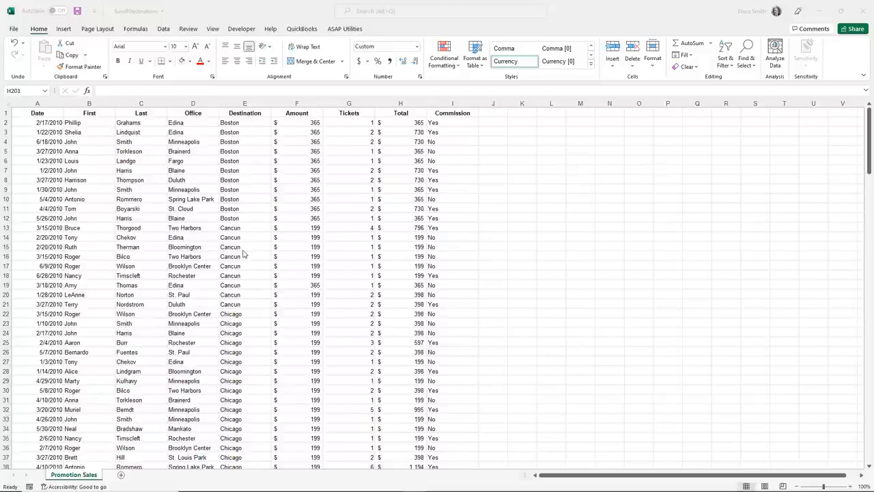
# In the SumIfDestinations workbook, examine the Total column's formulas and the Cancun rows in the Destination column.
pyautogui.click(399, 122)
pyautogui.click(399, 122)
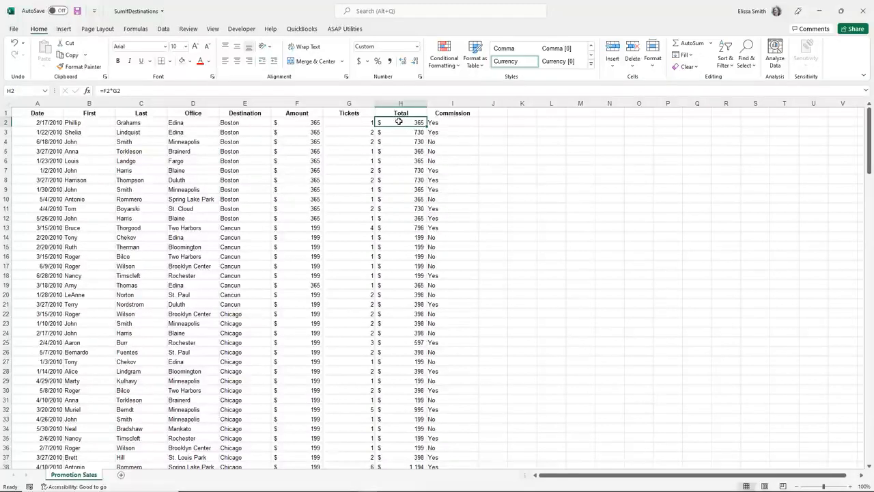
pyautogui.moveTo(227, 227); pyautogui.dragTo(236, 306)
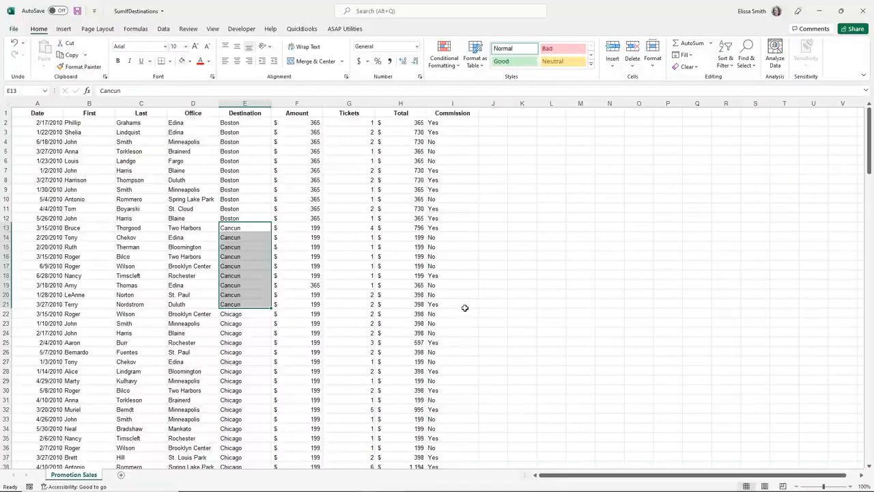
pyautogui.click(412, 303)
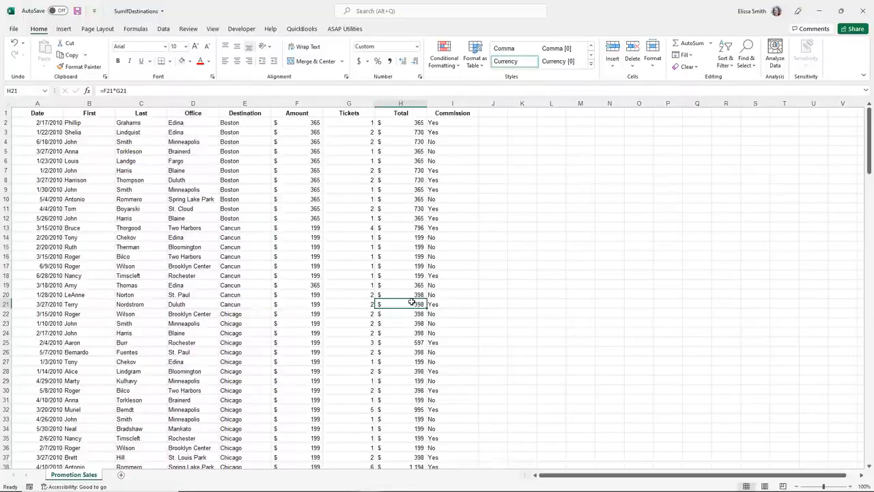
# Insert a SUMIF function in H201 below the Total column, finding it by searching for "sumif".
pyautogui.hotkey('ctrl', 'End')
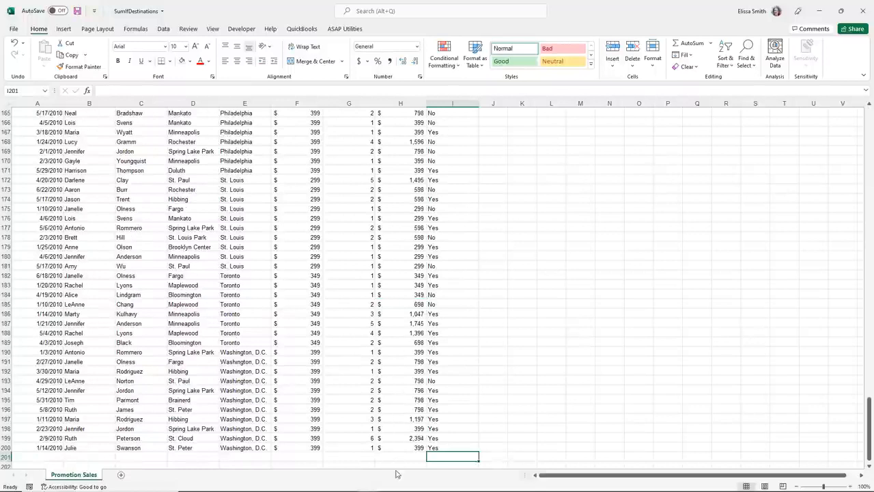
pyautogui.click(398, 454)
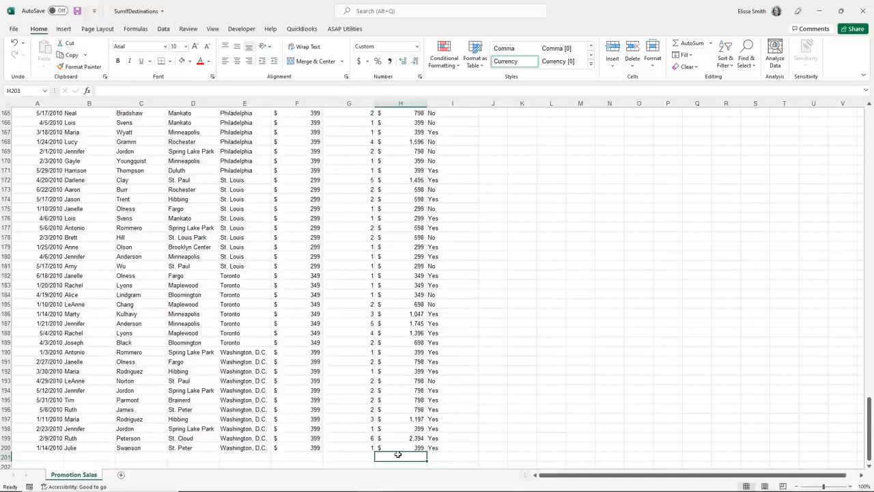
pyautogui.click(87, 92)
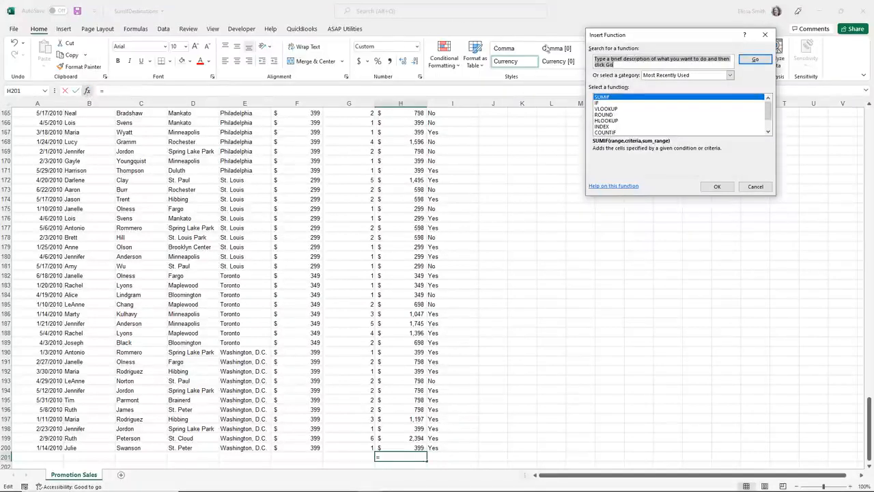
pyautogui.write('sumif')
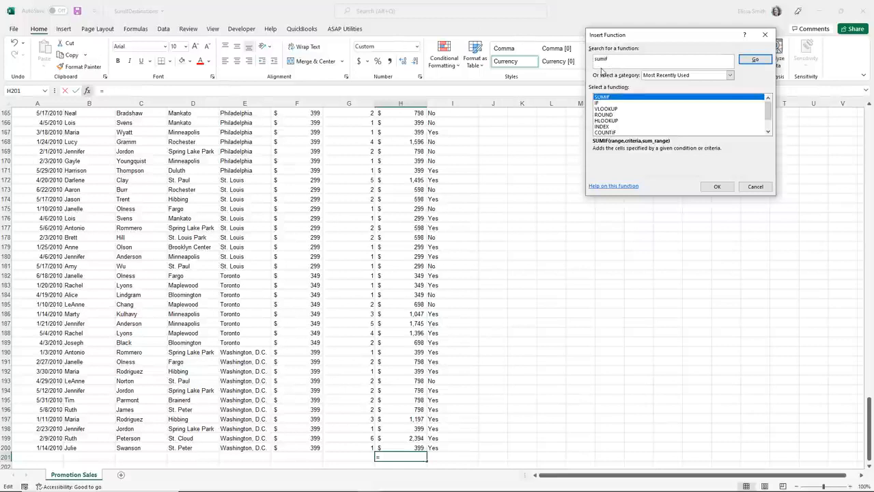
pyautogui.press('Return')
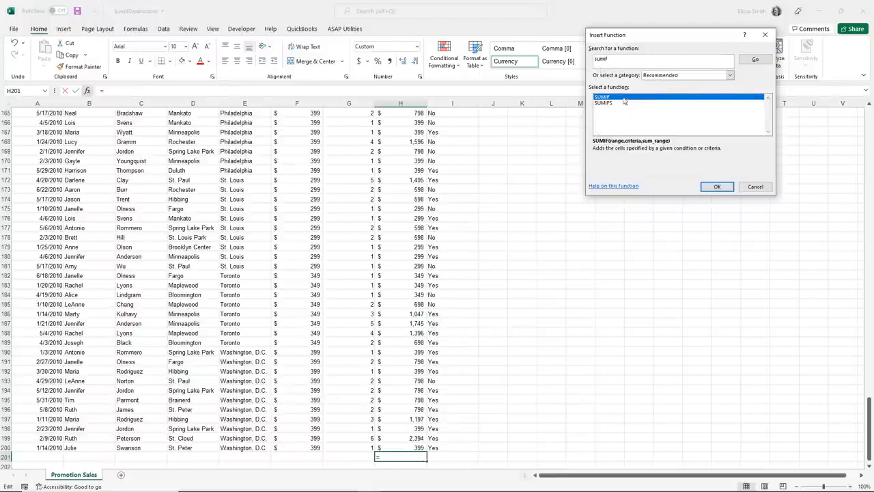
pyautogui.press('ctrl')
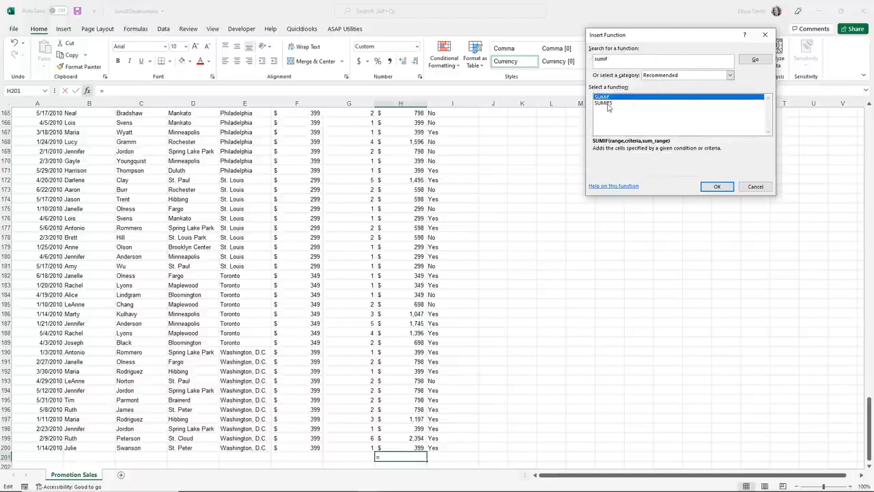
pyautogui.doubleClick(614, 99)
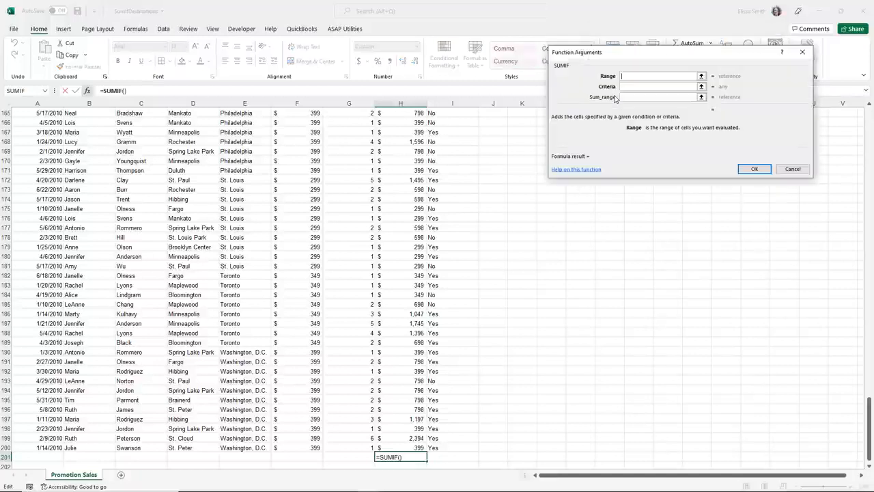
# Set the SUMIF range to the destinations in E2:E200 and the criteria to =cancun.
pyautogui.moveTo(601, 57); pyautogui.dragTo(516, 107)
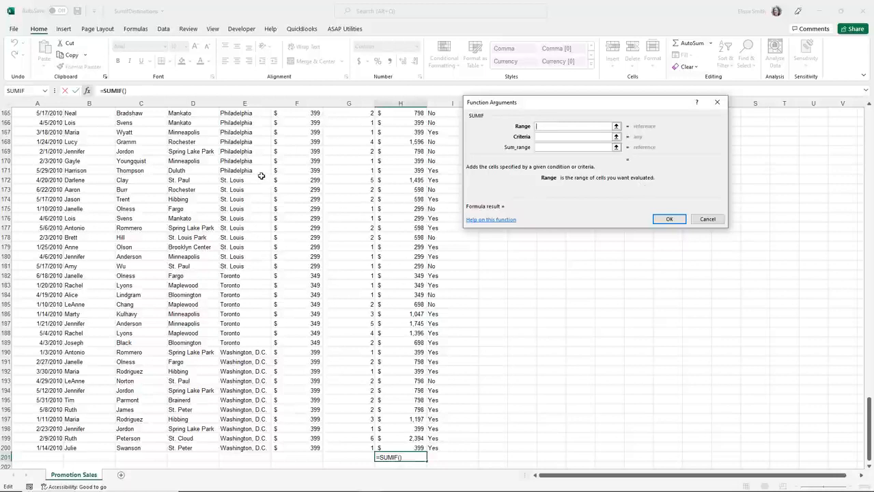
pyautogui.scroll(14, 262, 176)
pyautogui.scroll(20, 262, 176)
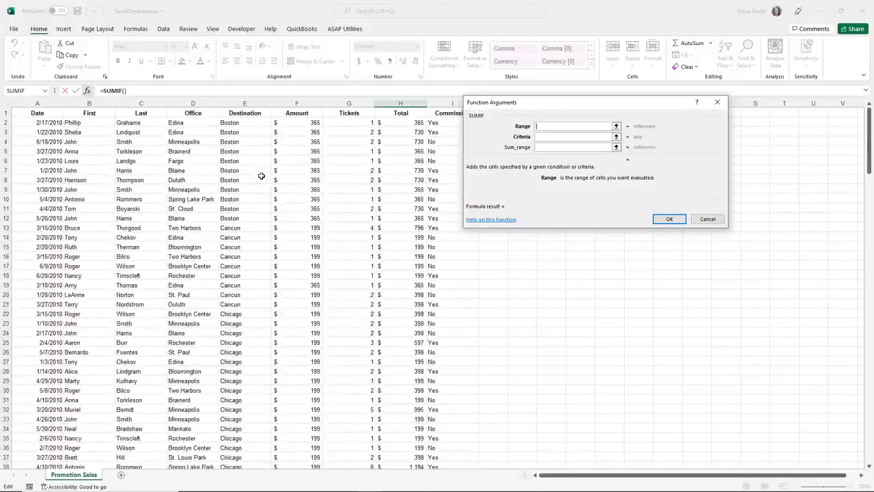
pyautogui.click(234, 122)
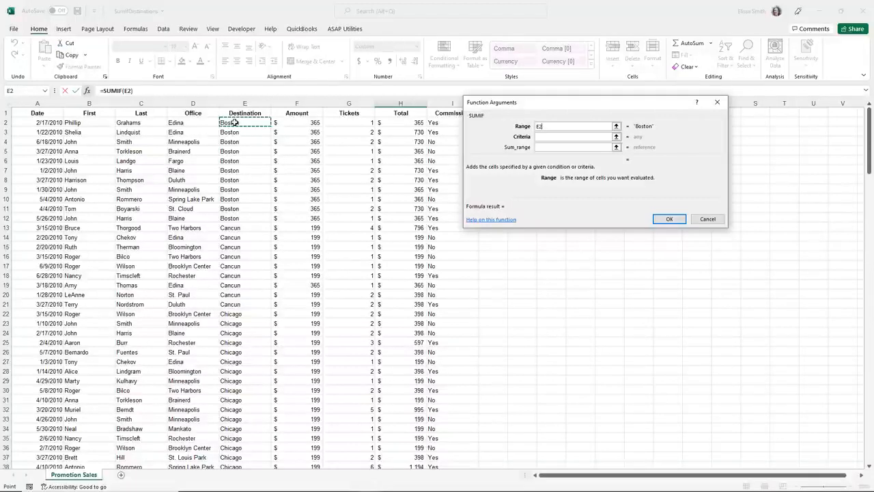
pyautogui.hotkey('ctrl', 'shift', 'Down')
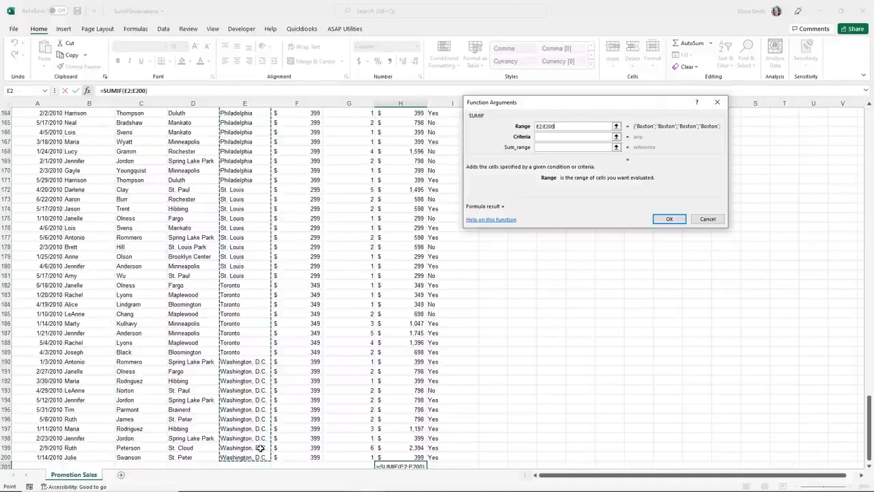
pyautogui.click(544, 138)
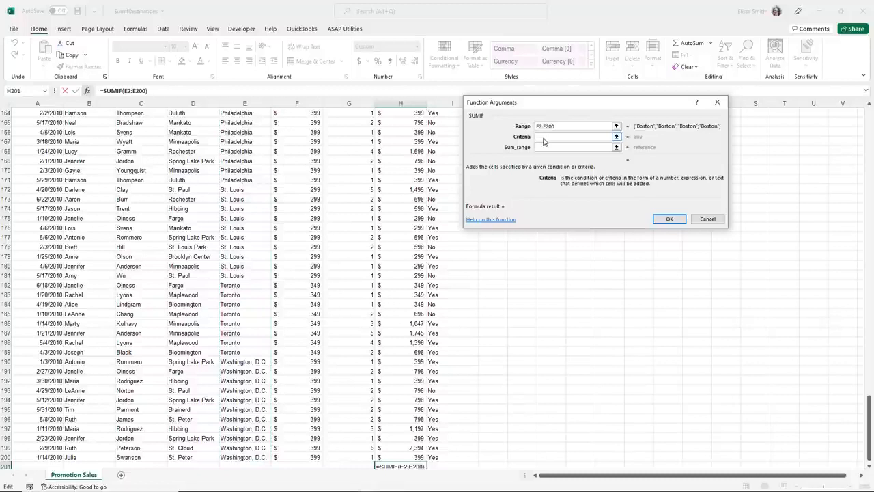
pyautogui.write('cancun')
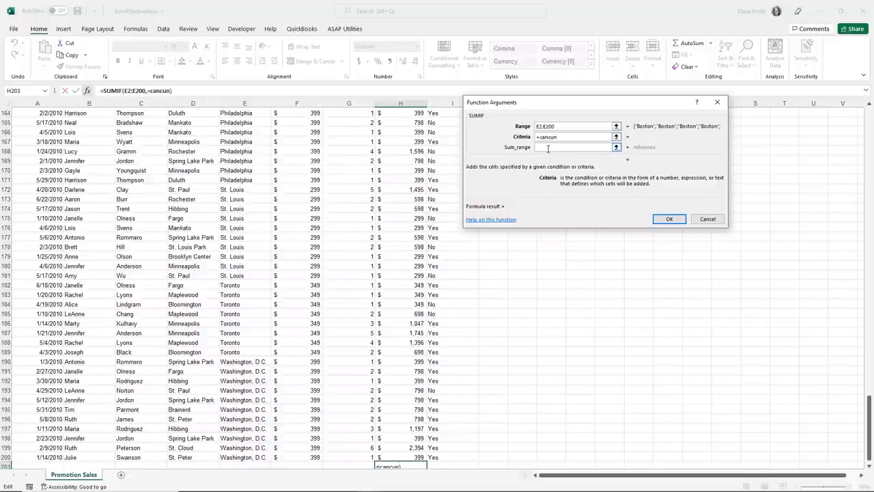
# Set the SUMIF sum range to the totals in H2:H200 and complete the formula.
pyautogui.click(548, 147)
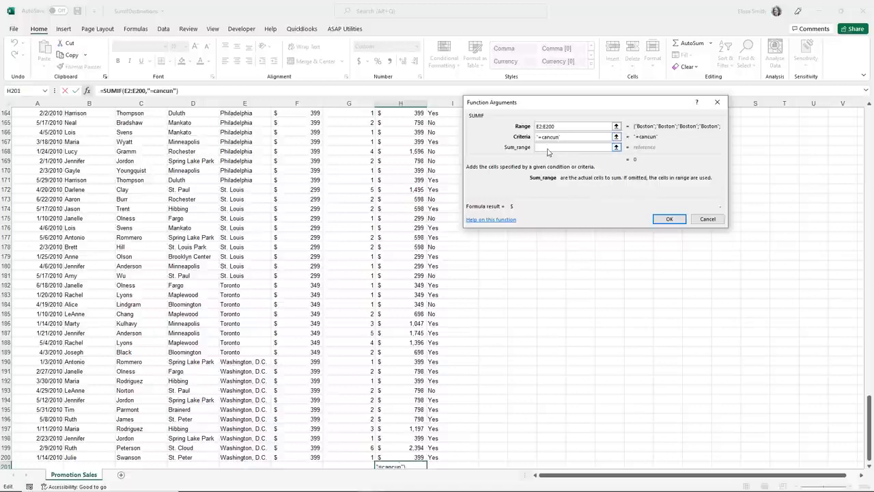
pyautogui.scroll(20, 383, 175)
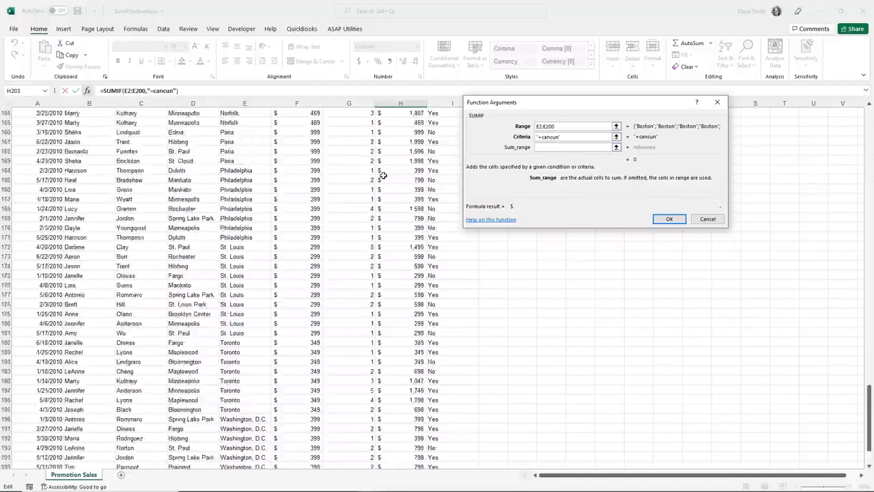
pyautogui.scroll(20, 383, 176)
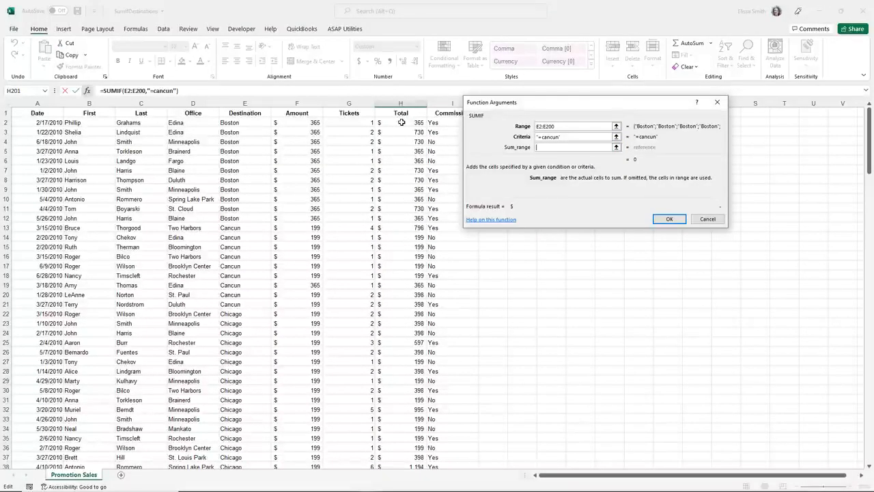
pyautogui.click(401, 123)
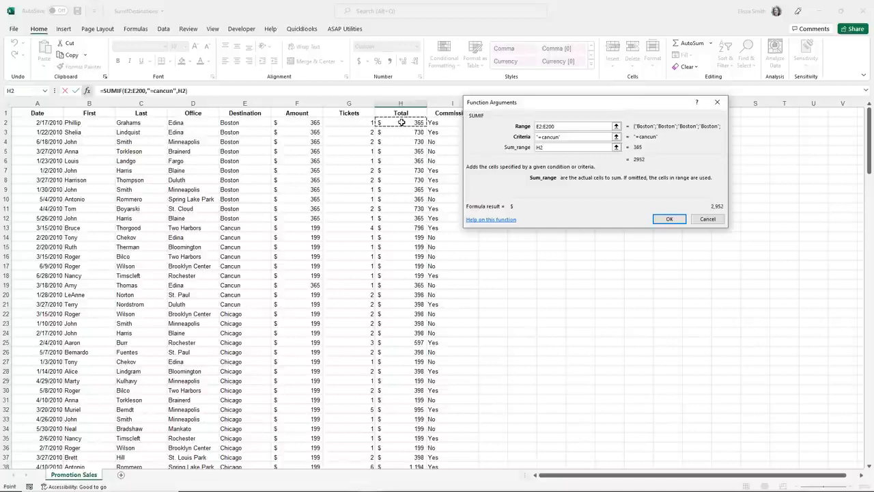
pyautogui.hotkey('ctrl', 'shift', 'Down')
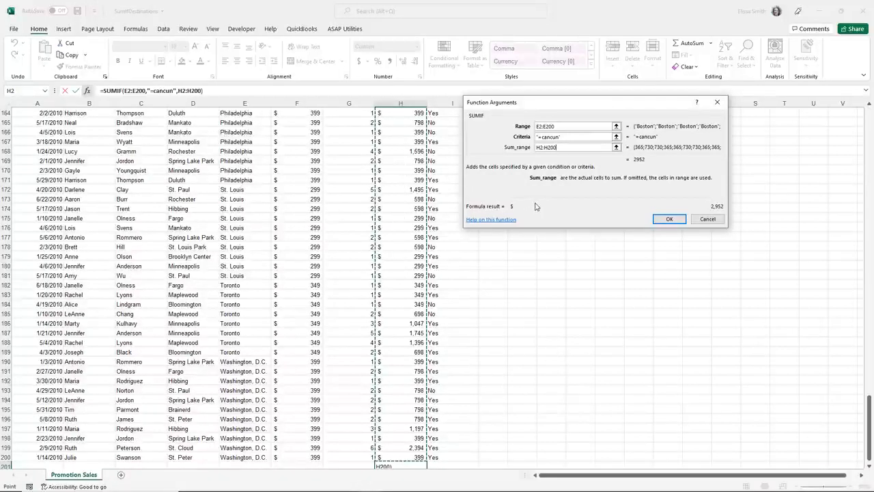
pyautogui.click(670, 219)
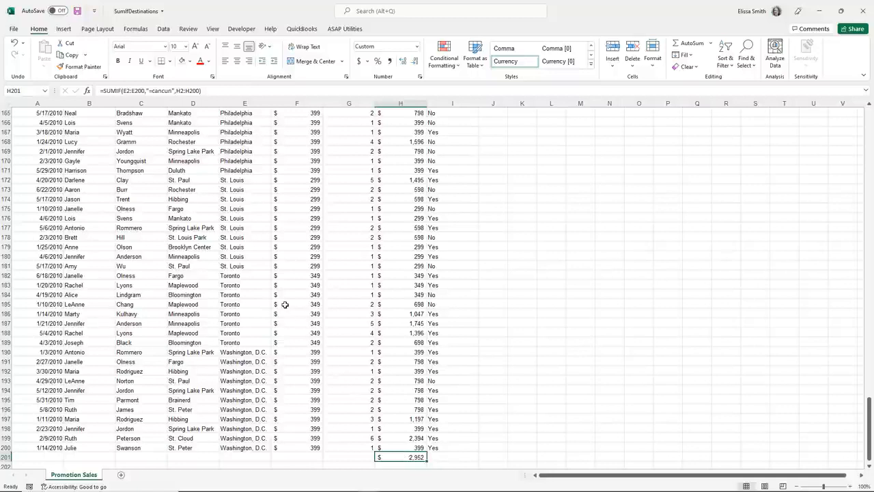
# Verify the SUMIF result by selecting the Cancun destinations and their totals in H13:H21 to compare the sum.
pyautogui.scroll(6, 285, 304)
pyautogui.scroll(20, 285, 304)
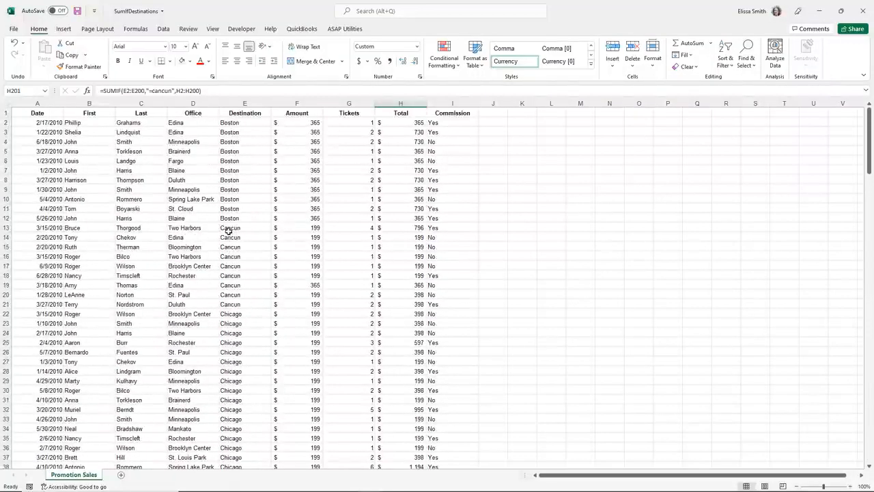
pyautogui.moveTo(230, 228); pyautogui.dragTo(224, 303)
pyautogui.moveTo(403, 228); pyautogui.dragTo(415, 307)
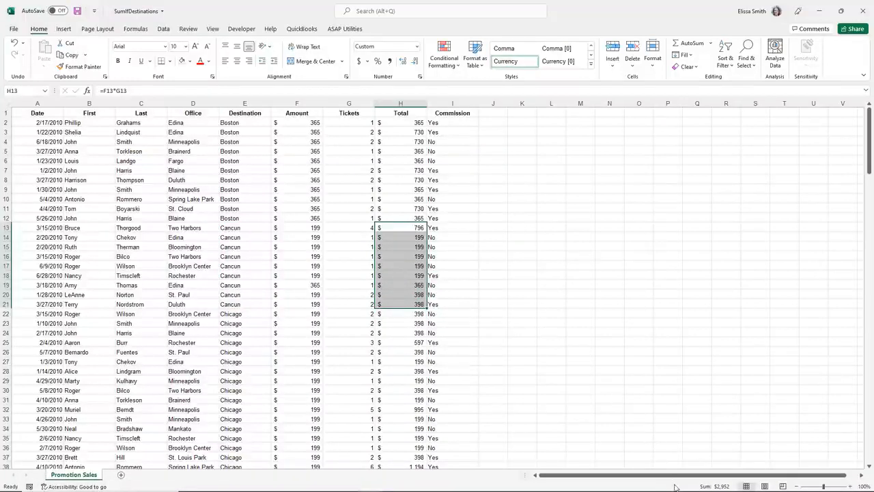
pyautogui.hotkey('ctrl', 'q')
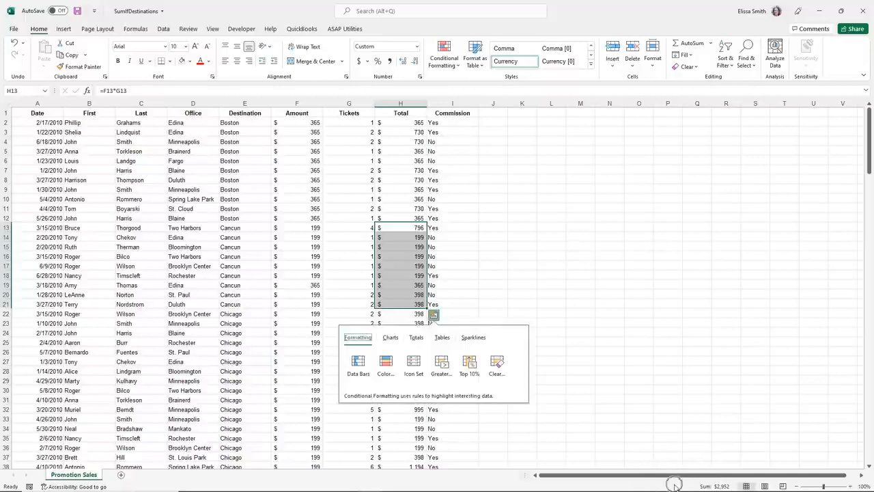
# Review the SUMIF formula's range, criteria and sum range in H201 below the Total column.
pyautogui.click(408, 243)
pyautogui.scroll(-20, 408, 242)
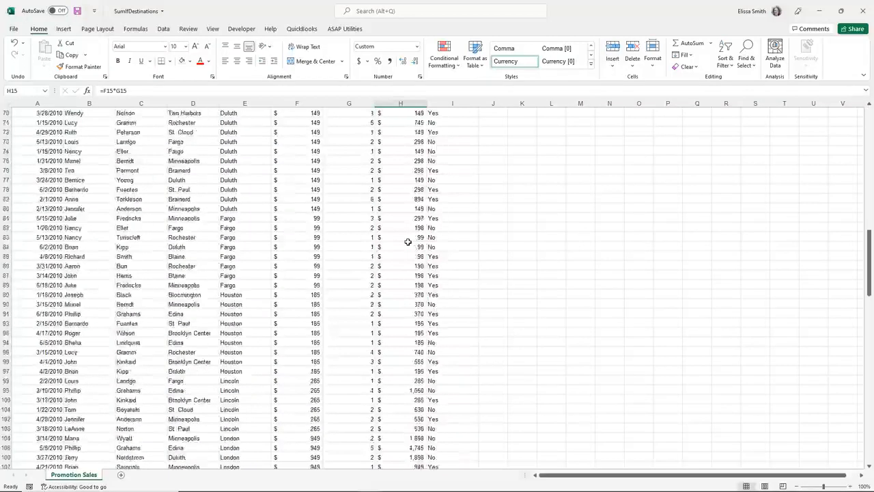
pyautogui.scroll(-20, 408, 241)
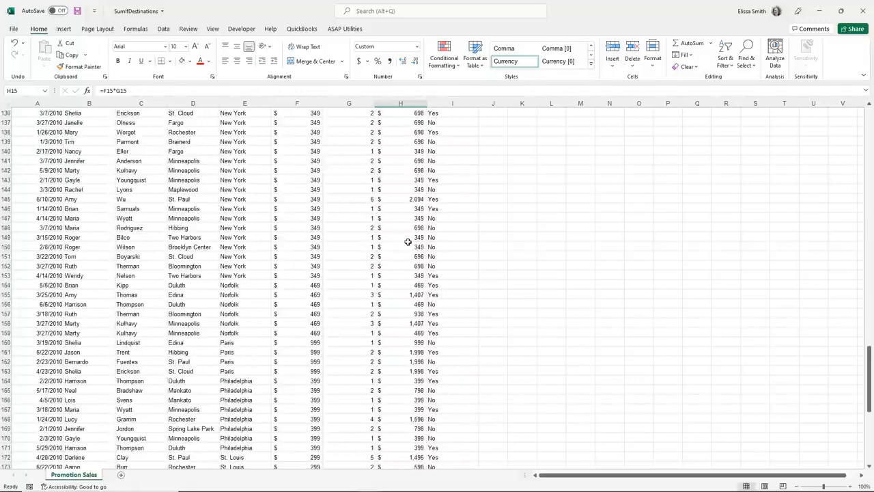
pyautogui.hotkey('ctrl', 'End')
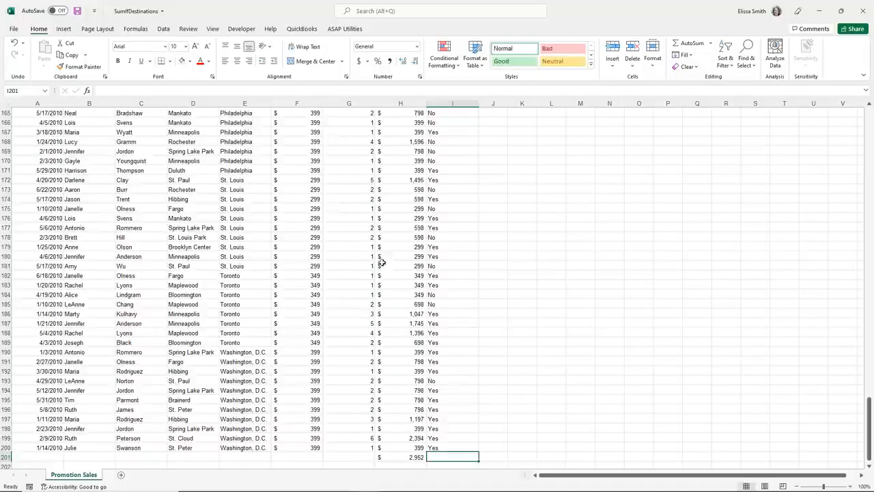
pyautogui.click(397, 455)
pyautogui.doubleClick(397, 455)
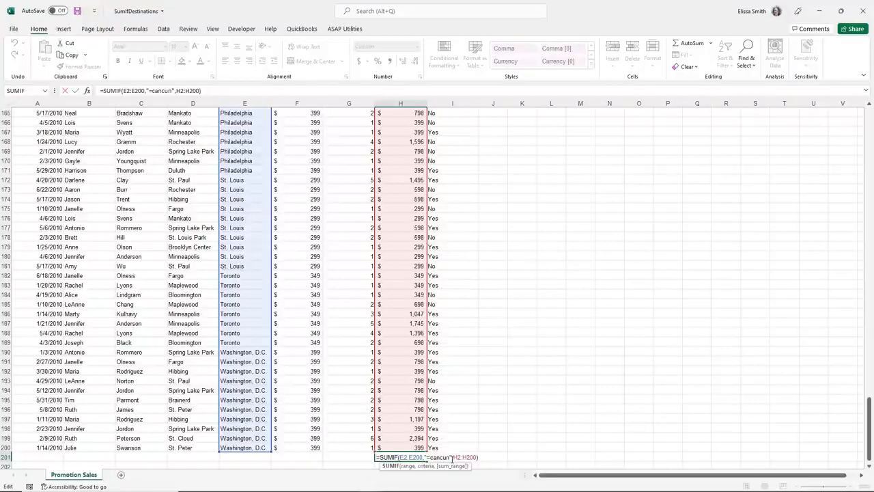
pyautogui.press('Return')
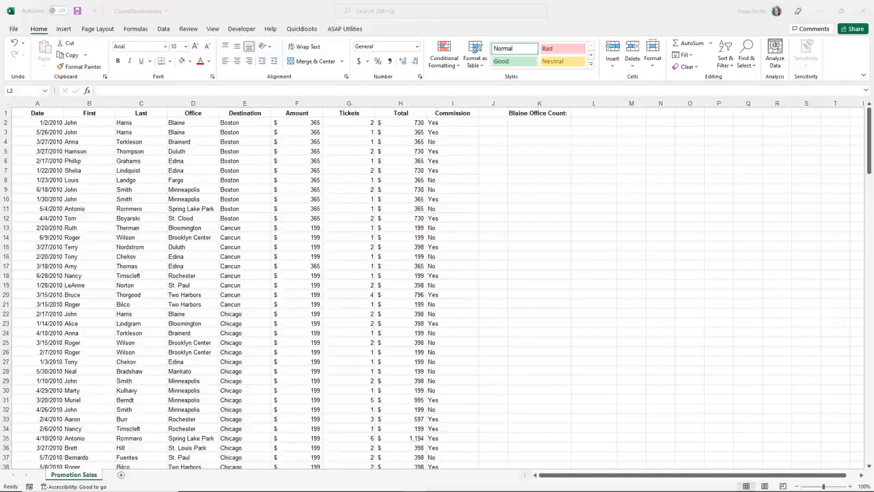
# Sort the promotion data in the CountIfDestinations workbook by Office from A to Z.
pyautogui.click(70, 171)
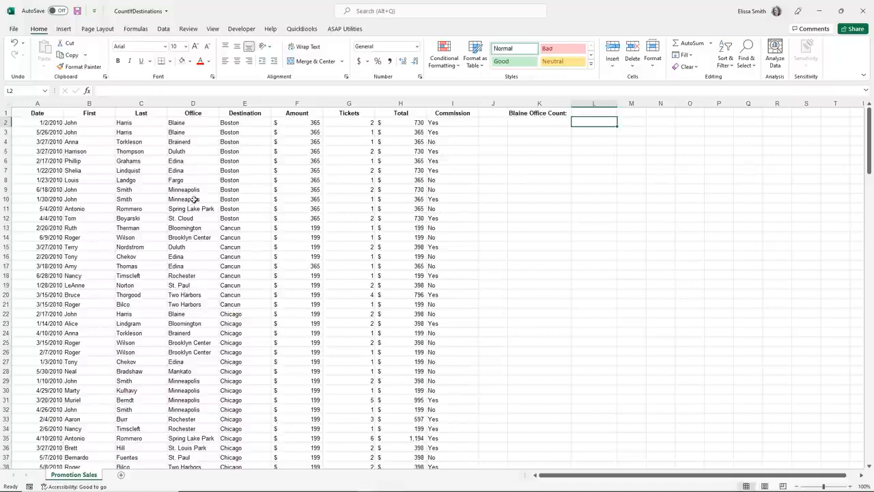
pyautogui.click(186, 130)
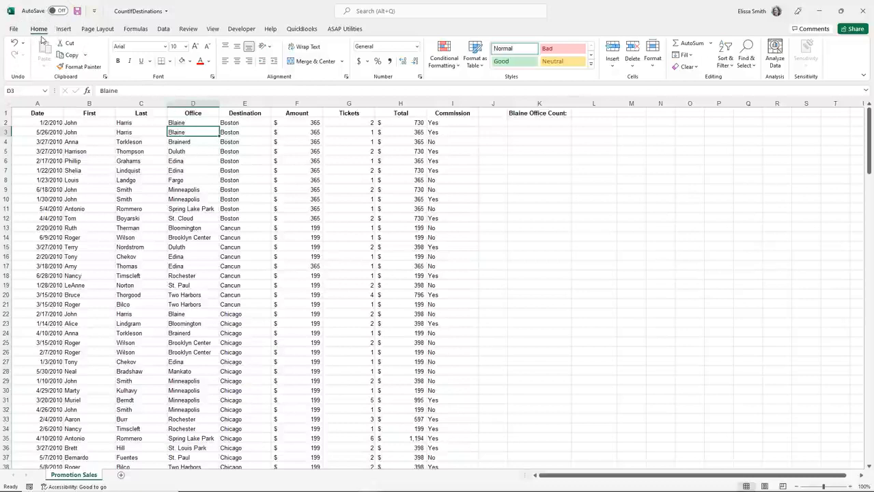
pyautogui.click(724, 68)
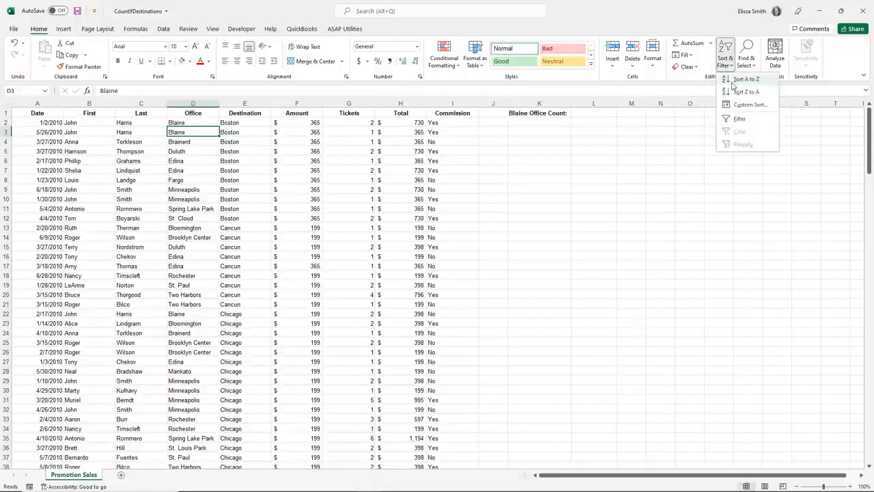
pyautogui.click(734, 82)
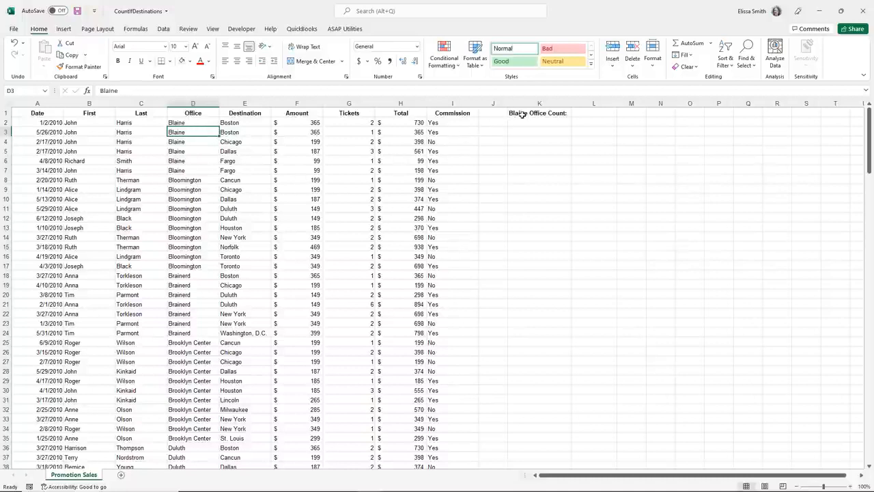
# Insert a COUNTIF function in L1 beside the Blaine Office Count label, finding it by searching for "countif".
pyautogui.click(586, 114)
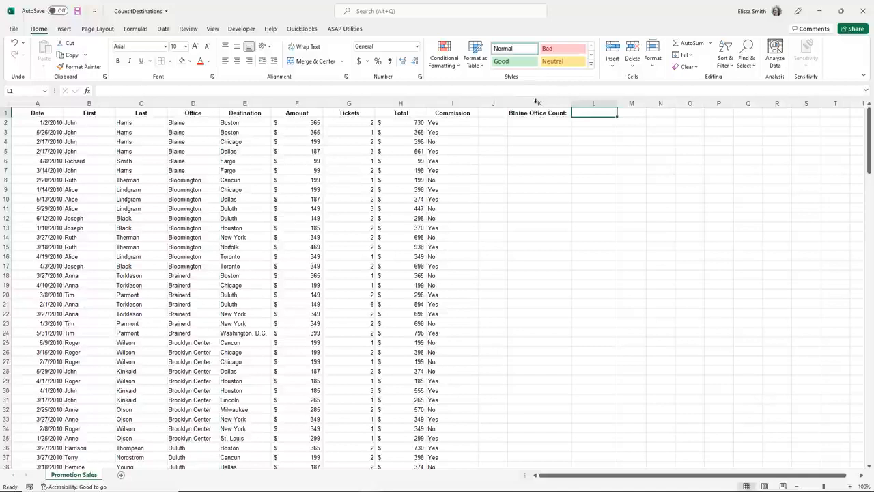
pyautogui.click(87, 92)
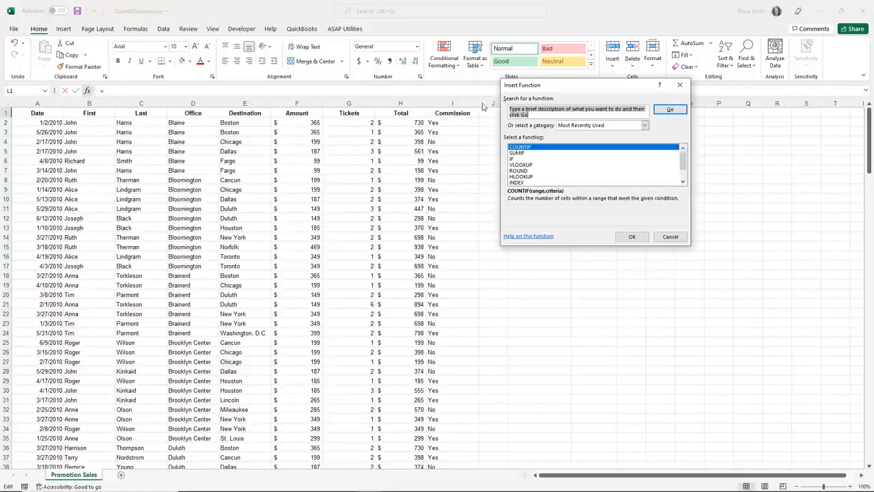
pyautogui.write('countif')
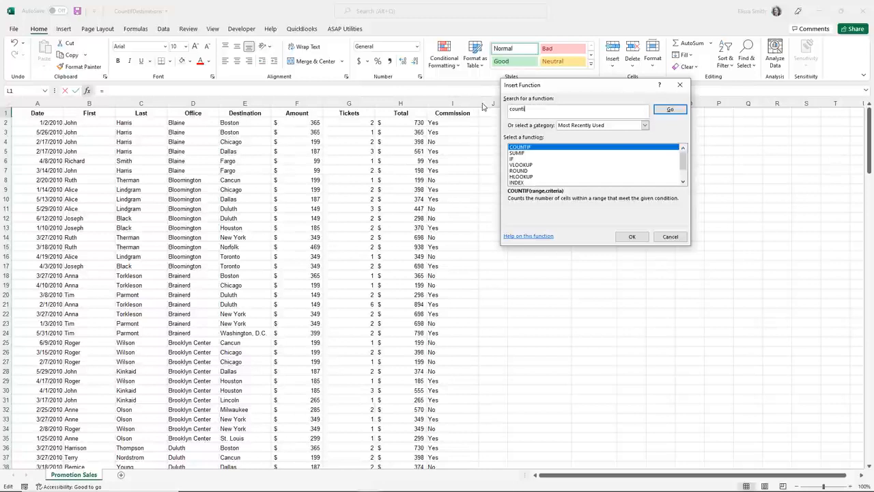
pyautogui.click(670, 111)
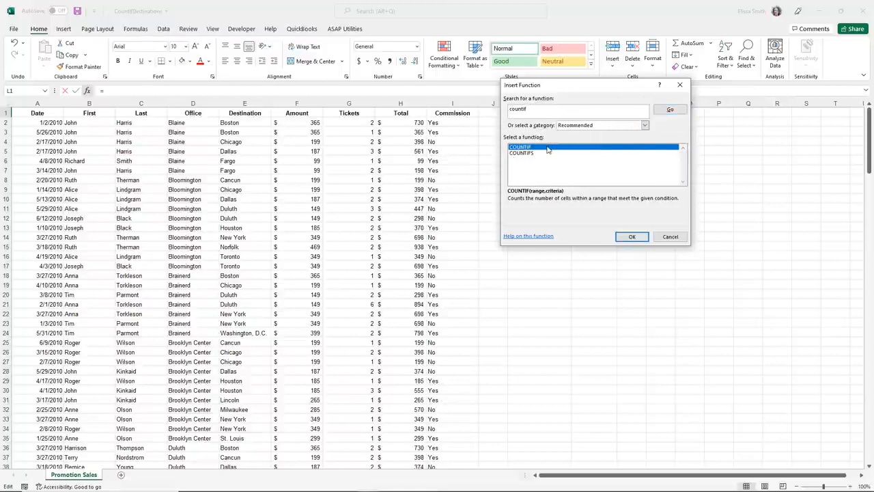
pyautogui.click(629, 237)
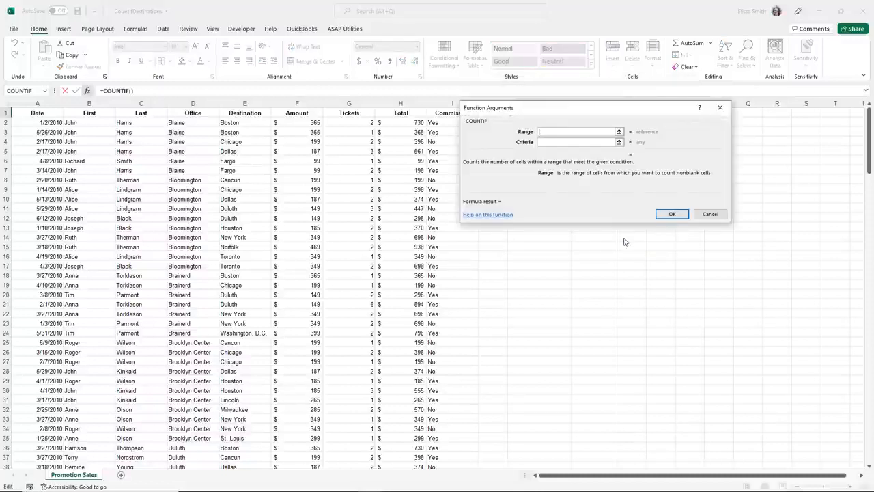
# Set the COUNTIF range to the offices in D2:D200 and the criteria to "Blaine", and complete the formula.
pyautogui.press('ctrl')
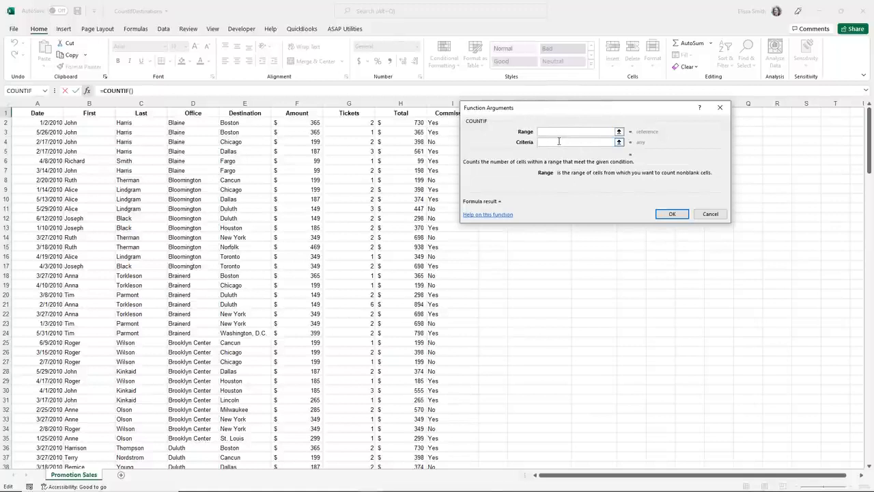
pyautogui.click(179, 123)
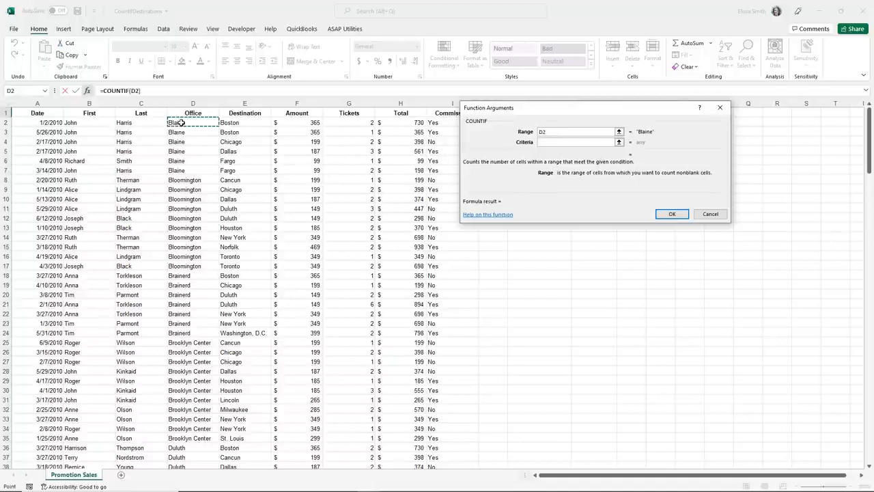
pyautogui.hotkey('ctrl', 'shift', 'Down')
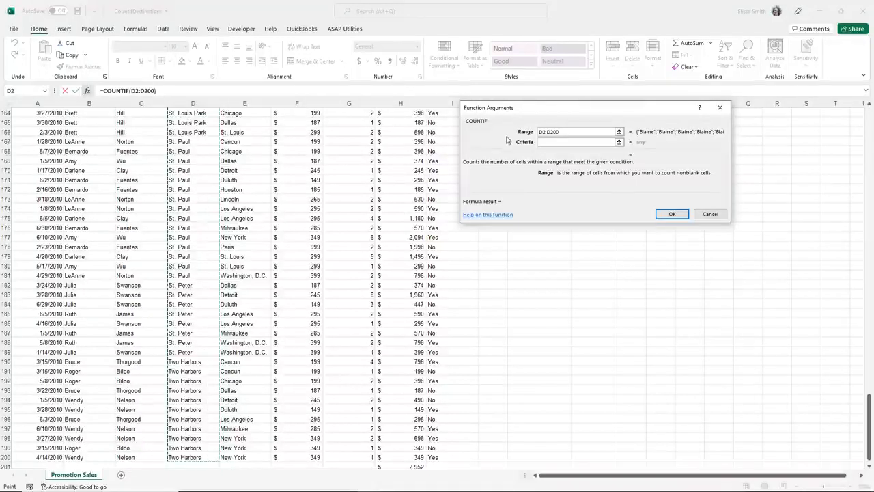
pyautogui.click(544, 141)
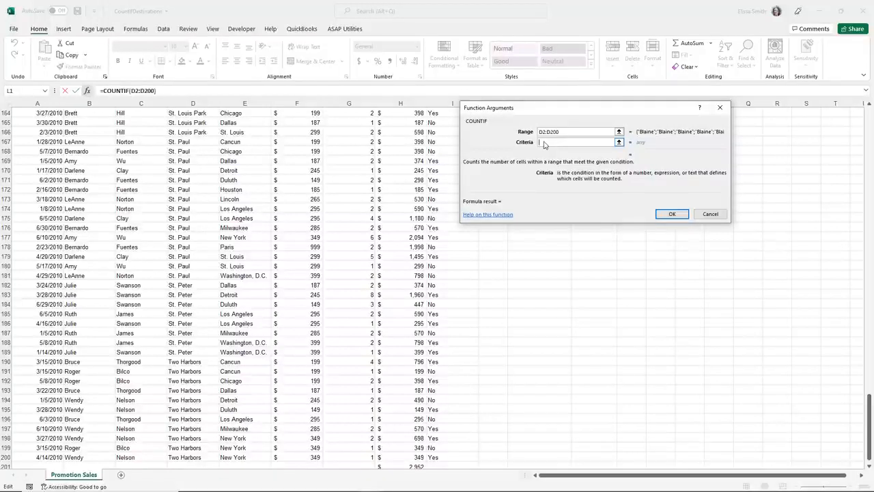
pyautogui.moveTo(513, 113); pyautogui.dragTo(507, 157)
pyautogui.write('"Blaine"')
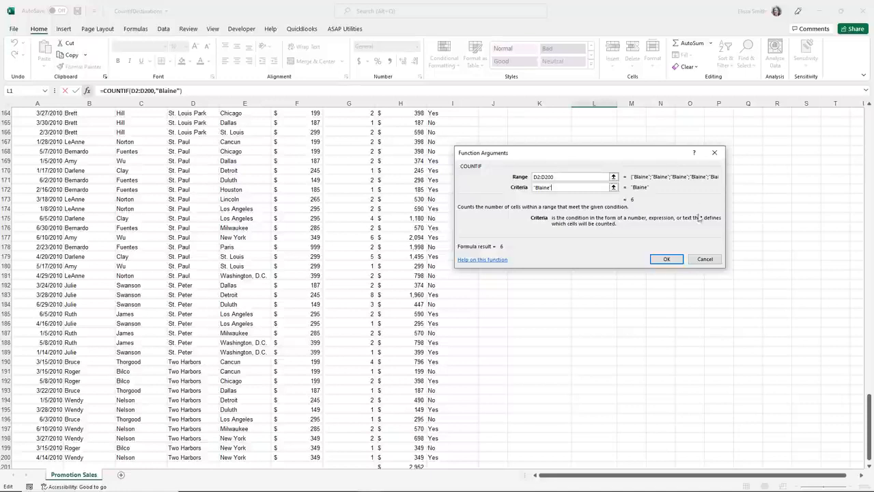
pyautogui.click(664, 260)
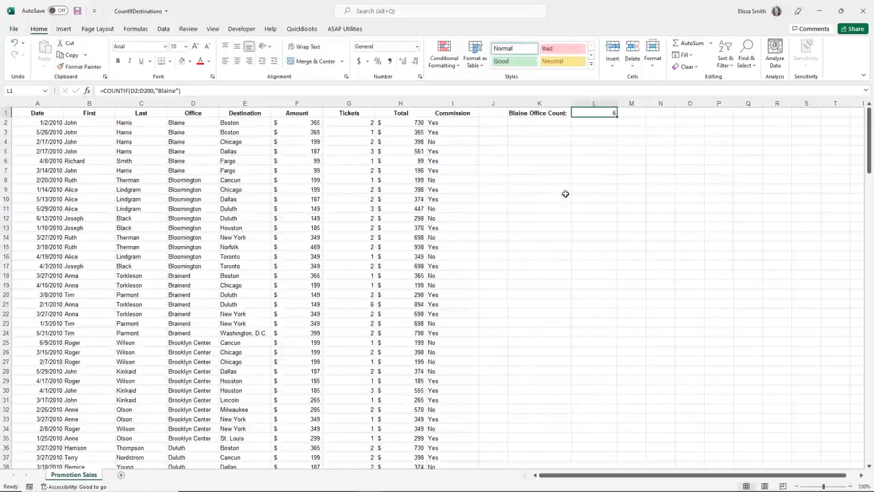
# Check the COUNTIF result by selecting the Blaine offices in D2:D7 and comparing the selection's count.
pyautogui.scroll(3, 579, 132)
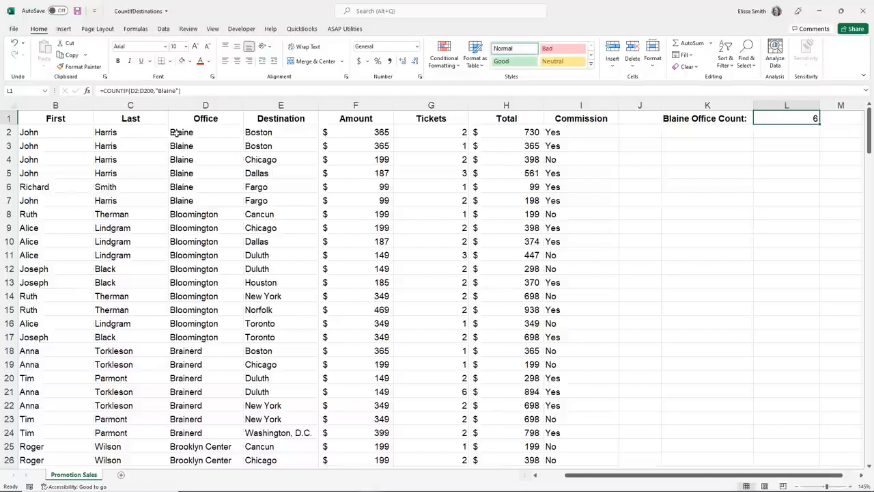
pyautogui.moveTo(176, 133); pyautogui.dragTo(188, 198)
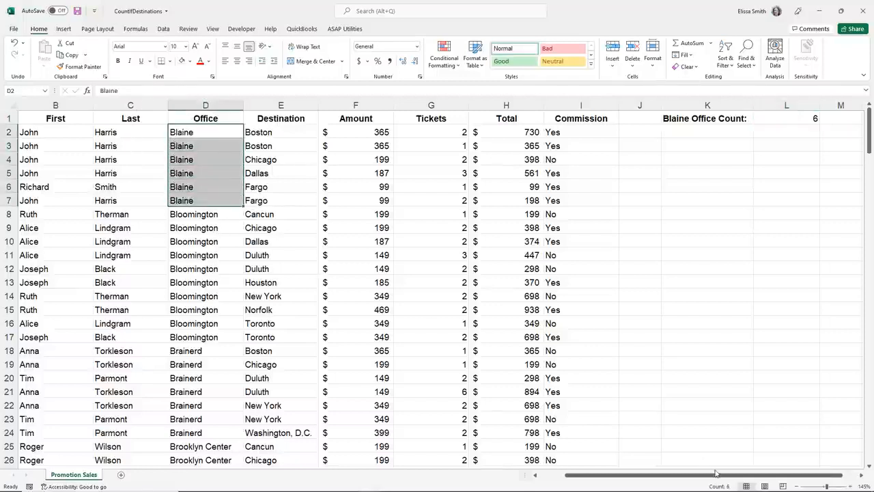
pyautogui.hotkey('ctrl', 'q')
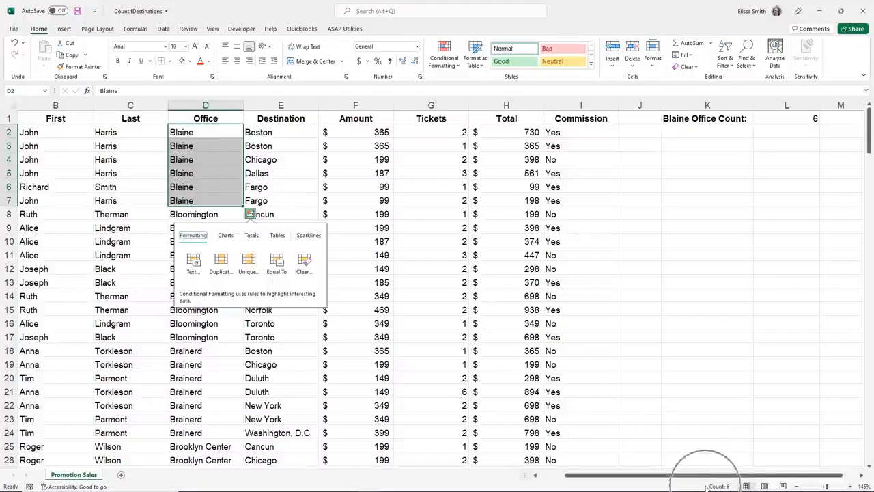
pyautogui.click(405, 199)
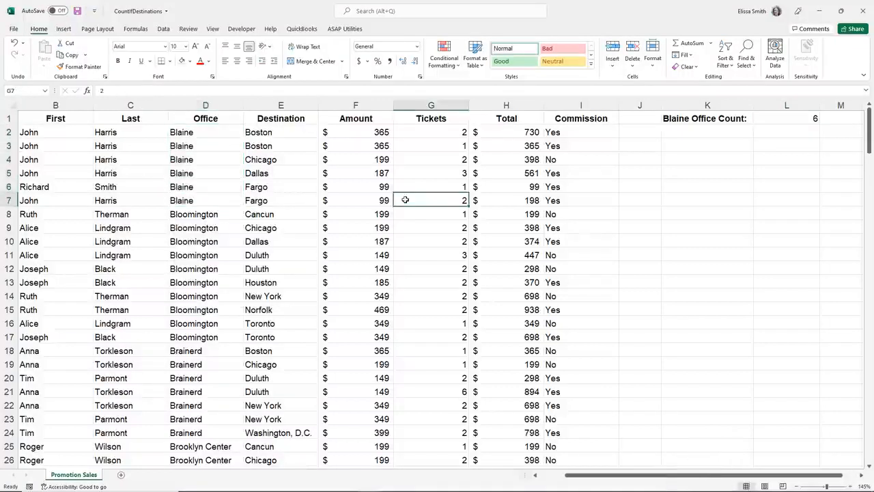
# Change the label in K1 to "Brainerd Office Count:".
pyautogui.click(768, 121)
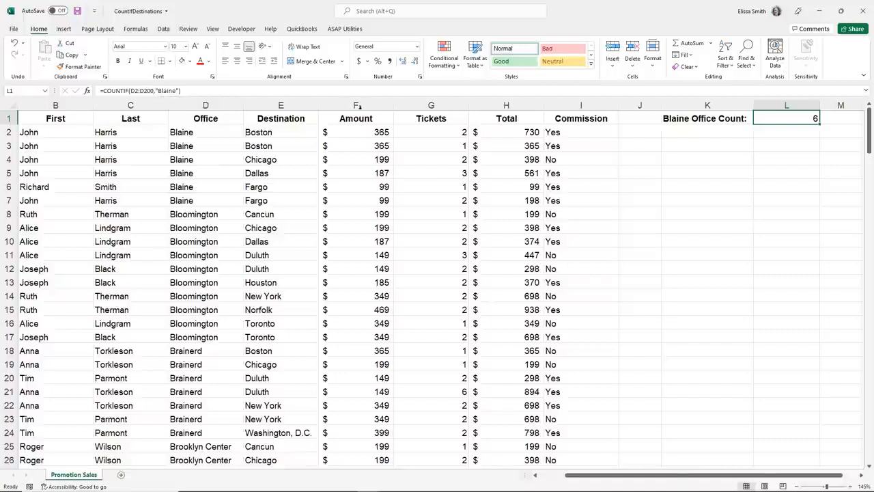
pyautogui.click(678, 119)
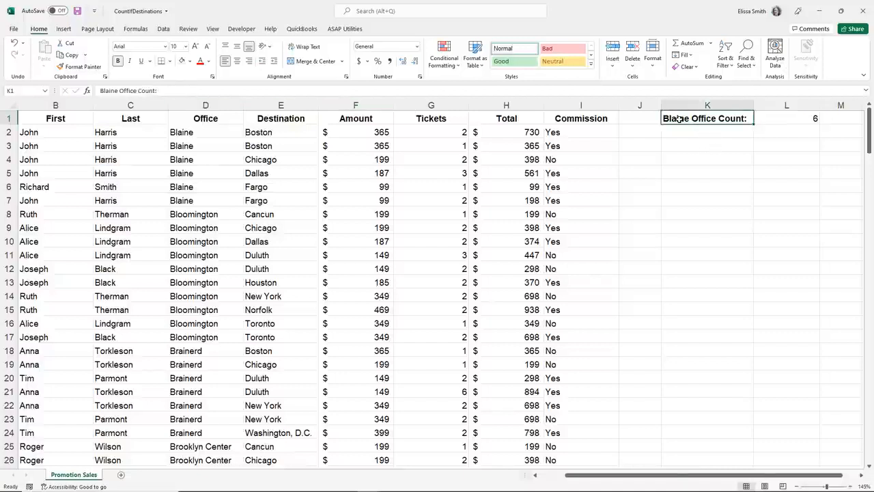
pyautogui.doubleClick(678, 119)
pyautogui.doubleClick(678, 119)
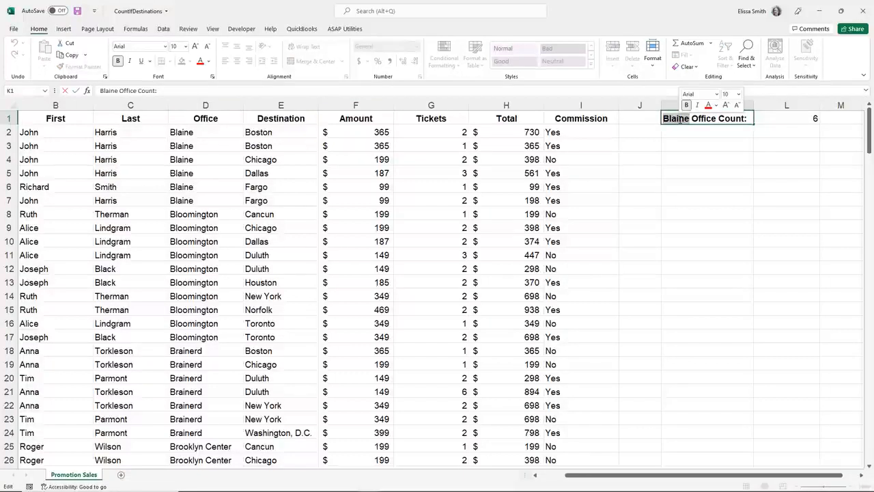
pyautogui.write('Brainerd')
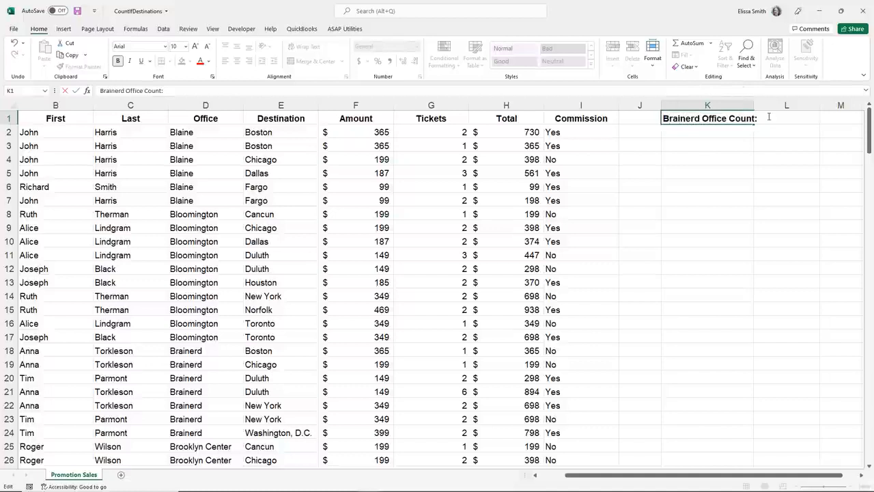
pyautogui.click(765, 150)
# Change the criteria of the COUNTIF formula in L1 to "Brainerd".
pyautogui.click(771, 120)
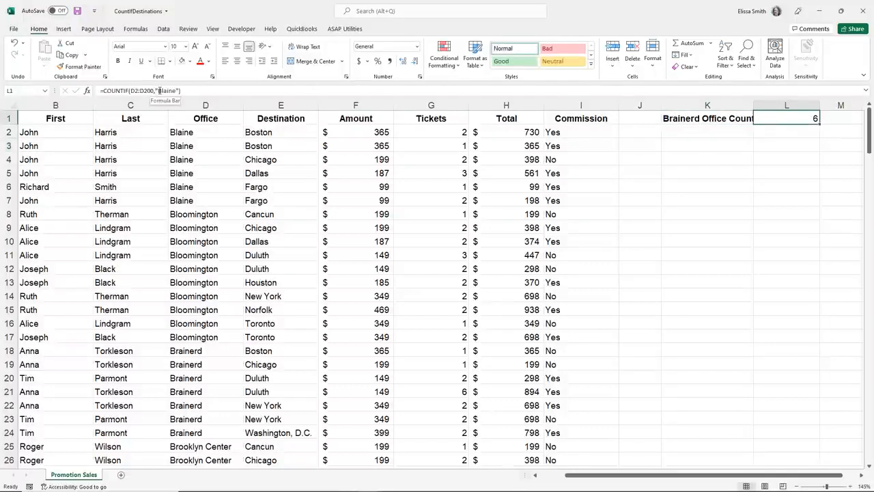
pyautogui.moveTo(157, 90); pyautogui.dragTo(177, 90)
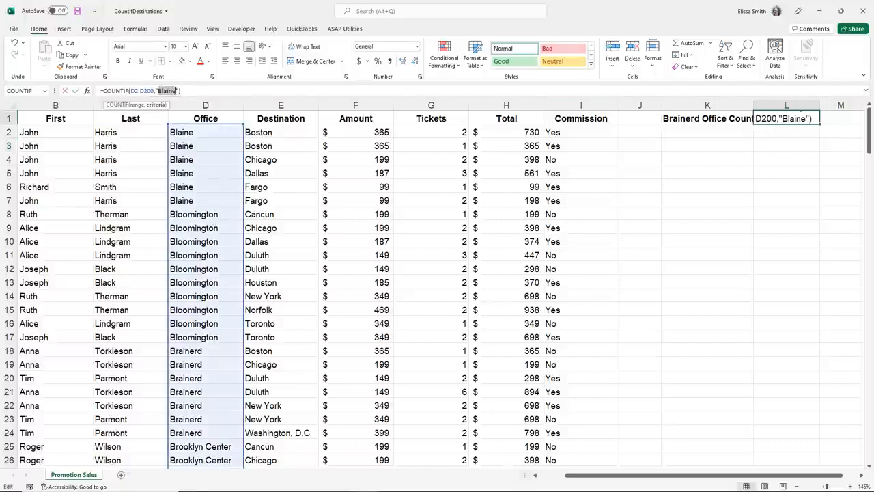
pyautogui.write('Brainerd')
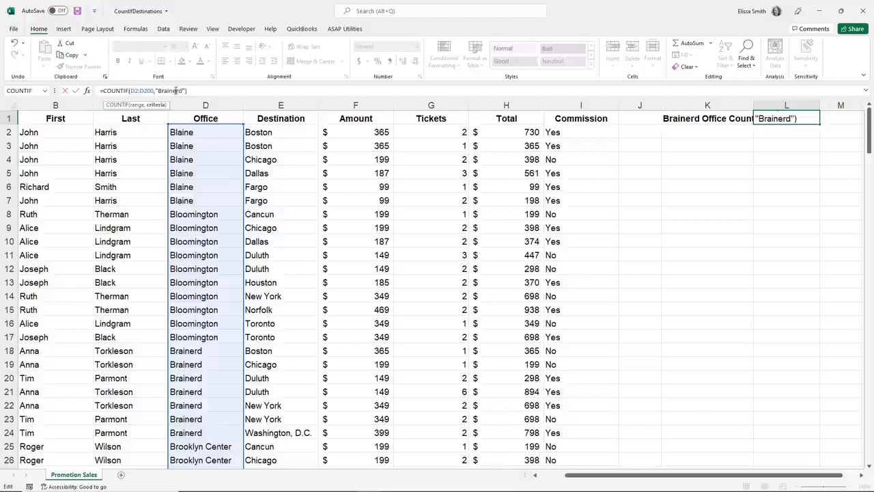
pyautogui.press('Return')
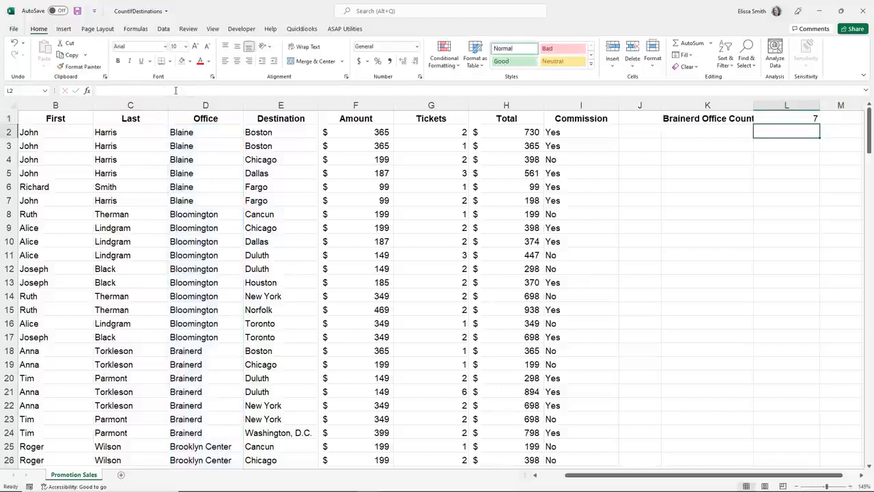
# Check the new COUNTIF result by selecting the Brainerd offices in D18:D24 and comparing the selection's count.
pyautogui.click(186, 353)
pyautogui.moveTo(186, 354); pyautogui.dragTo(180, 431)
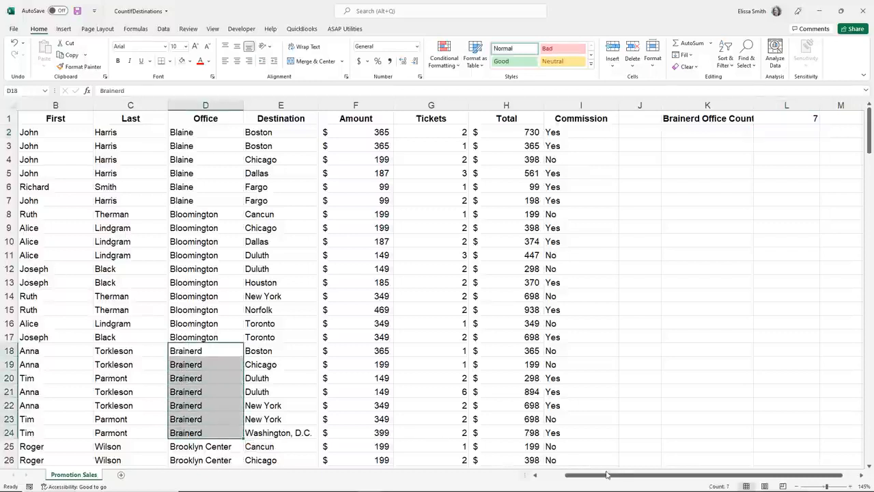
pyautogui.hotkey('ctrl', 'q')
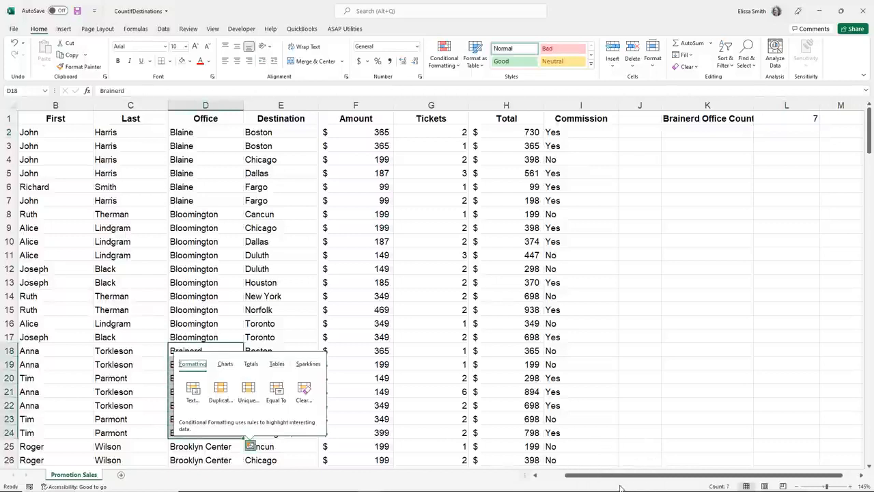
pyautogui.press('Escape')
pyautogui.click(244, 268)
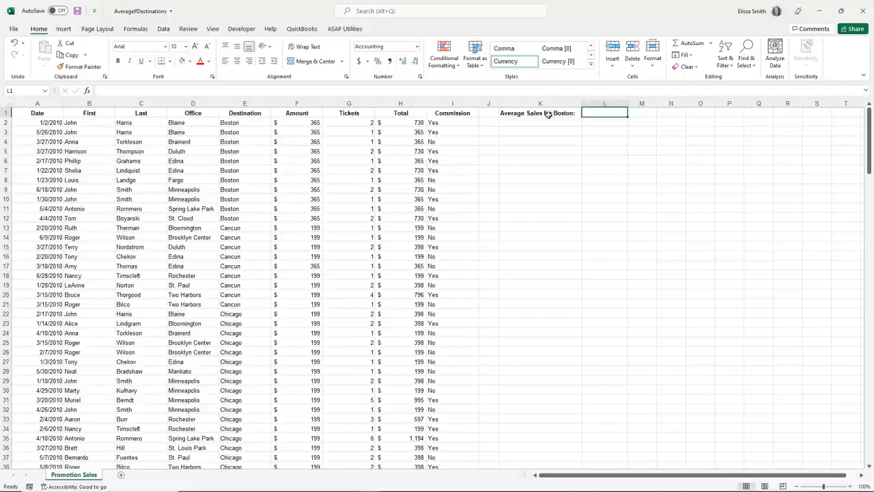
# Select the result cell L1 beside the Average Sales for Boston label in the AverageIfDestinations workbook.
pyautogui.click(239, 123)
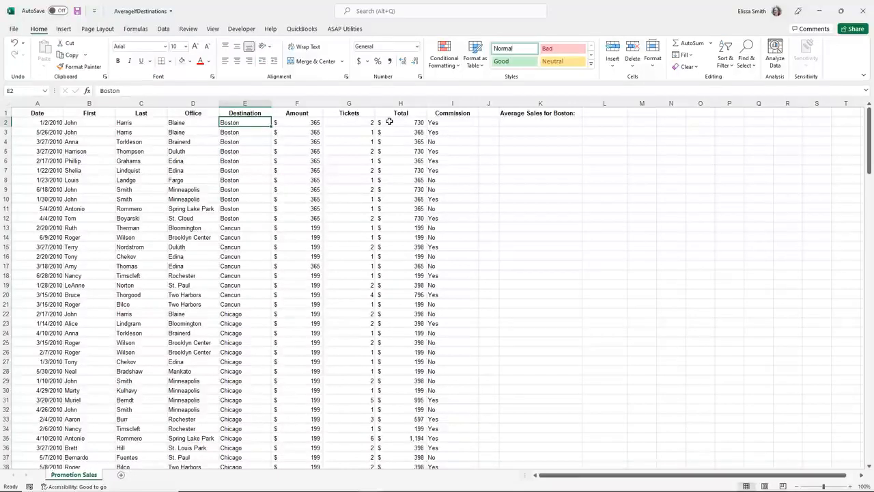
pyautogui.click(595, 113)
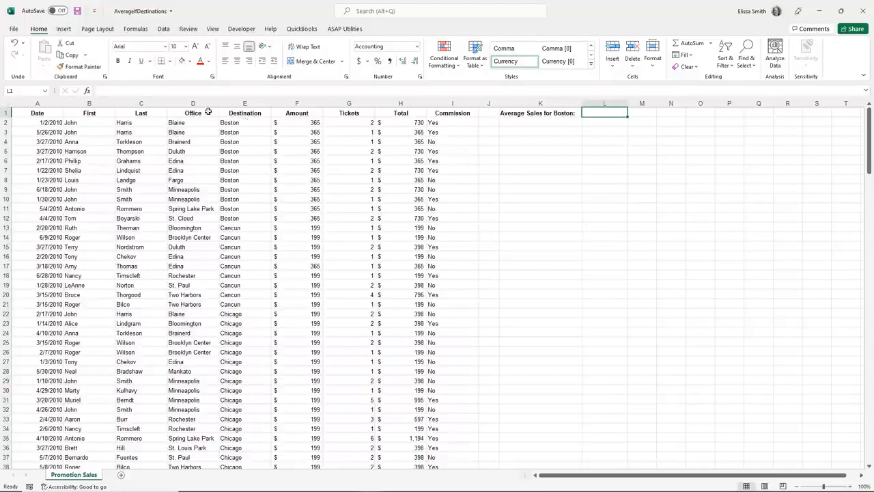
# Search for the averageif function and start an AVERAGEIF formula in L1 beside the Boston average sales label.
pyautogui.click(88, 91)
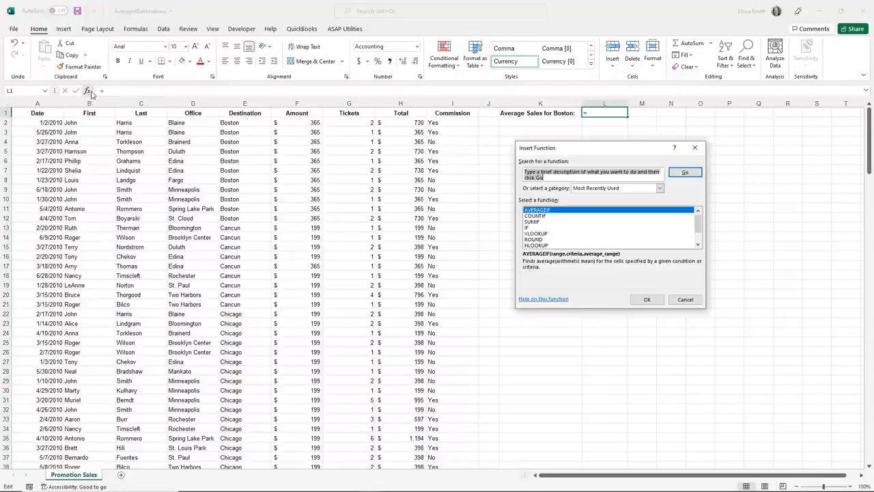
pyautogui.write('a')
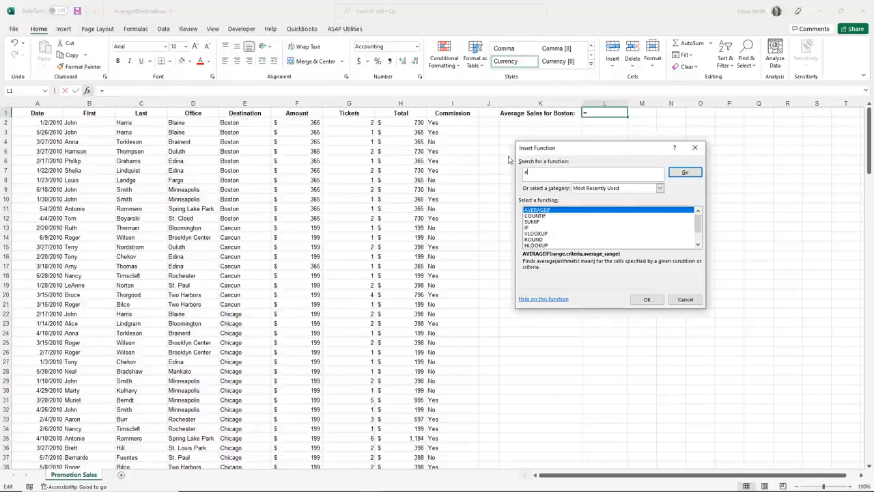
pyautogui.write('veaageif')
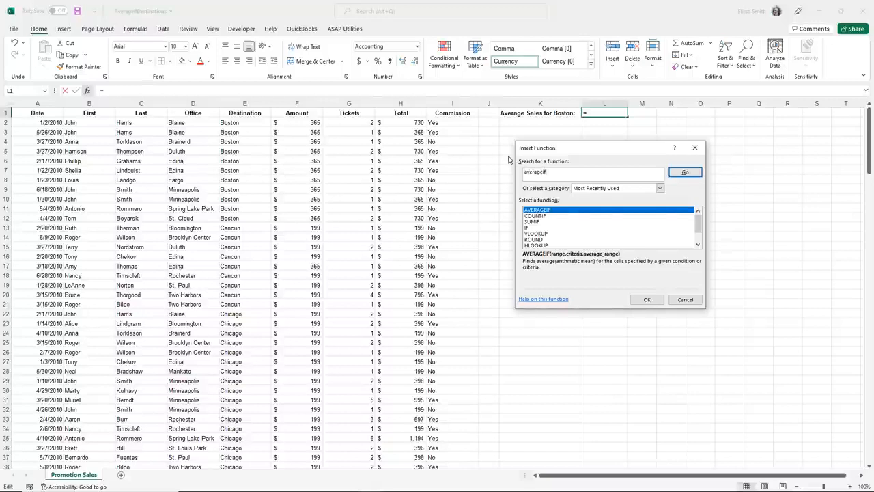
pyautogui.press('Return')
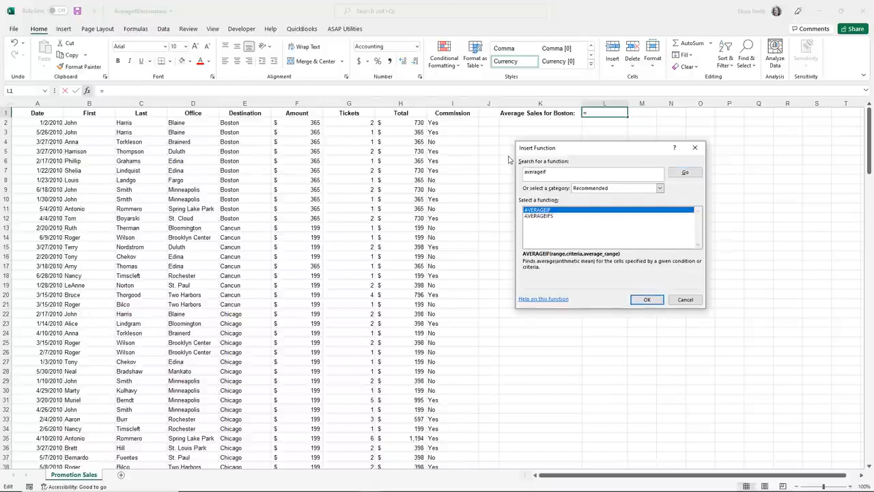
pyautogui.doubleClick(556, 210)
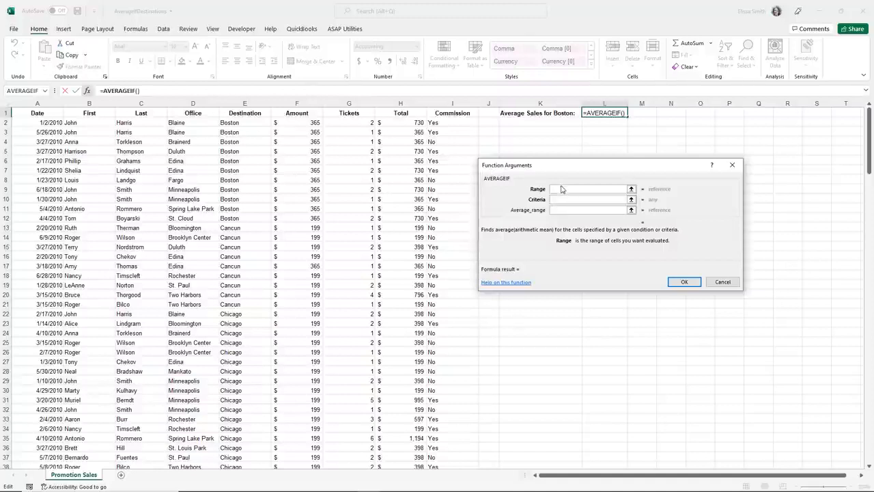
# Set the AVERAGEIF range to the destinations in E2:E200 and the criteria to "=Boston".
pyautogui.click(560, 189)
pyautogui.click(233, 123)
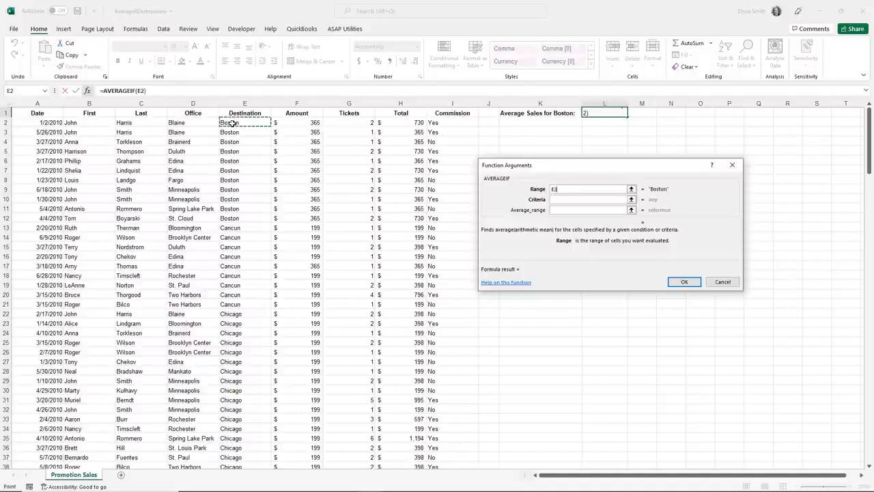
pyautogui.hotkey('ctrl', 'shift', 'Down')
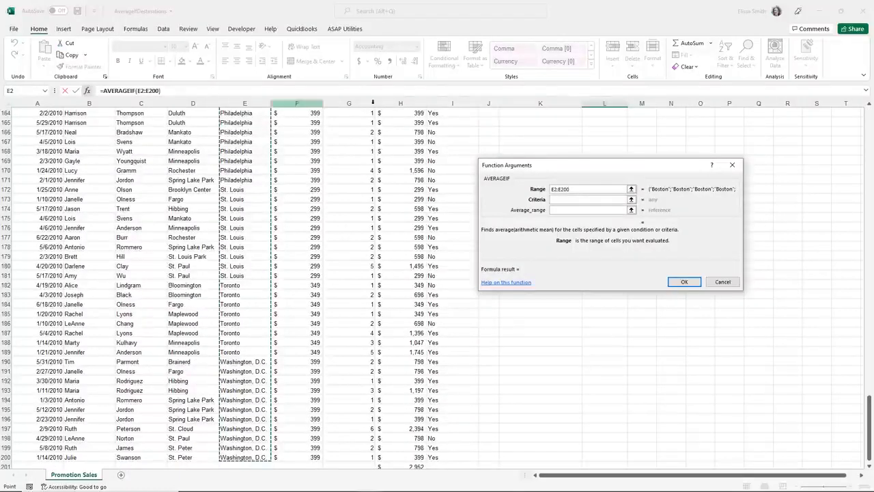
pyautogui.click(556, 200)
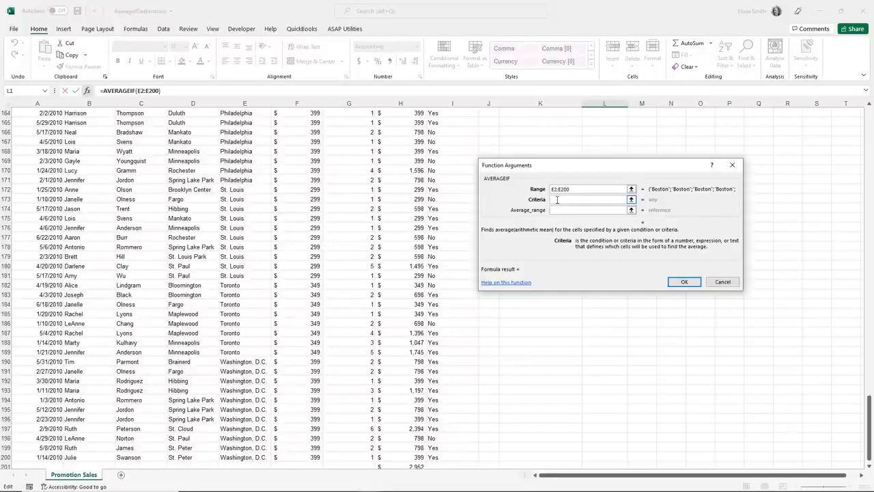
pyautogui.write('"=Boston')
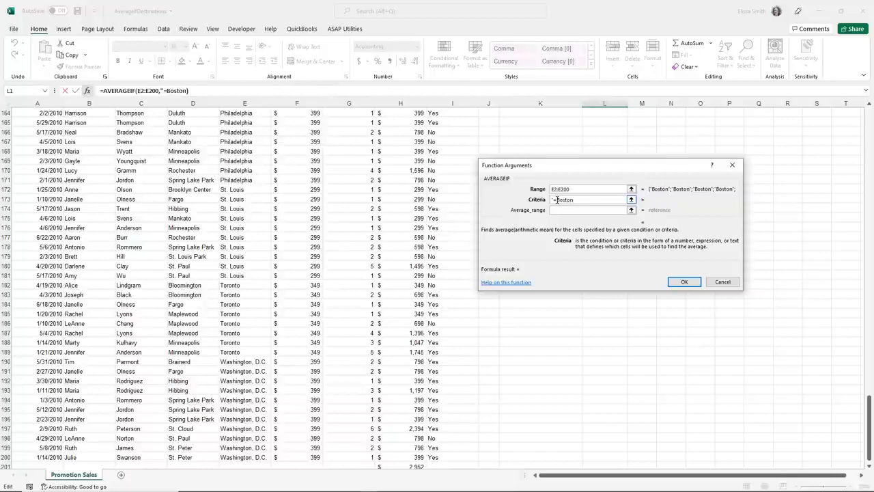
pyautogui.write('"')
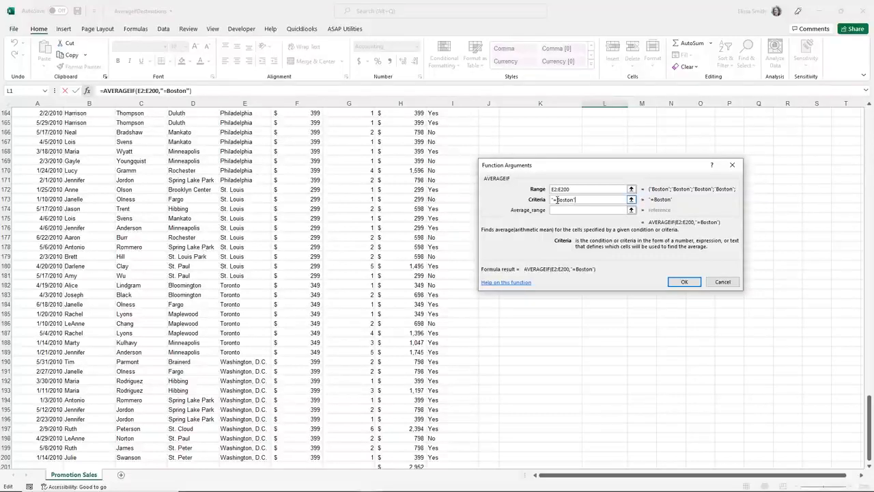
# Set the average range to H2:H201 in the Total column and complete the AVERAGEIF formula.
pyautogui.click(554, 211)
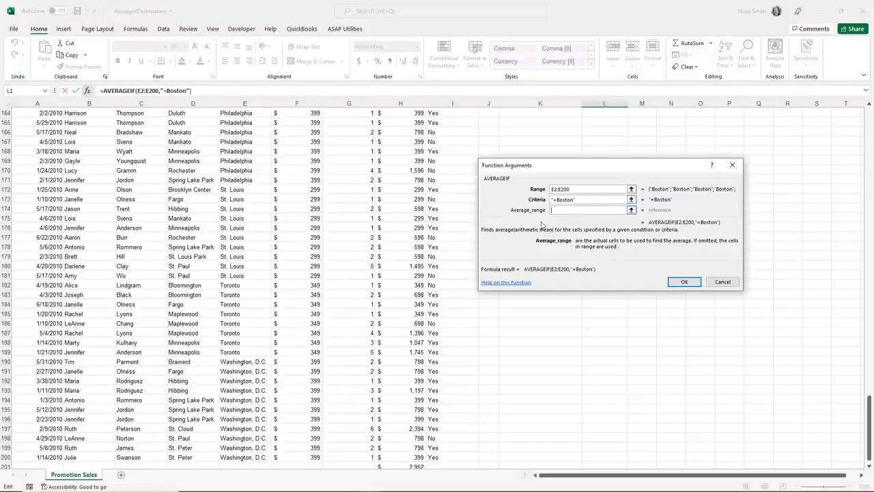
pyautogui.scroll(20, 374, 210)
pyautogui.scroll(20, 374, 210)
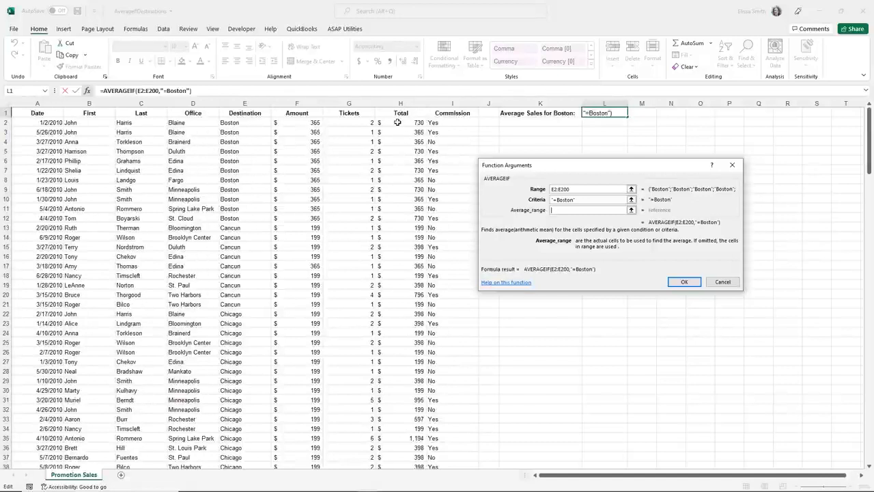
pyautogui.click(397, 122)
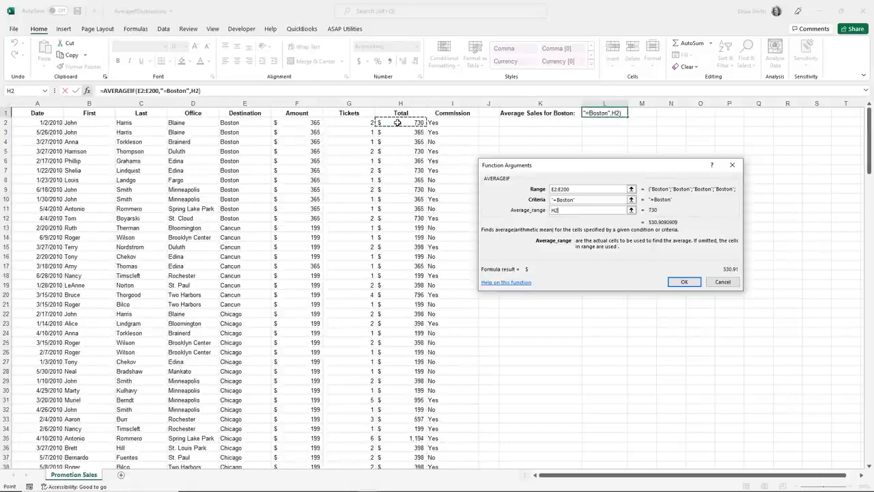
pyautogui.hotkey('ctrl', 'shift', 'Down')
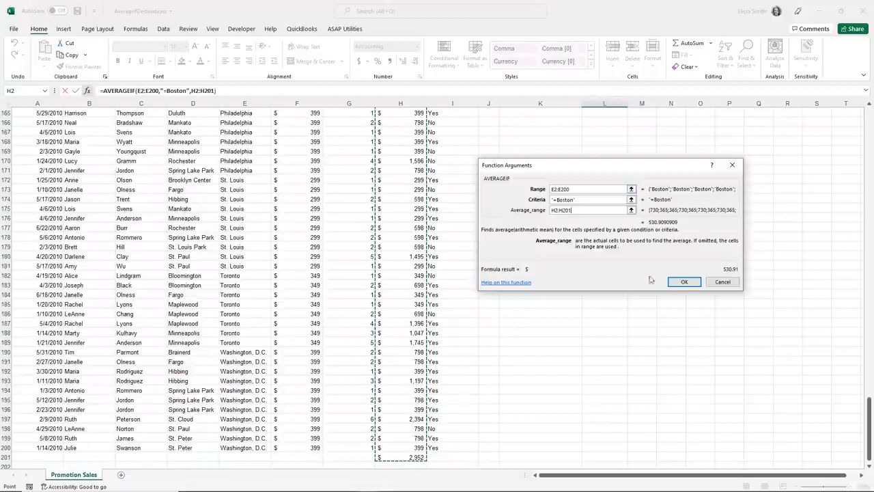
pyautogui.click(682, 282)
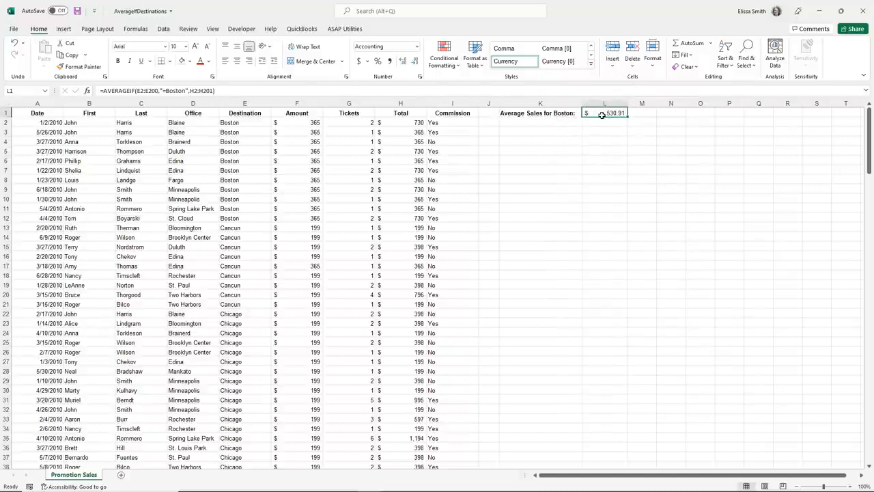
# Check which calculations, such as Average, Count and Sum, are enabled for the status bar.
pyautogui.rightClick(412, 487)
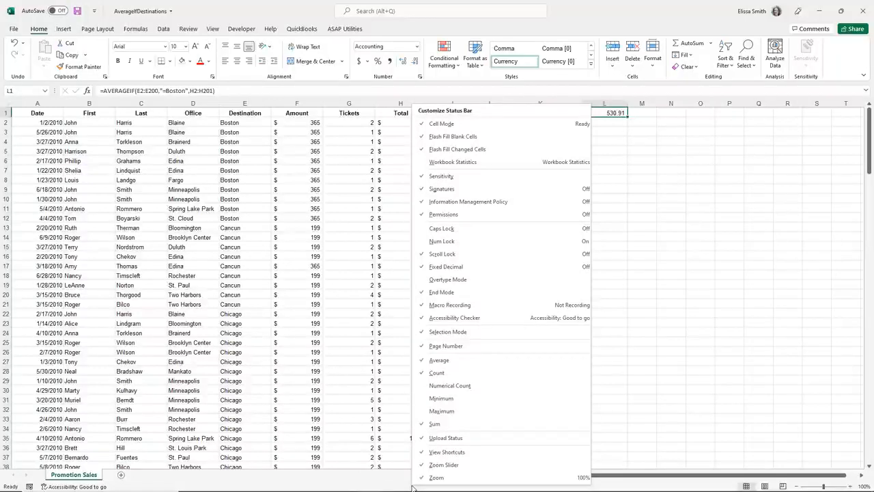
pyautogui.click(425, 373)
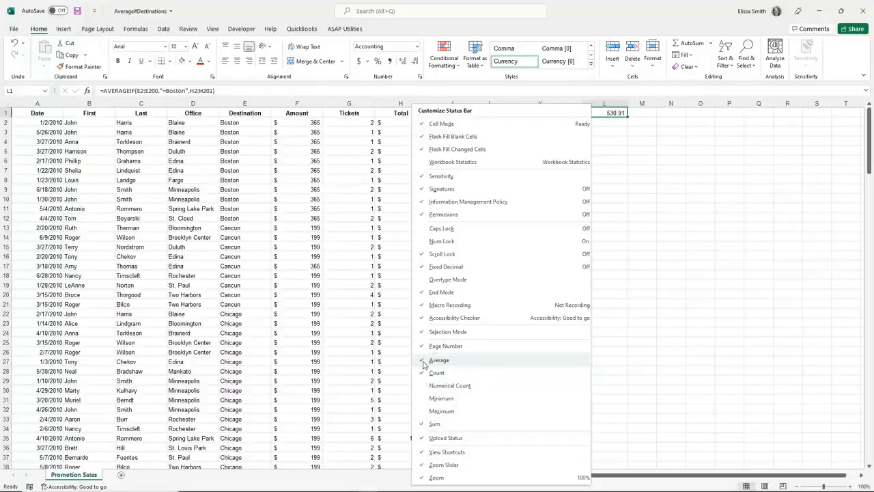
pyautogui.click(314, 349)
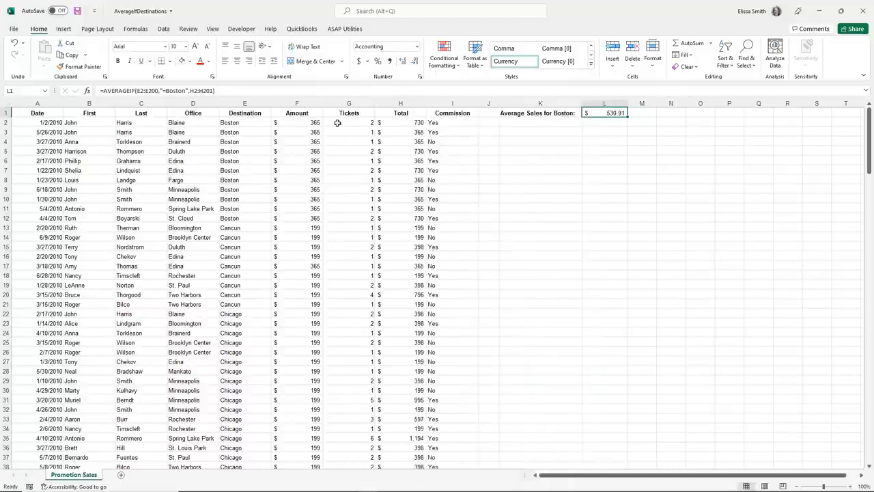
# Check the average of the Boston totals in H2:H12 and review the cell references in the L1 formula.
pyautogui.moveTo(390, 119); pyautogui.dragTo(396, 217)
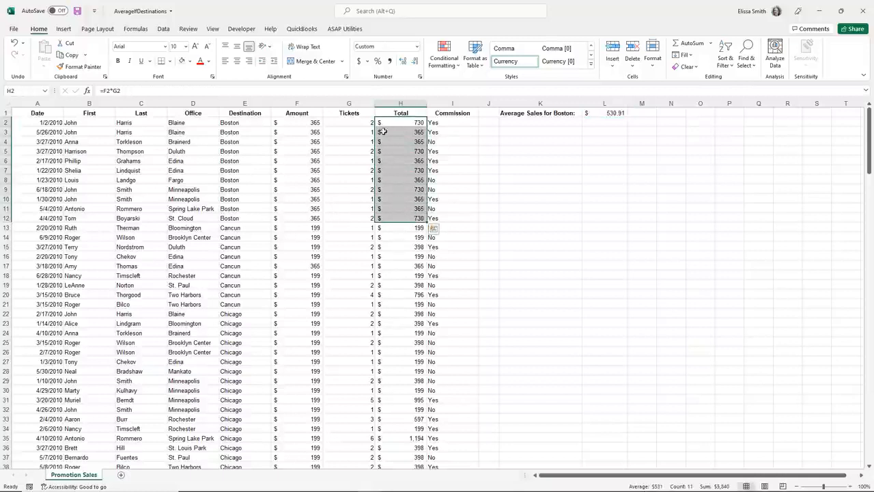
pyautogui.moveTo(383, 124); pyautogui.dragTo(396, 217)
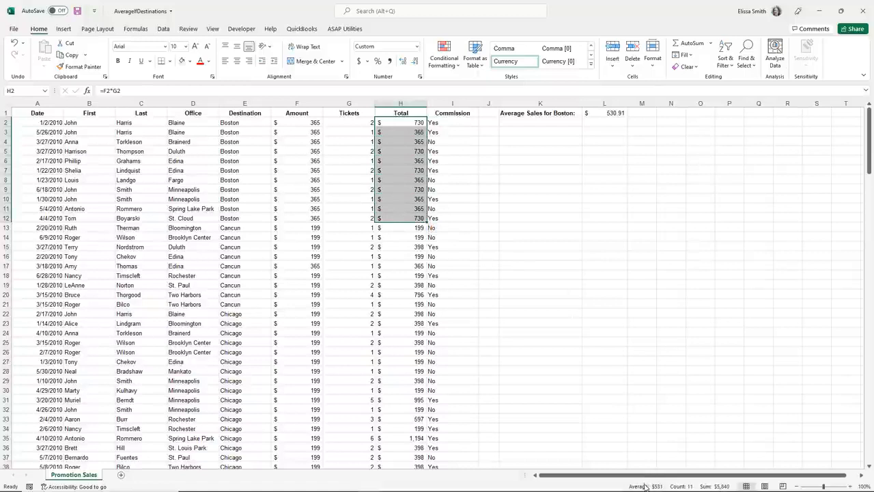
pyautogui.hotkey('ctrl', 'q')
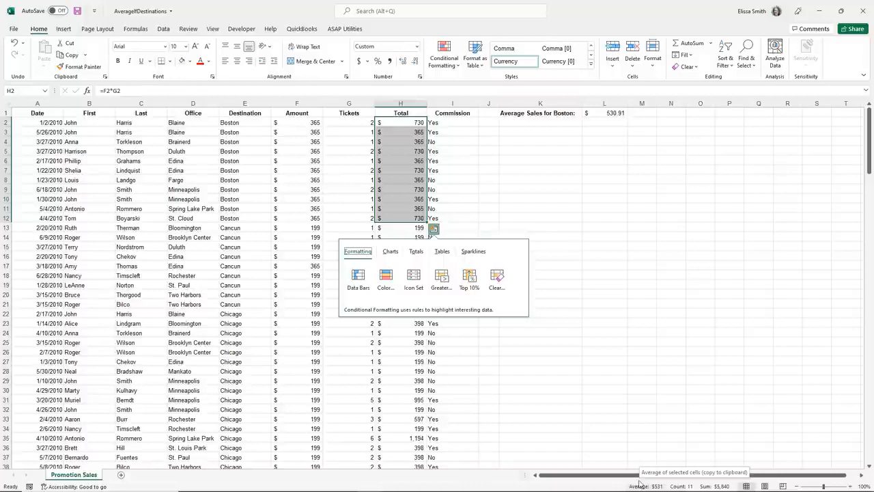
pyautogui.doubleClick(608, 112)
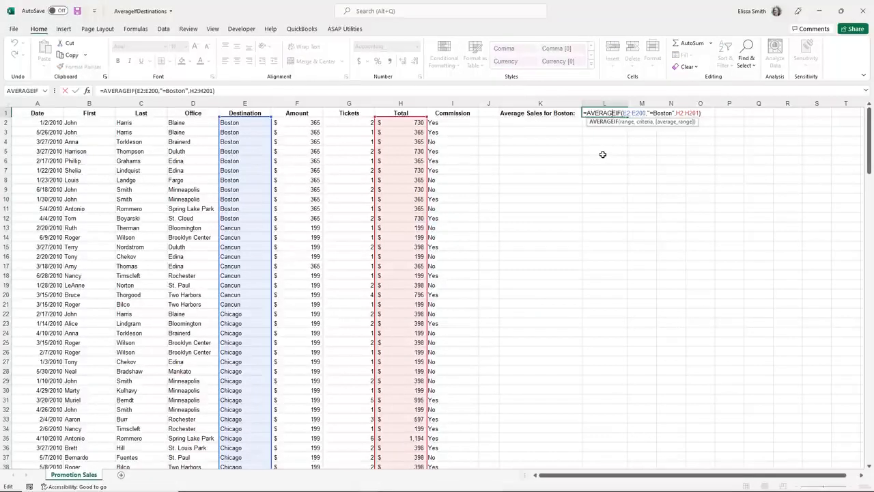
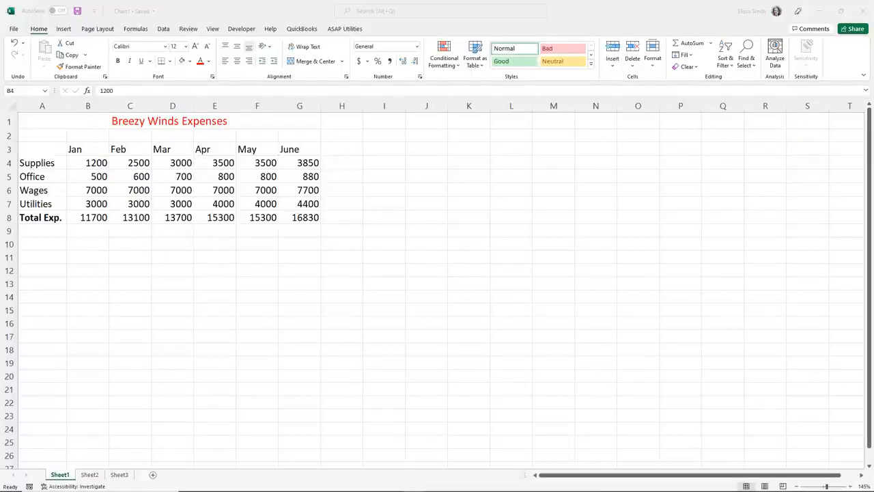
# Examine the January total's formula and the Total Exp. row in the Breezy Winds Expenses sheet.
pyautogui.click(107, 224)
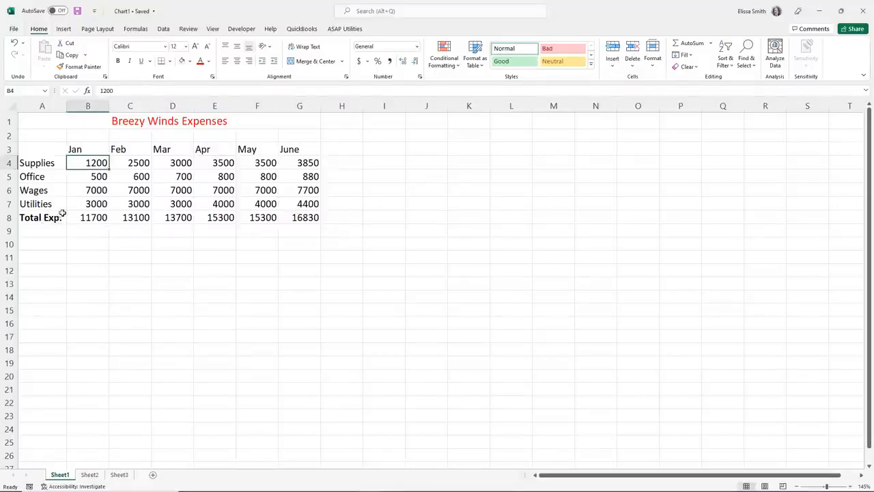
pyautogui.click(96, 217)
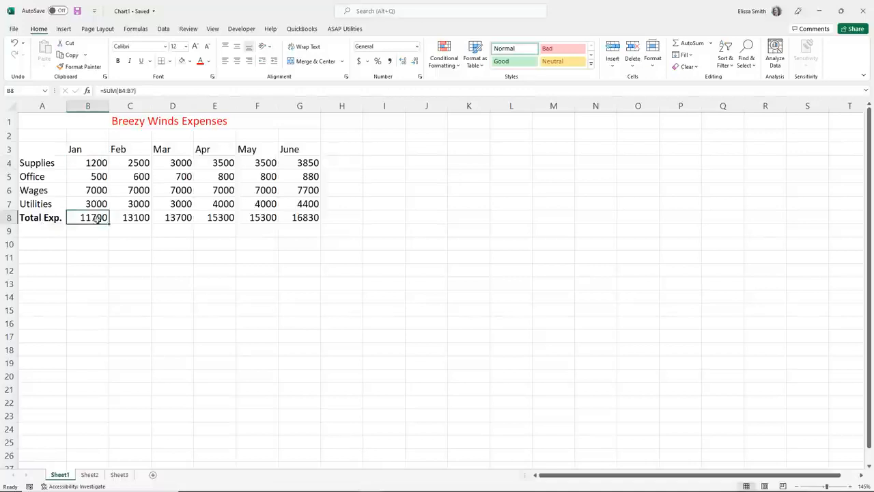
pyautogui.click(132, 232)
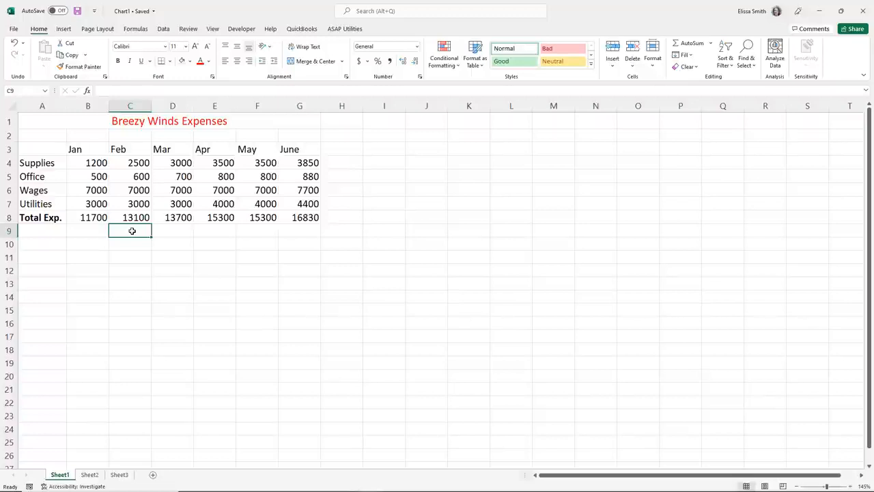
pyautogui.click(11, 218)
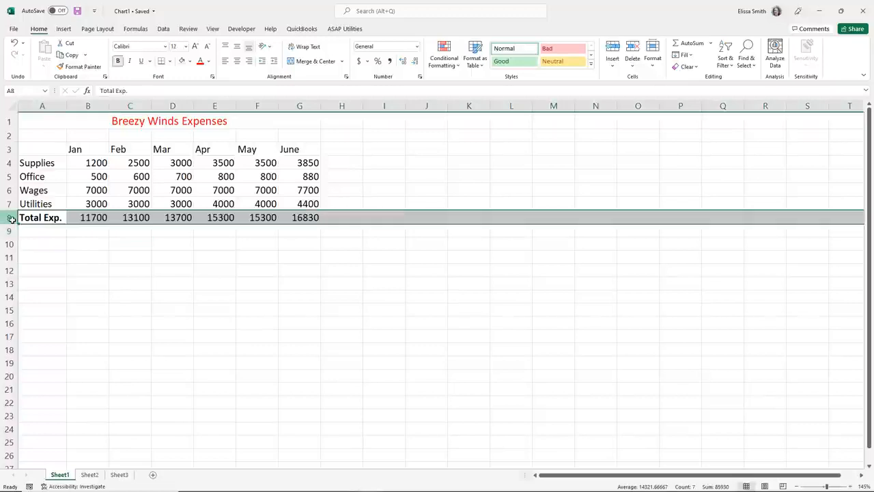
pyautogui.click(72, 239)
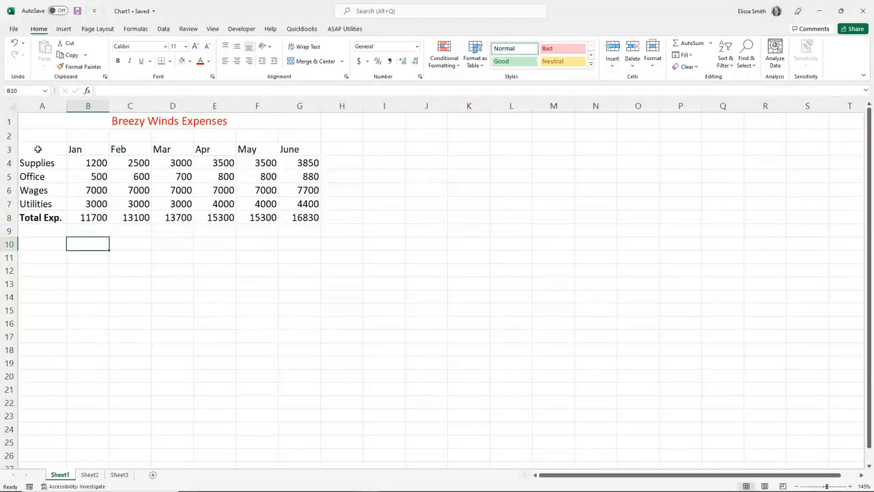
# Open the recommended charts for the monthly expense data in A3:G7, leaving out the Total Exp. row.
pyautogui.moveTo(38, 148); pyautogui.dragTo(294, 202)
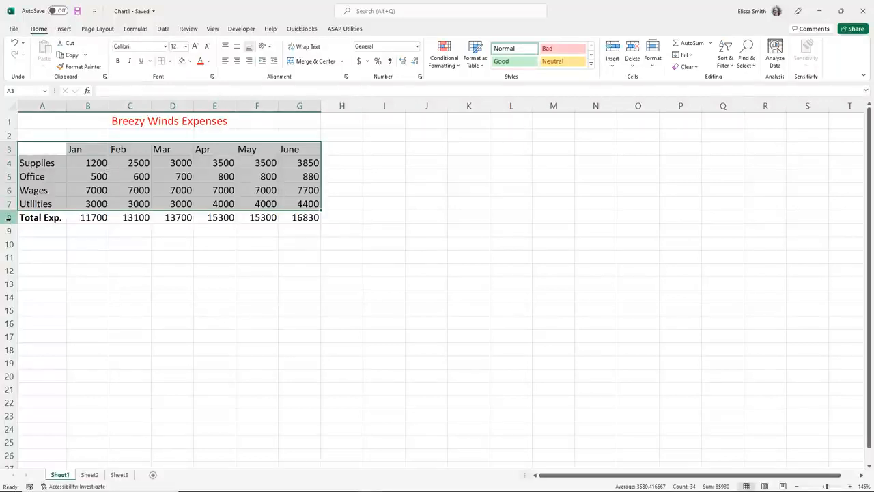
pyautogui.click(63, 29)
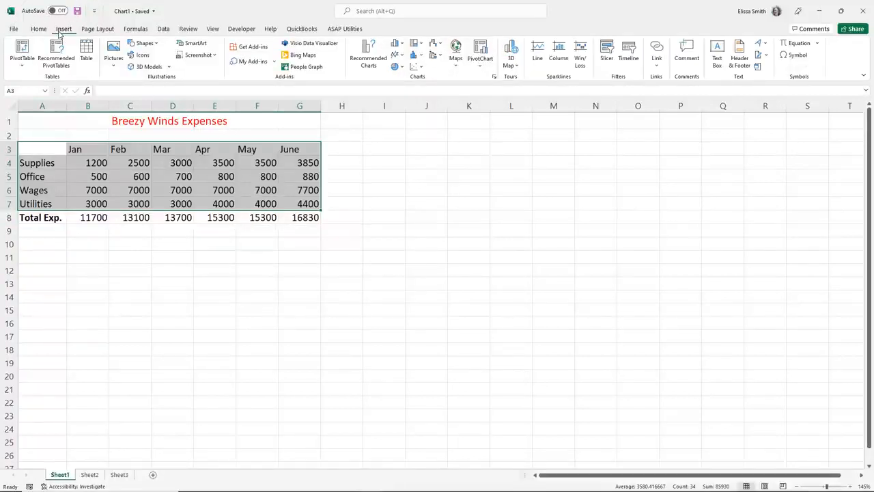
pyautogui.click(368, 63)
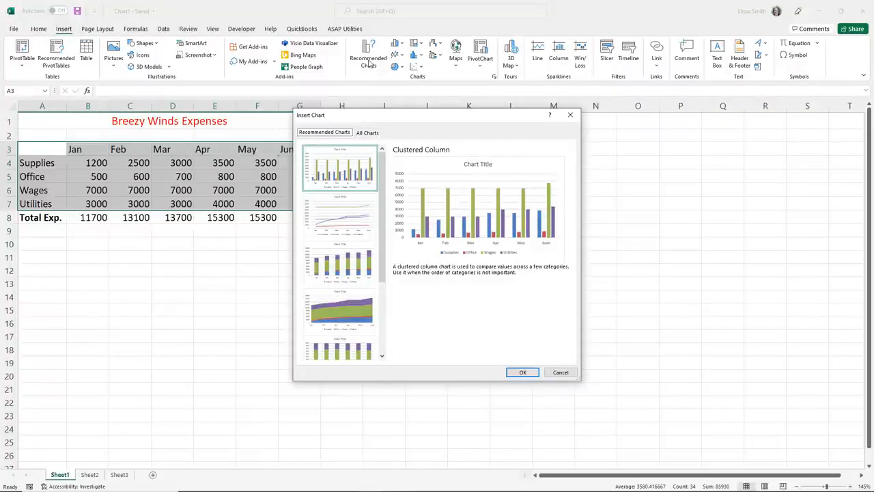
# Preview the recommended charts, including Line, Stacked Area and Funnel, and choose Clustered Column.
pyautogui.click(346, 216)
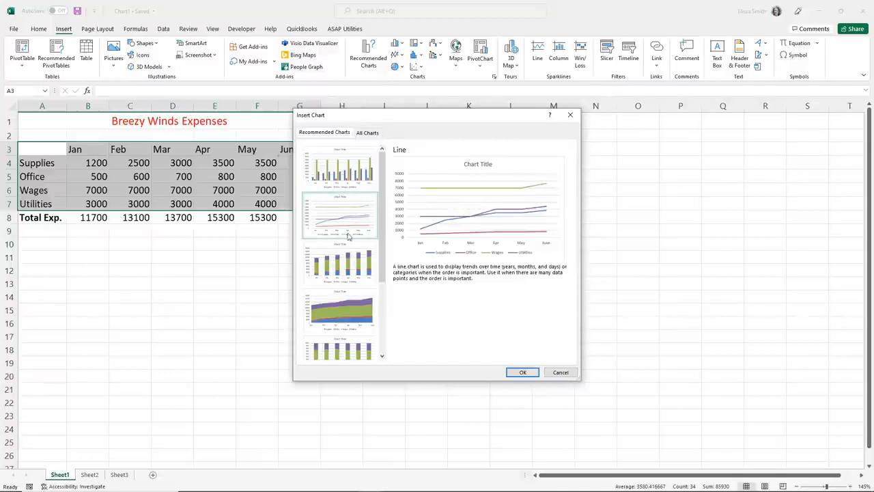
pyautogui.click(348, 259)
pyautogui.click(352, 303)
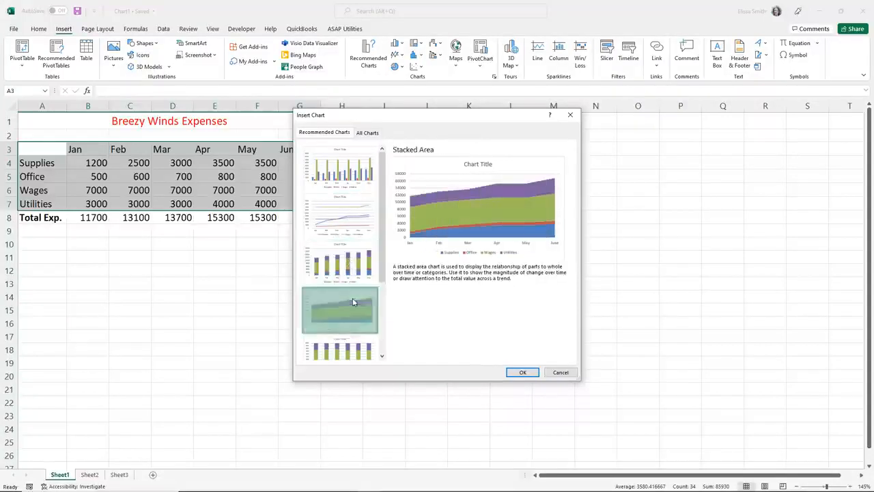
pyautogui.moveTo(382, 275); pyautogui.dragTo(382, 353)
pyautogui.click(342, 305)
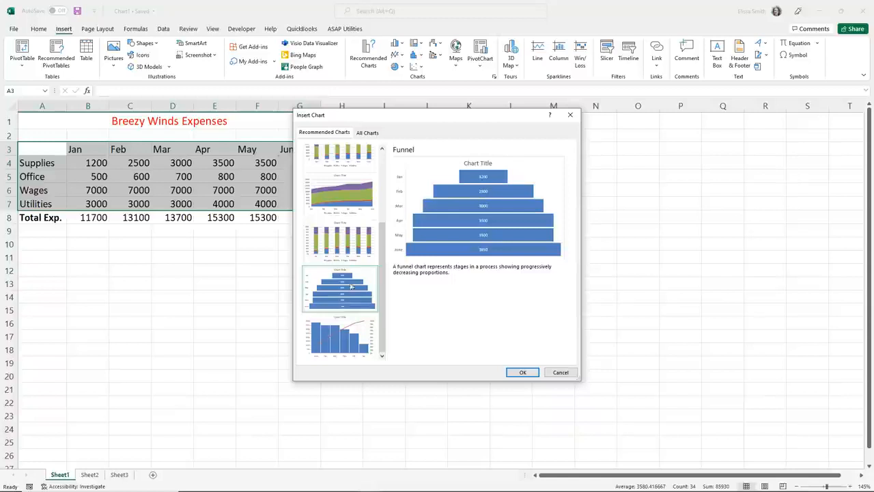
pyautogui.scroll(5, 384, 260)
pyautogui.click(339, 176)
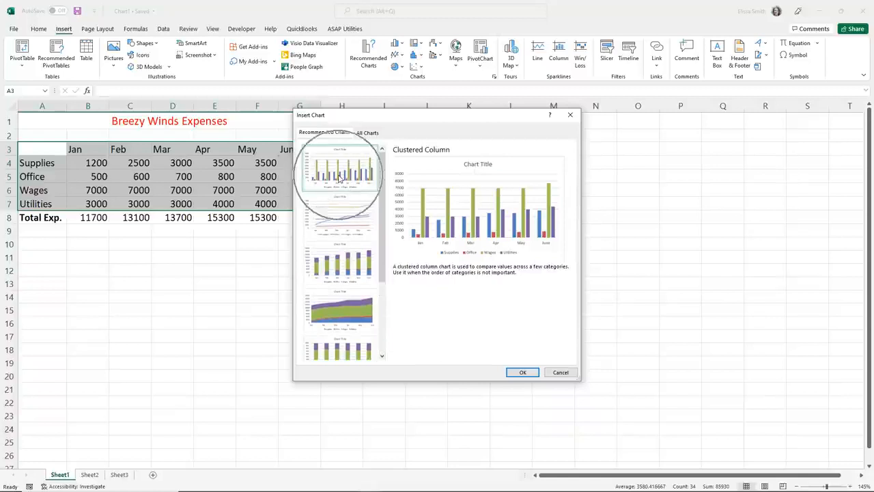
# Insert the Clustered Column chart and place it beside the expense data, starting at row 3.
pyautogui.click(517, 379)
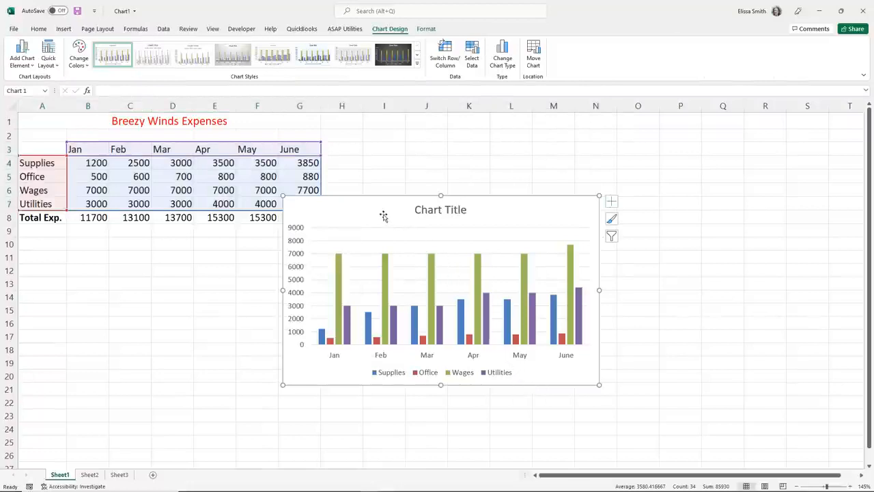
pyautogui.moveTo(384, 214); pyautogui.dragTo(463, 159)
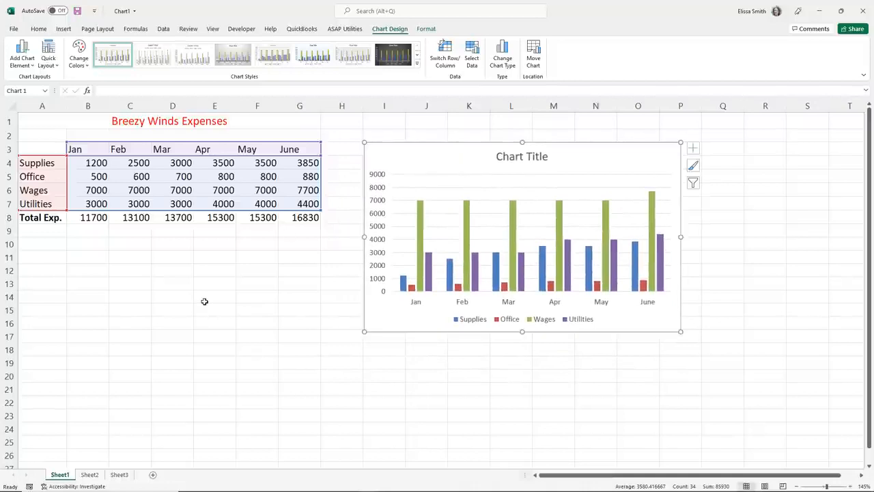
pyautogui.click(204, 301)
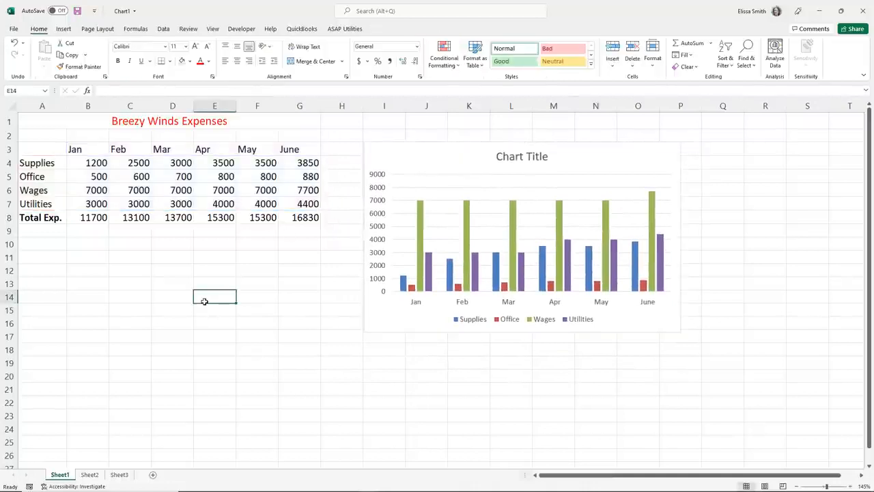
# Insert a Line with Markers chart from A3:G7, place it below the expense table and make it slightly smaller.
pyautogui.moveTo(31, 147); pyautogui.dragTo(319, 208)
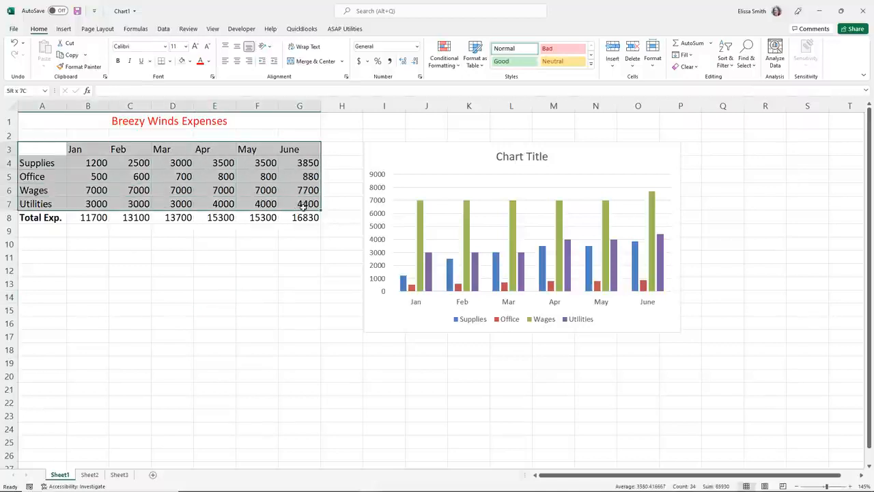
pyautogui.click(62, 29)
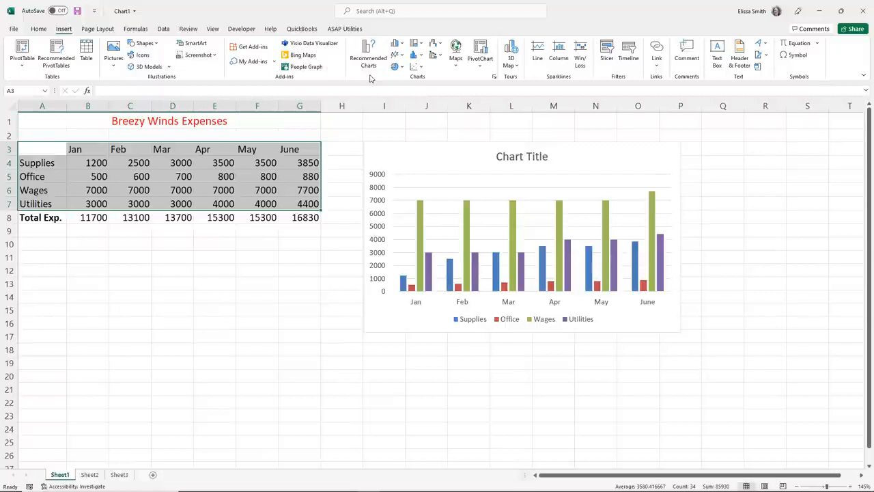
pyautogui.click(402, 56)
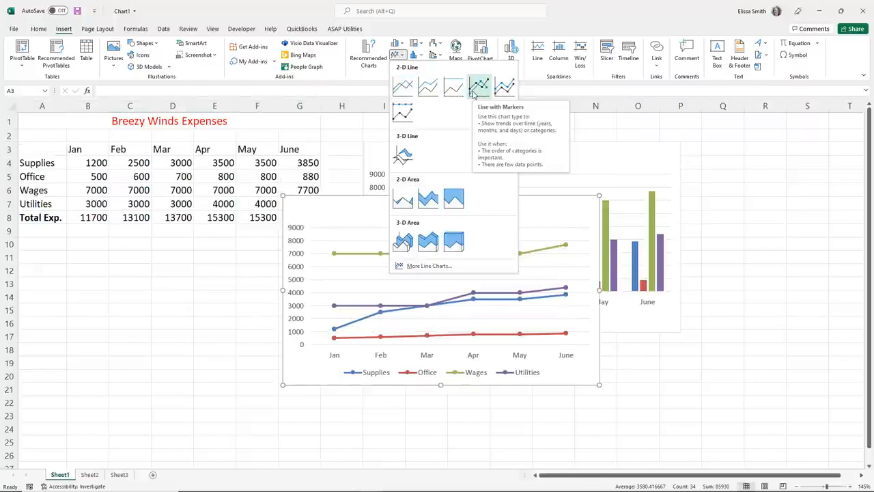
pyautogui.click(479, 85)
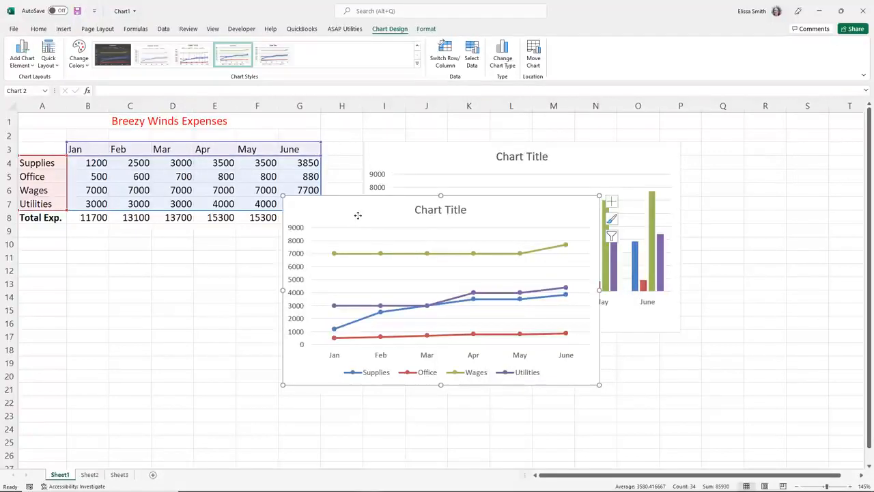
pyautogui.moveTo(358, 215)
pyautogui.mouseDown()
pyautogui.moveTo(267, 274)
pyautogui.moveTo(136, 335)
pyautogui.moveTo(107, 293)
pyautogui.moveTo(106, 253)
pyautogui.moveTo(103, 260)
pyautogui.mouseUp()
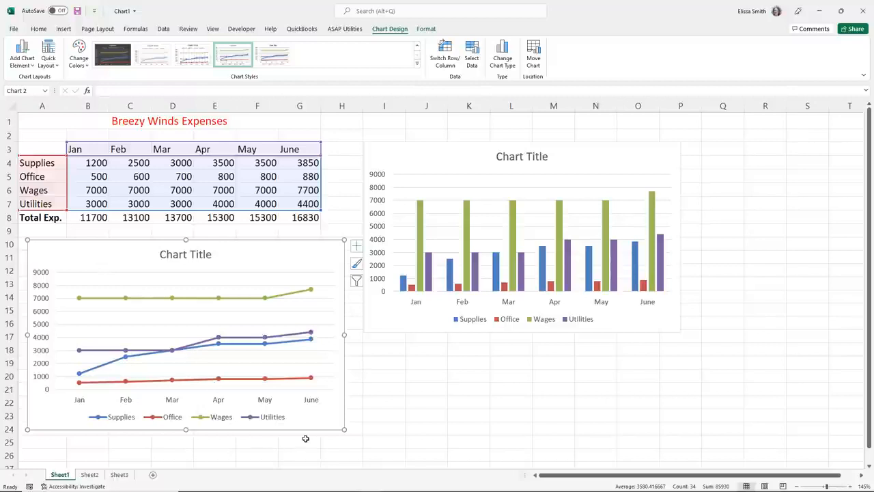
pyautogui.moveTo(344, 430); pyautogui.dragTo(302, 413)
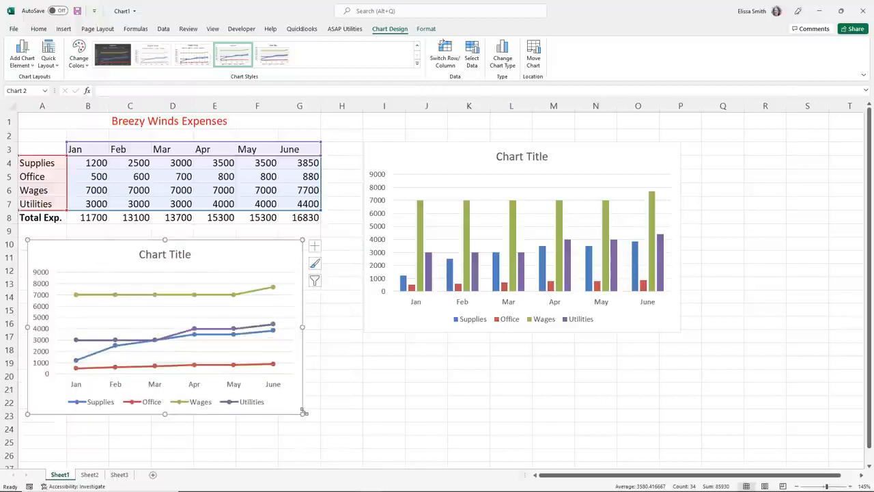
# Shrink the clustered column chart slightly from its lower-left corner and check its Chart Elements options.
pyautogui.click(395, 313)
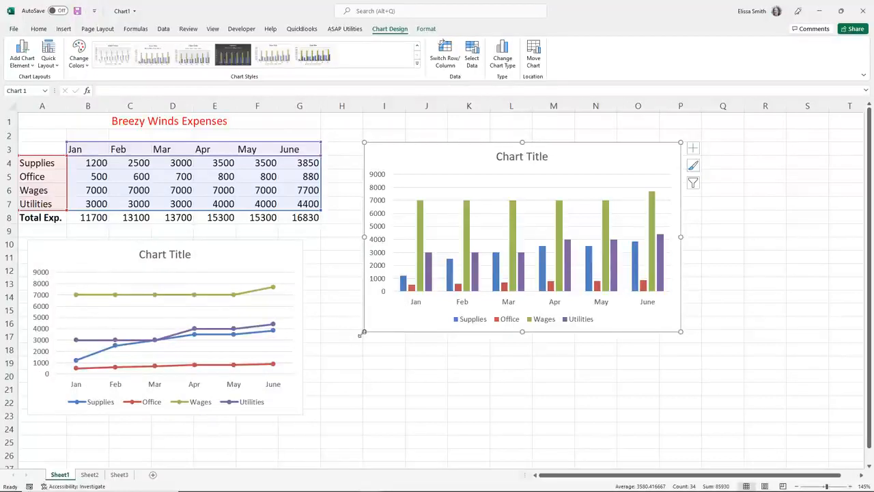
pyautogui.moveTo(361, 334); pyautogui.dragTo(386, 305)
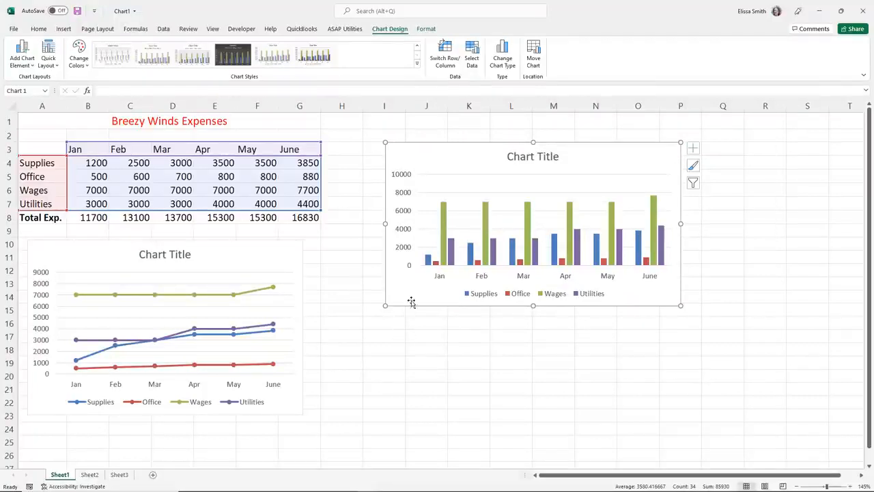
pyautogui.hotkey('ctrl', 'q')
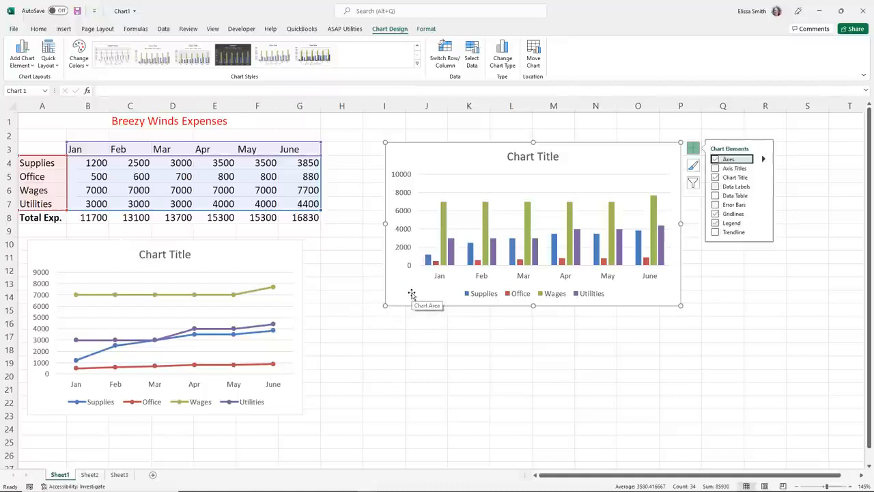
pyautogui.click(414, 349)
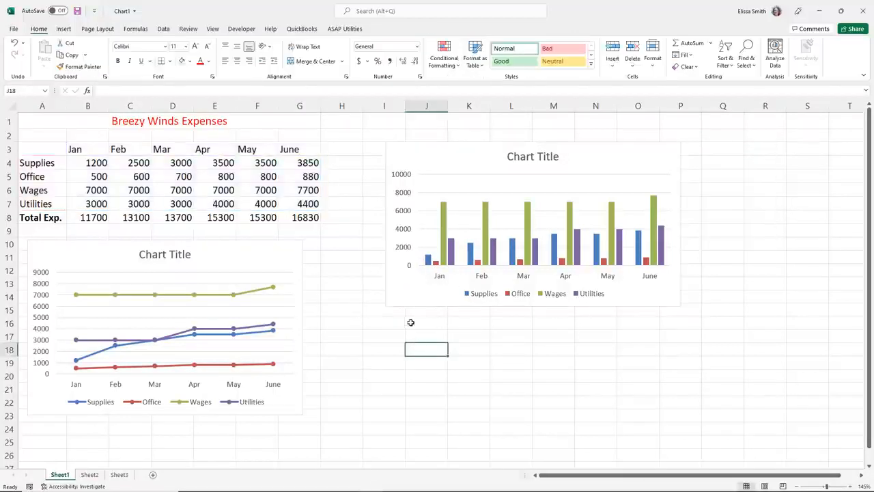
pyautogui.click(408, 301)
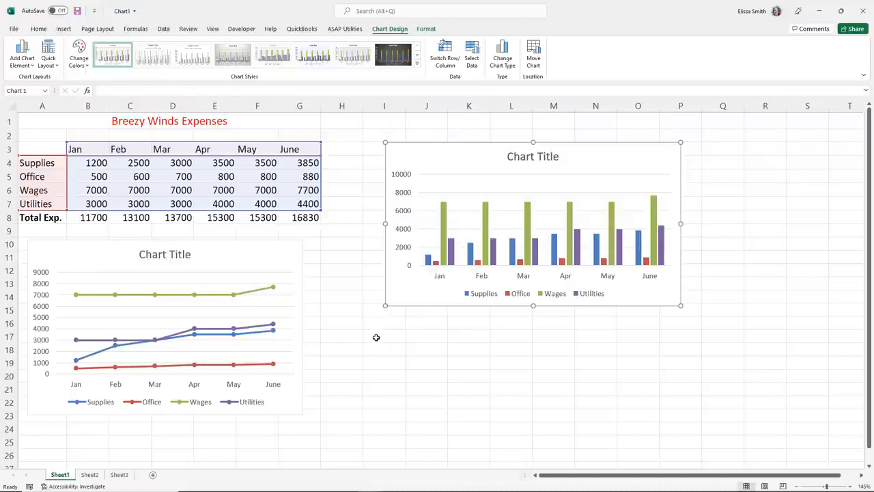
pyautogui.click(376, 337)
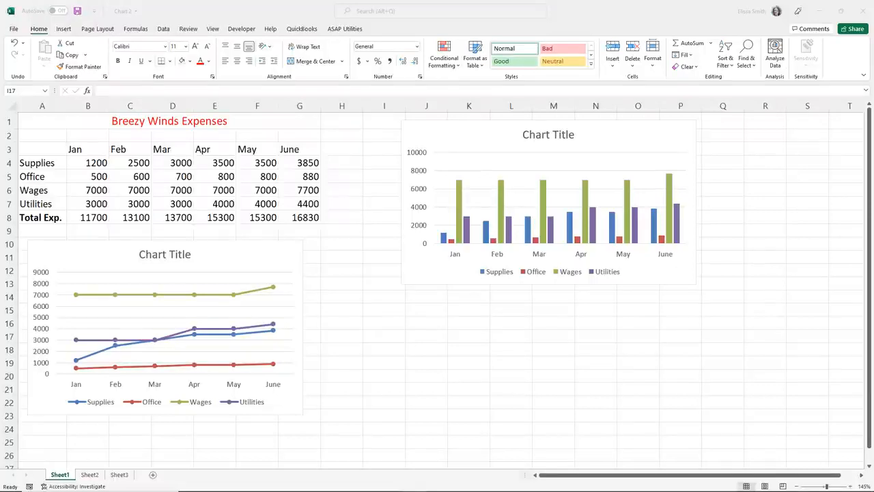
# Delete the line chart below the expense table.
pyautogui.click(72, 250)
pyautogui.click(71, 247)
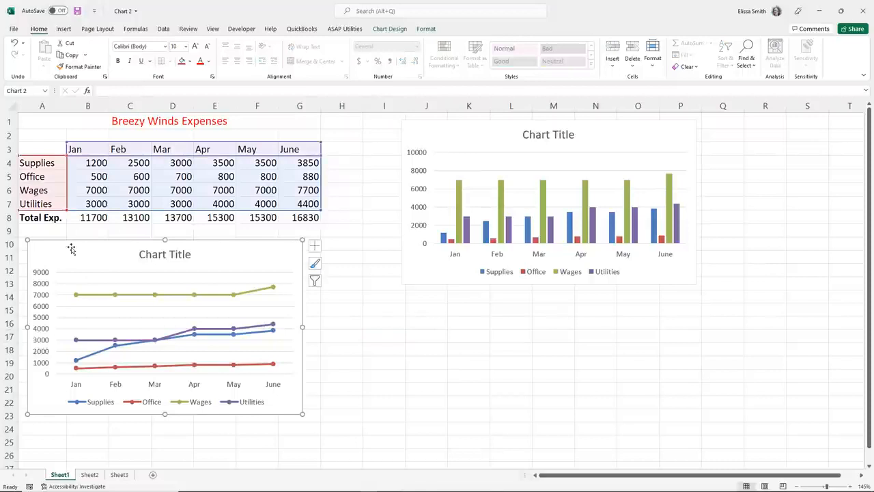
pyautogui.press('Delete')
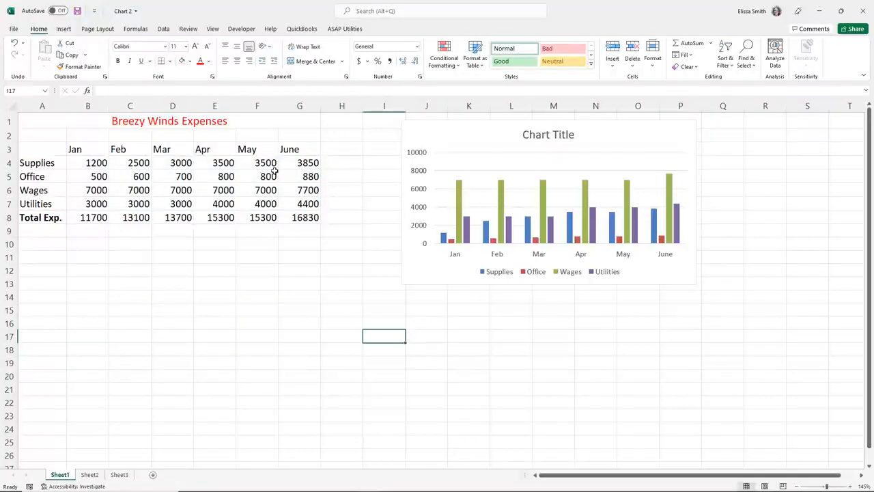
# Move the clustered column chart down a few rows and enlarge it to reach about column P and row 20.
pyautogui.moveTo(447, 136); pyautogui.dragTo(424, 199)
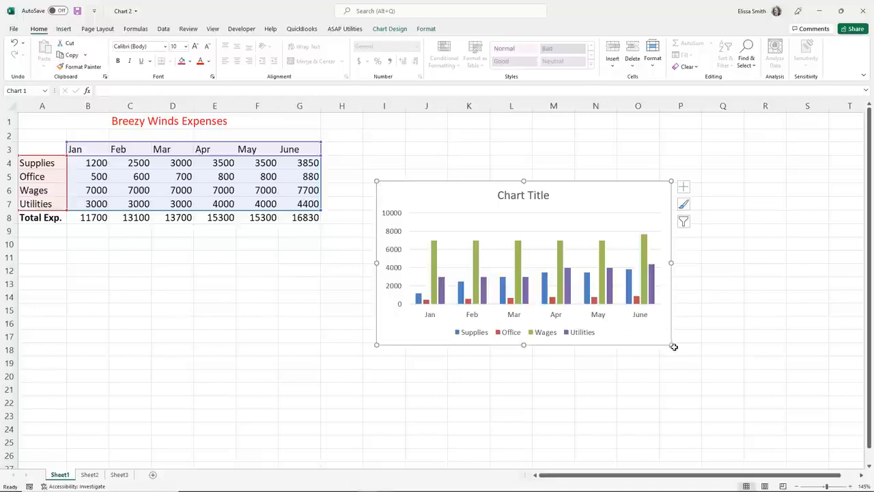
pyautogui.moveTo(671, 345); pyautogui.dragTo(698, 379)
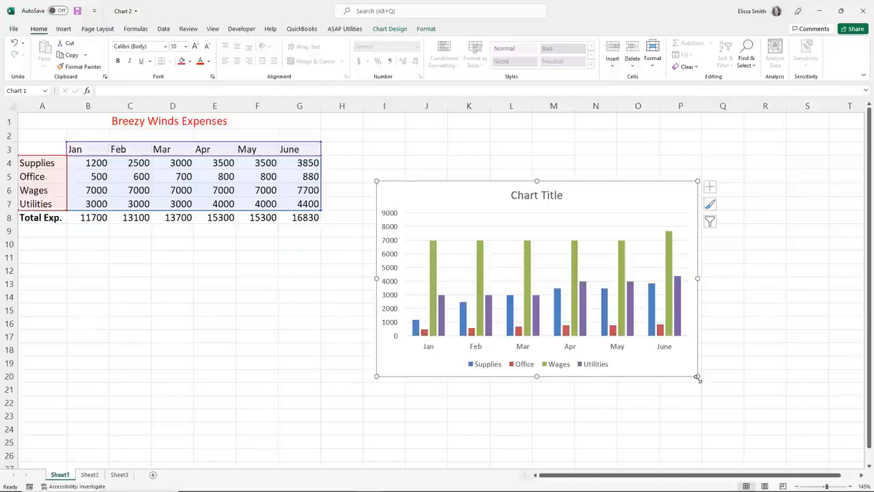
# Try out data labels and a data table on the column chart, turning each off again.
pyautogui.click(711, 193)
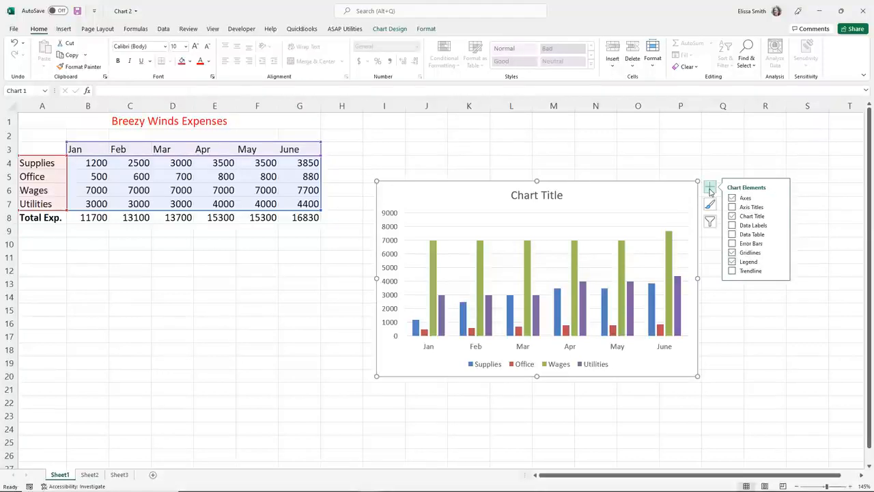
pyautogui.click(732, 225)
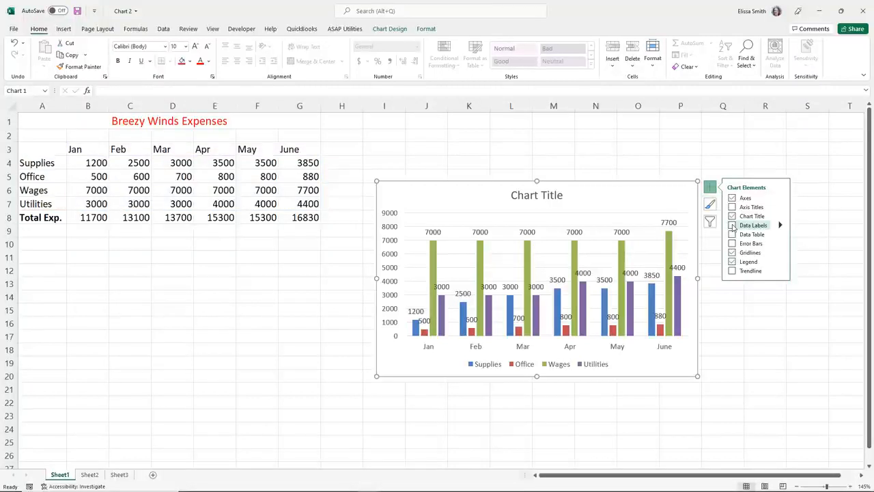
pyautogui.click(732, 225)
pyautogui.click(732, 234)
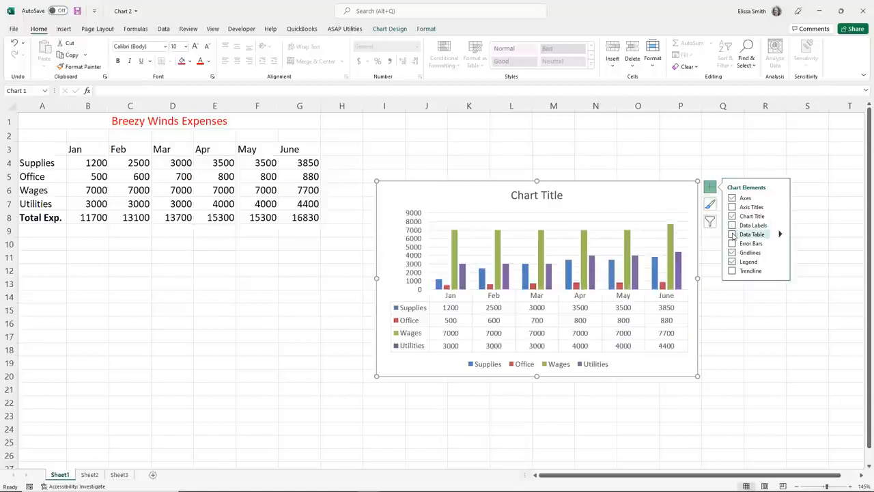
pyautogui.click(732, 235)
# Add Primary Major Vertical gridlines to the column chart and move its legend to the top.
pyautogui.click(781, 252)
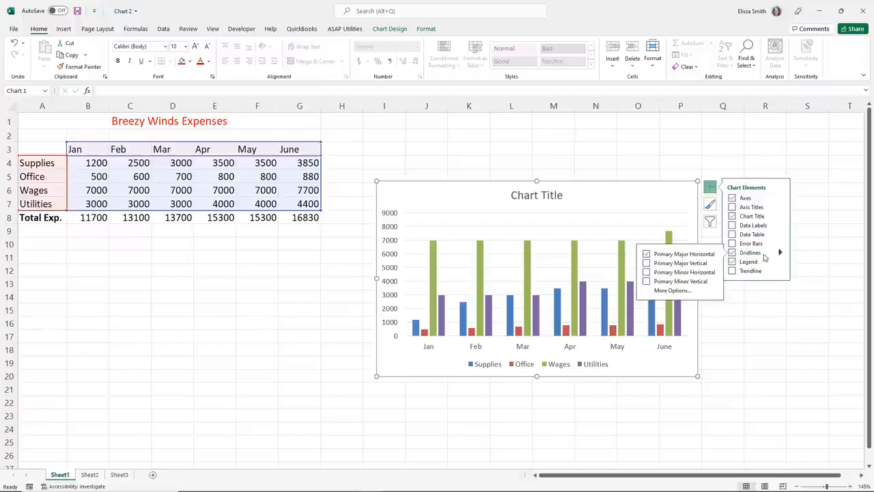
pyautogui.click(647, 265)
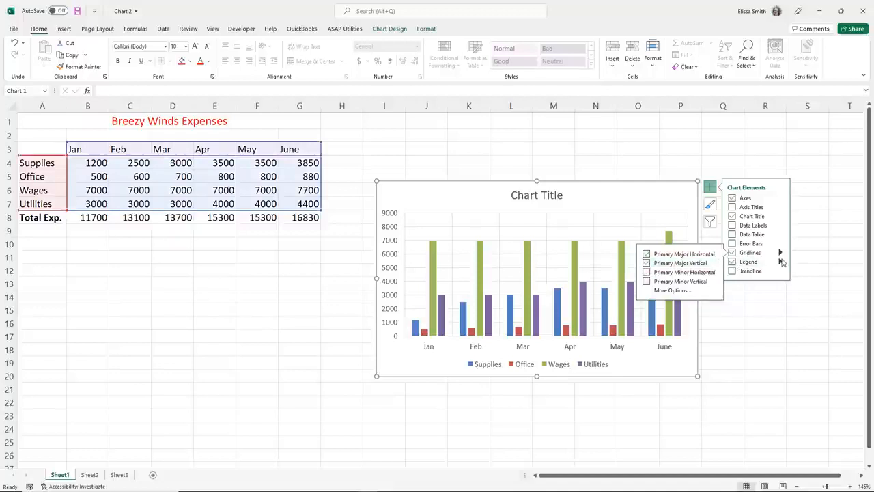
pyautogui.click(780, 262)
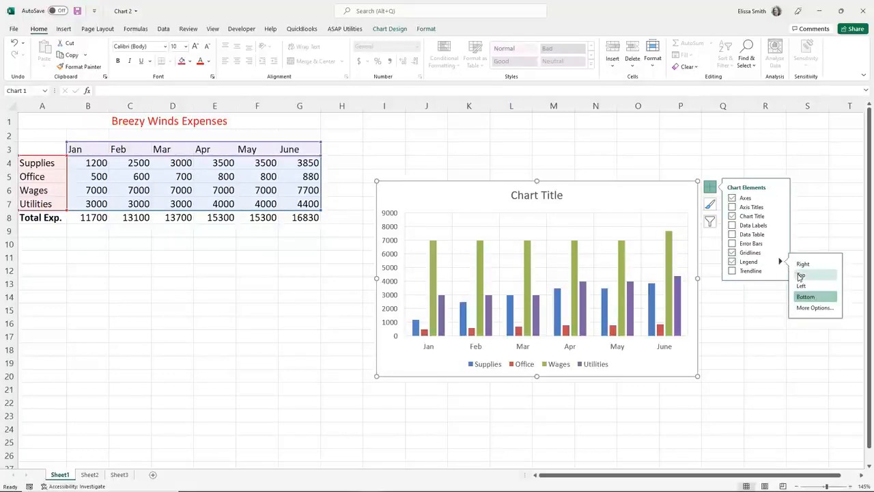
pyautogui.click(800, 276)
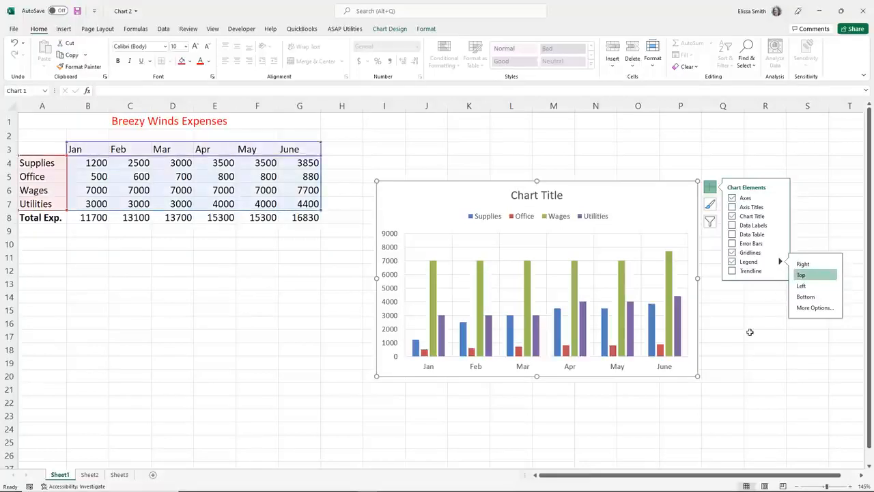
# Apply the chart style with pale, outlined columns that follows Style 4, with the second Colorful palette.
pyautogui.click(709, 206)
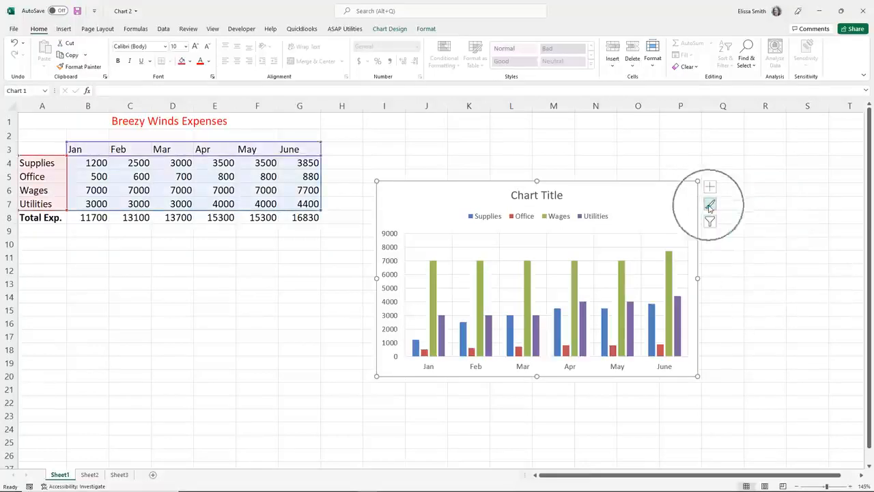
pyautogui.click(709, 206)
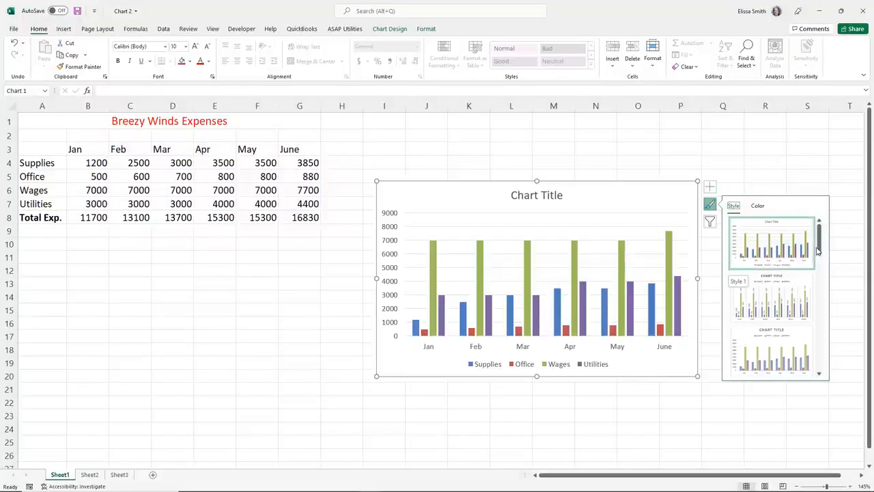
pyautogui.moveTo(819, 249); pyautogui.dragTo(819, 280)
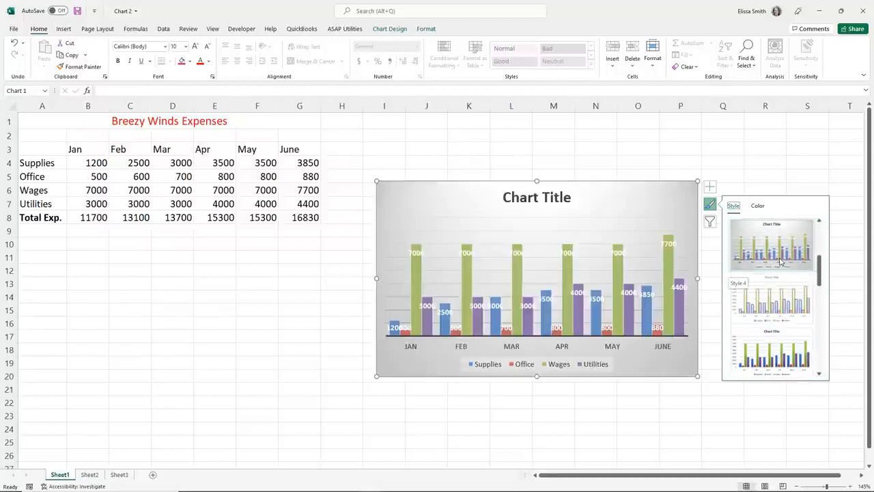
pyautogui.click(776, 303)
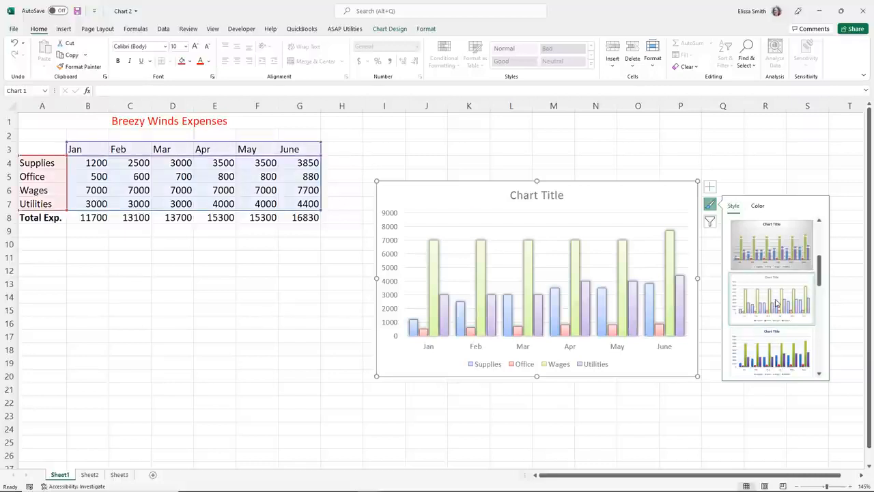
pyautogui.click(762, 208)
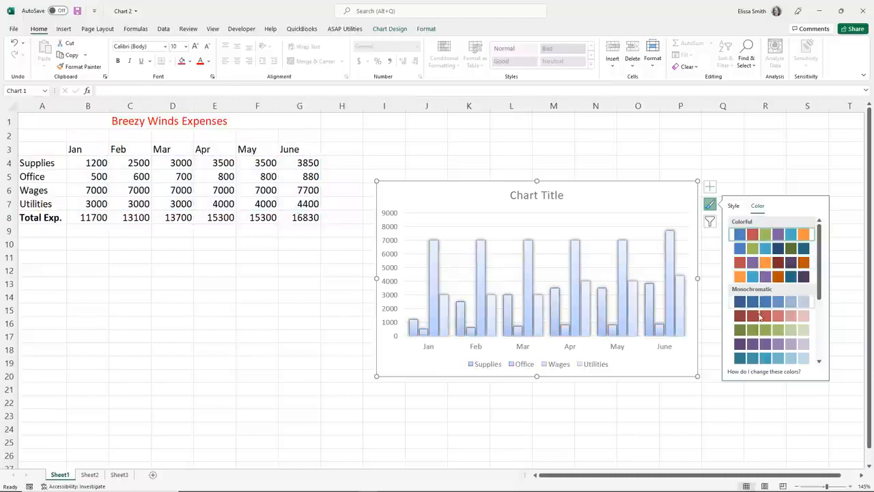
pyautogui.click(744, 254)
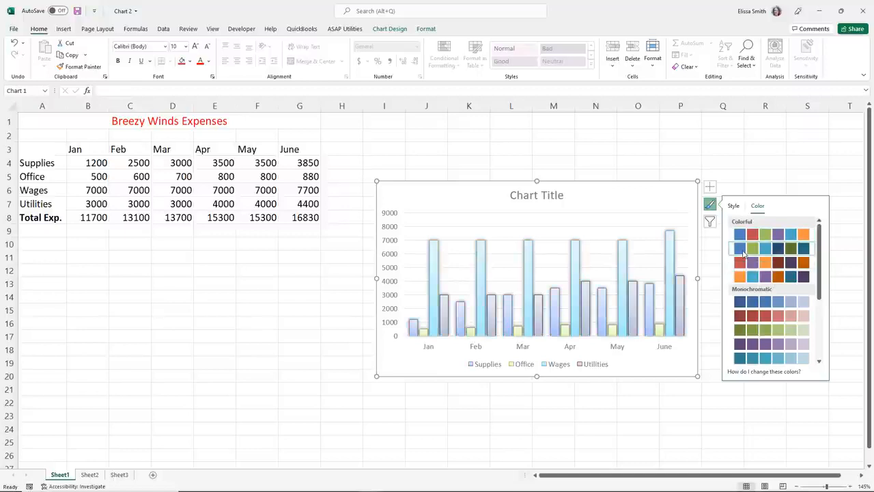
# Try to filter the column chart so it displays only the Supplies and Office series.
pyautogui.click(710, 224)
pyautogui.click(711, 224)
pyautogui.click(710, 223)
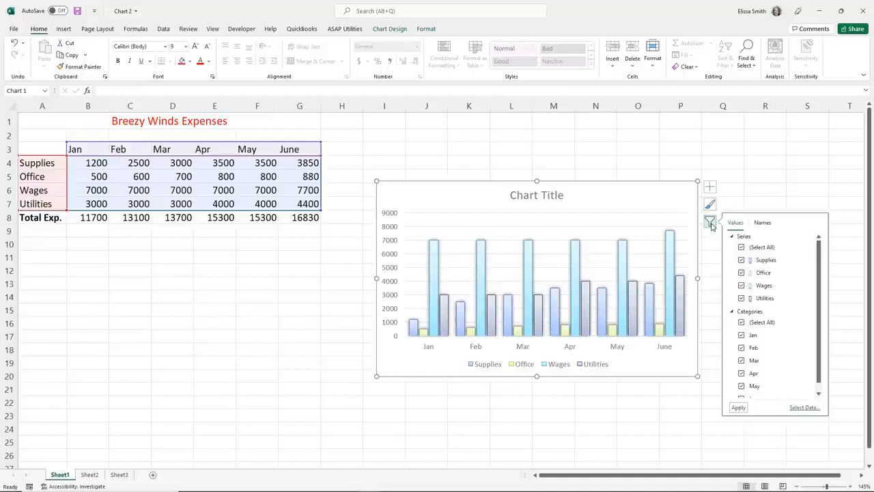
pyautogui.click(742, 248)
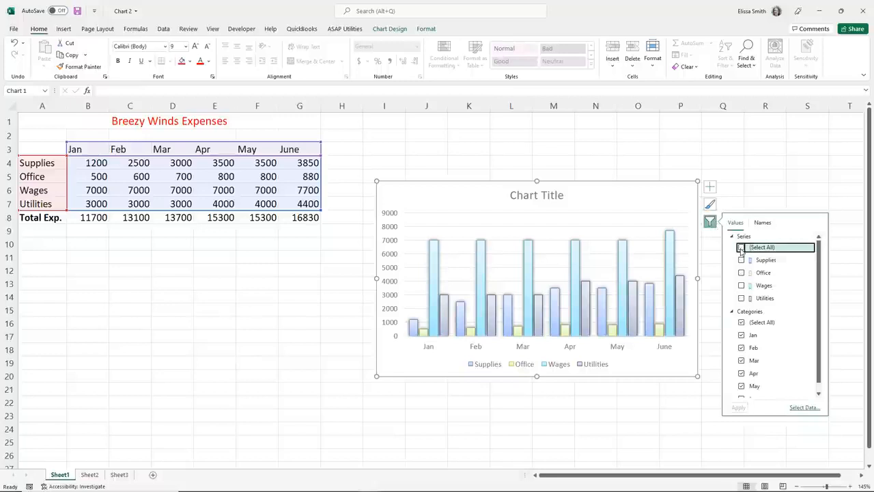
pyautogui.click(742, 260)
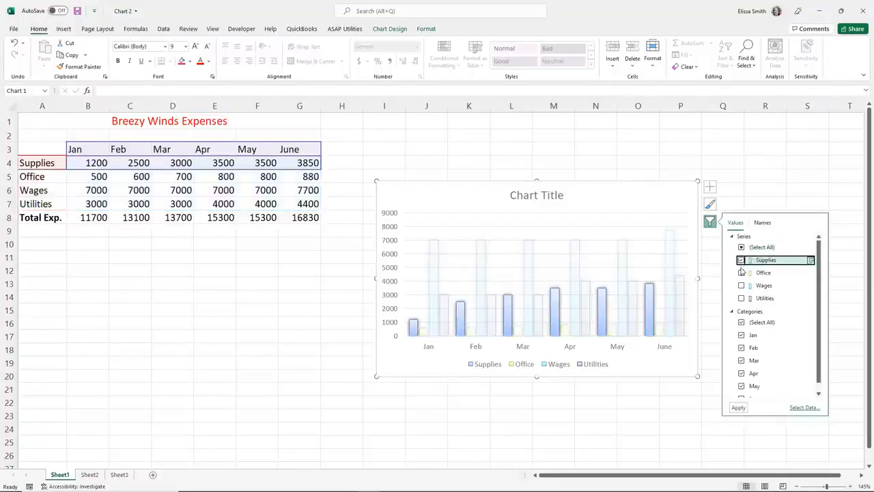
pyautogui.click(742, 272)
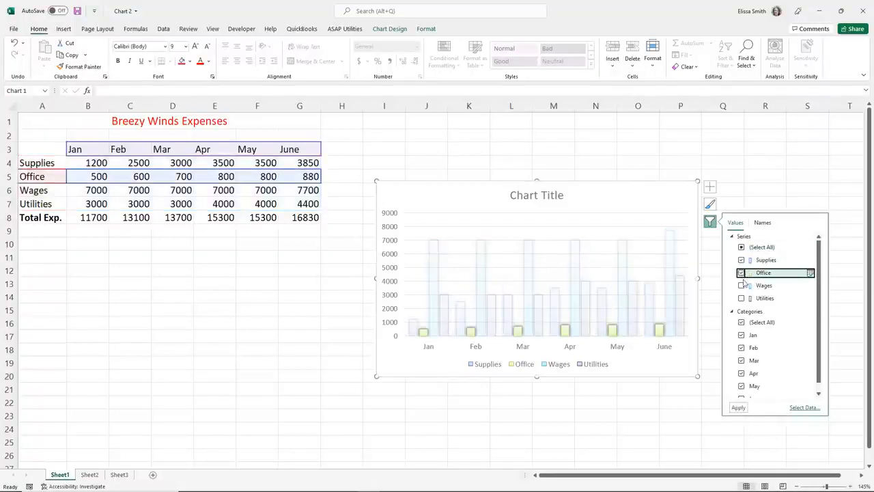
pyautogui.click(738, 408)
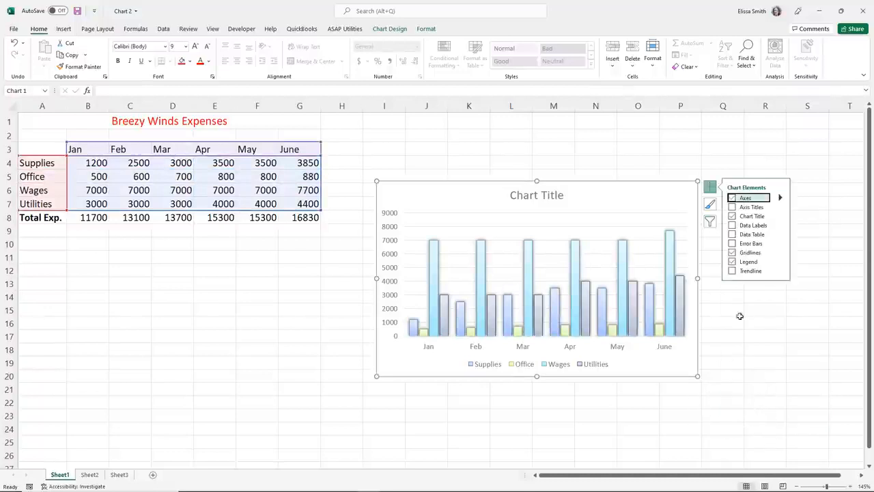
# Filter the column chart to just the Supplies and Office series, and restore all of its series.
pyautogui.click(713, 224)
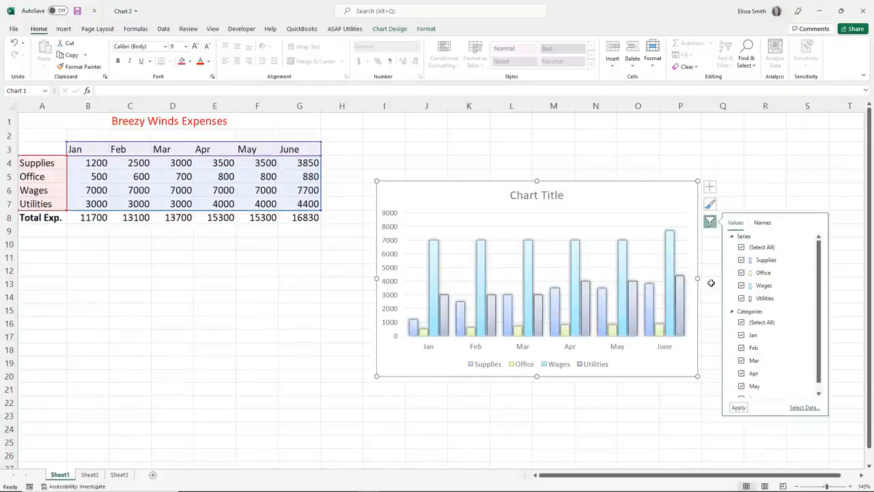
pyautogui.click(742, 247)
pyautogui.click(741, 259)
pyautogui.click(742, 273)
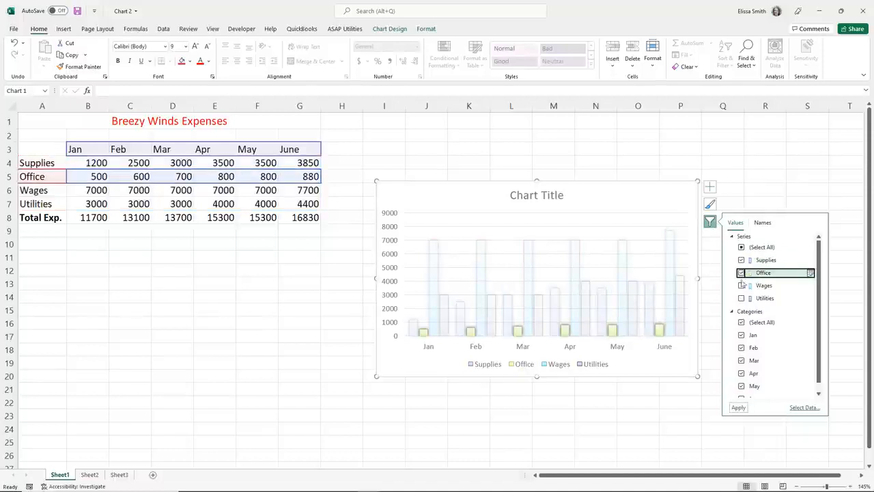
pyautogui.click(739, 408)
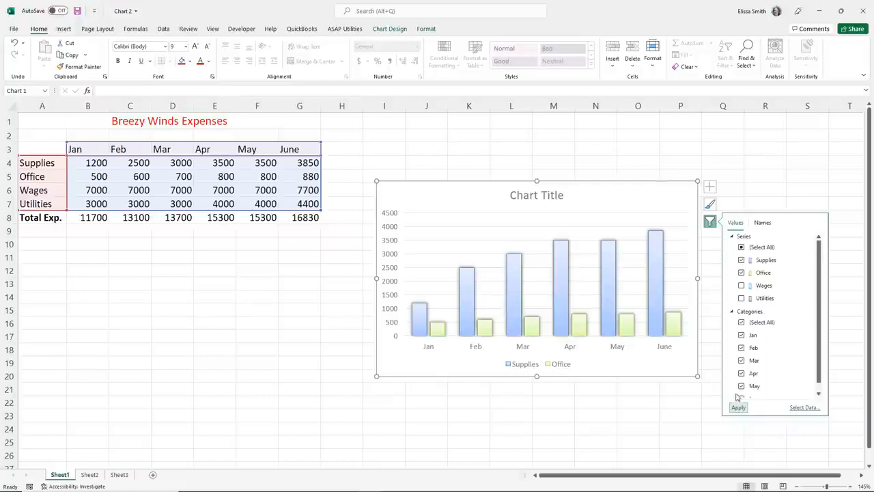
pyautogui.click(741, 247)
pyautogui.click(738, 408)
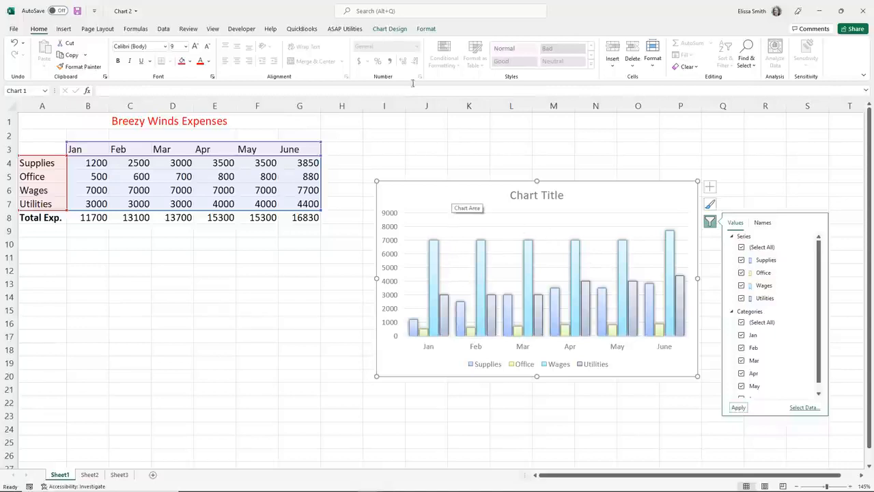
# Apply the chart style with a bold navy title and dark solid columns, and change the chart type to Clustered Bar grouped by expense category.
pyautogui.click(388, 28)
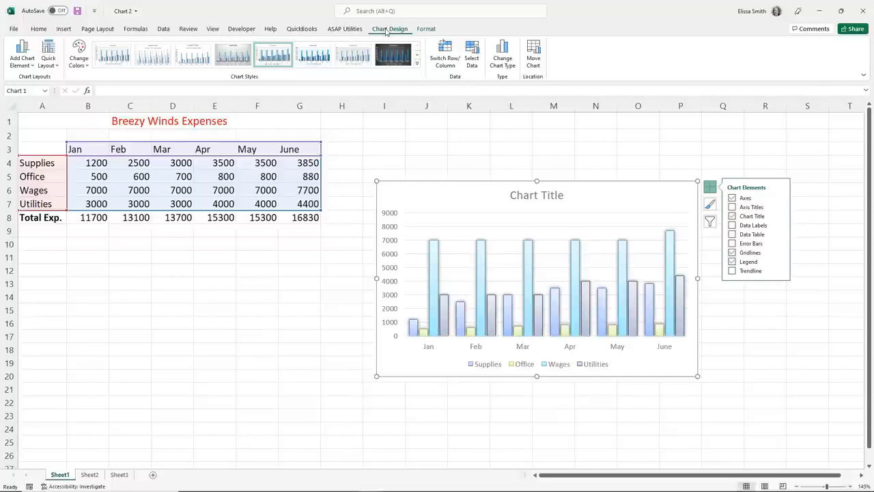
pyautogui.click(314, 65)
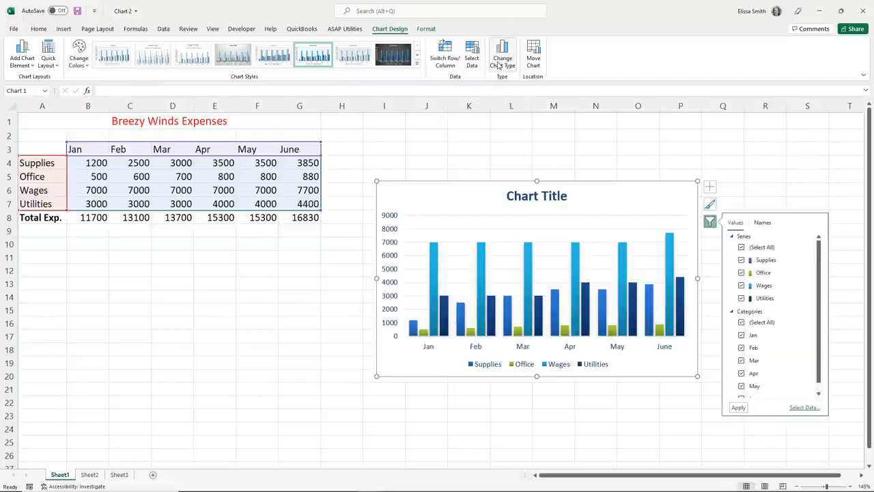
pyautogui.click(500, 63)
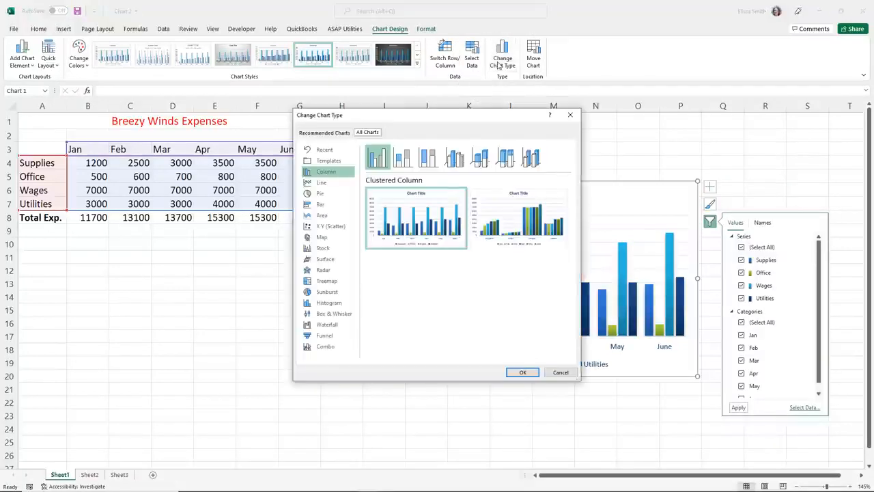
pyautogui.click(318, 205)
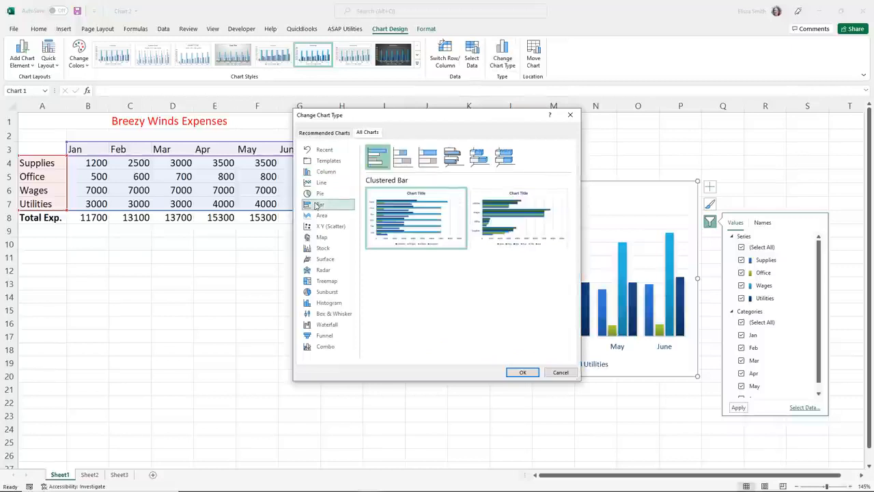
pyautogui.moveTo(533, 216)
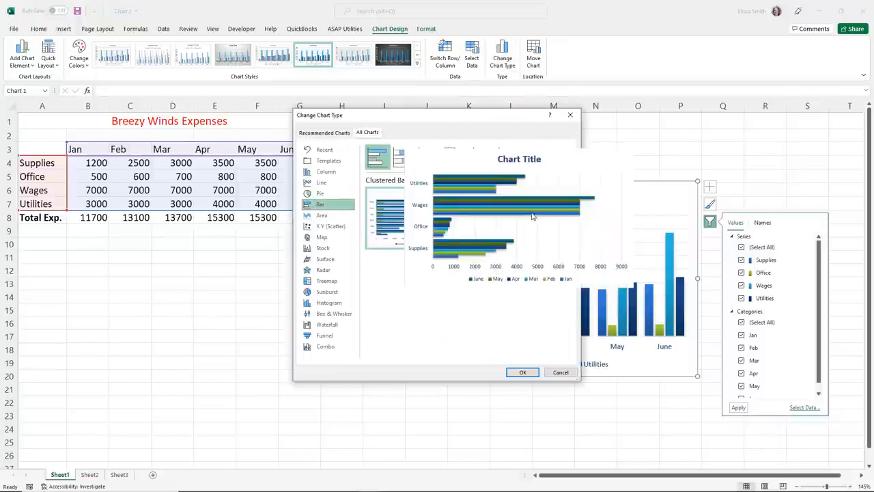
pyautogui.click(522, 372)
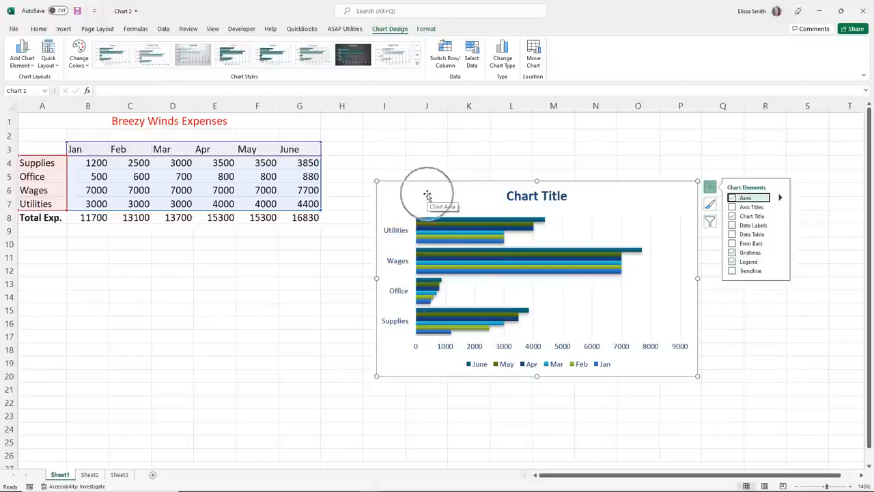
# Move the bar chart to its own new sheet named Chart1.
pyautogui.rightClick(427, 196)
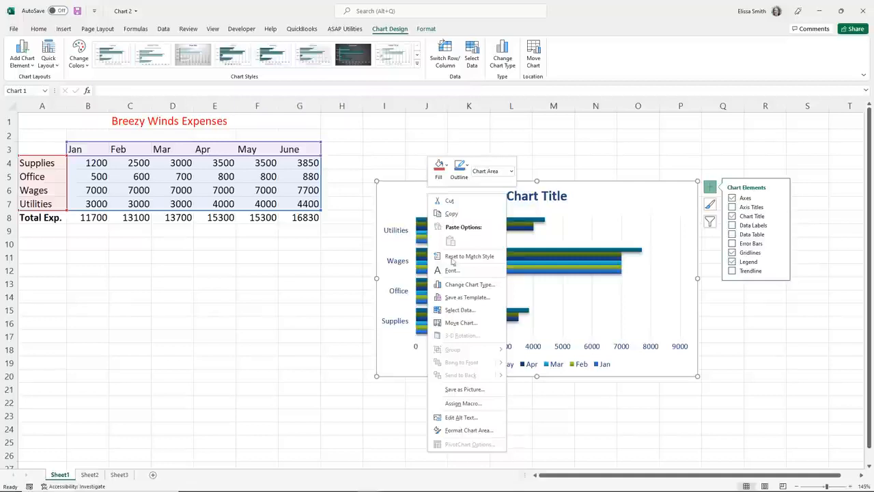
pyautogui.click(459, 323)
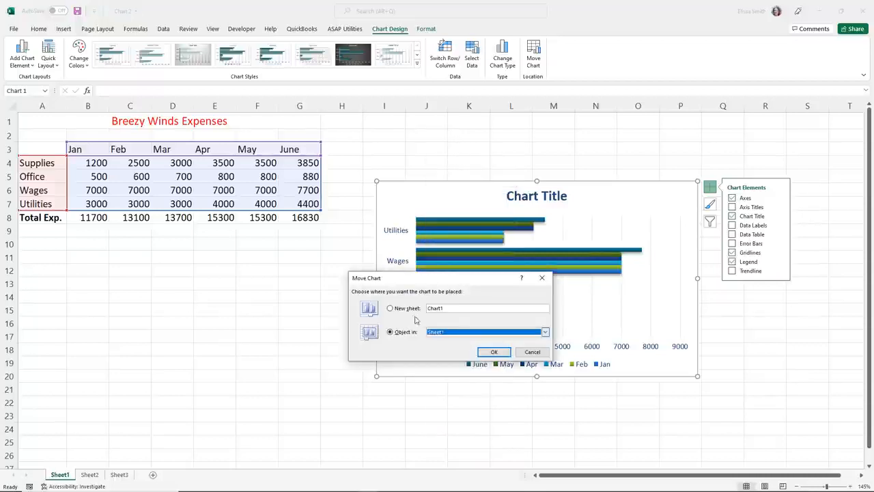
pyautogui.click(390, 309)
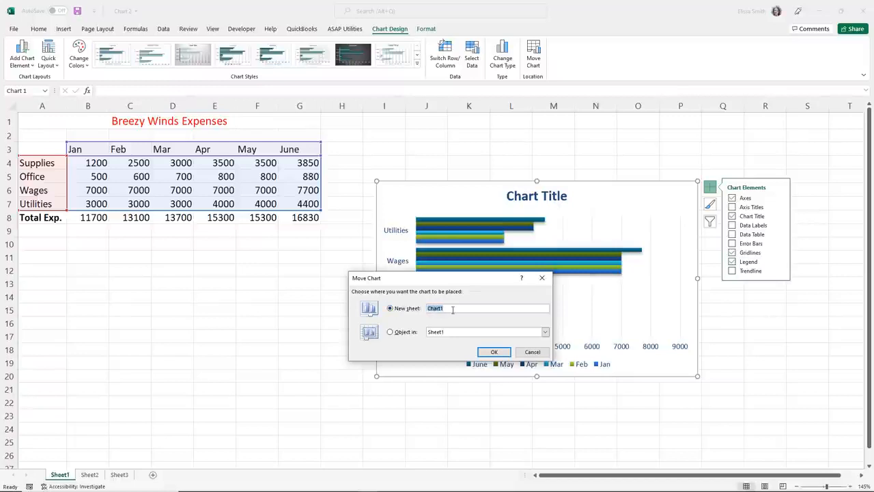
pyautogui.click(493, 352)
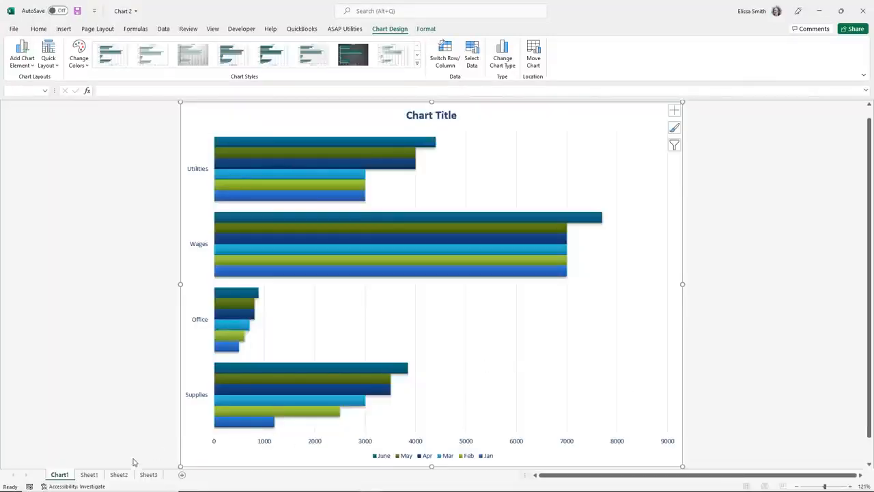
# Return to Sheet1 and set the January Wages value in B6 to 8000.
pyautogui.click(89, 474)
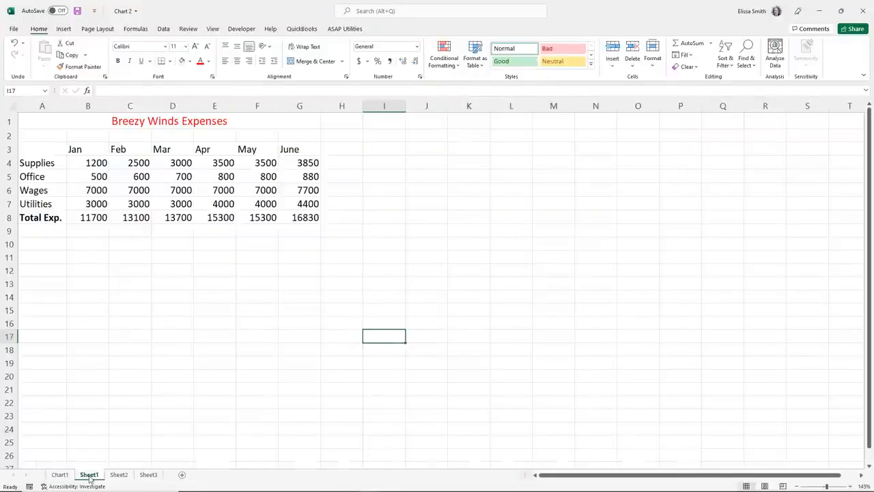
pyautogui.click(91, 189)
pyautogui.press('Delete')
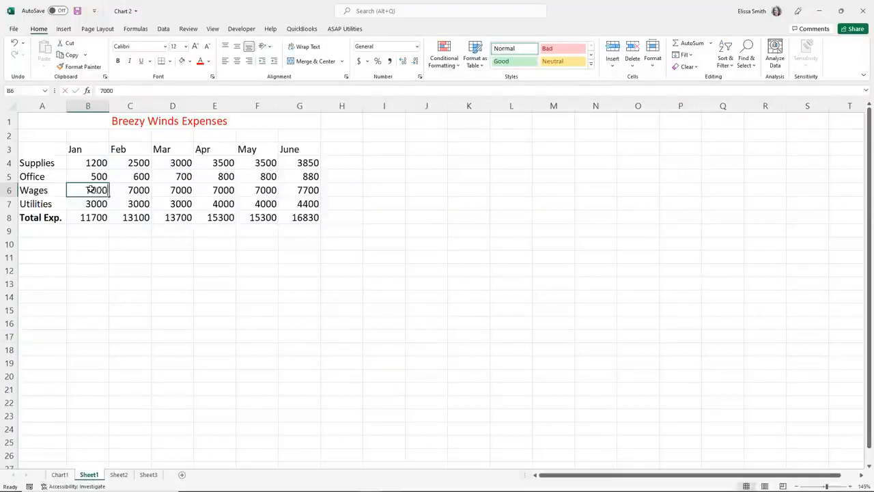
pyautogui.write('80090')
pyautogui.press('BackSpace')
pyautogui.press('BackSpace')
pyautogui.write('0')
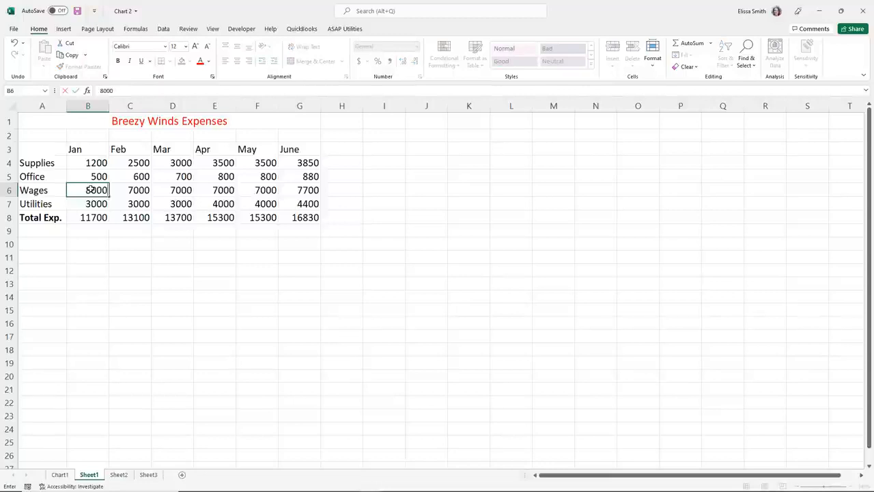
# Set the February Wages value in C6 to 9000 and go to the Chart1 sheet to view the chart.
pyautogui.click(127, 187)
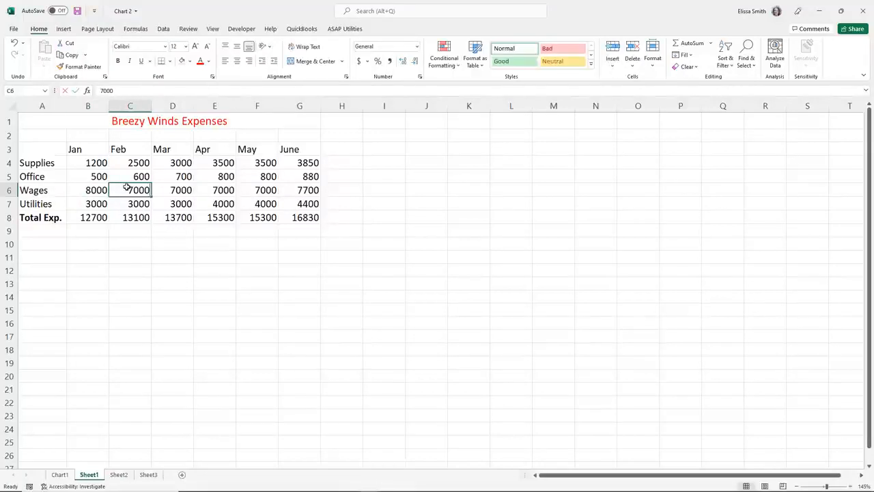
pyautogui.write('9000')
pyautogui.press('Return')
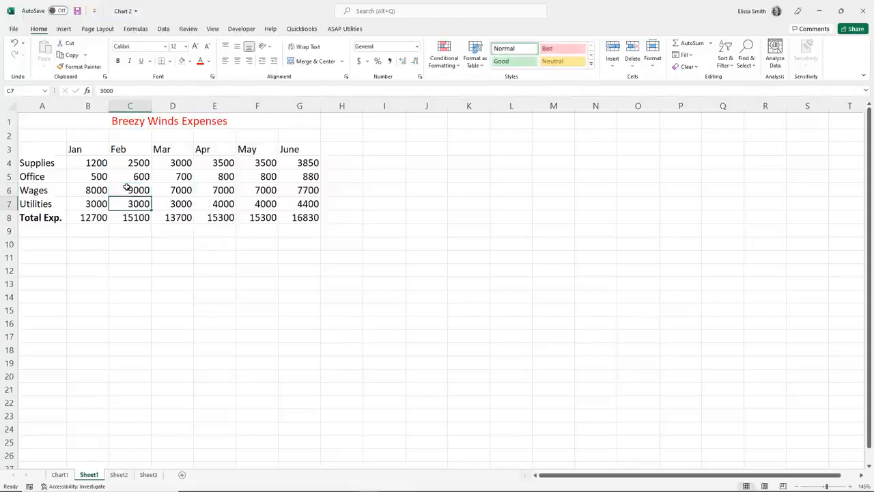
pyautogui.click(60, 474)
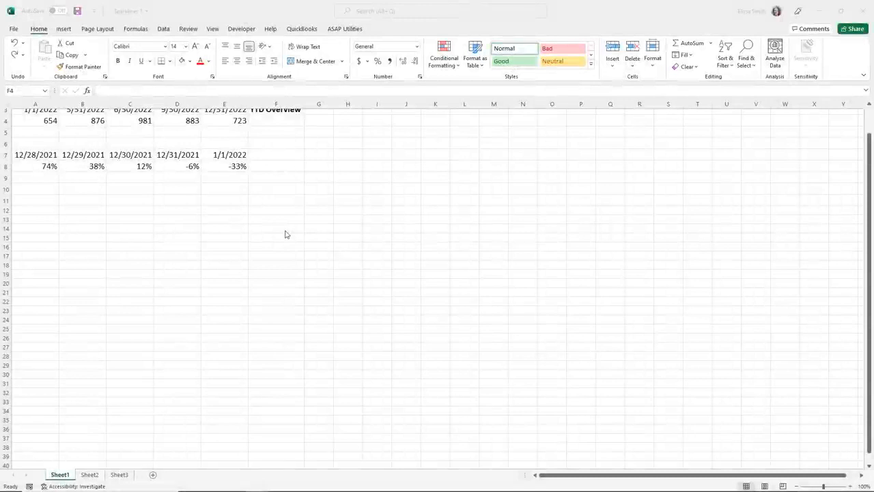
# In the Sparklines 1 workbook, insert a Line sparkline in F4 under YTD Overview, using the data range A4:E4.
pyautogui.scroll(1, 287, 234)
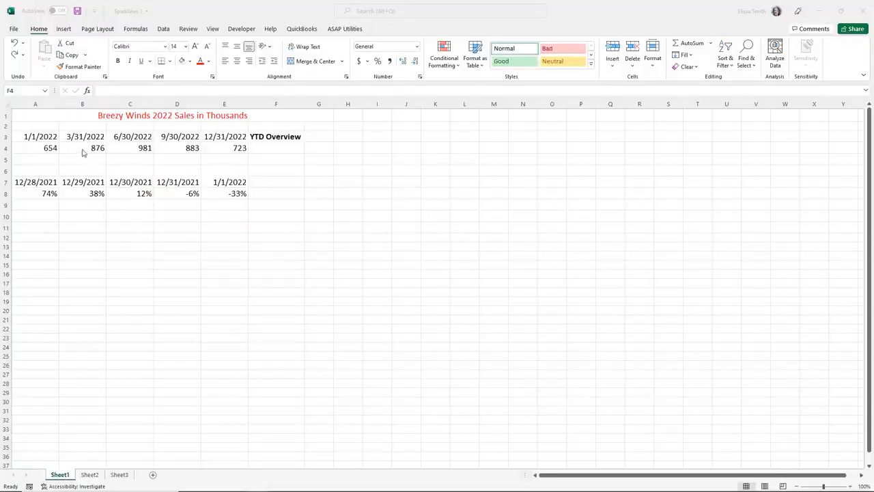
pyautogui.click(252, 149)
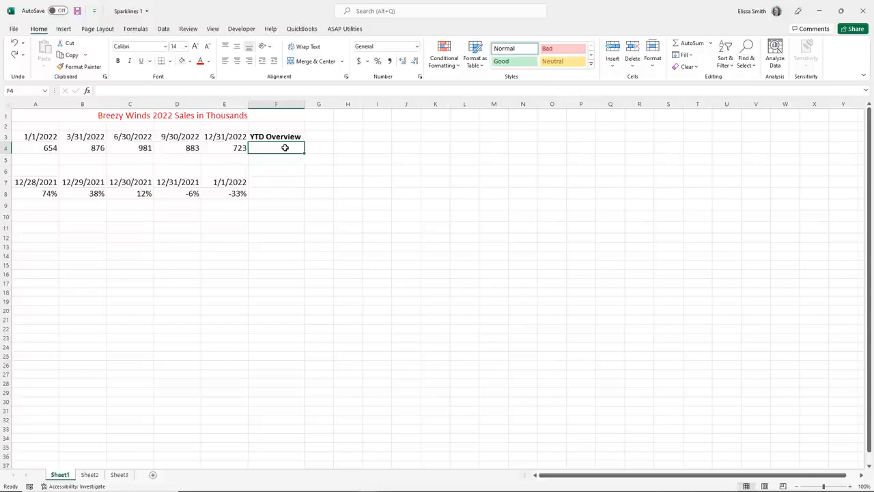
pyautogui.click(68, 31)
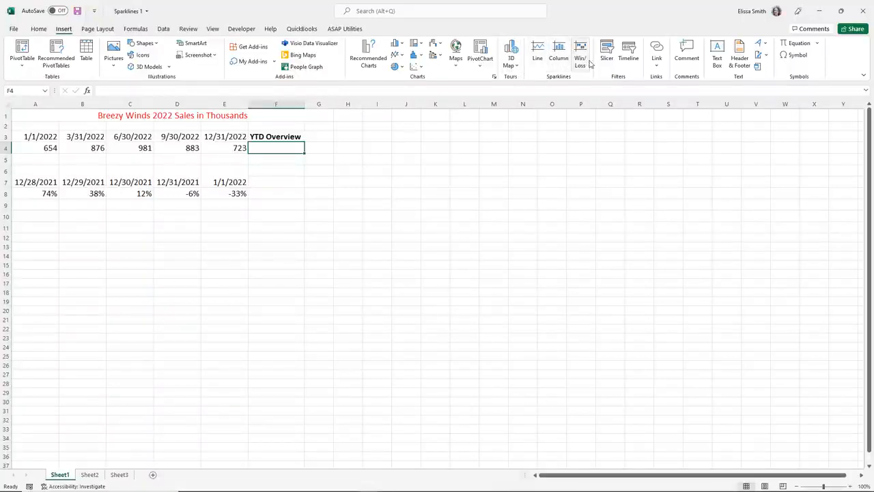
pyautogui.click(536, 59)
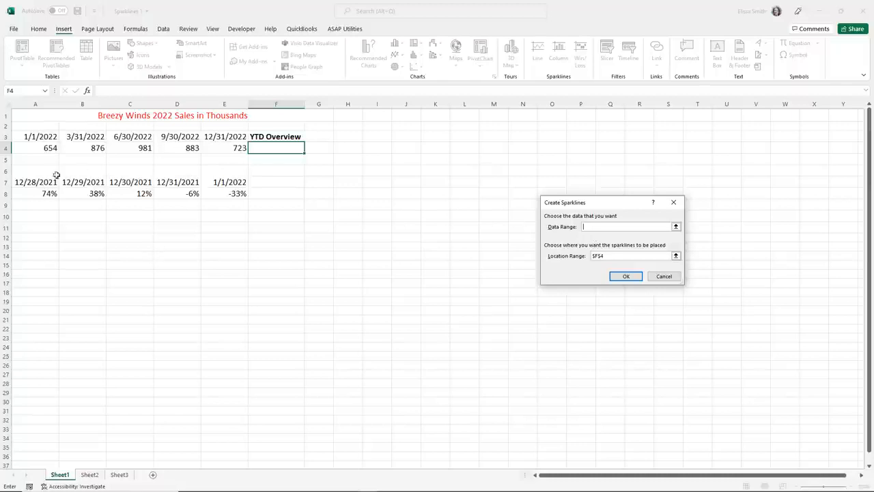
pyautogui.click(36, 149)
pyautogui.moveTo(36, 148); pyautogui.dragTo(217, 148)
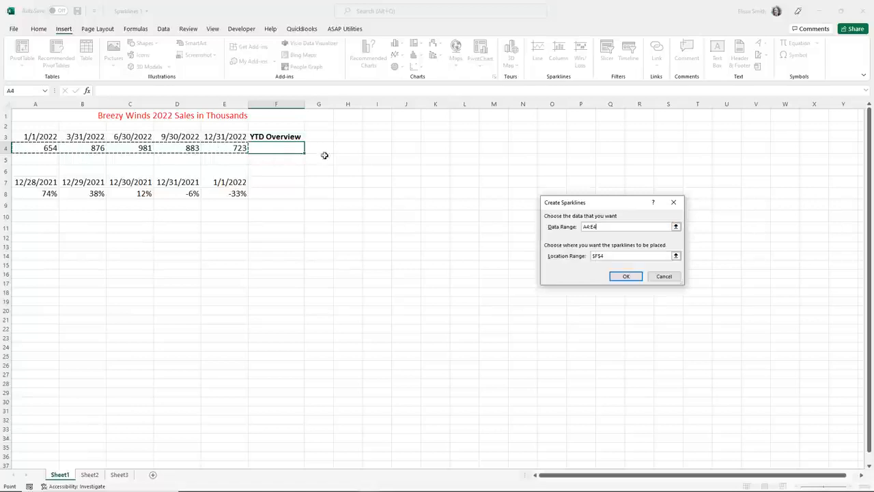
pyautogui.click(622, 275)
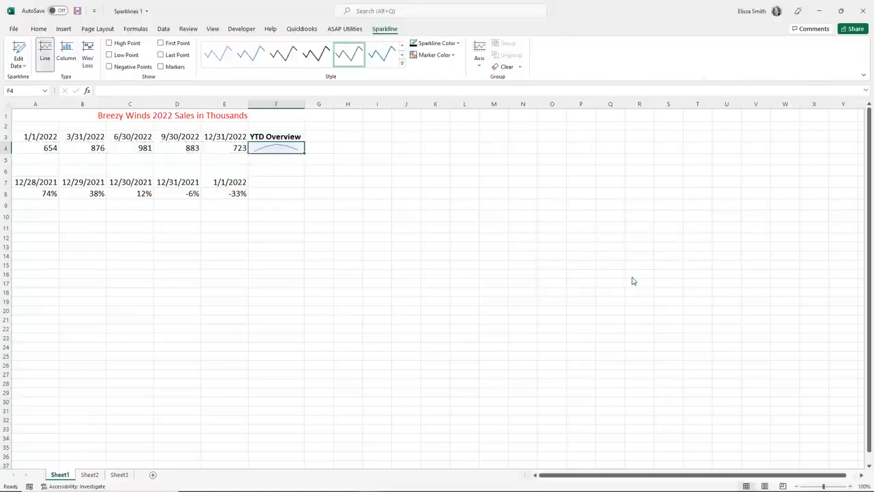
# Apply the light blue style in the fourth row, fifth column of the style gallery to the YTD Overview sparkline in F4.
pyautogui.click(355, 180)
pyautogui.keyDown('ctrl'); pyautogui.scroll(2, 356, 179); pyautogui.keyUp('ctrl')
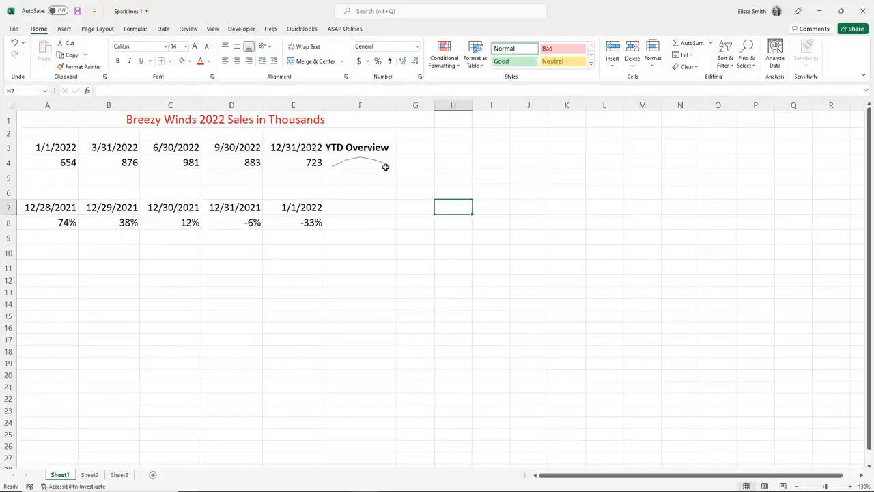
pyautogui.click(385, 167)
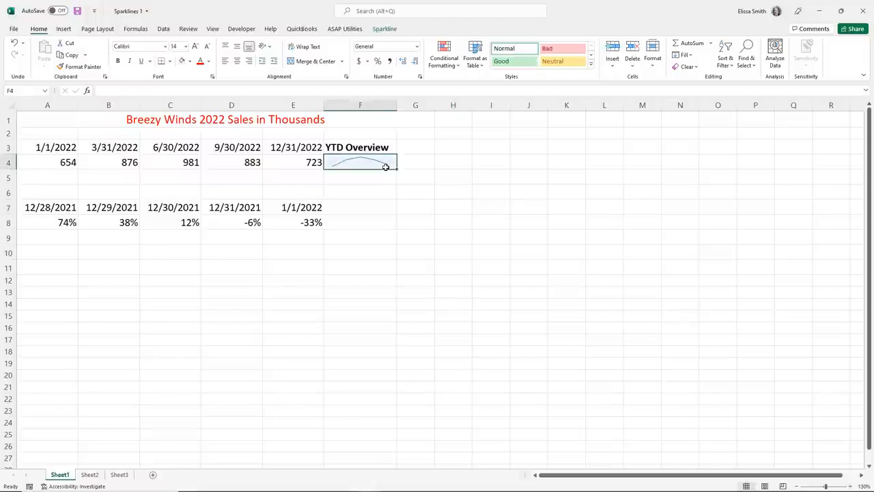
pyautogui.click(383, 29)
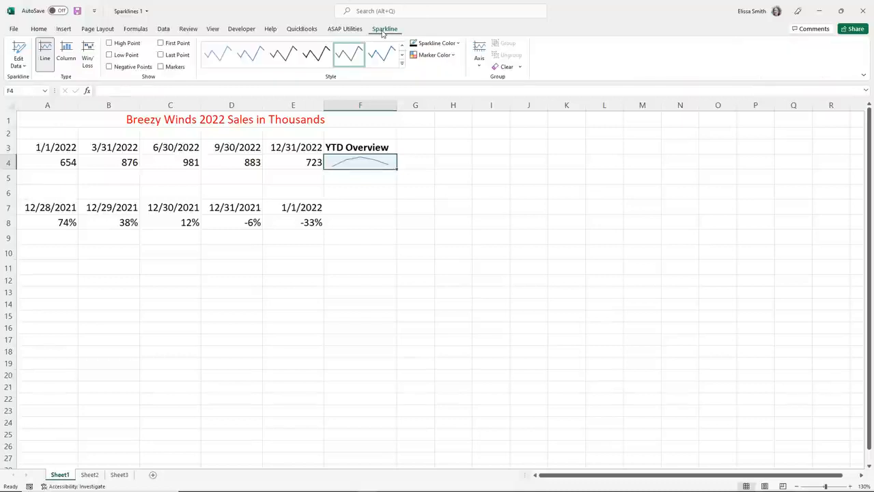
pyautogui.click(402, 63)
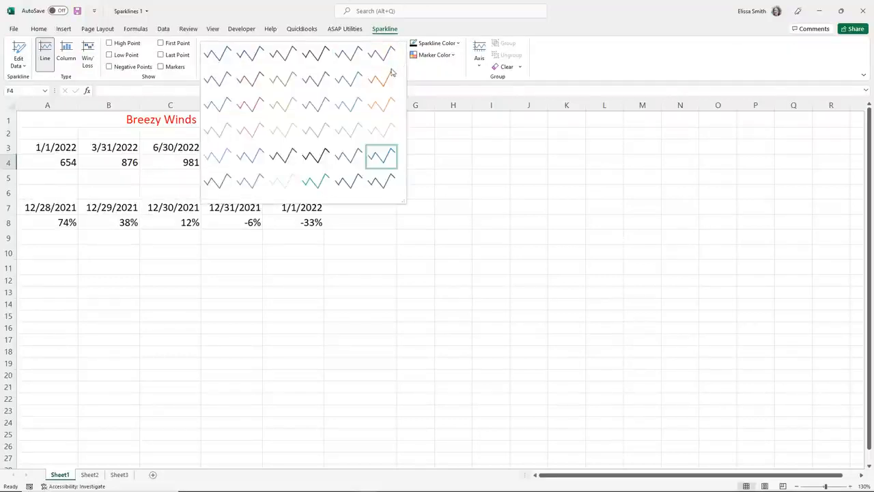
pyautogui.click(355, 142)
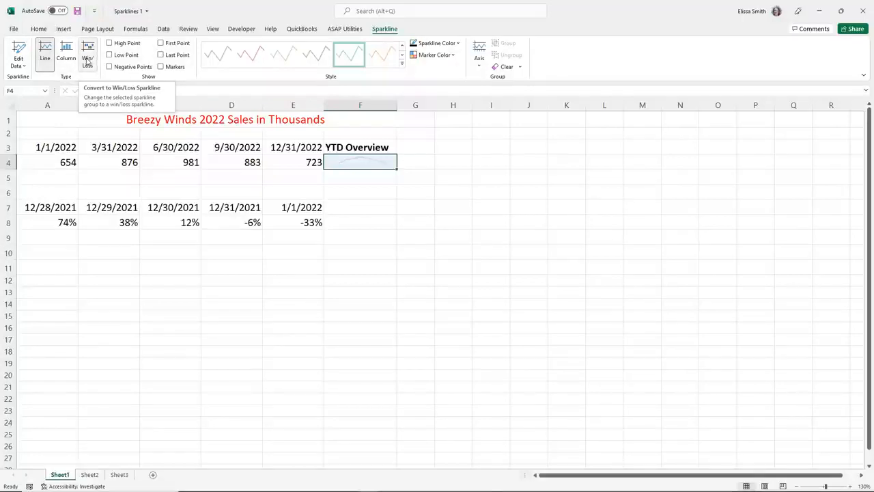
# Convert the F4 sparkline to the Column type and highlight its High Point and Low Point.
pyautogui.click(77, 63)
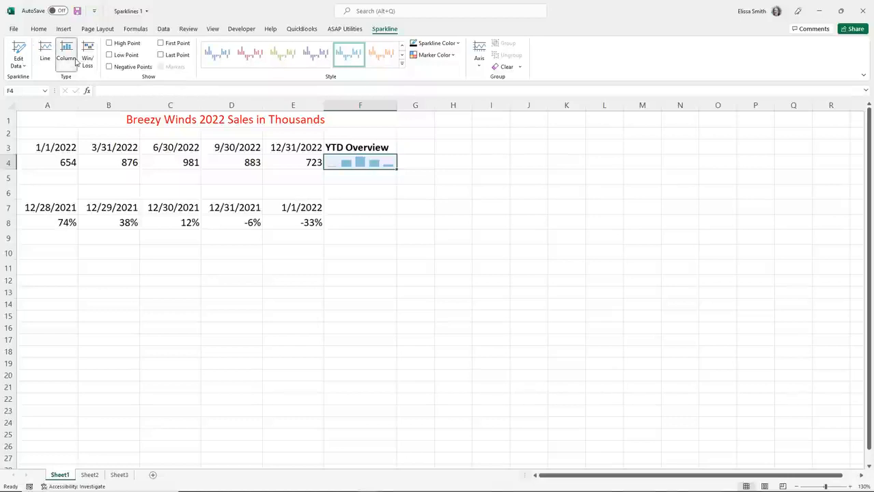
pyautogui.click(109, 44)
pyautogui.click(109, 54)
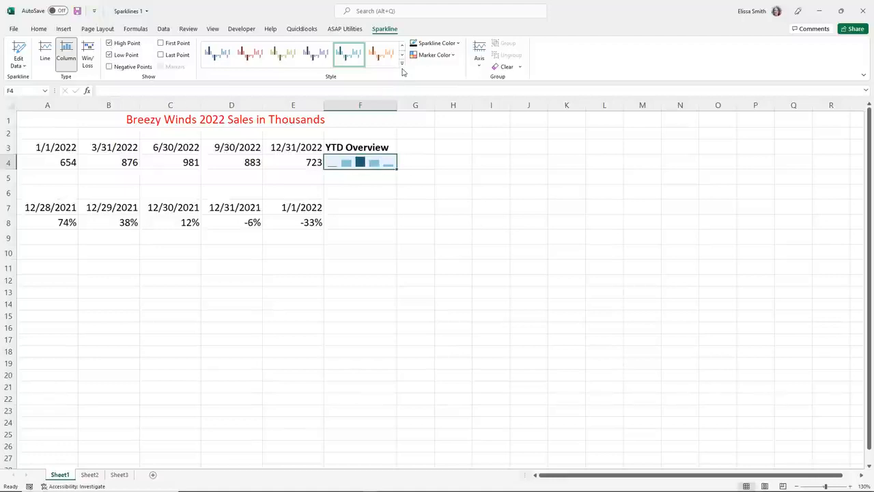
# Set the F4 sparkline color to a medium blue theme color and its High Point marker color to standard red.
pyautogui.click(425, 43)
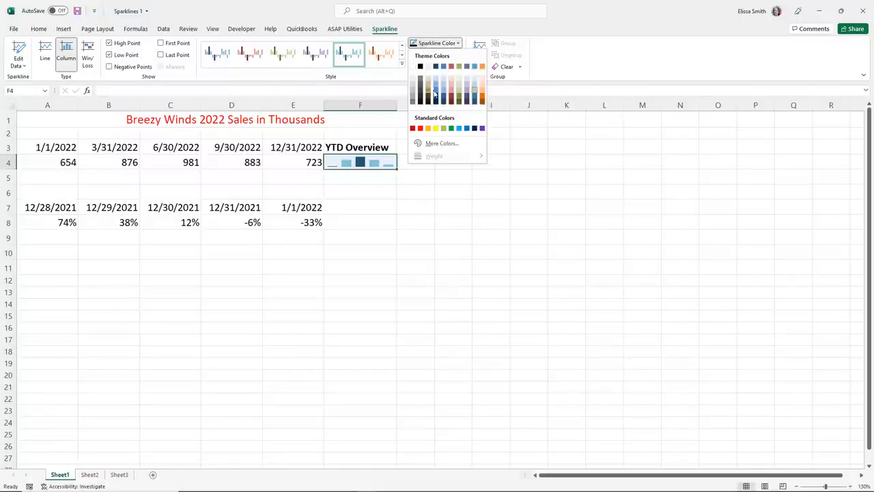
pyautogui.click(436, 91)
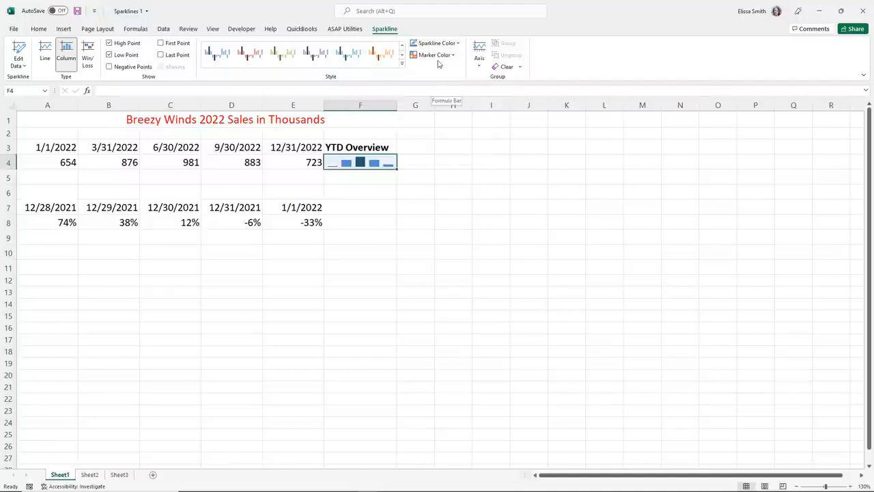
pyautogui.click(439, 57)
pyautogui.moveTo(441, 94)
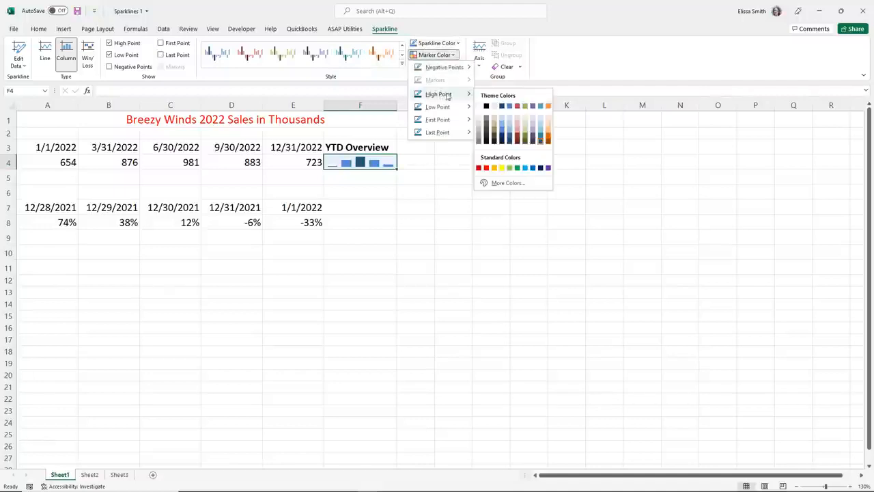
pyautogui.click(487, 168)
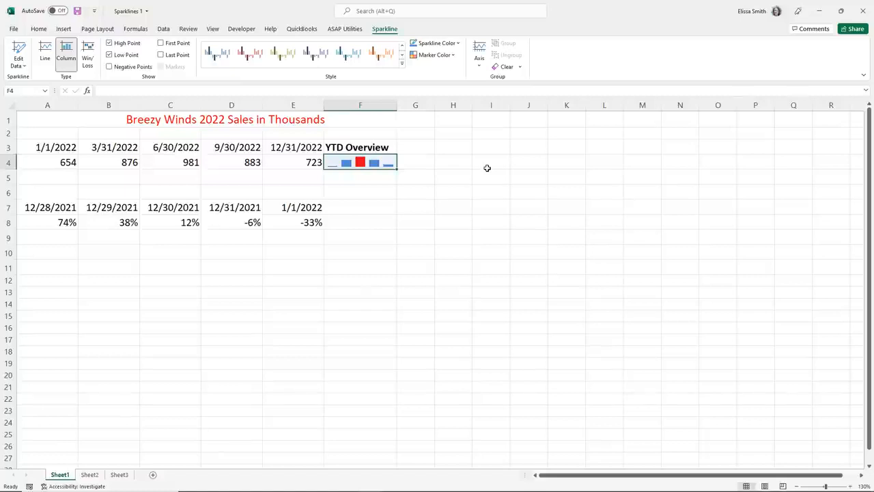
pyautogui.click(345, 255)
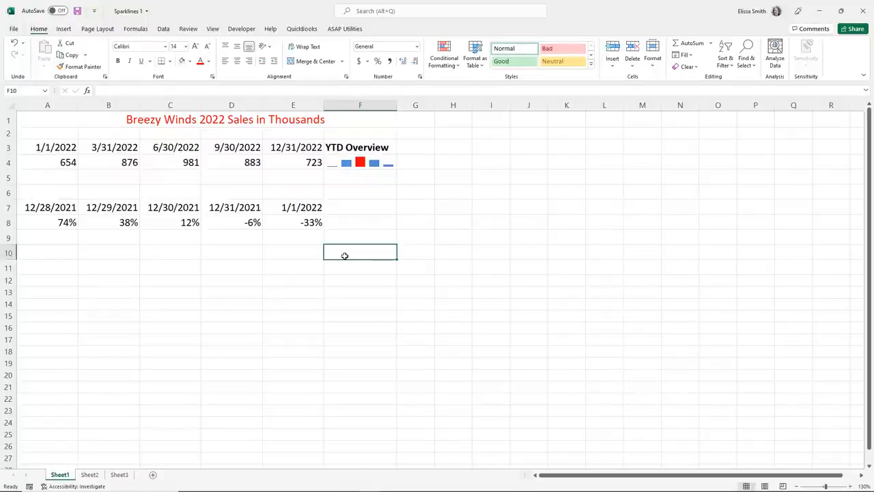
# Try to remove the sparkline in F4 by clearing the cell's contents.
pyautogui.click(345, 164)
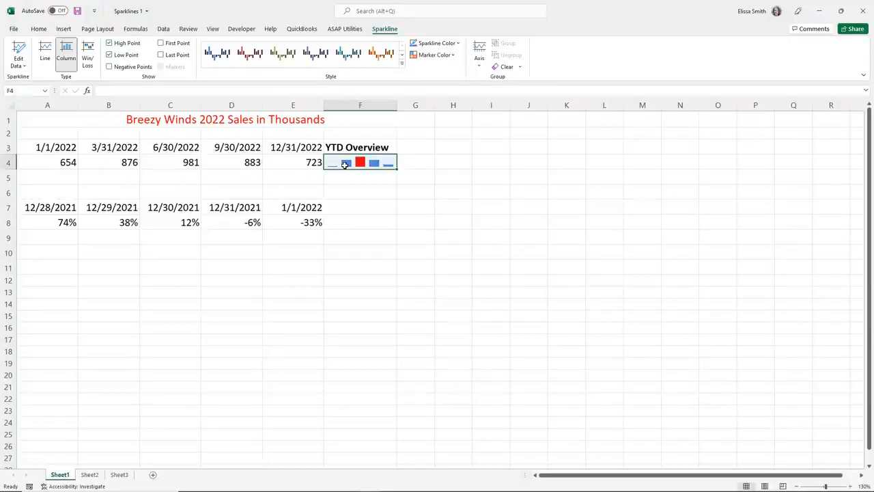
pyautogui.rightClick(345, 165)
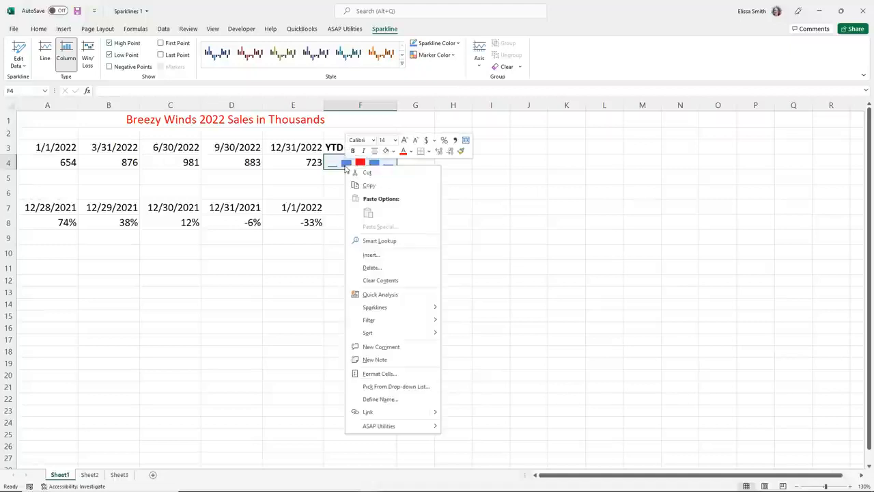
pyautogui.click(398, 283)
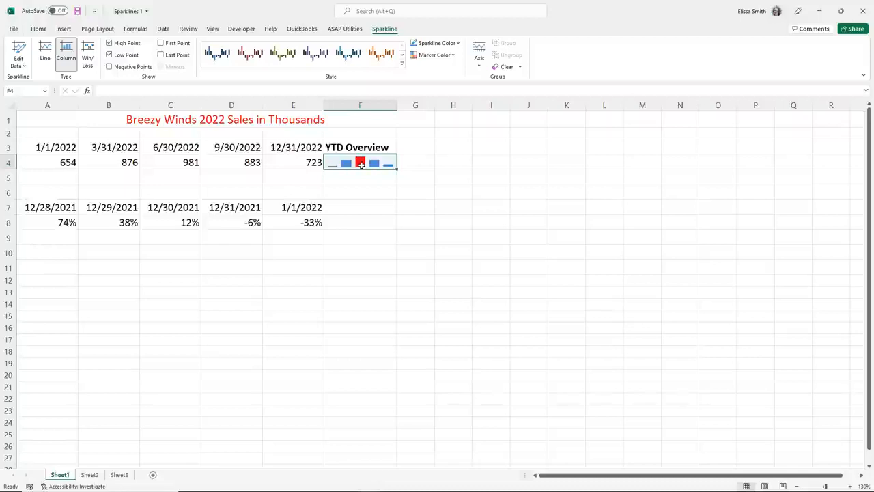
# Remove the YTD Overview sparkline from F4 with Clear Selected Sparklines.
pyautogui.click(386, 31)
pyautogui.click(520, 67)
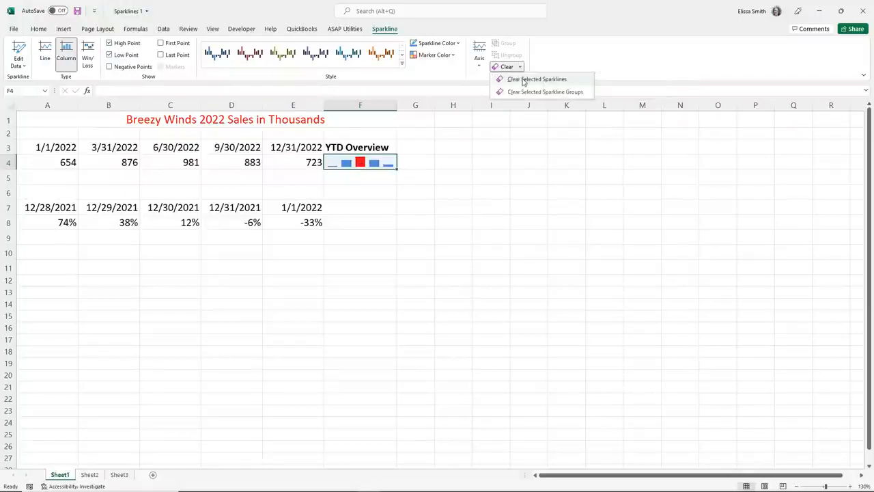
pyautogui.click(523, 80)
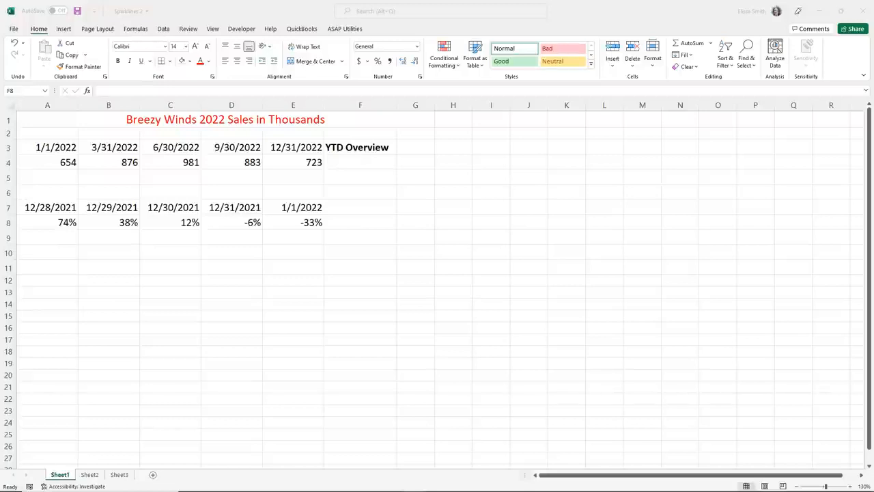
# In the Sparklines 2 workbook, insert a Win/Loss sparkline in F8 using the data range A8:E8.
pyautogui.click(44, 222)
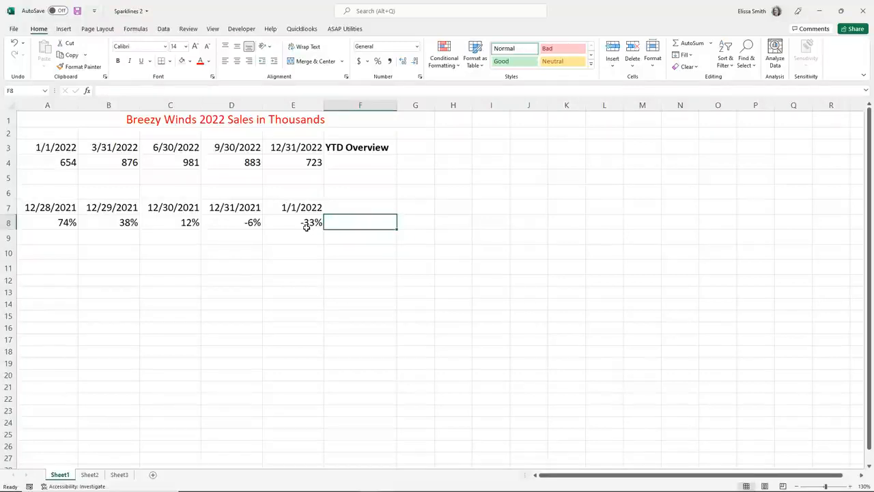
pyautogui.click(371, 223)
pyautogui.click(64, 29)
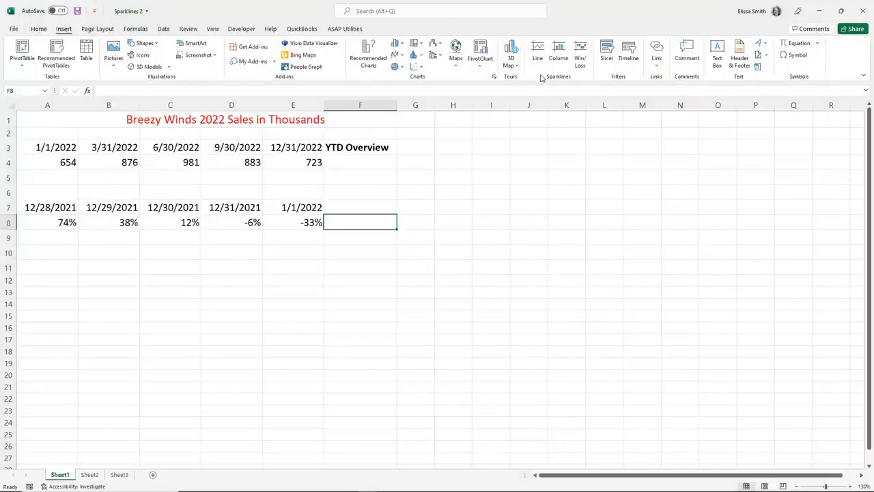
pyautogui.press('ctrl')
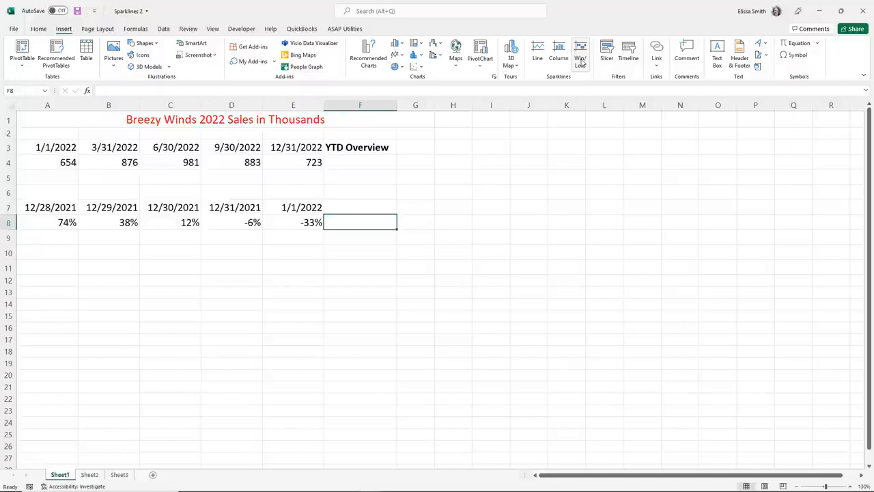
pyautogui.click(581, 62)
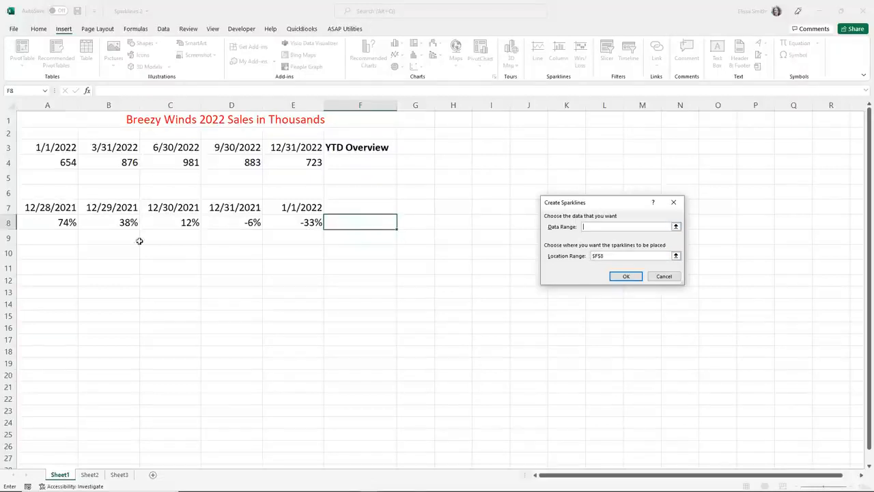
pyautogui.moveTo(28, 226); pyautogui.dragTo(288, 226)
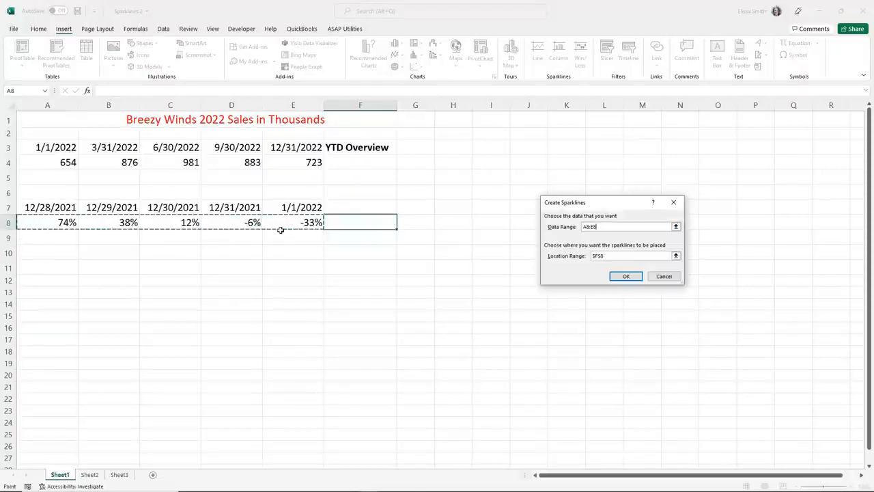
pyautogui.click(626, 277)
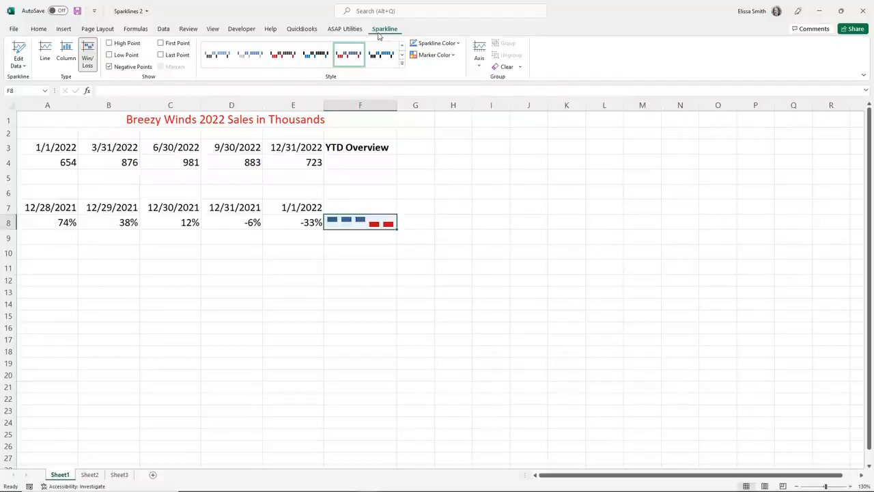
# Apply the first style in the gallery to the F8 sparkline, trying the Column type before returning it to Win/Loss.
pyautogui.click(212, 61)
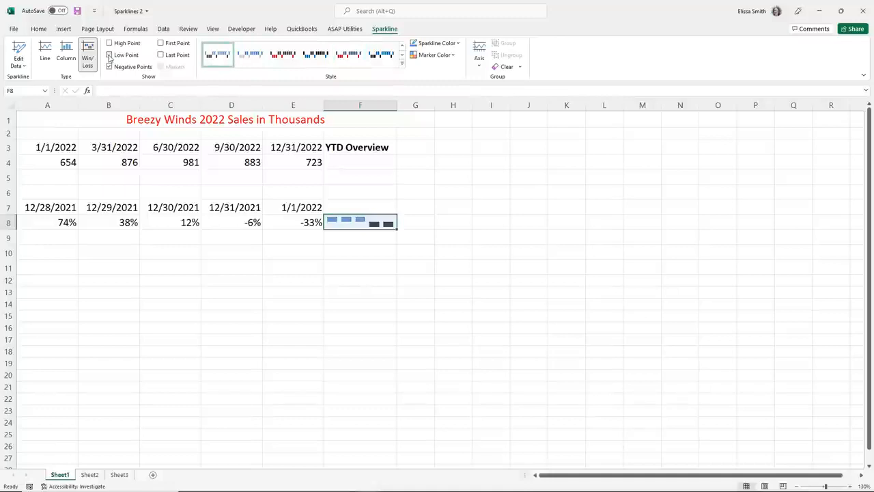
pyautogui.click(67, 52)
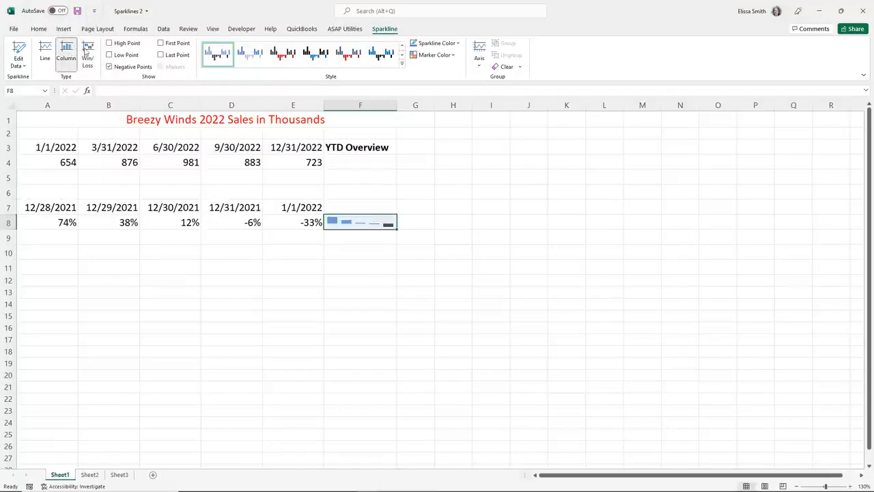
pyautogui.click(88, 55)
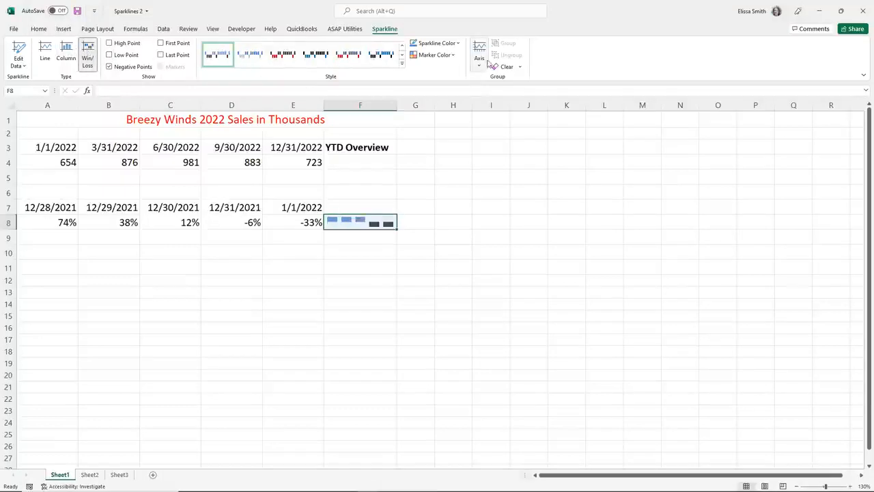
# Set the Low Point marker color of the Win/Loss sparkline in F8 to standard red.
pyautogui.click(431, 56)
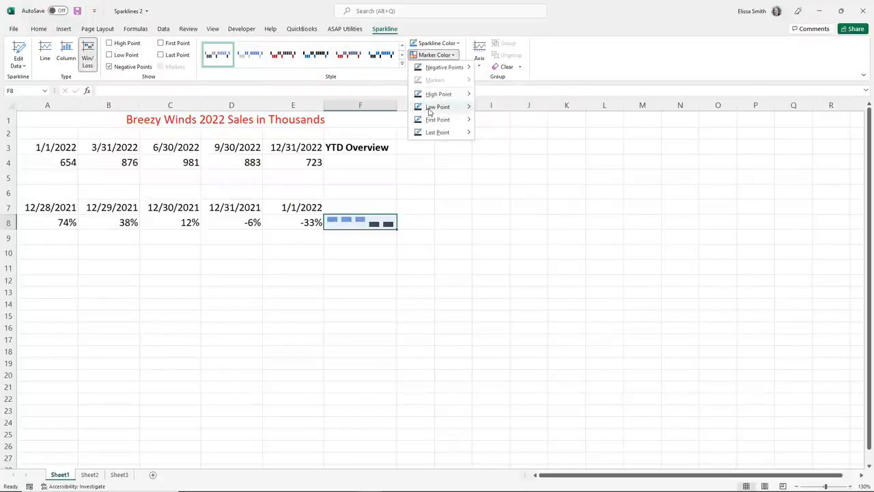
pyautogui.moveTo(433, 109)
pyautogui.click(486, 181)
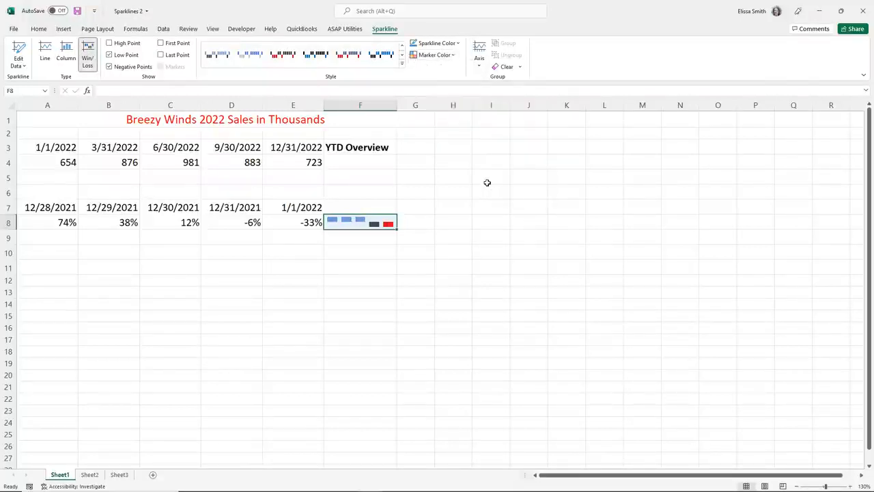
pyautogui.click(419, 58)
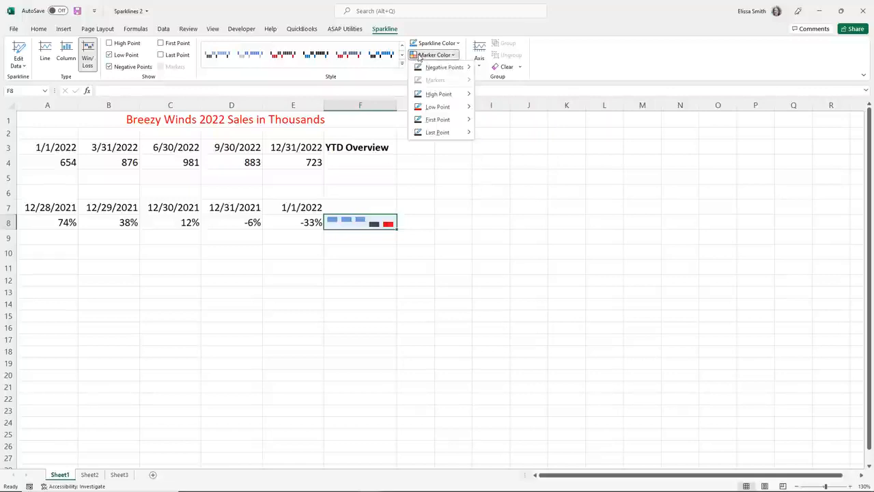
pyautogui.click(493, 251)
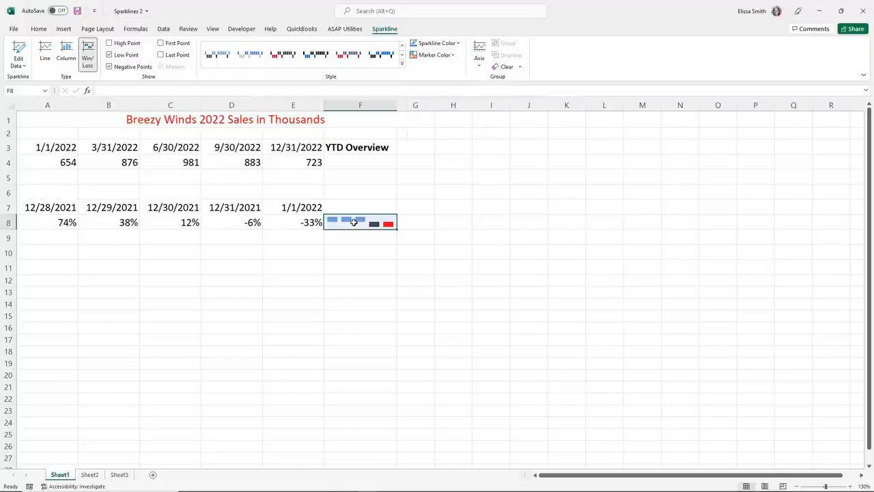
# Clear the selected Win/Loss sparkline from F8.
pyautogui.click(505, 67)
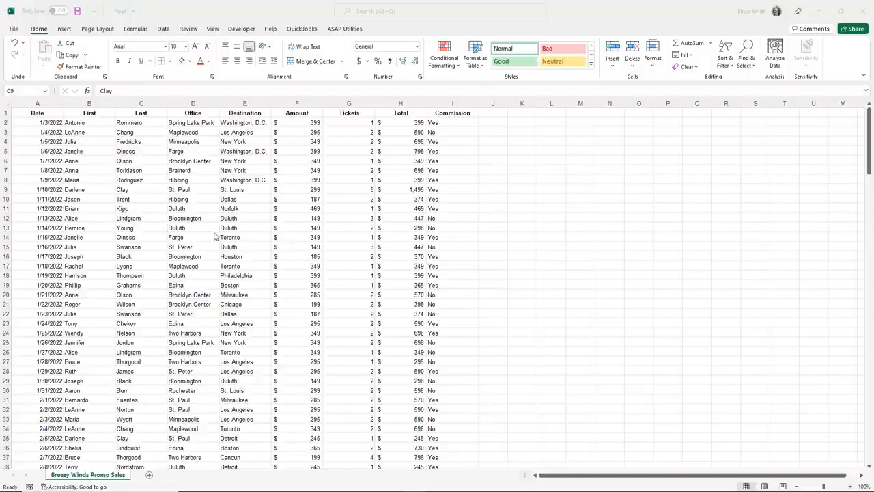
# In the Pivot1 workbook, examine the header row and the Date and Office columns of the Breezy Winds Promo Sales data.
pyautogui.click(193, 237)
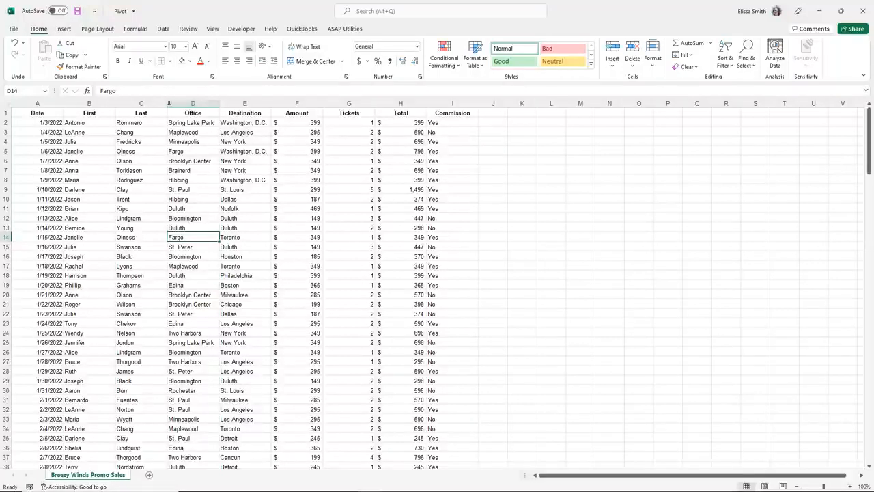
pyautogui.click(7, 112)
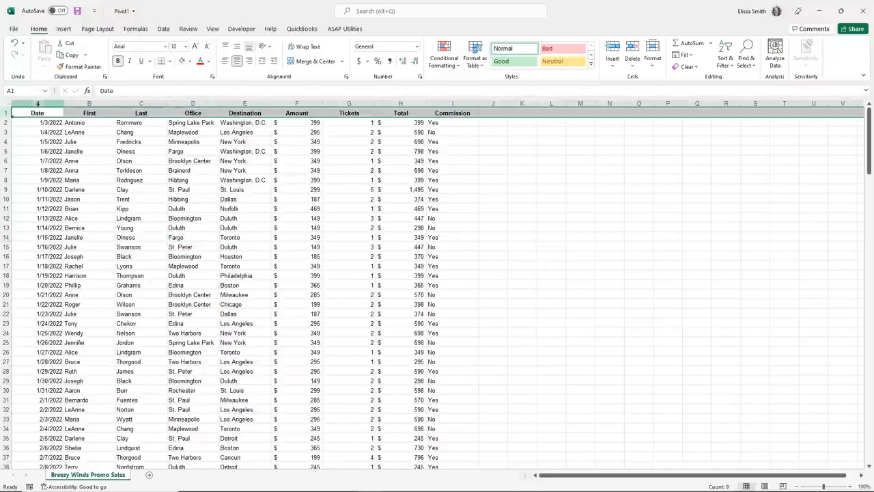
pyautogui.click(39, 102)
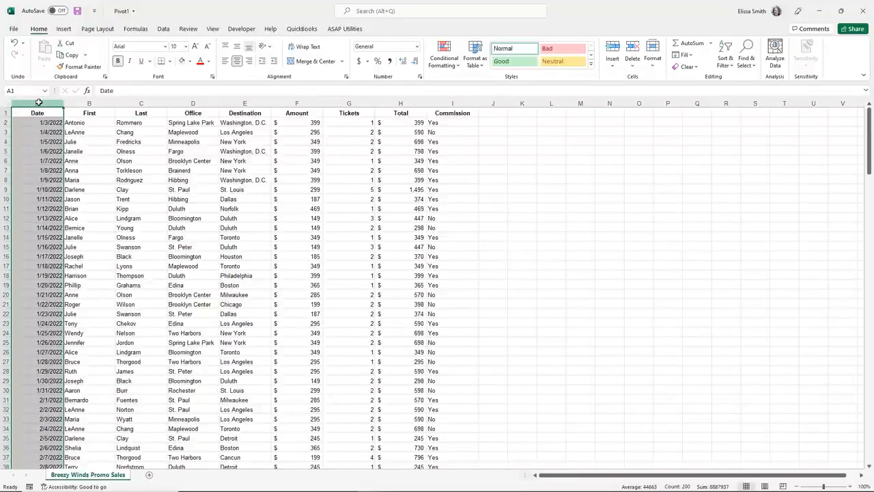
pyautogui.click(186, 102)
pyautogui.click(126, 265)
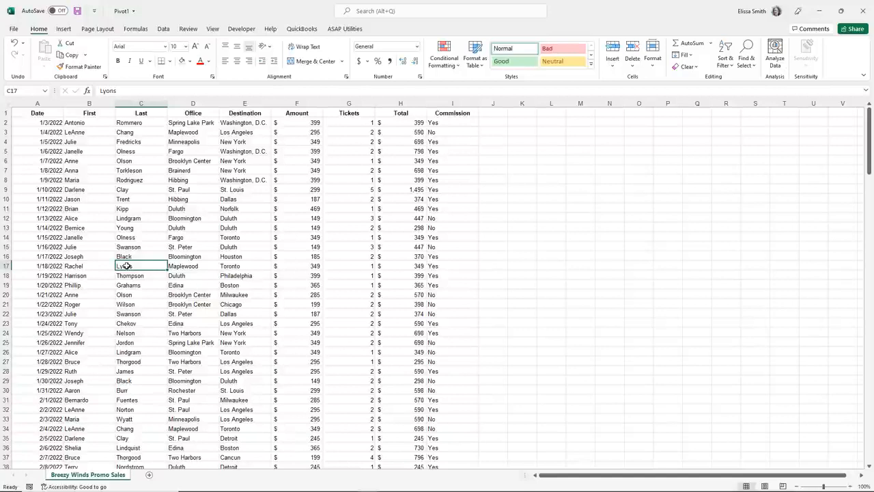
# Try clearing the contents of row 20 in the promo sales data and undo the clearing.
pyautogui.click(4, 293)
pyautogui.press('Delete')
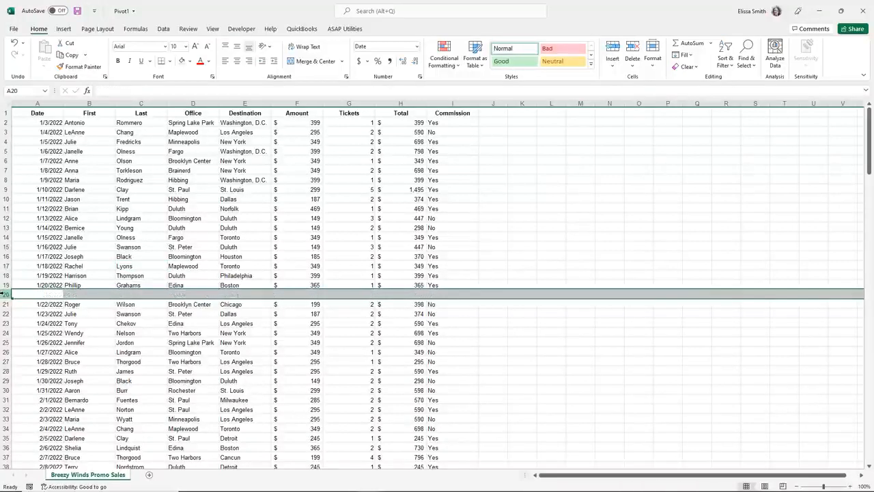
pyautogui.hotkey('ctrl', 'z')
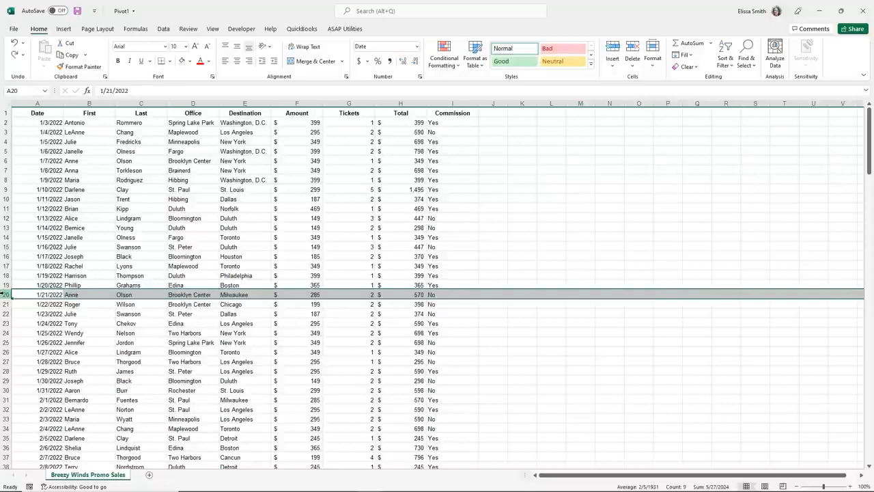
pyautogui.click(6, 114)
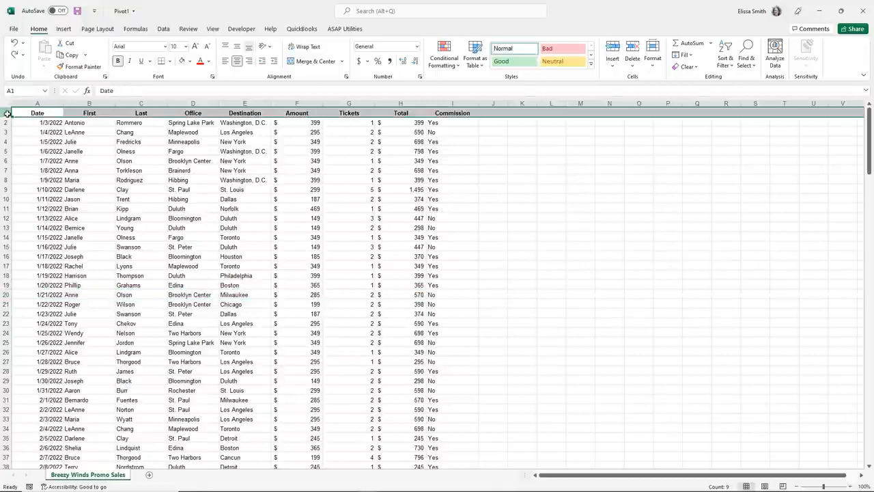
pyautogui.click(135, 180)
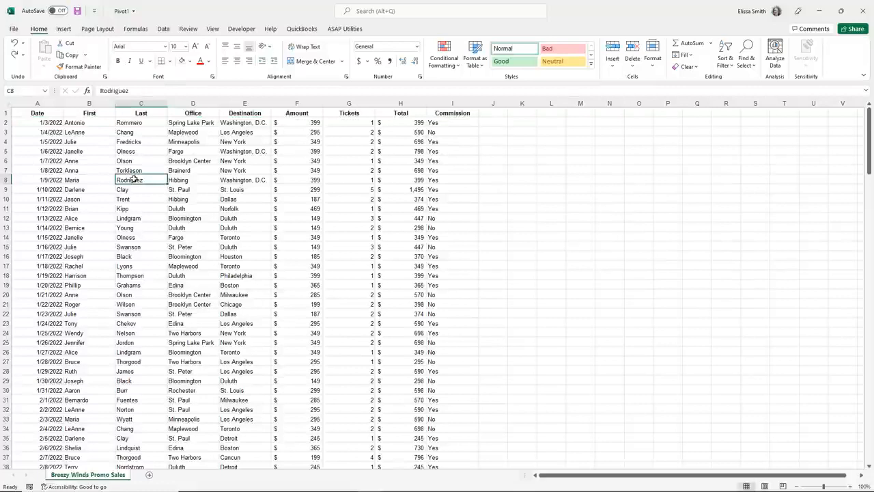
pyautogui.click(595, 169)
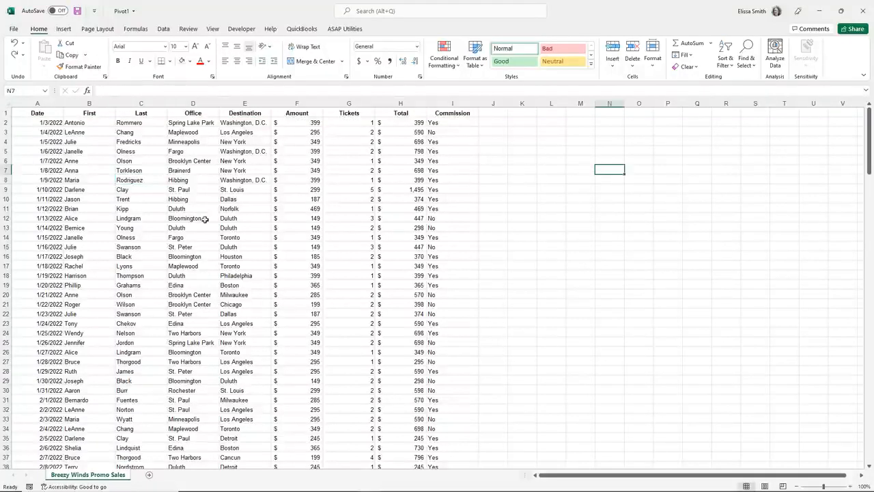
# Insert the recommended PivotTable Sum of Amount by Office (+) and Commission from the promo sales data.
pyautogui.click(164, 225)
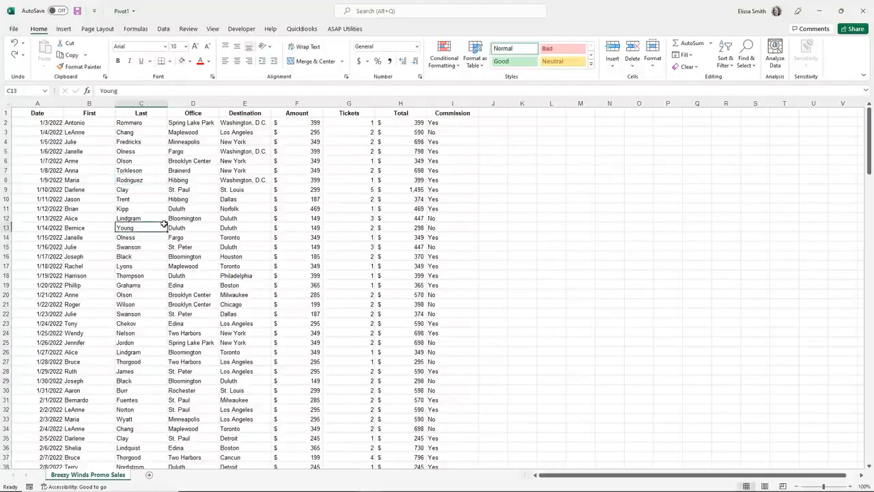
pyautogui.click(71, 32)
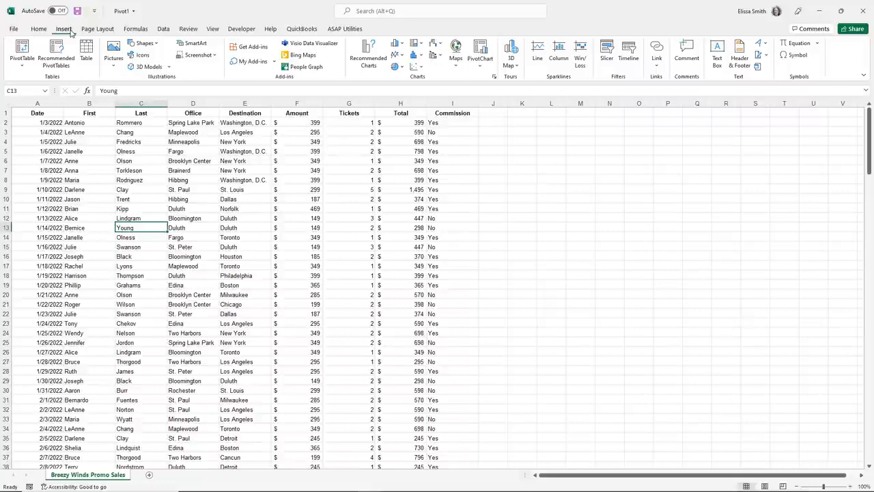
pyautogui.click(57, 53)
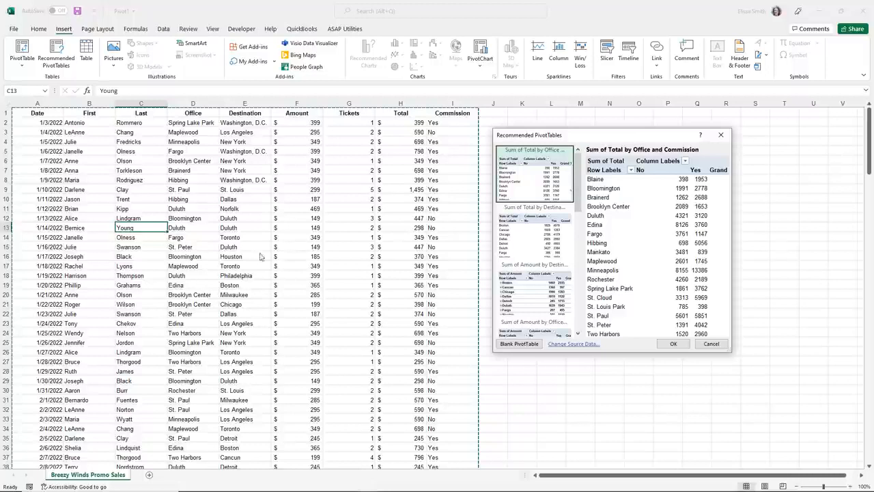
pyautogui.moveTo(511, 135); pyautogui.dragTo(313, 116)
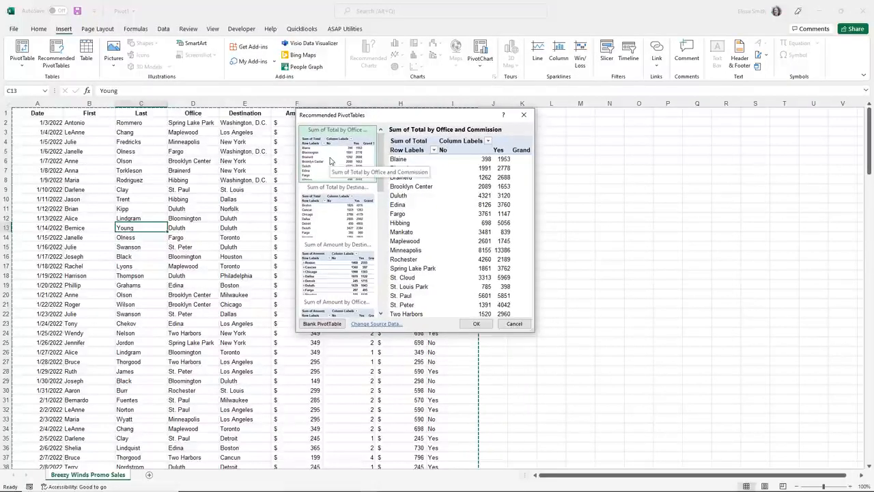
pyautogui.click(327, 224)
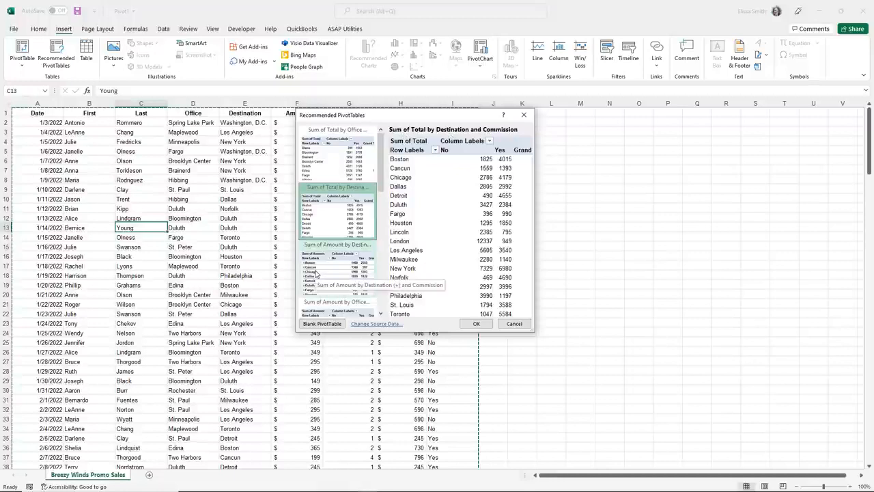
pyautogui.click(310, 308)
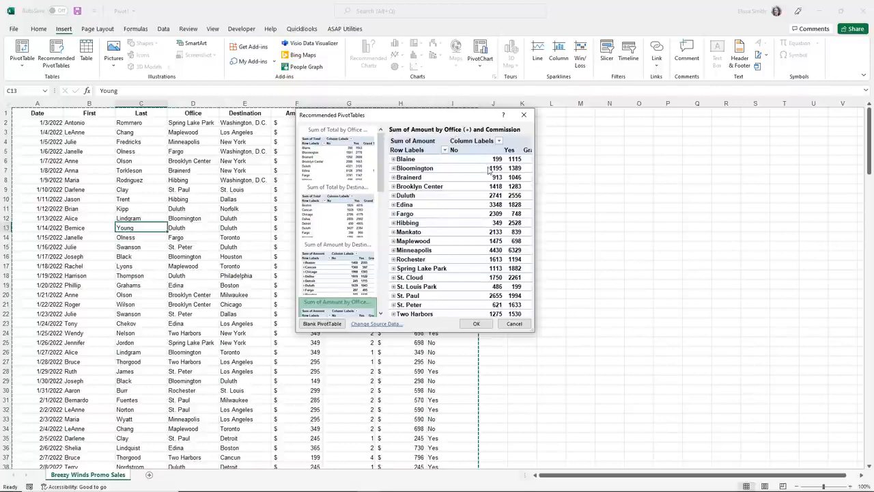
pyautogui.click(475, 324)
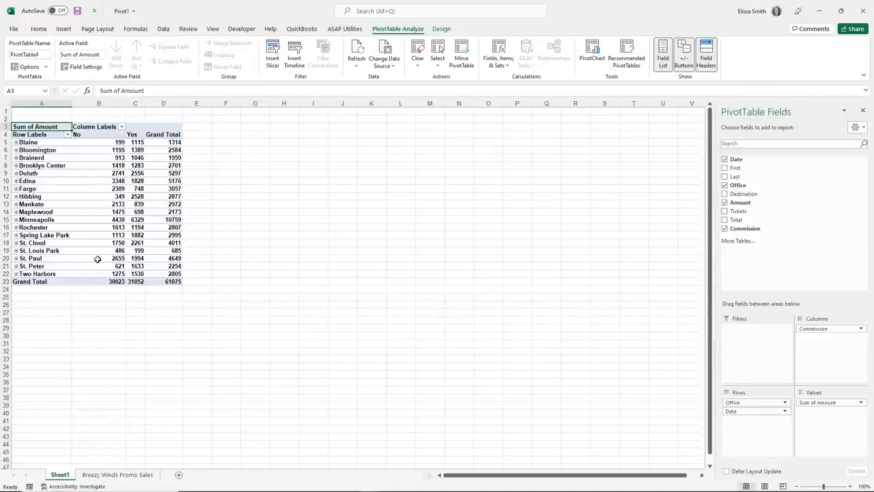
# Examine the office rows and Commission columns of the new PivotTable and compare them with the Breezy Winds Promo Sales source sheet.
pyautogui.moveTo(97, 259)
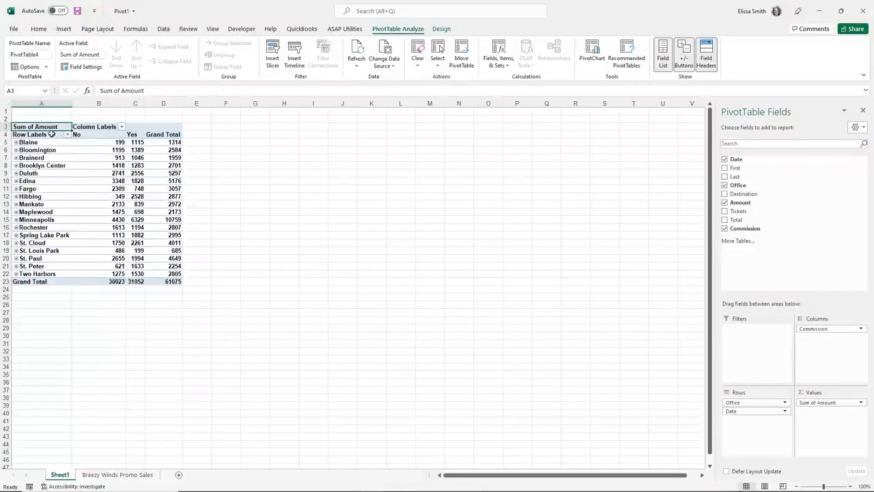
pyautogui.moveTo(52, 189)
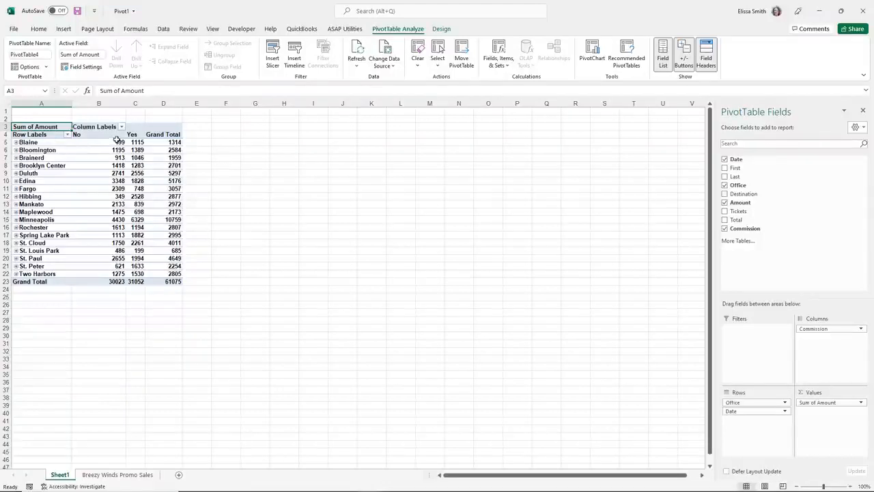
pyautogui.moveTo(160, 159)
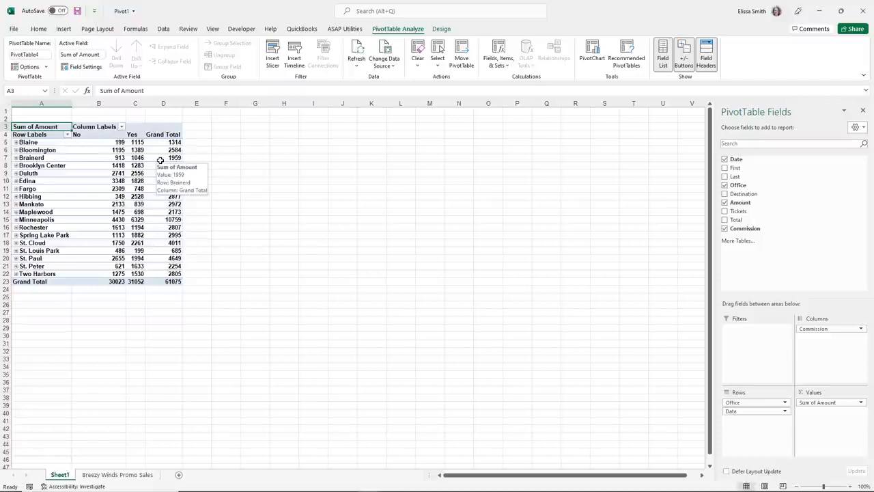
pyautogui.click(118, 475)
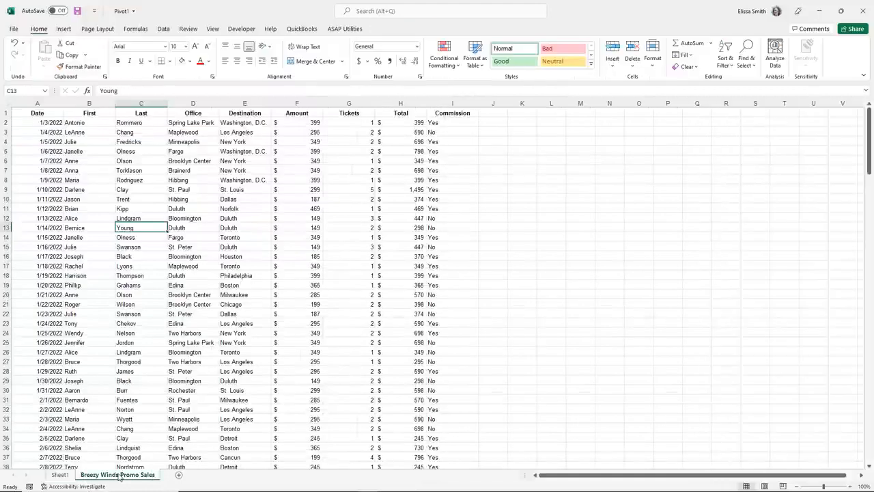
pyautogui.click(60, 475)
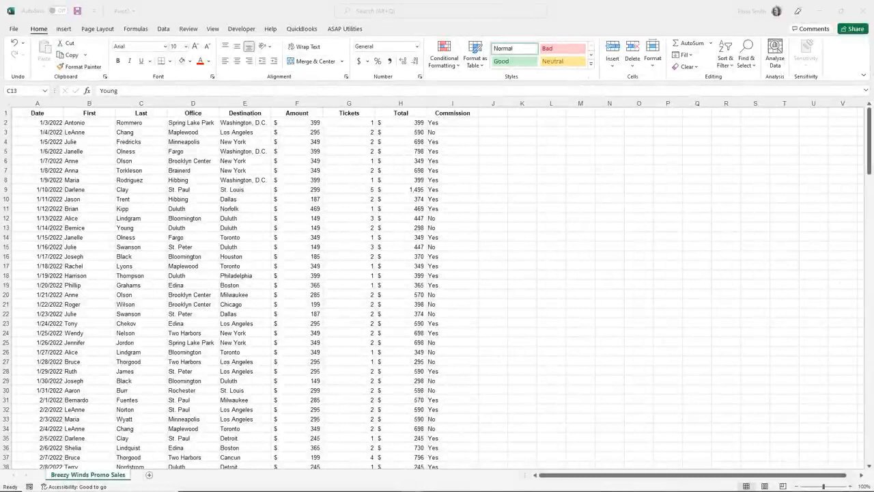
# In the Pivot2 workbook, create a blank PivotTable on a new worksheet from Breezy Winds Promo Sales range A1:I200.
pyautogui.click(109, 238)
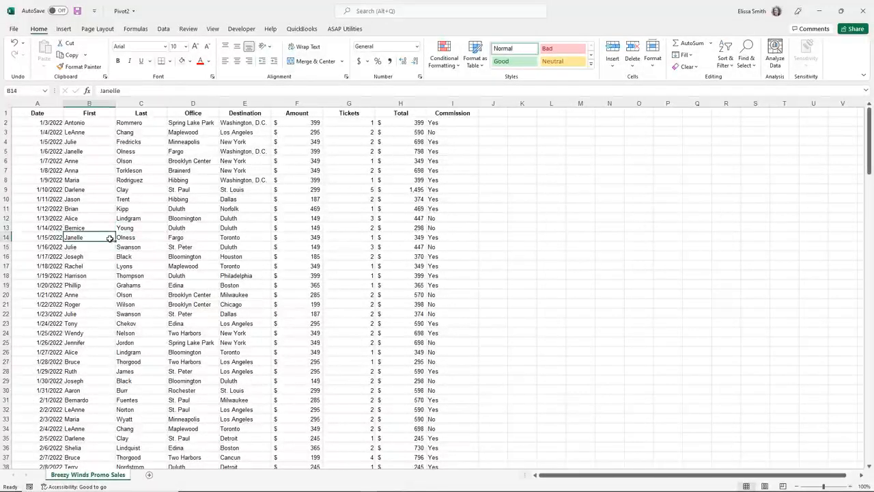
pyautogui.click(4, 113)
pyautogui.click(75, 265)
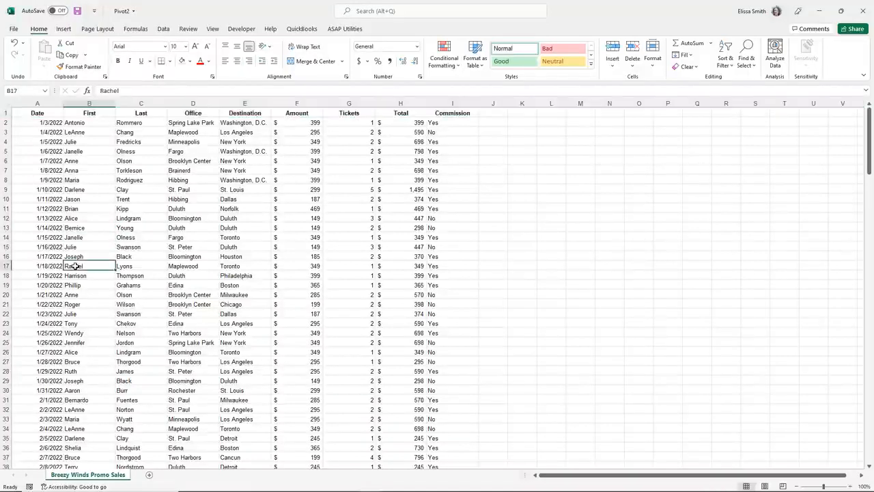
pyautogui.click(63, 30)
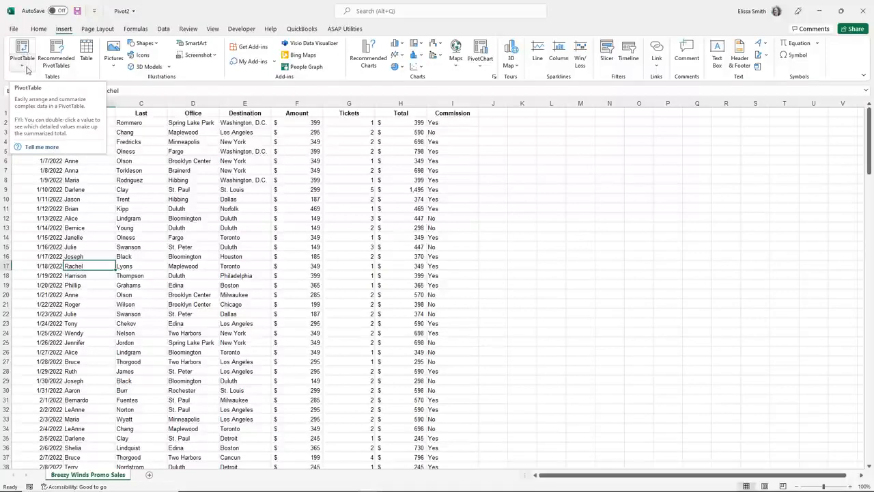
pyautogui.click(24, 66)
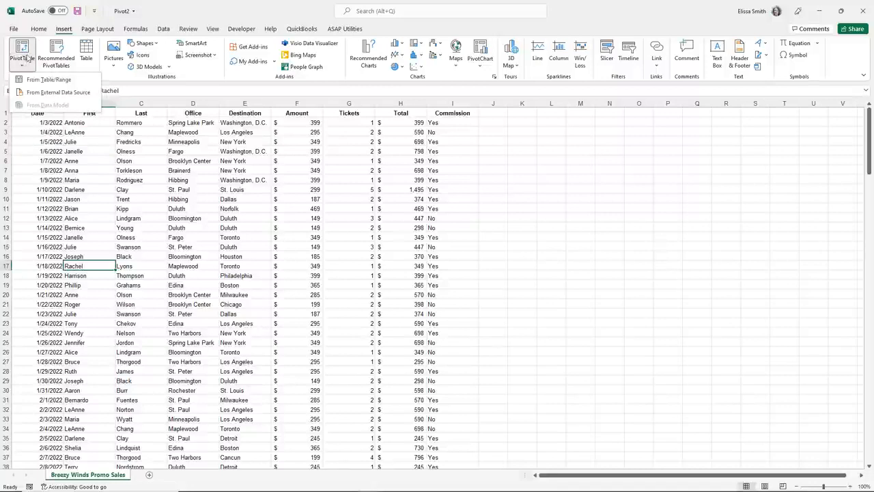
pyautogui.click(28, 47)
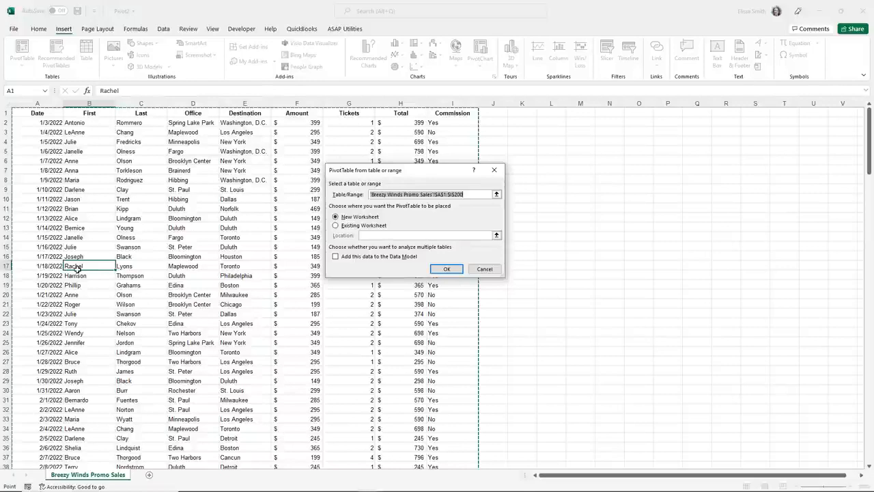
pyautogui.scroll(-20, 76, 268)
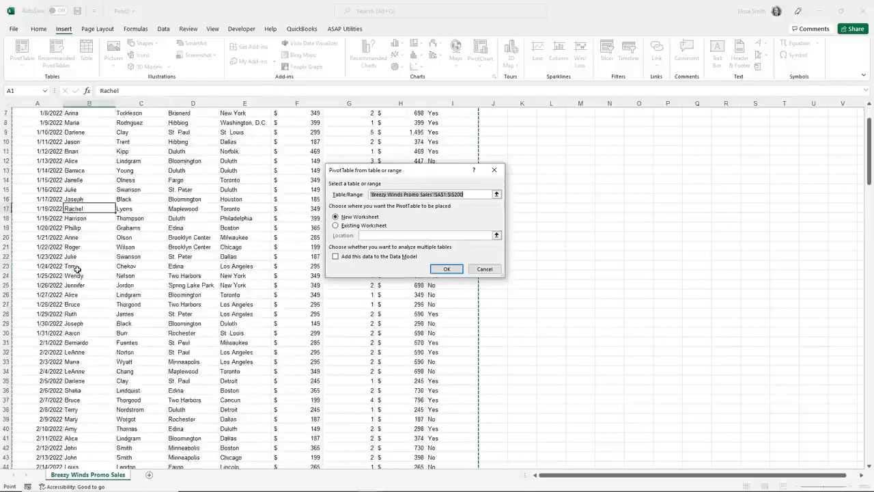
pyautogui.scroll(-15, 77, 269)
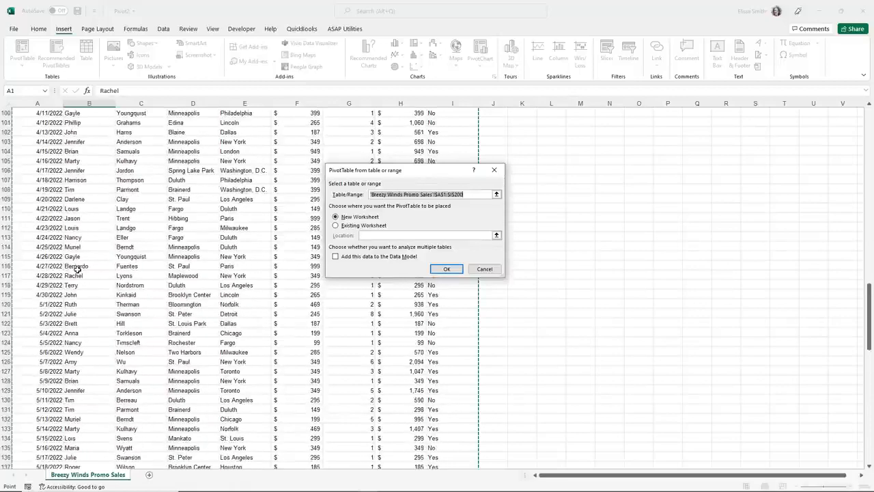
pyautogui.scroll(20, 77, 268)
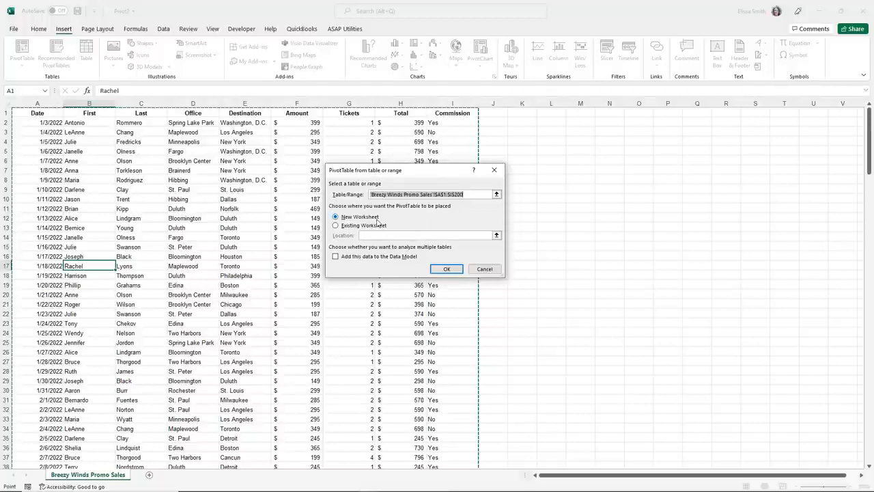
pyautogui.click(446, 269)
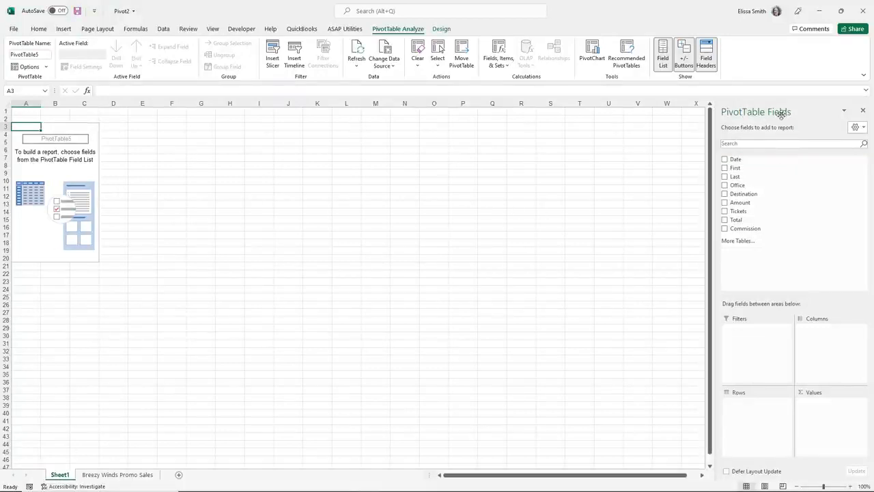
# Add the Office field to the Rows area of the blank PivotTable.
pyautogui.click(751, 342)
pyautogui.click(845, 337)
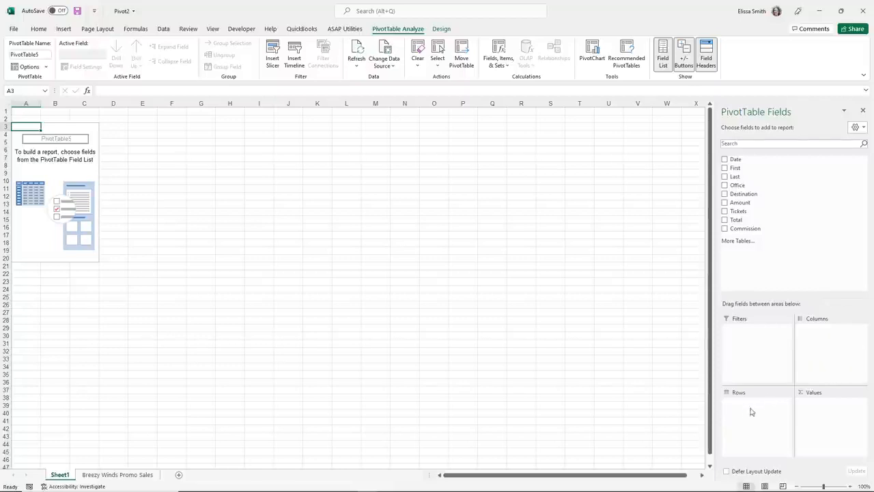
pyautogui.click(745, 412)
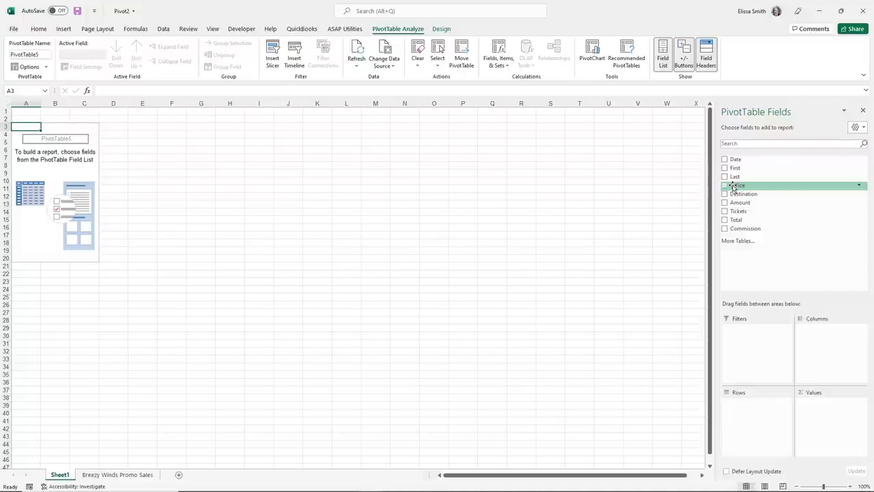
pyautogui.moveTo(733, 186); pyautogui.dragTo(750, 418)
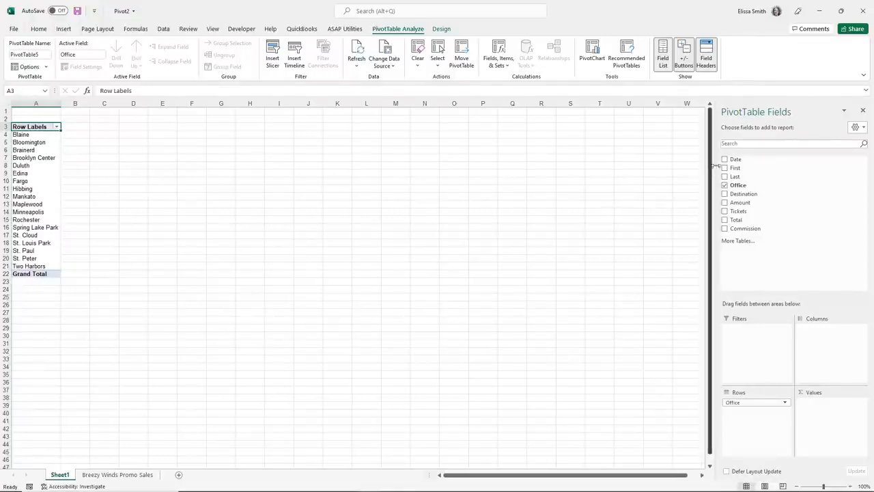
# Try the Date field in the PivotTable's Columns area and remove both Date and Months from it.
pyautogui.moveTo(733, 159); pyautogui.dragTo(827, 339)
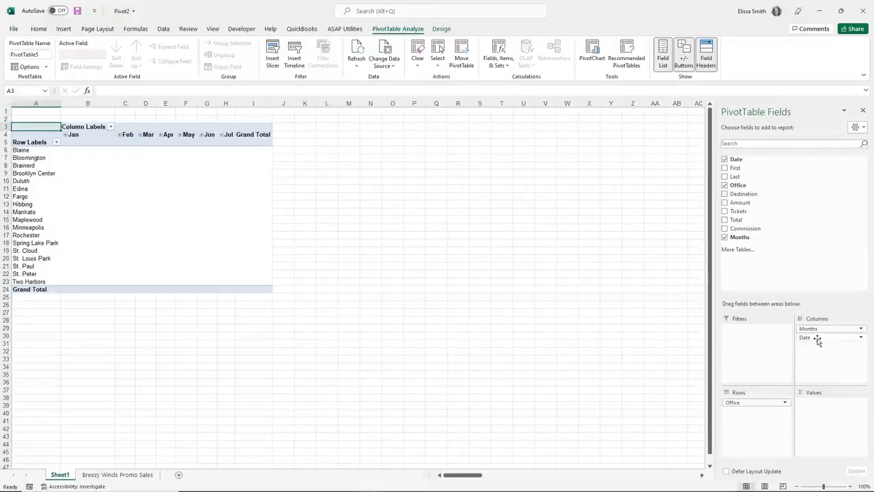
pyautogui.moveTo(817, 339); pyautogui.dragTo(592, 344)
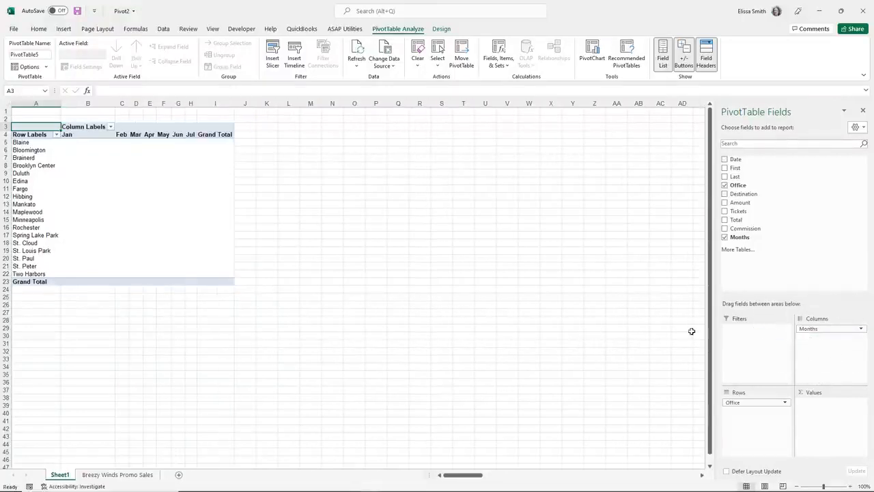
pyautogui.moveTo(821, 332); pyautogui.dragTo(572, 335)
# Add Destination to the PivotTable's Columns area and Tickets to its Values area as a sum.
pyautogui.moveTo(734, 194); pyautogui.dragTo(815, 340)
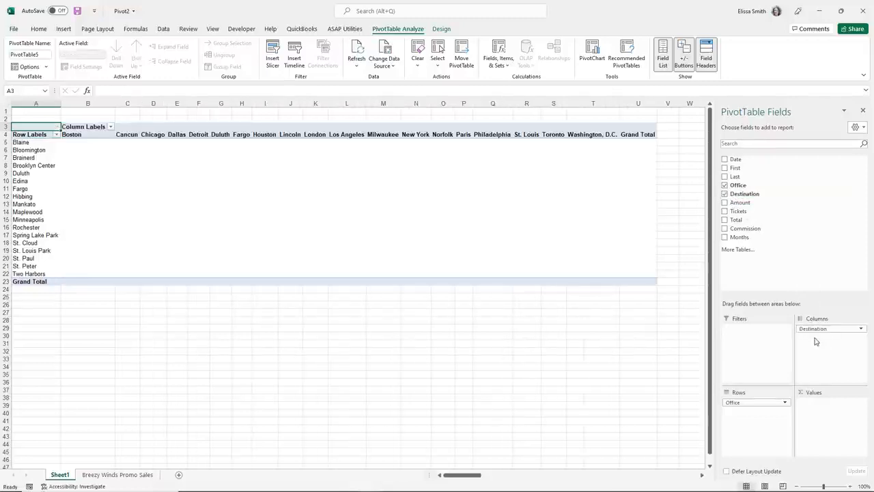
pyautogui.click(826, 442)
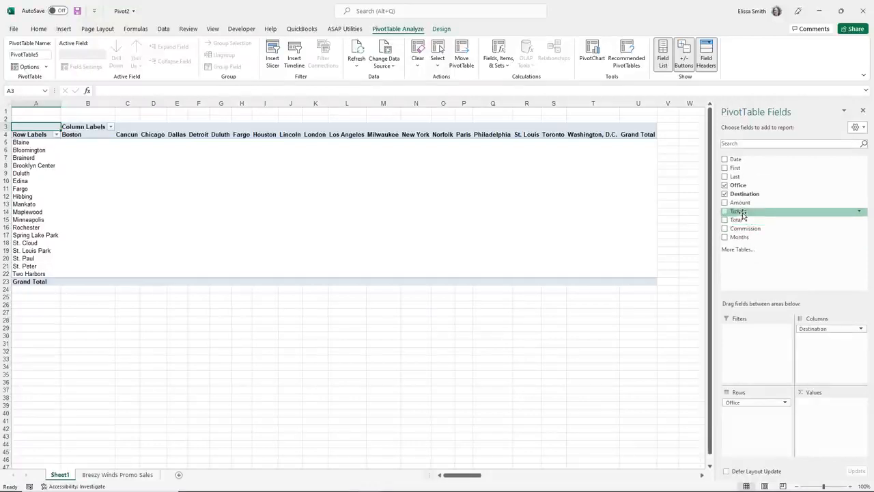
pyautogui.moveTo(744, 214); pyautogui.dragTo(822, 420)
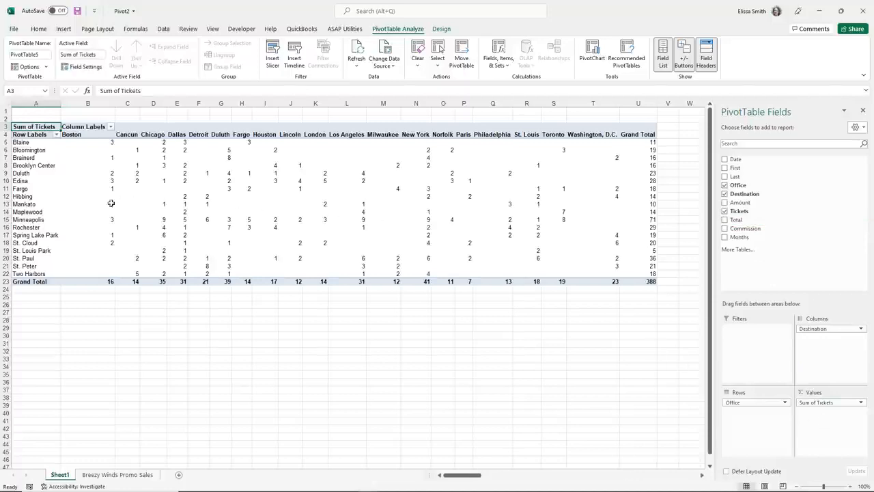
pyautogui.click(22, 196)
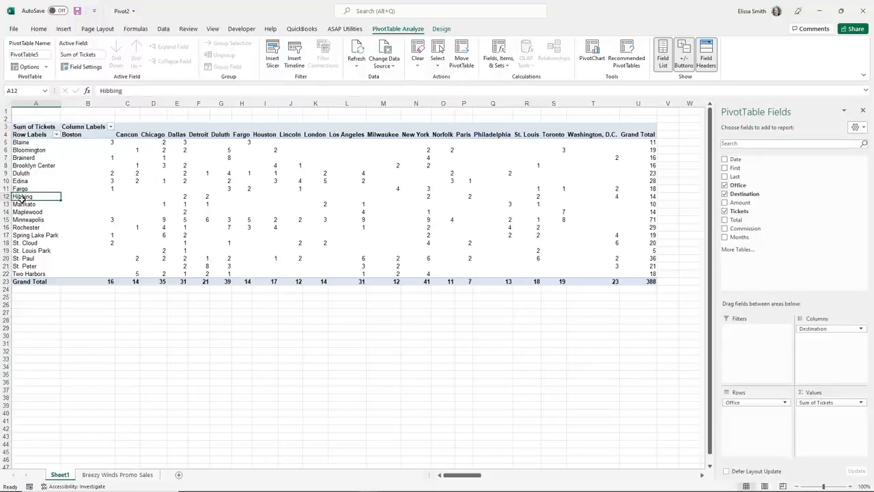
# Examine the ticket sums by office and destination in the PivotTable, including Fargo to Cancun and Blaine to Boston.
pyautogui.moveTo(116, 190)
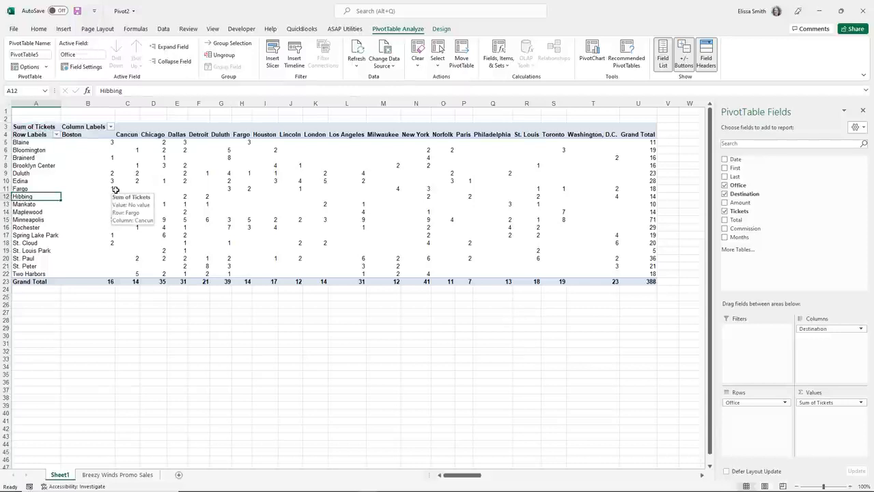
pyautogui.click(115, 191)
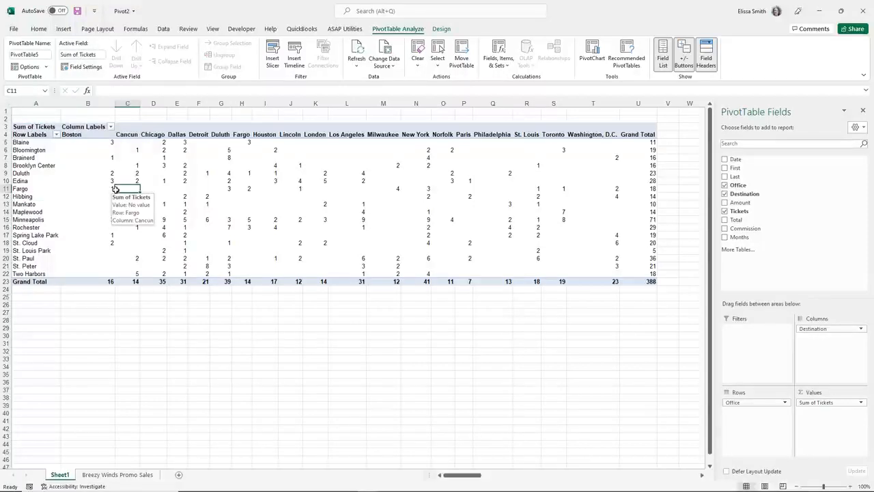
pyautogui.moveTo(115, 227)
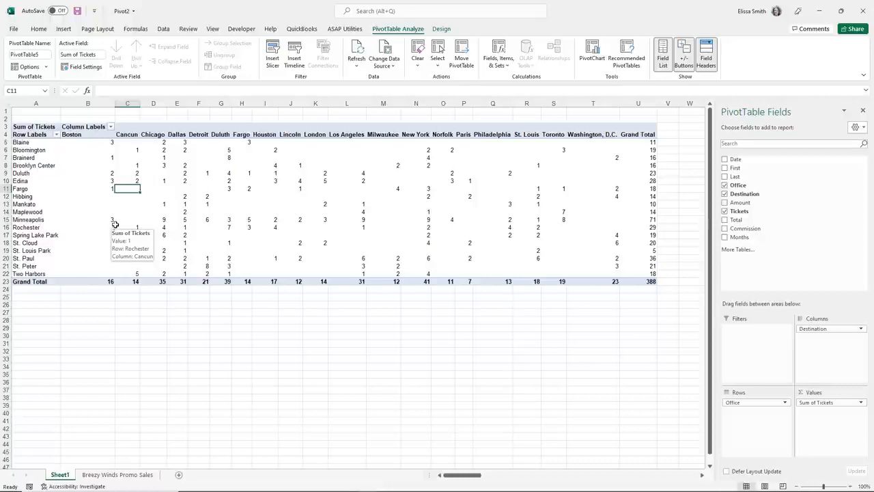
pyautogui.click(113, 142)
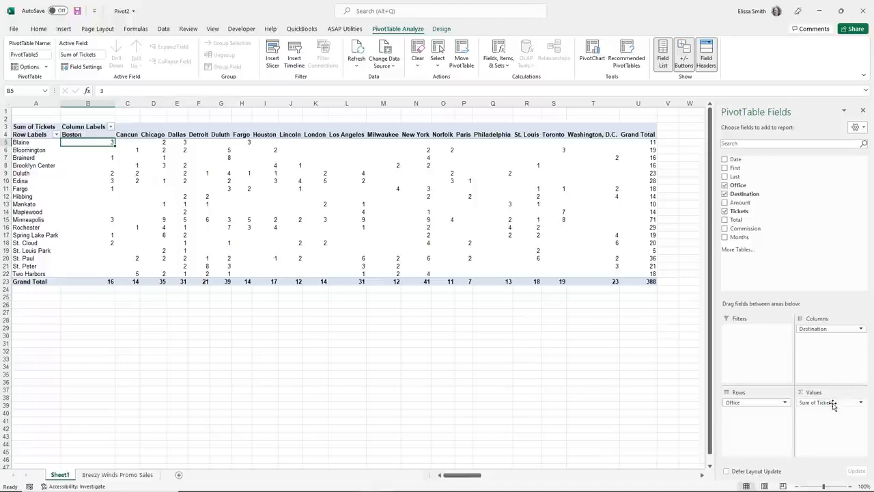
pyautogui.moveTo(833, 404); pyautogui.dragTo(79, 180)
pyautogui.moveTo(98, 222)
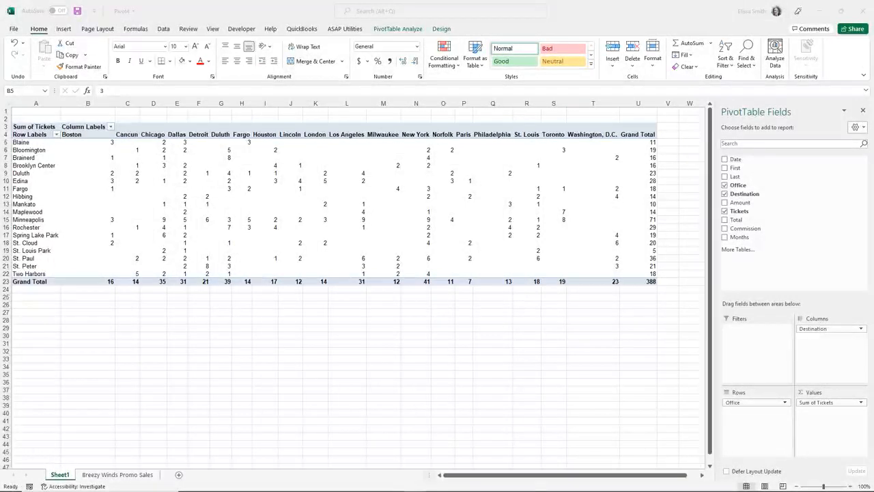
# In the Pivot4 workbook, replace Sum of Tickets with the Total field in the PivotTable's Values area.
pyautogui.click(207, 242)
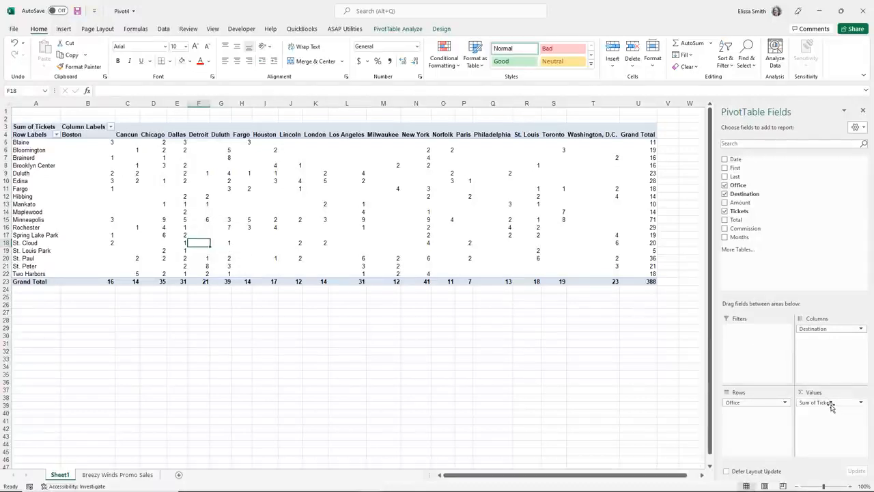
pyautogui.moveTo(831, 404); pyautogui.dragTo(592, 416)
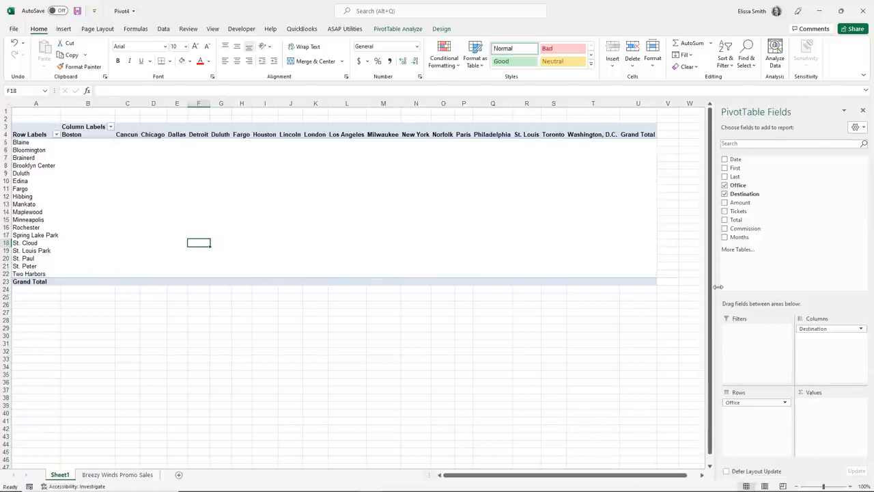
pyautogui.moveTo(734, 219); pyautogui.dragTo(814, 414)
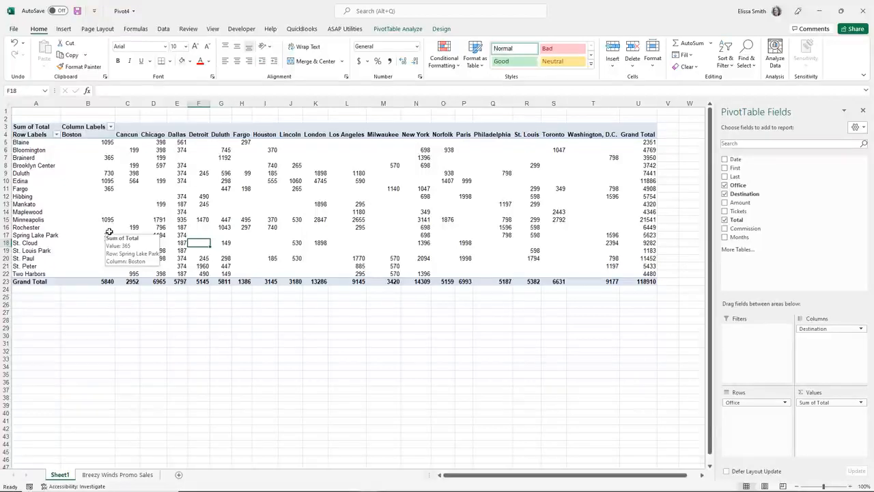
# Set the Total value field to summarize by Average in its value field settings.
pyautogui.click(861, 403)
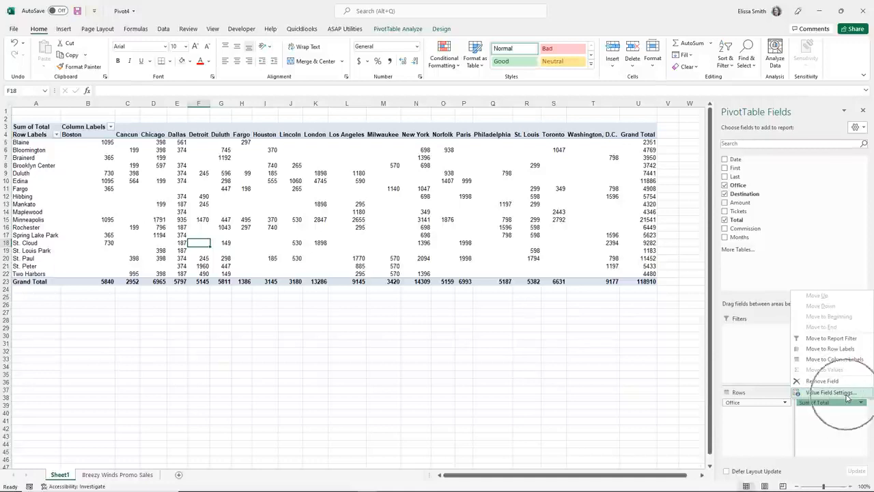
pyautogui.click(211, 193)
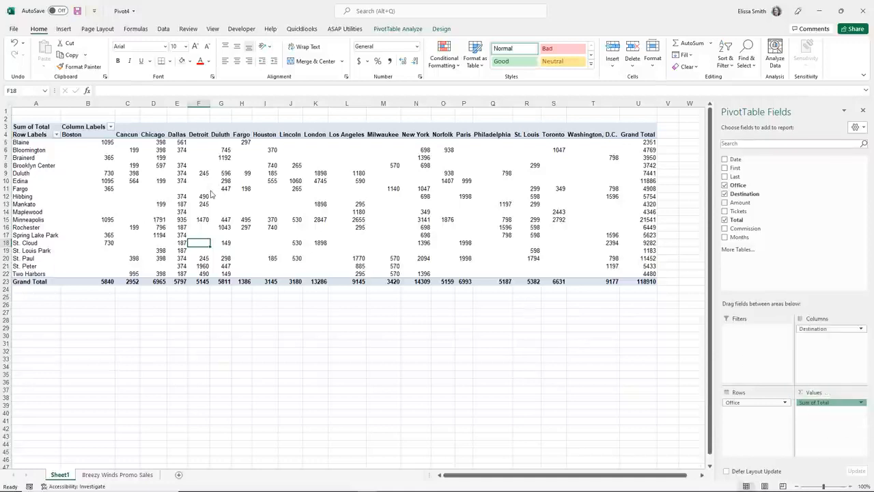
pyautogui.rightClick(211, 193)
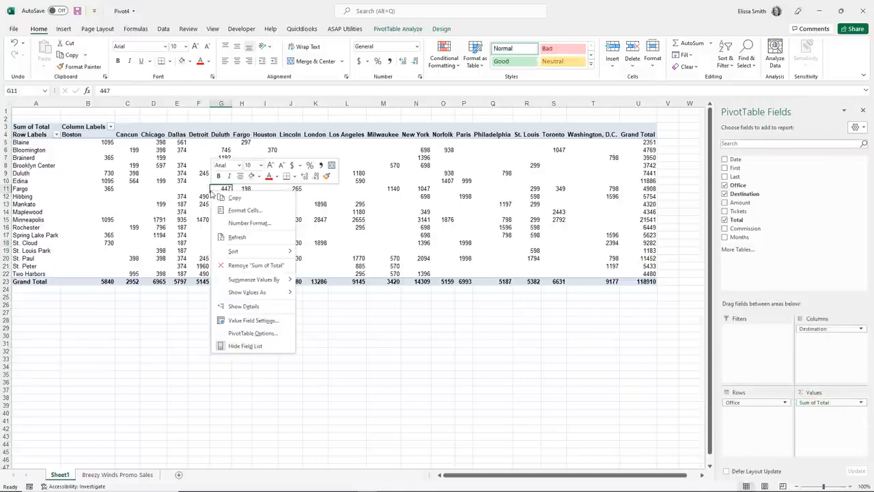
pyautogui.click(268, 320)
pyautogui.moveTo(269, 250); pyautogui.dragTo(371, 83)
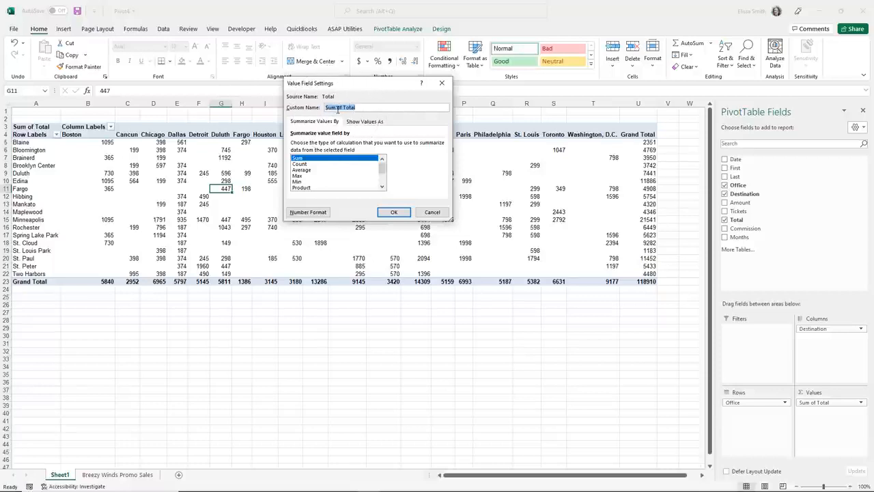
pyautogui.click(303, 169)
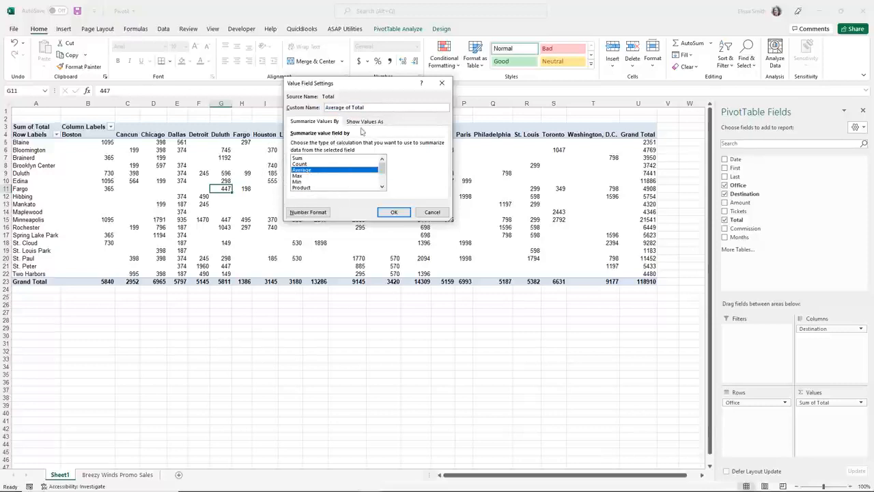
# Format the averaged Total values as Currency with 2 decimal places and apply the value field settings.
pyautogui.click(307, 213)
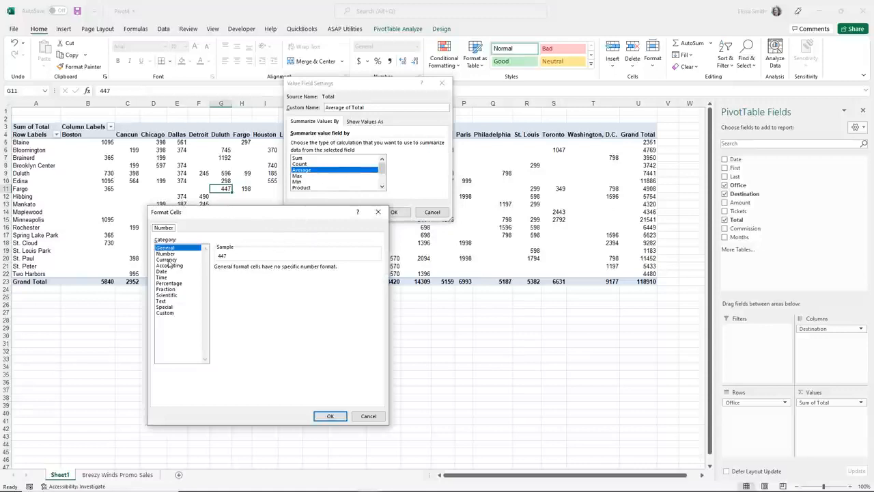
pyautogui.click(170, 260)
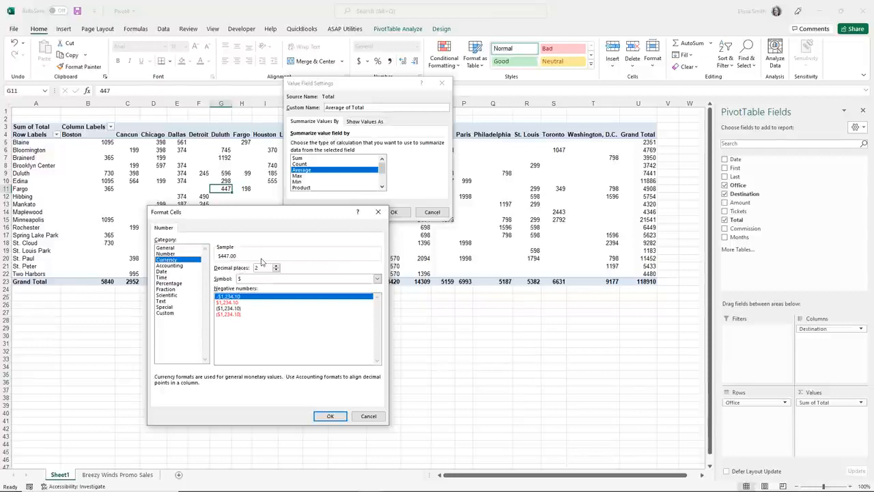
pyautogui.click(323, 418)
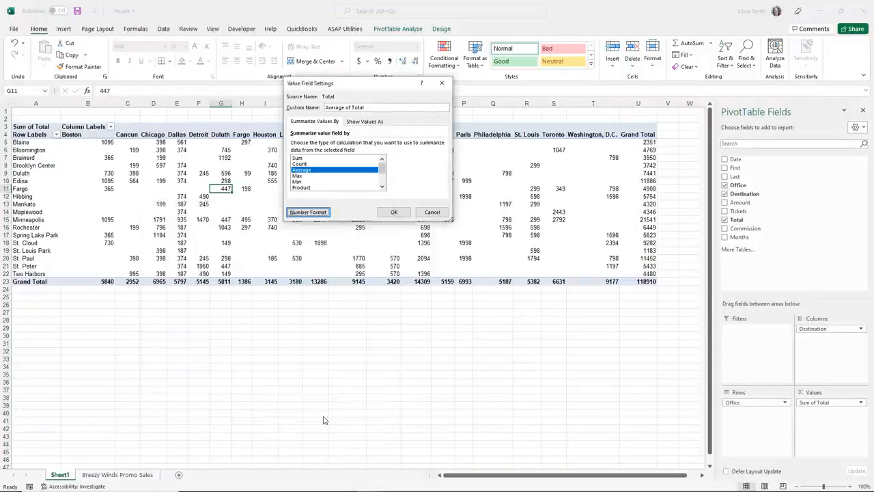
pyautogui.click(398, 217)
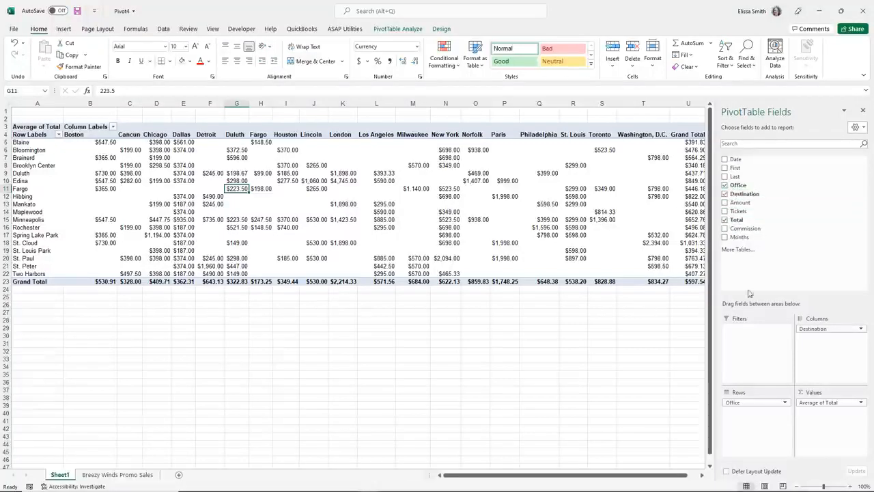
# Remove Office from the PivotTable's Rows area and move Destination from Columns to Rows.
pyautogui.moveTo(738, 402); pyautogui.dragTo(570, 413)
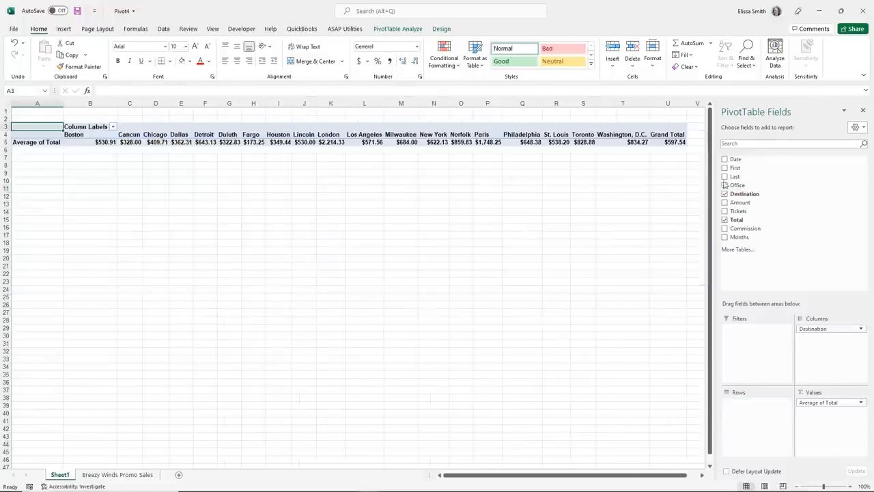
pyautogui.moveTo(741, 194); pyautogui.dragTo(758, 414)
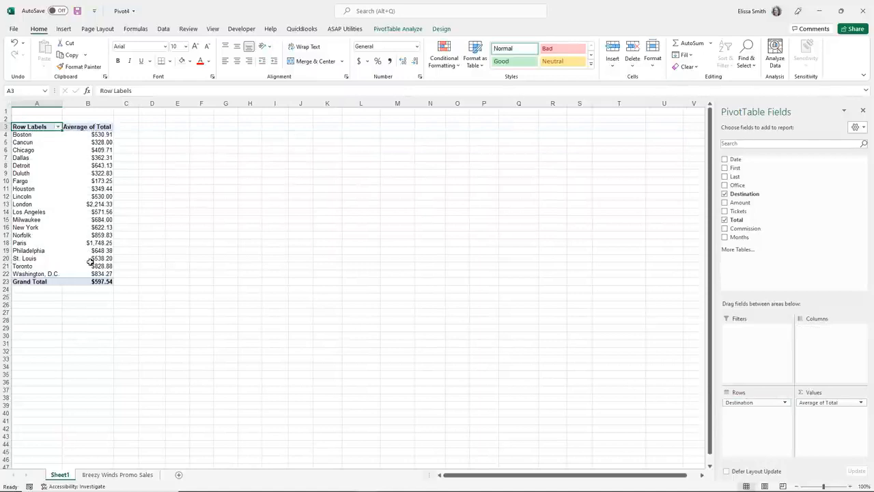
pyautogui.moveTo(90, 261)
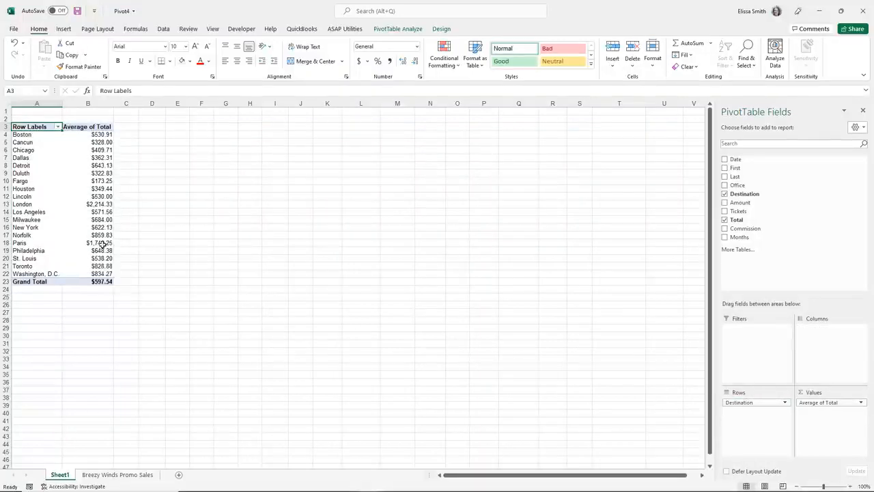
pyautogui.moveTo(99, 181)
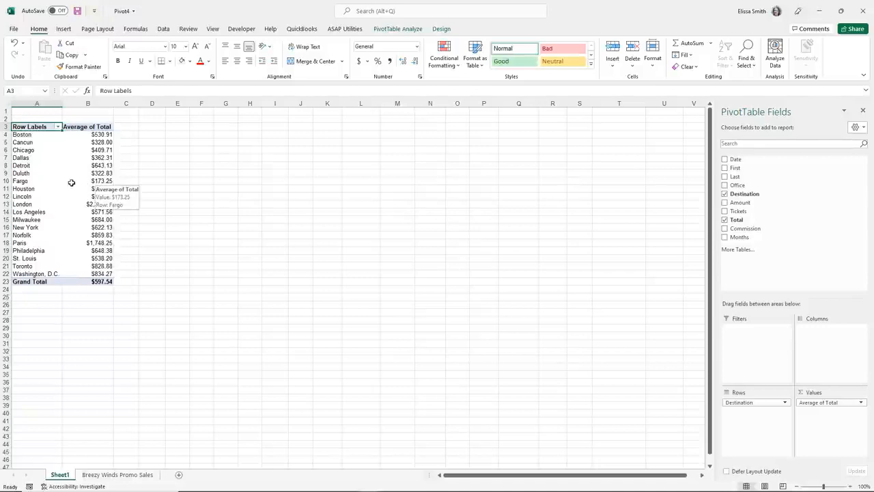
# Apply the purple Medium PivotTable style with a solid header row, and turn on banded rows and banded columns.
pyautogui.click(71, 182)
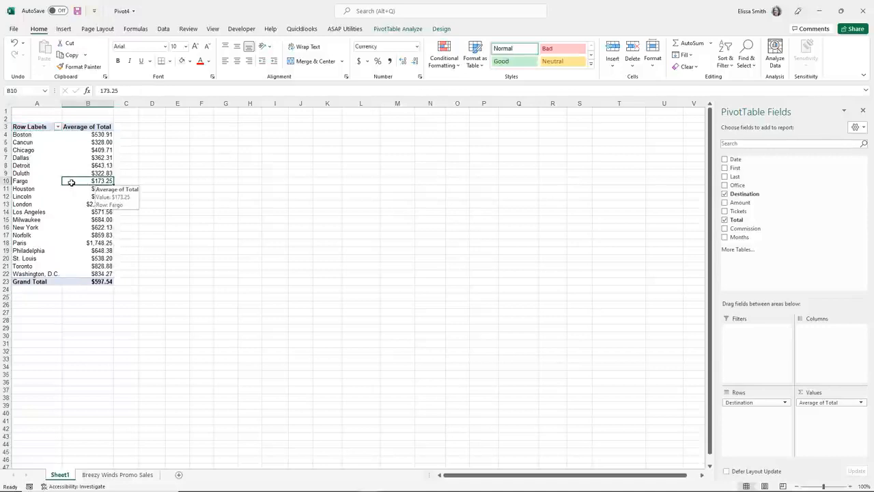
pyautogui.click(437, 30)
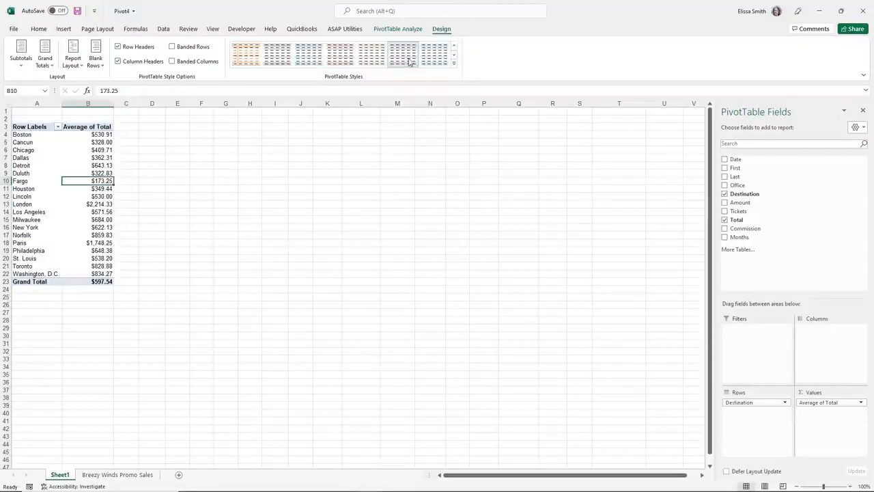
pyautogui.click(453, 63)
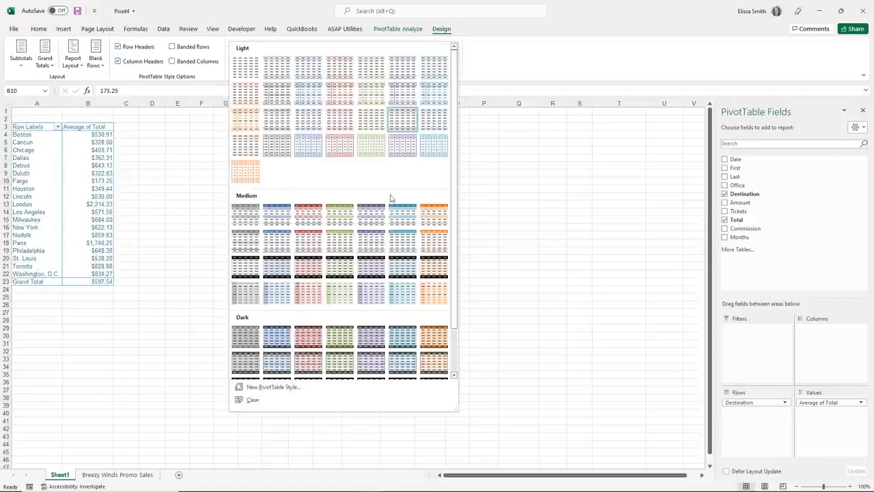
pyautogui.click(369, 216)
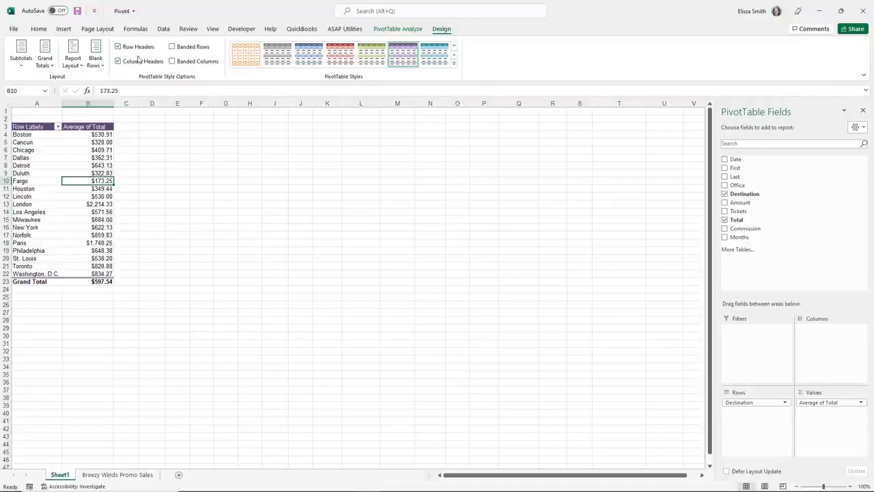
pyautogui.click(172, 47)
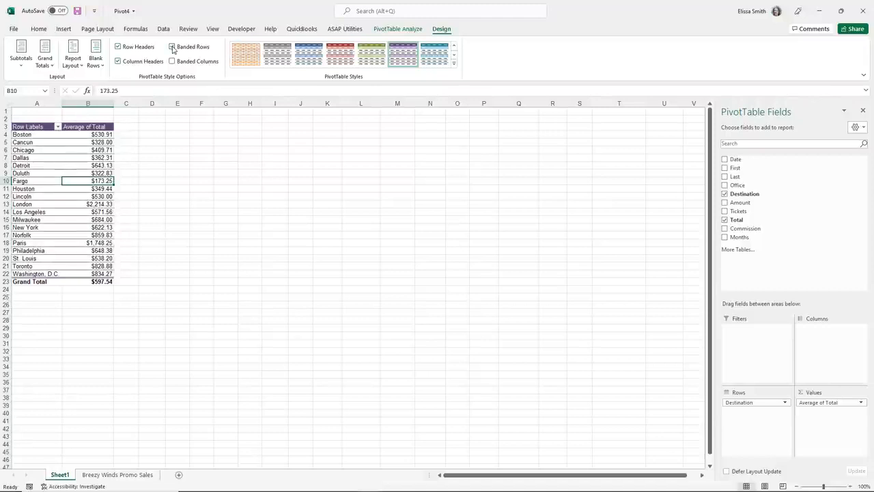
pyautogui.click(172, 63)
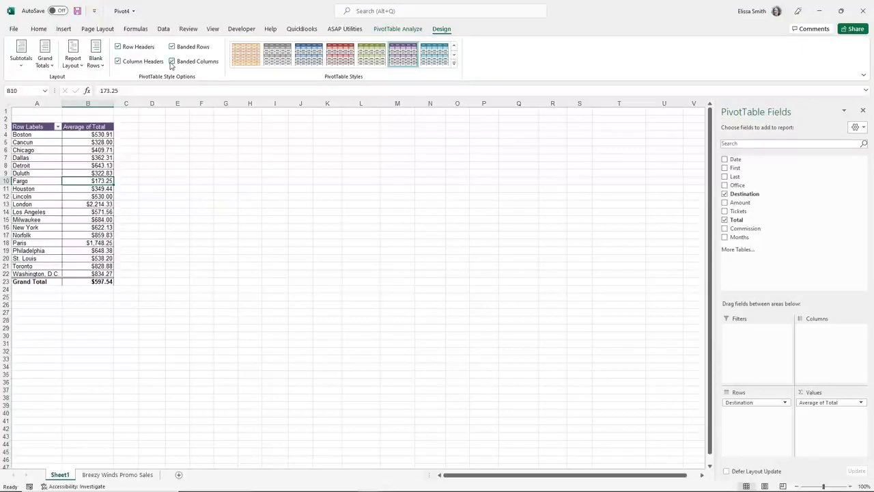
# Try turning grand totals off for rows and columns, and turn them back on for both.
pyautogui.click(41, 65)
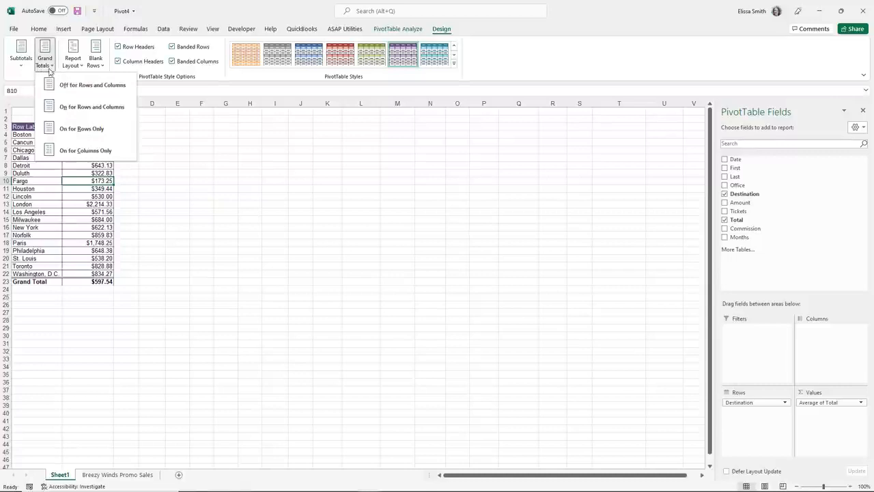
pyautogui.click(75, 87)
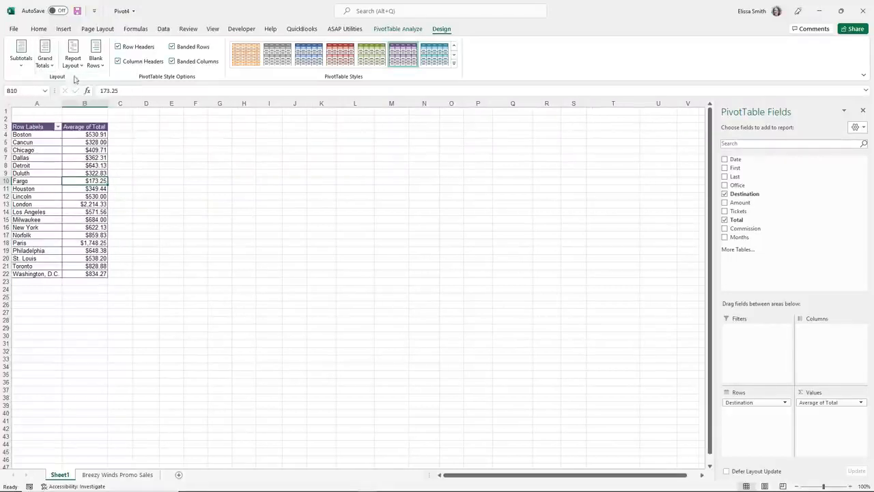
pyautogui.click(44, 65)
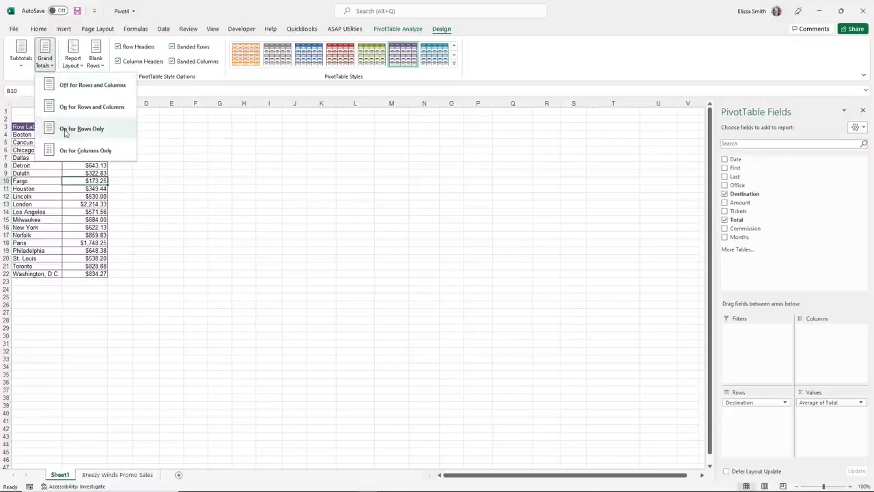
pyautogui.click(75, 108)
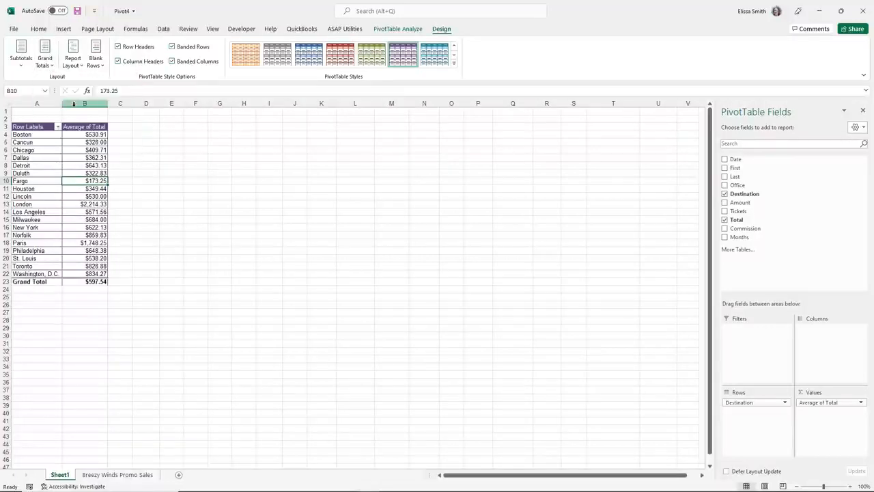
pyautogui.click(76, 189)
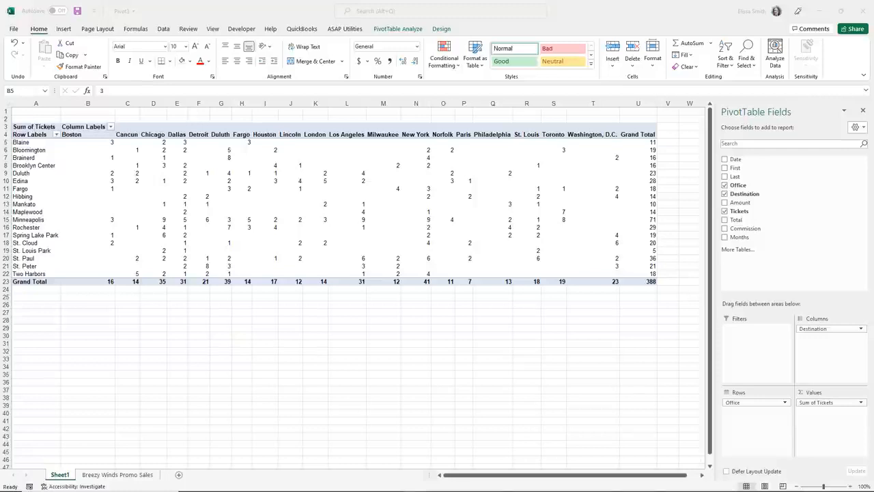
pyautogui.click(113, 190)
pyautogui.click(114, 190)
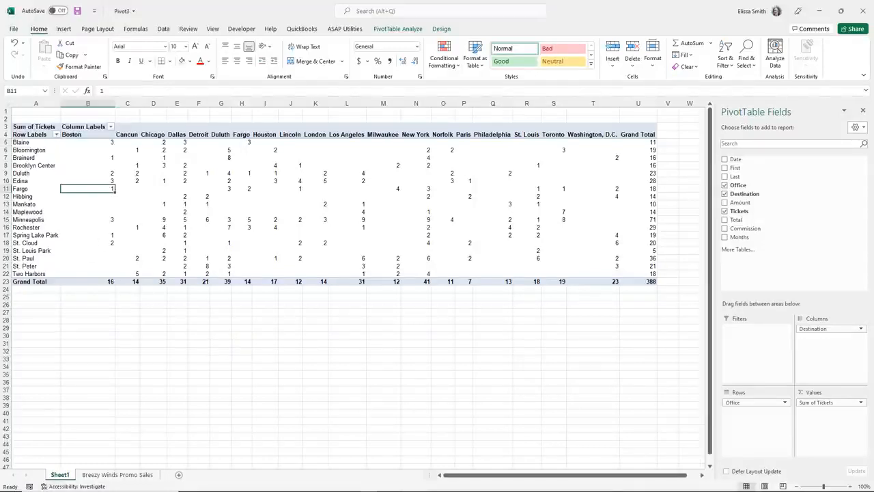
pyautogui.click(60, 475)
pyautogui.click(106, 373)
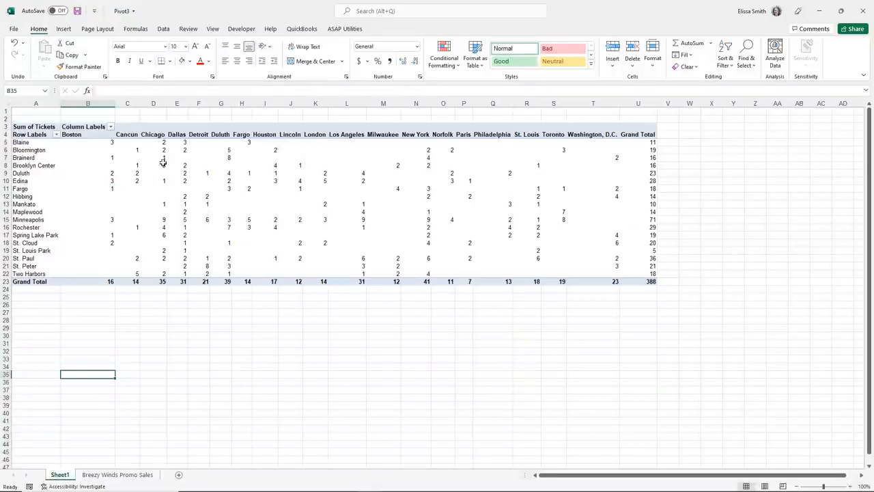
# Sort the PivotTable's office row labels from Z to A.
pyautogui.click(88, 202)
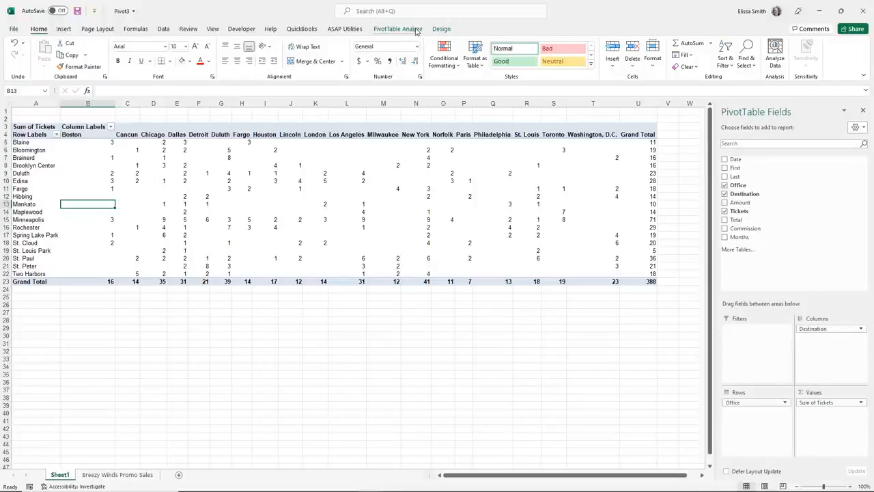
pyautogui.click(399, 29)
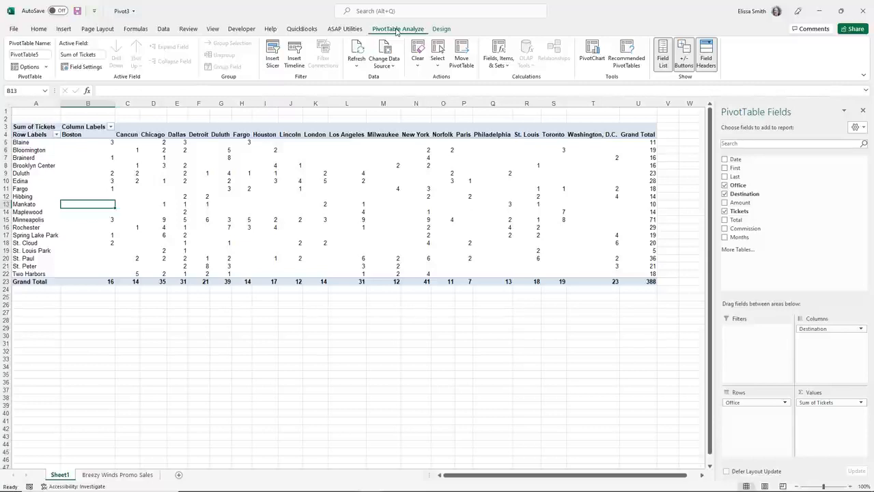
pyautogui.click(56, 135)
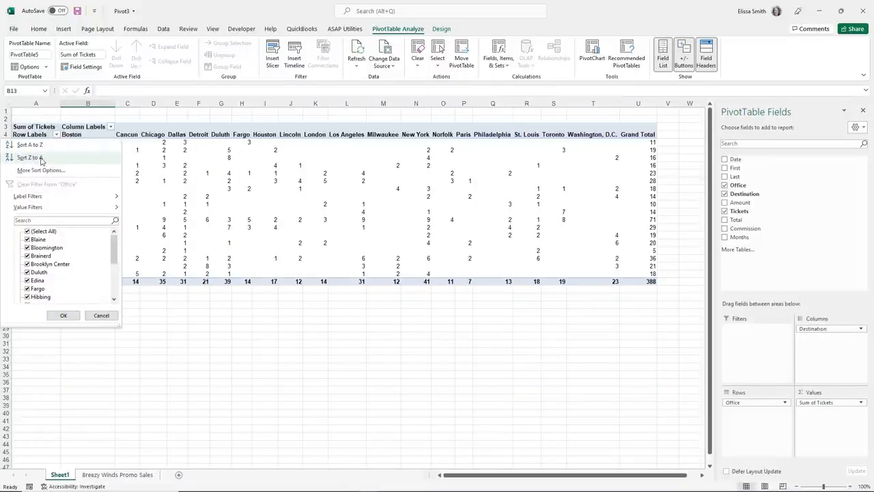
pyautogui.click(30, 157)
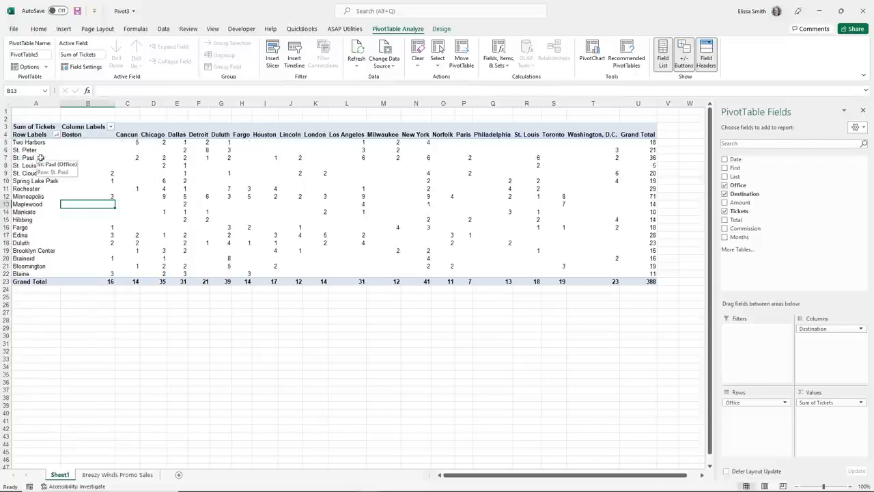
# Filter the row labels to the offices that match the search text "st.".
pyautogui.click(56, 134)
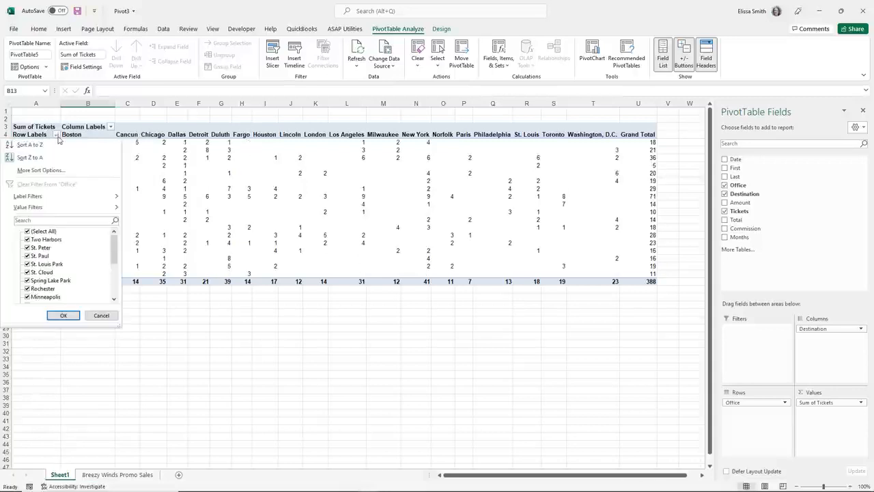
pyautogui.click(30, 221)
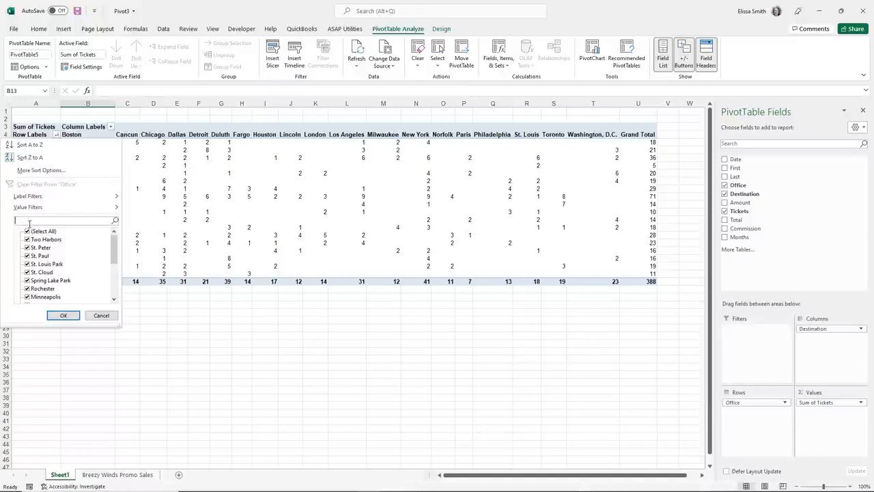
pyautogui.write('st.')
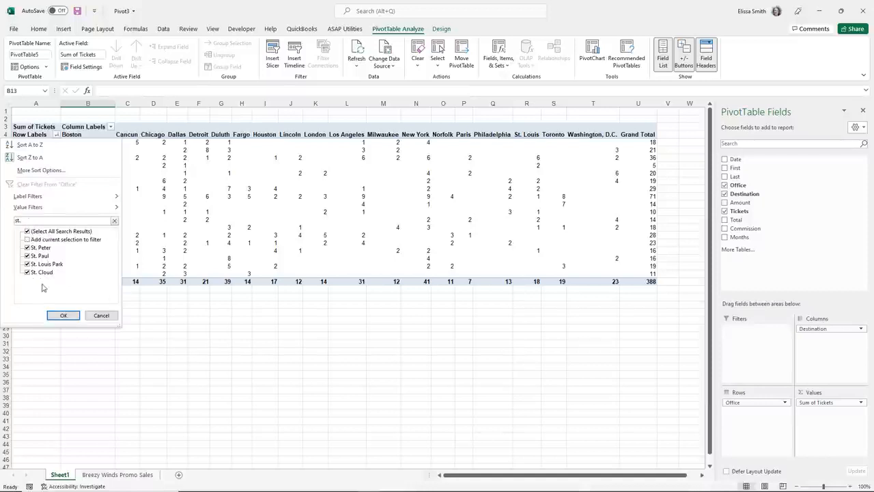
pyautogui.click(60, 315)
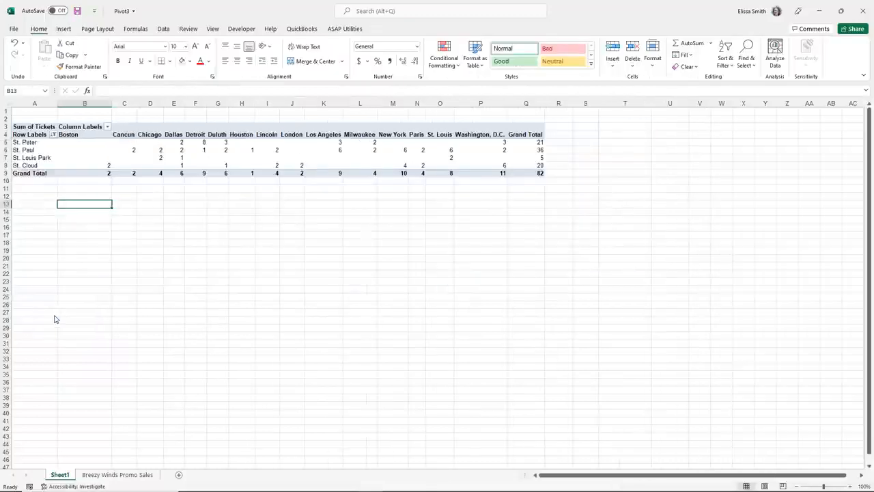
# Clear the filter from the Office row labels.
pyautogui.click(55, 135)
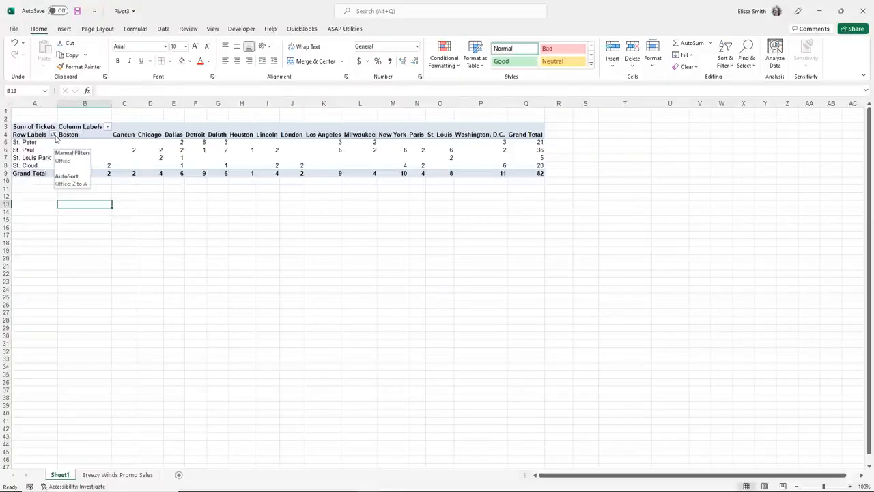
pyautogui.click(55, 135)
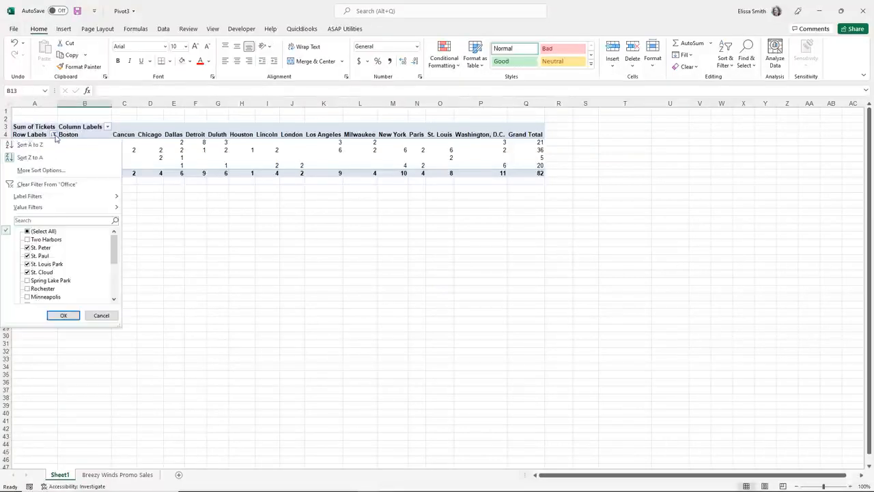
pyautogui.click(46, 185)
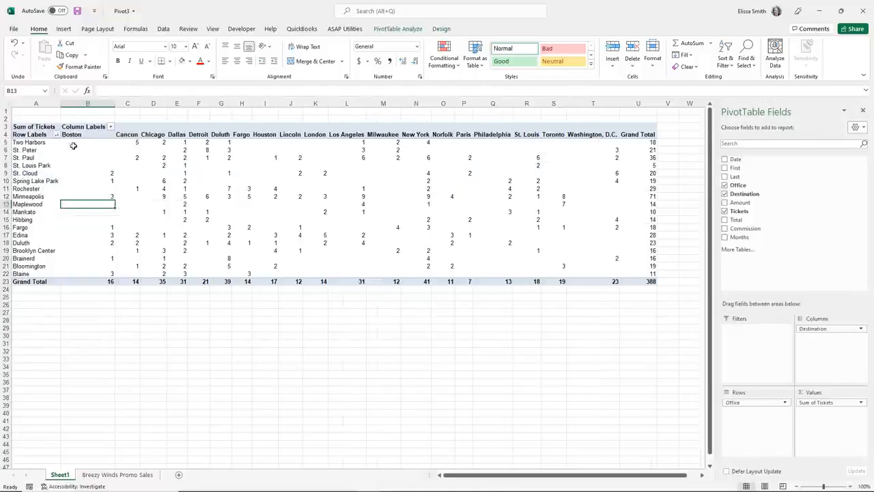
# Filter the column labels to show only the destinations Boston, Cancun and Chicago.
pyautogui.click(110, 127)
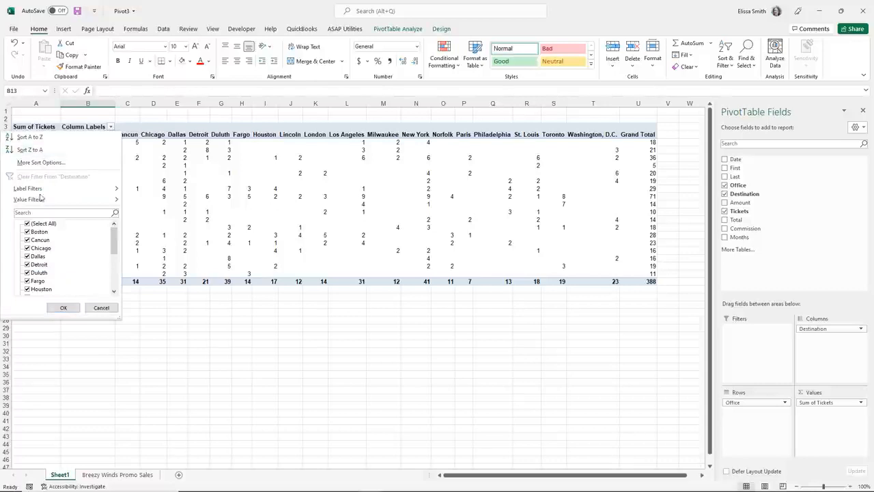
pyautogui.click(27, 224)
pyautogui.click(28, 231)
pyautogui.click(27, 240)
pyautogui.click(28, 248)
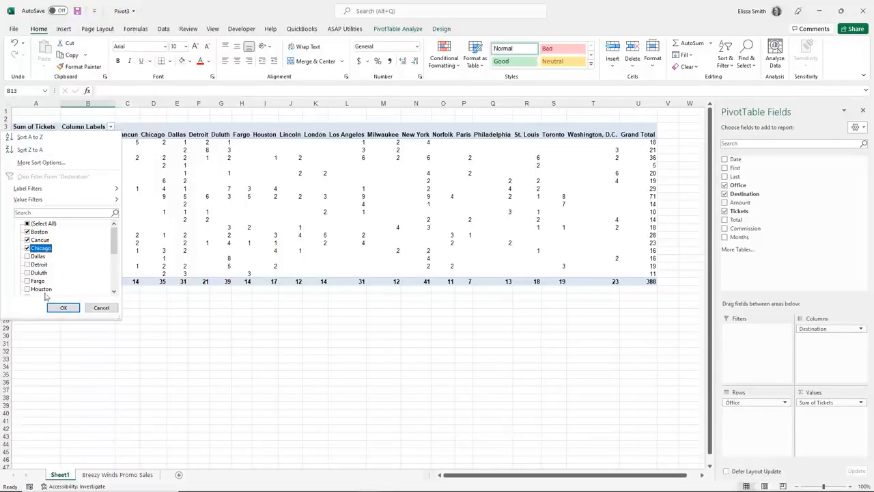
pyautogui.click(63, 307)
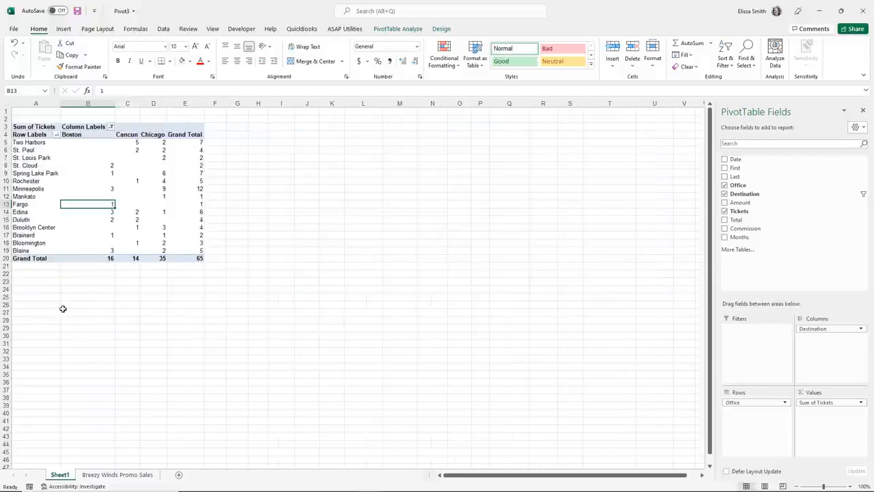
# Check the Breezy Winds Promo Sales source sheet, return to Sheet1 and clear the filter from Destination.
pyautogui.click(120, 477)
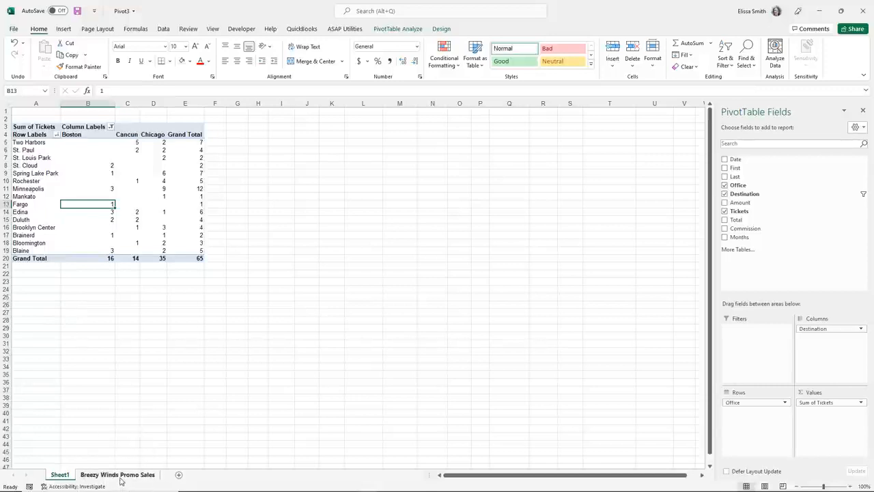
pyautogui.press('ctrl')
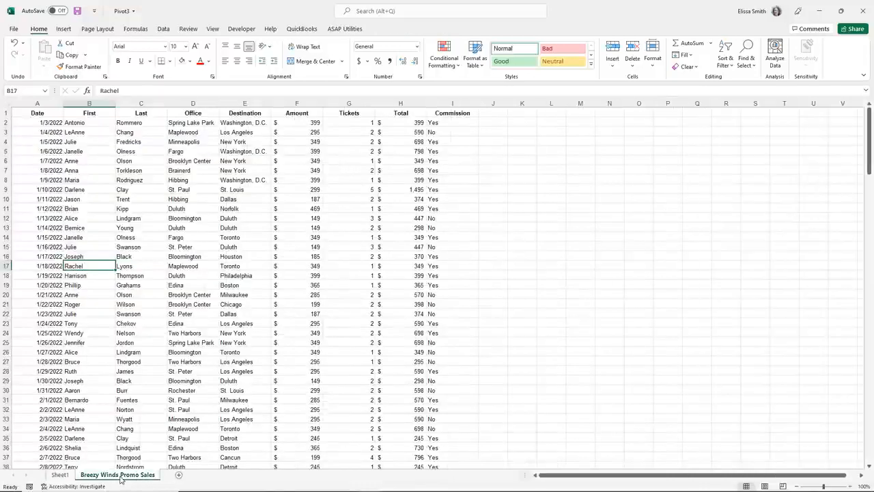
pyautogui.click(60, 476)
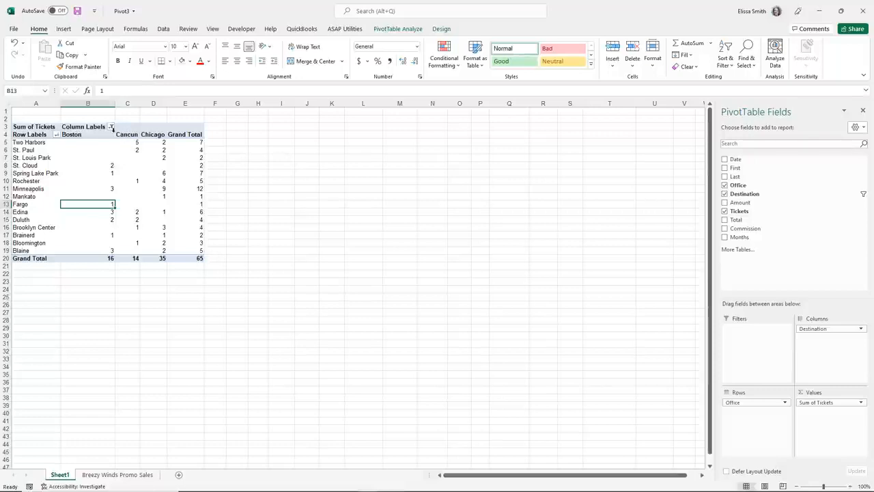
pyautogui.click(111, 127)
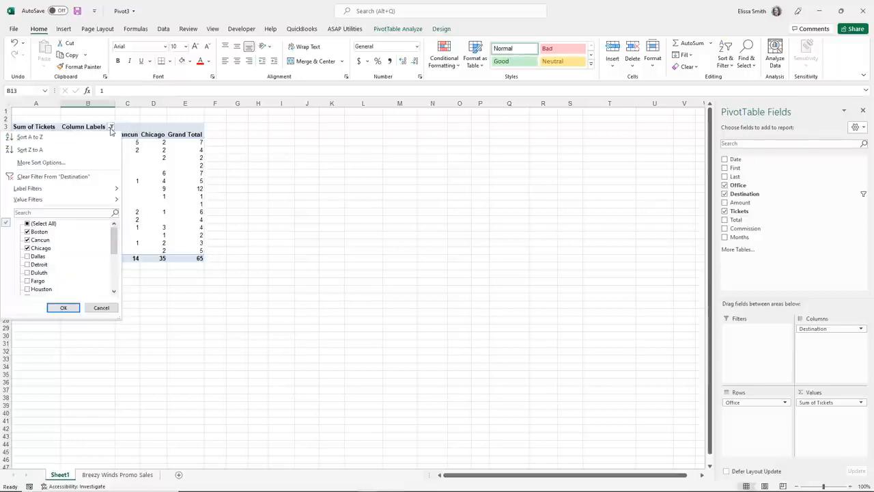
pyautogui.click(54, 177)
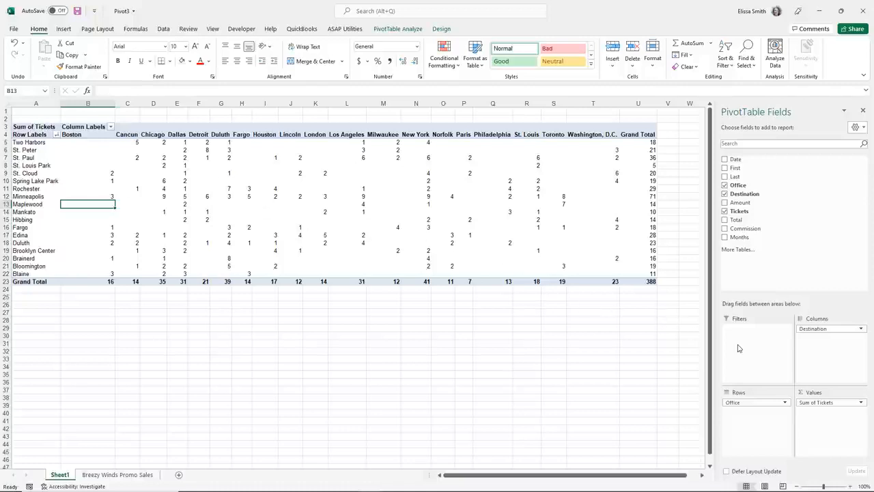
# Add the Date field to the PivotTable's Filters area.
pyautogui.press('ctrl')
pyautogui.press('ctrl')
pyautogui.press('ctrl')
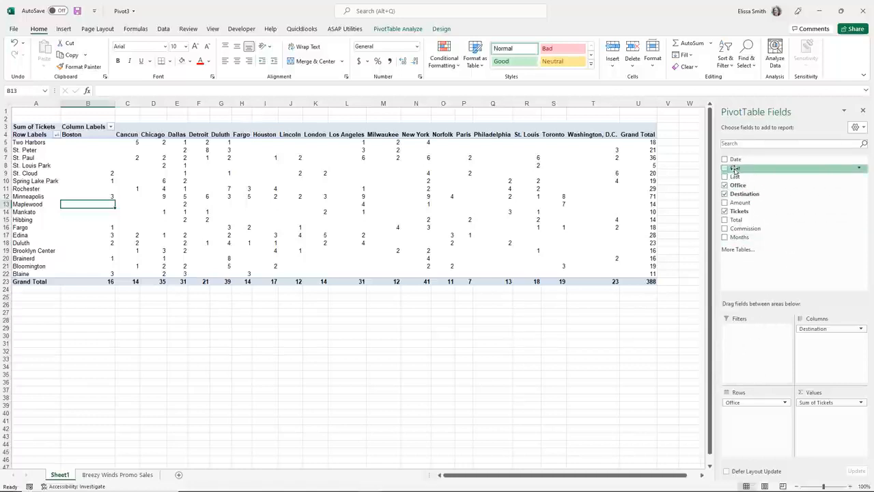
pyautogui.moveTo(731, 162); pyautogui.dragTo(746, 341)
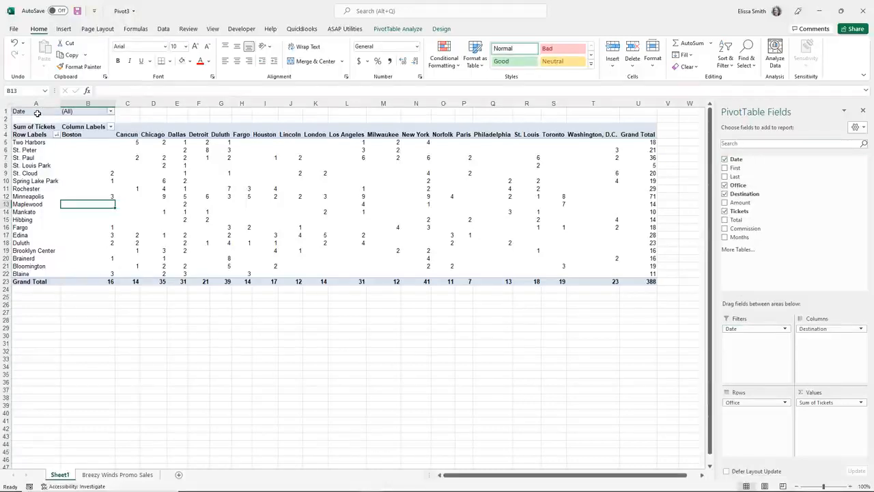
# Filter the report to the date 3-Jan, and extend the Date filter to multiple items covering 1-Jan through 5-Jan.
pyautogui.click(111, 112)
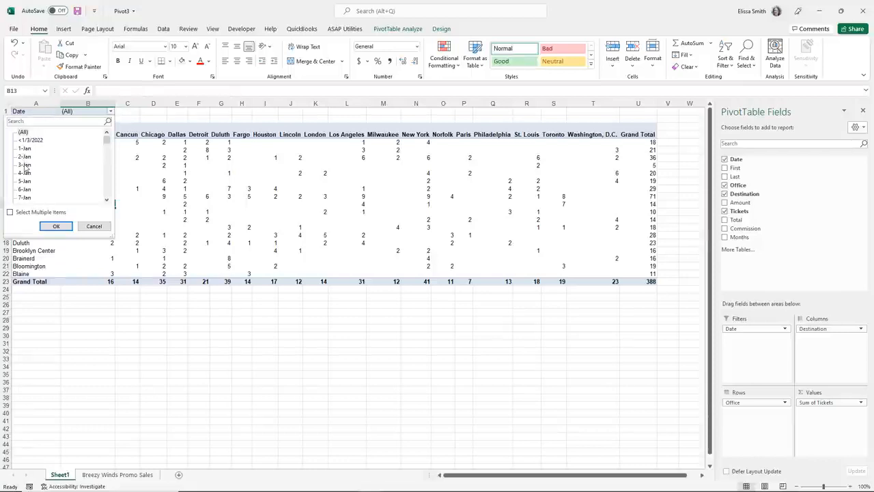
pyautogui.click(59, 229)
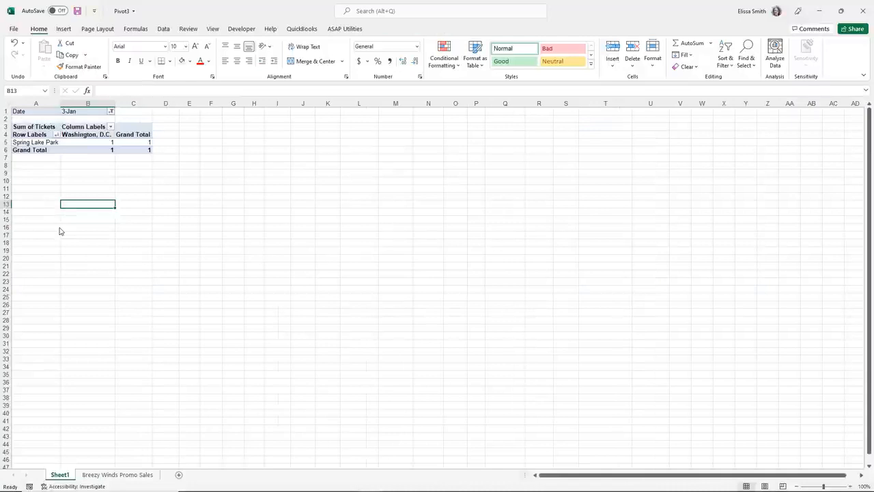
pyautogui.click(110, 111)
pyautogui.click(11, 213)
pyautogui.click(19, 156)
pyautogui.click(19, 148)
pyautogui.click(20, 173)
pyautogui.click(20, 181)
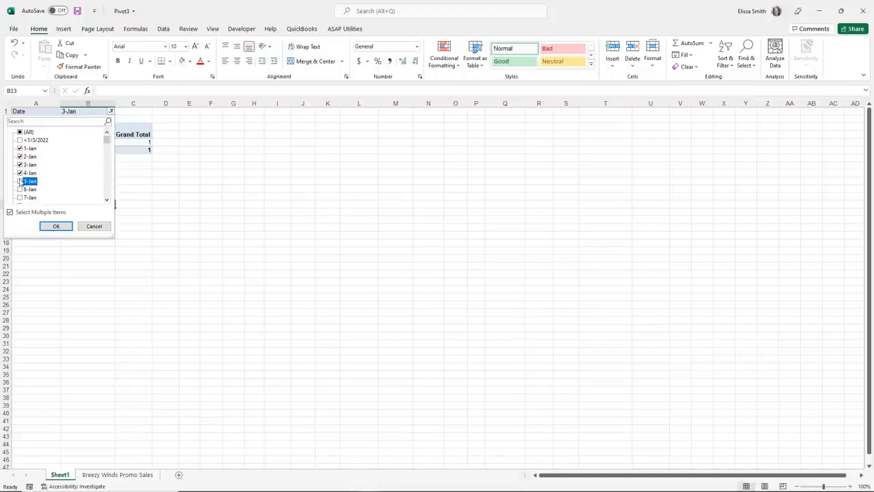
pyautogui.click(56, 226)
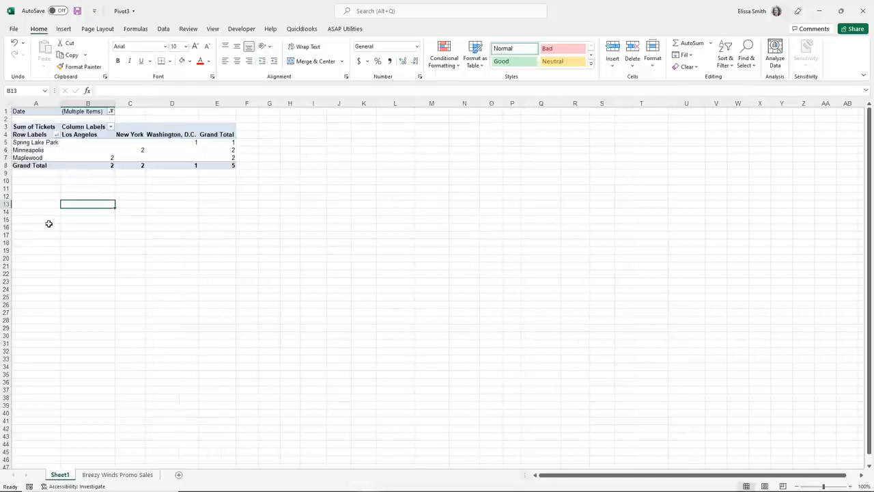
# Turn off multiple-item selection in the Date filter and reset it to all dates.
pyautogui.click(110, 112)
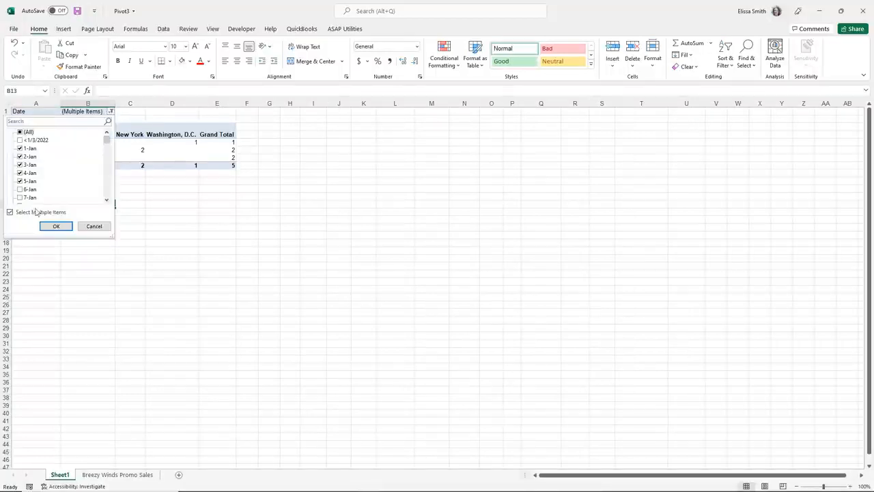
pyautogui.click(10, 213)
pyautogui.click(56, 226)
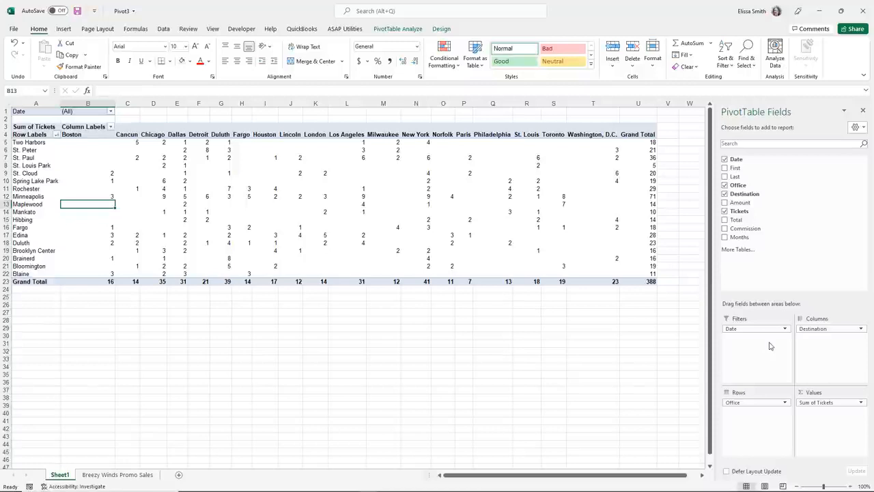
# Move Destination from Columns to Rows beneath Office, and collapse and re-expand the Two Harbors group.
pyautogui.moveTo(804, 332); pyautogui.dragTo(749, 414)
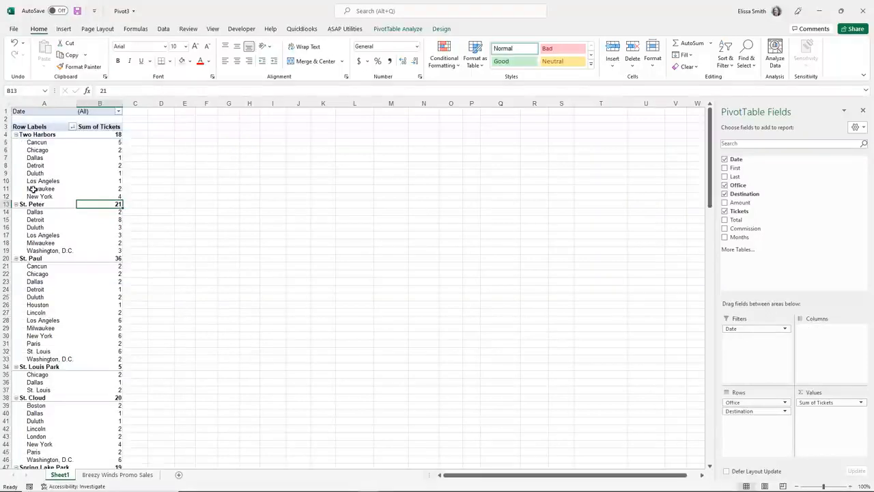
pyautogui.click(15, 136)
pyautogui.click(15, 135)
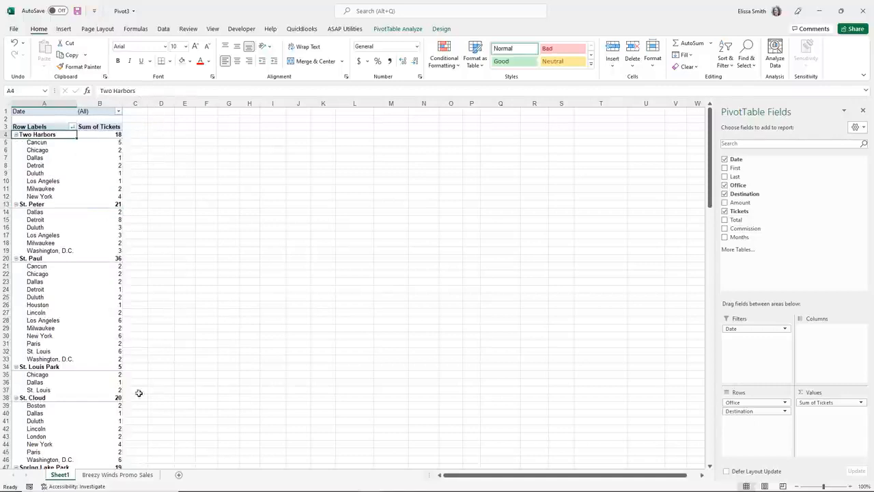
# Look through the nested rows down to the grand total, and remove Sum of Tickets from the Values area.
pyautogui.click(103, 419)
pyautogui.hotkey('ctrl', 'End')
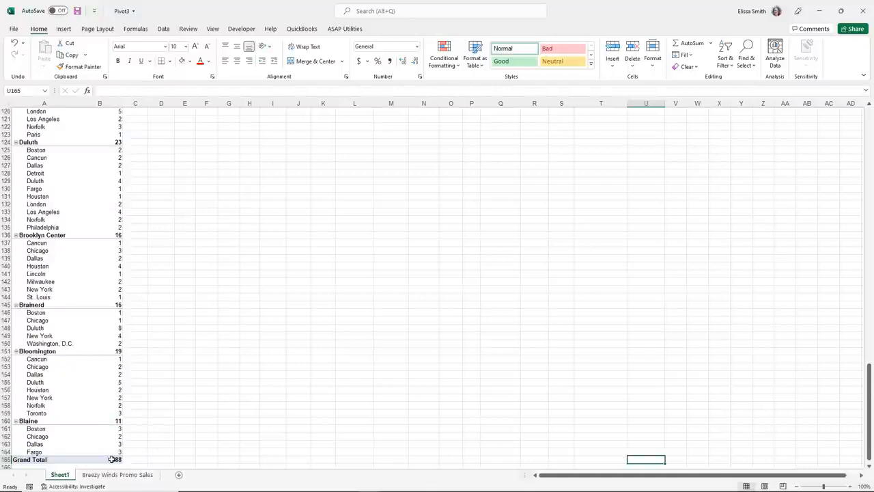
pyautogui.scroll(20, 68, 362)
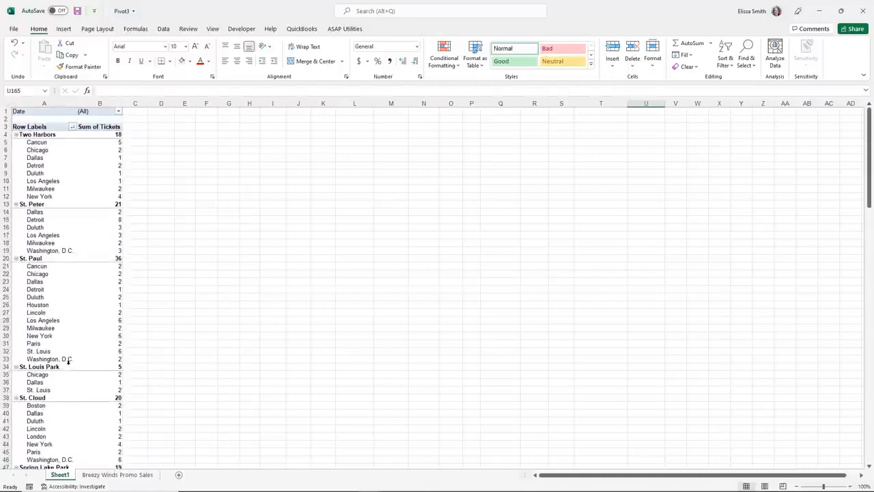
pyautogui.click(80, 313)
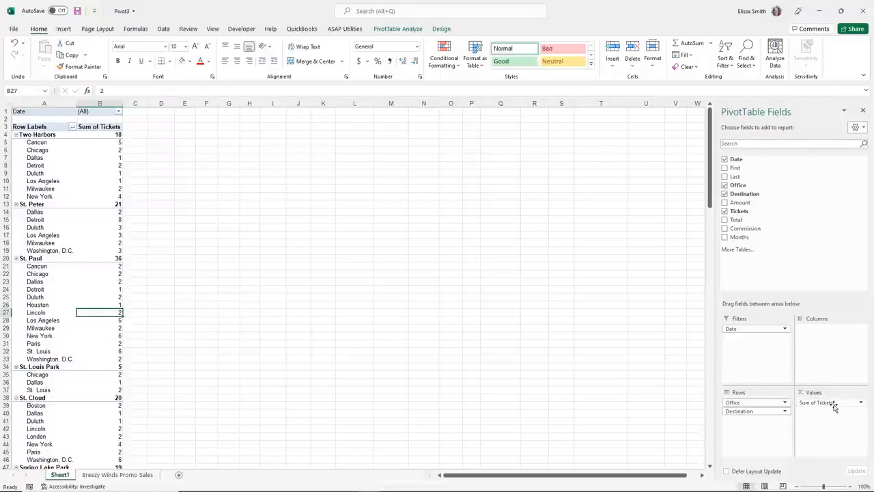
pyautogui.moveTo(835, 407); pyautogui.dragTo(517, 363)
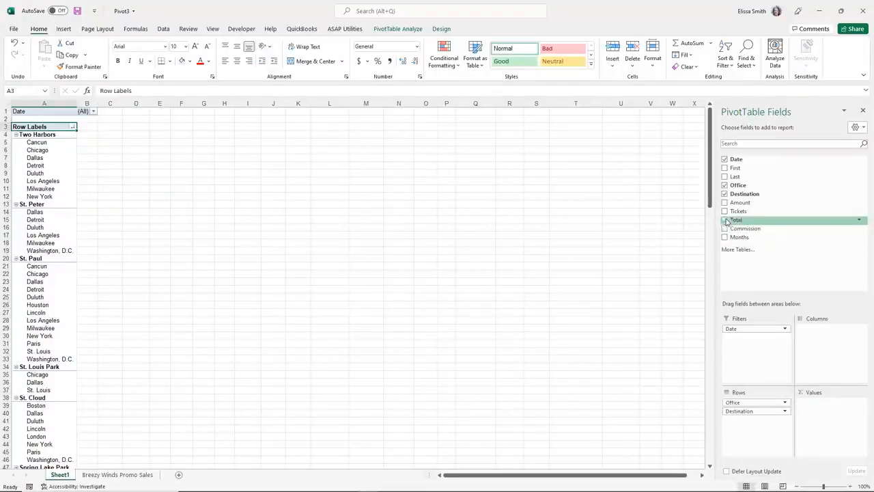
# Add the Amount field to the Values area of the Pivot3 report.
pyautogui.moveTo(739, 203); pyautogui.dragTo(833, 413)
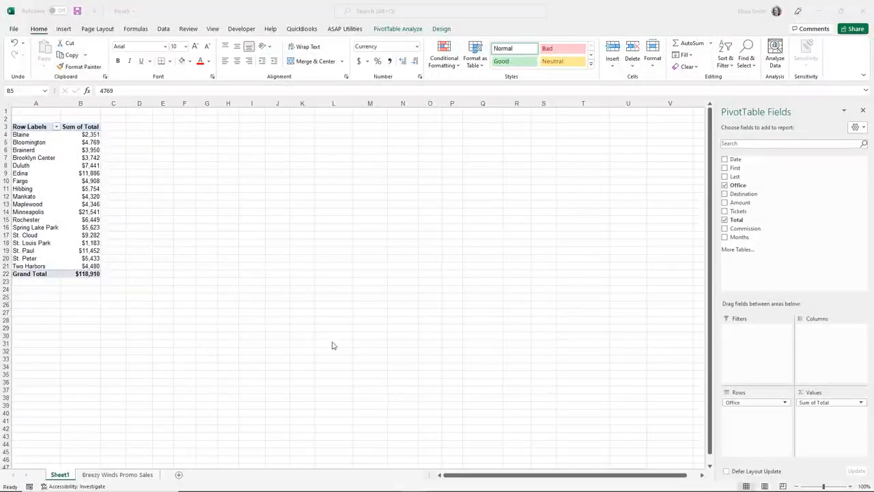
# In the Pivot5 workbook, add Date to the Columns area and remove the Months field from it.
pyautogui.scroll(2, 332, 346)
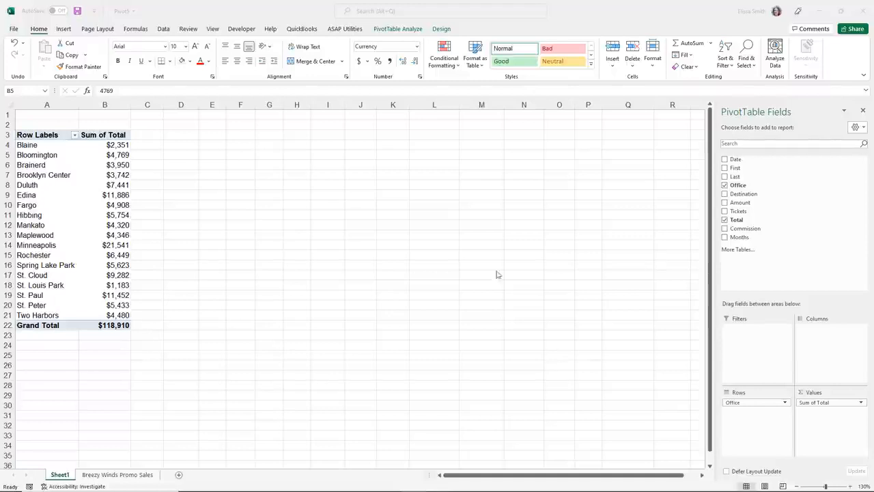
pyautogui.click(734, 161)
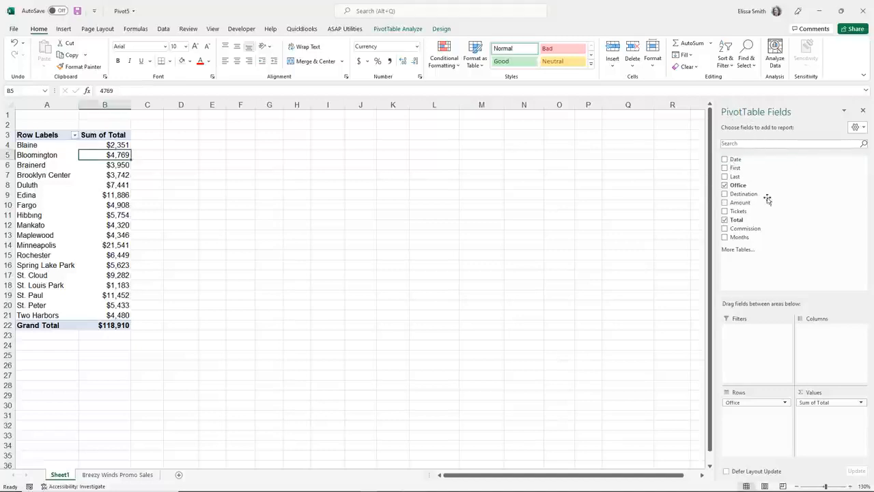
pyautogui.moveTo(735, 159); pyautogui.dragTo(826, 332)
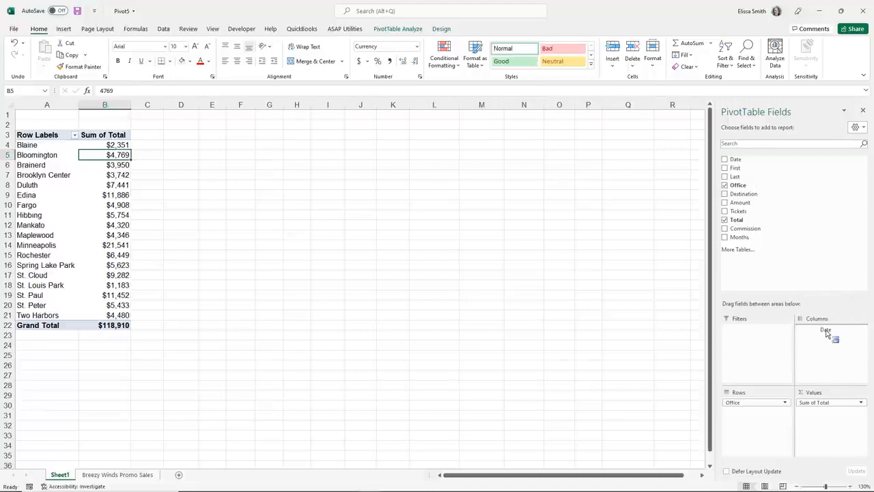
pyautogui.moveTo(827, 333); pyautogui.dragTo(827, 332)
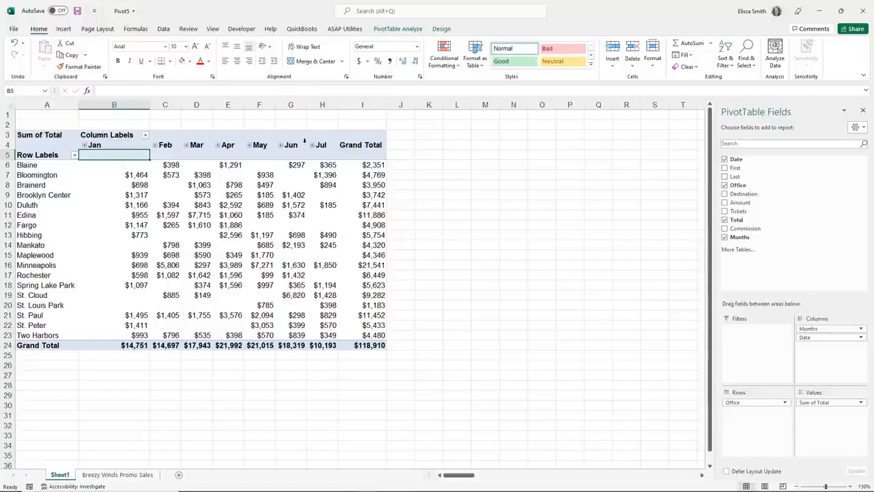
pyautogui.click(91, 146)
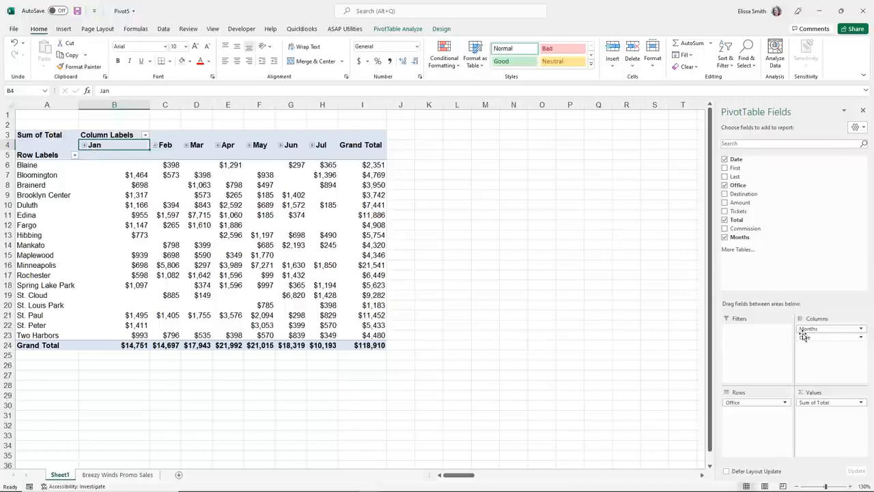
pyautogui.moveTo(805, 333); pyautogui.dragTo(604, 331)
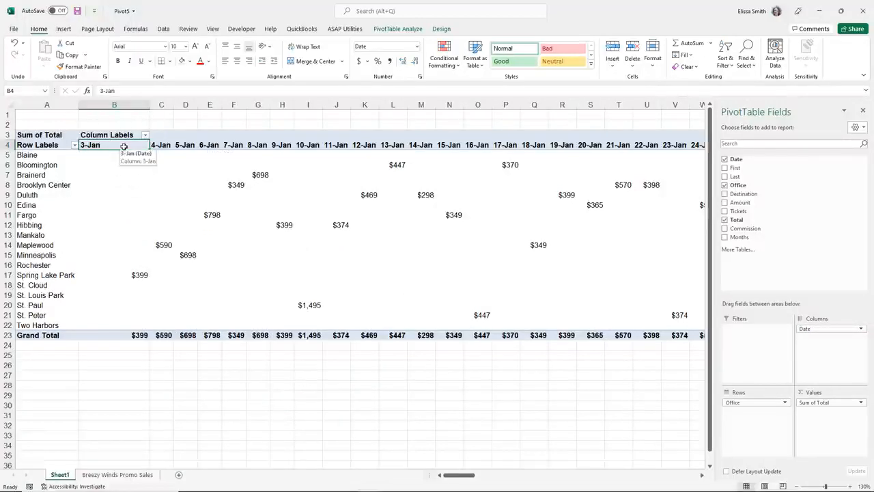
# Group the Date column field by Days, Months and Quarters.
pyautogui.click(397, 29)
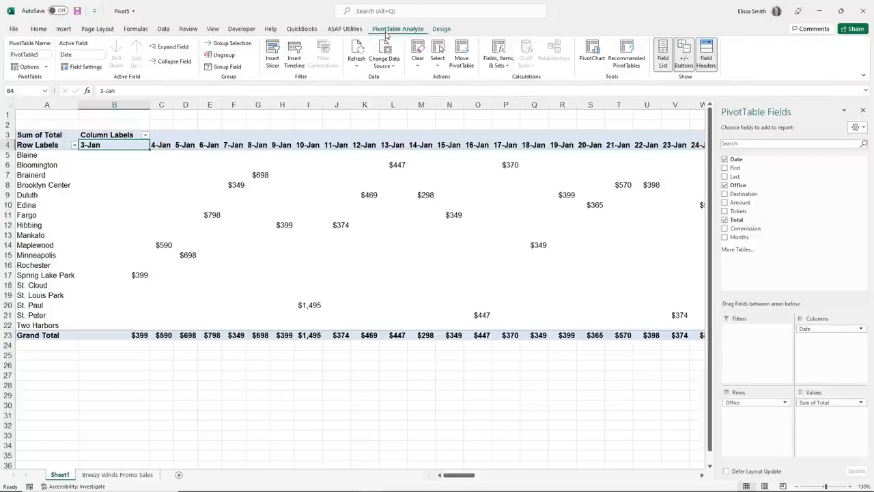
pyautogui.click(216, 68)
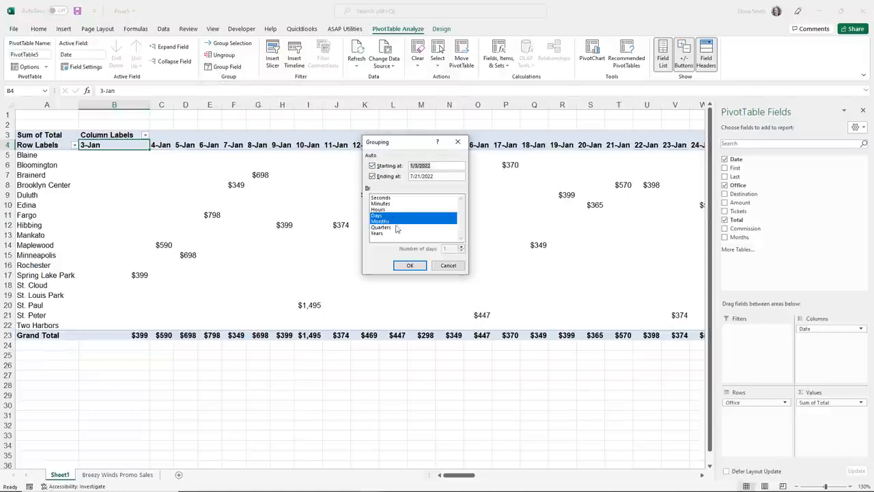
pyautogui.click(383, 223)
pyautogui.click(383, 223)
pyautogui.click(382, 228)
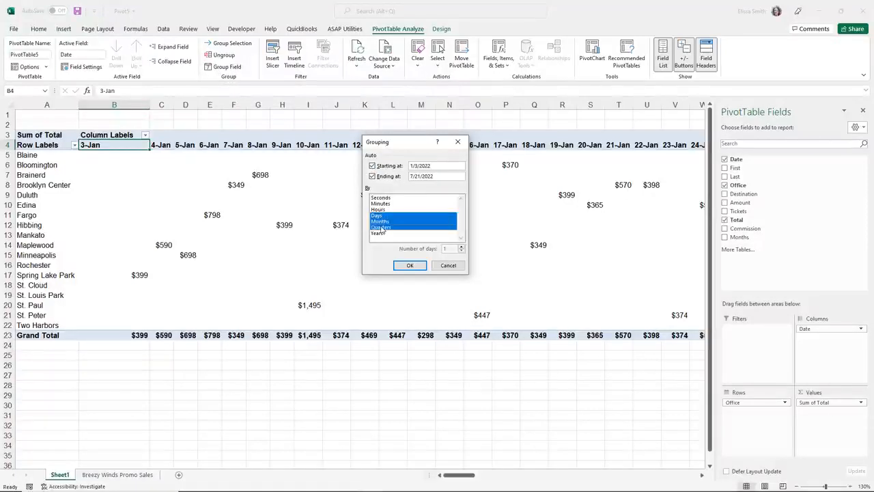
pyautogui.click(401, 268)
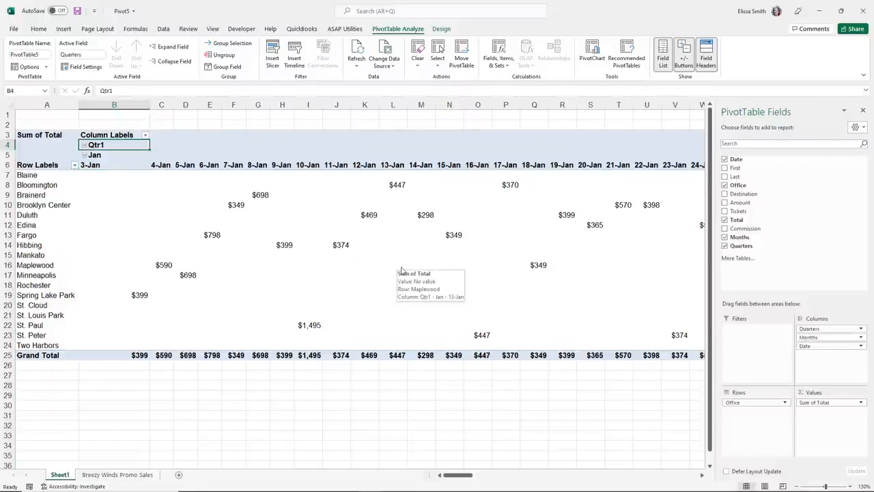
# Collapse the daily columns under each month from Jan through Jul.
pyautogui.click(85, 155)
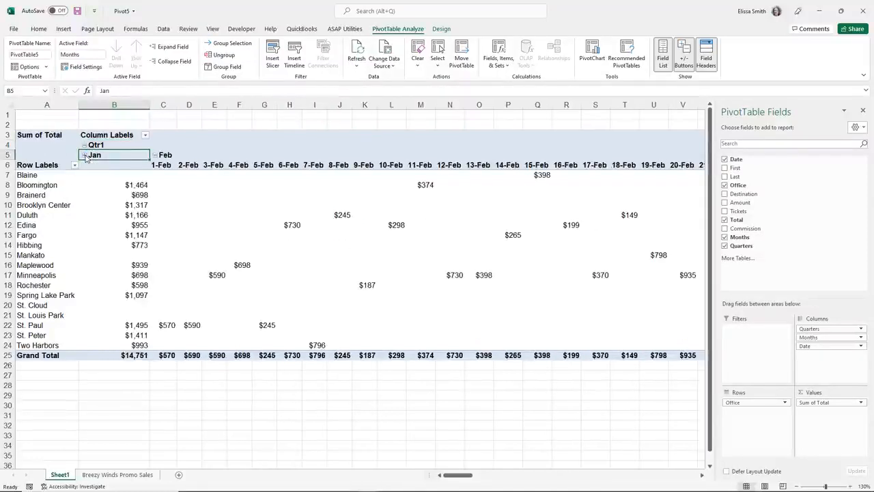
pyautogui.click(155, 156)
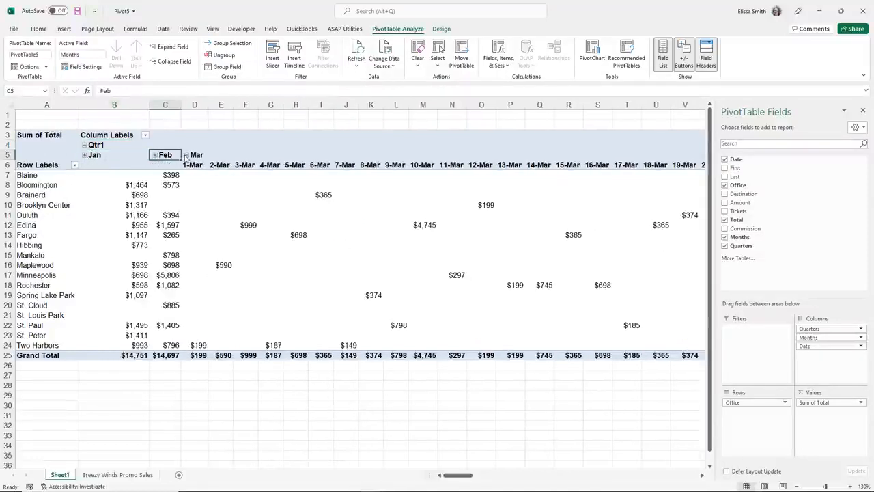
pyautogui.click(185, 155)
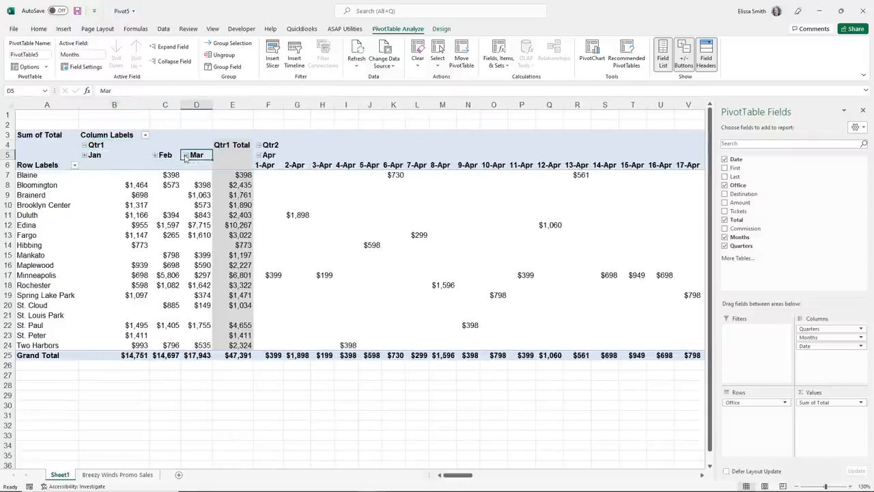
pyautogui.click(259, 156)
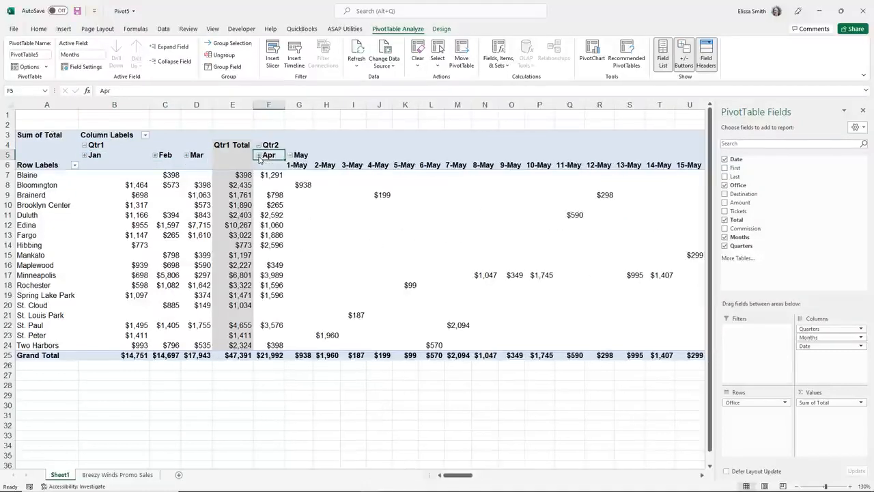
pyautogui.click(290, 155)
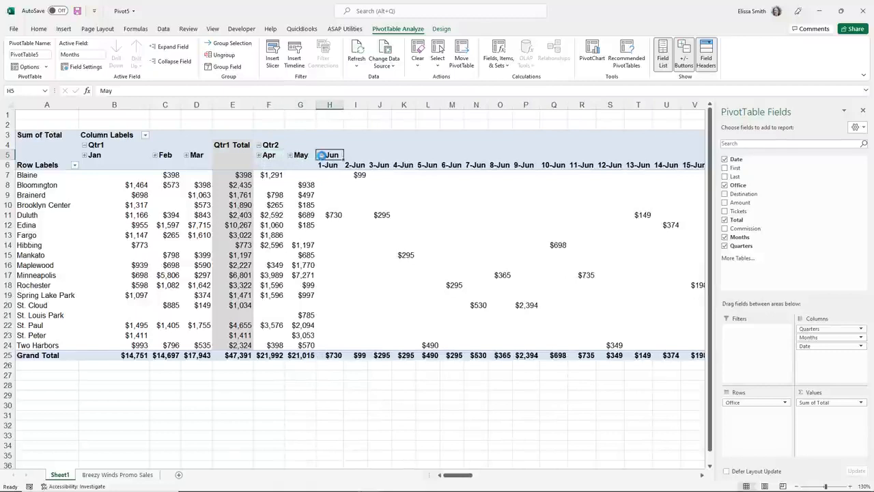
pyautogui.click(321, 155)
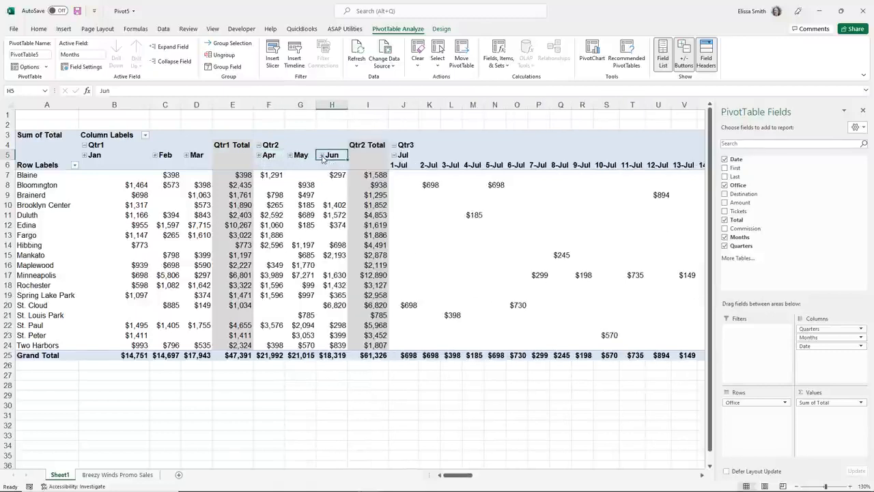
pyautogui.click(394, 156)
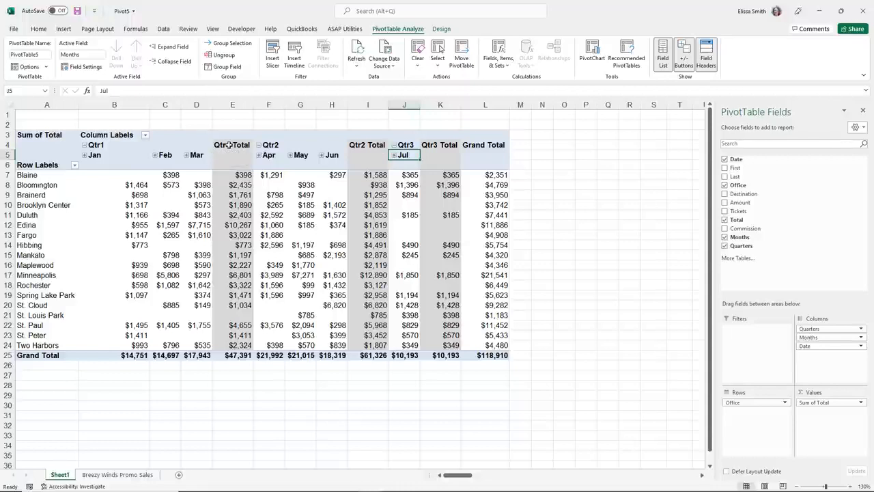
# Collapse Qtr1, Qtr2 and Qtr3 to their quarter totals, and ungroup the date columns.
pyautogui.click(84, 146)
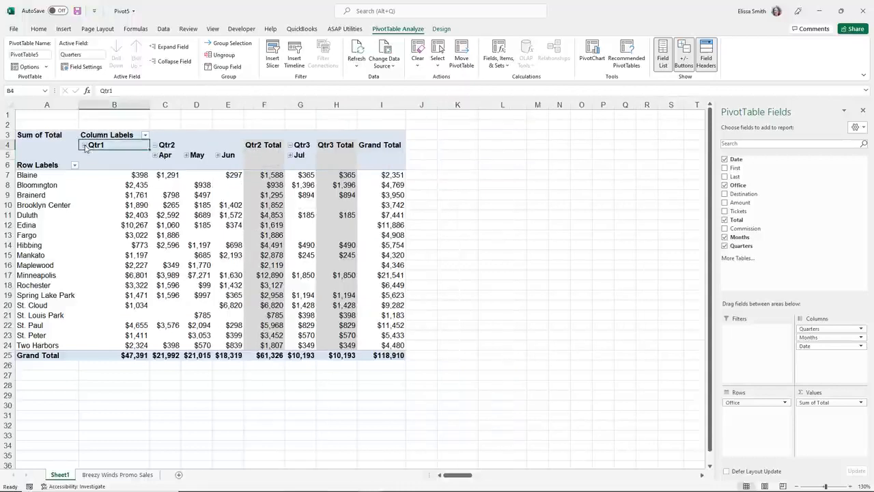
pyautogui.click(156, 150)
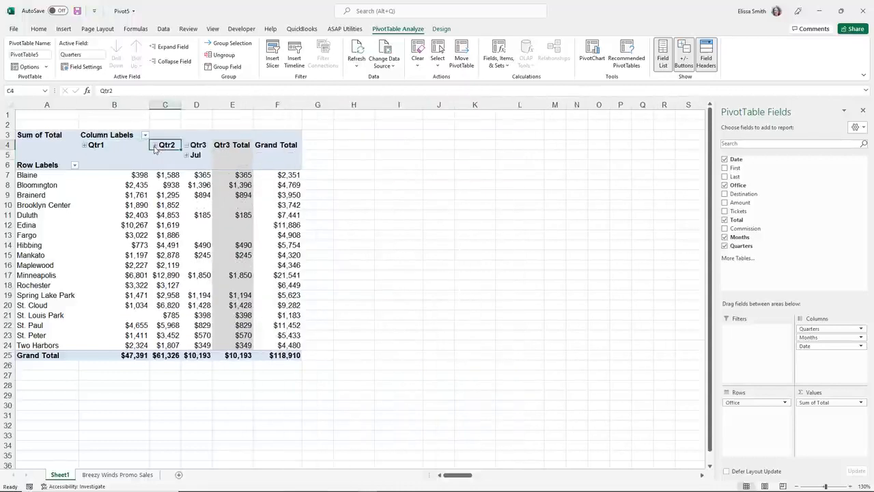
pyautogui.click(186, 147)
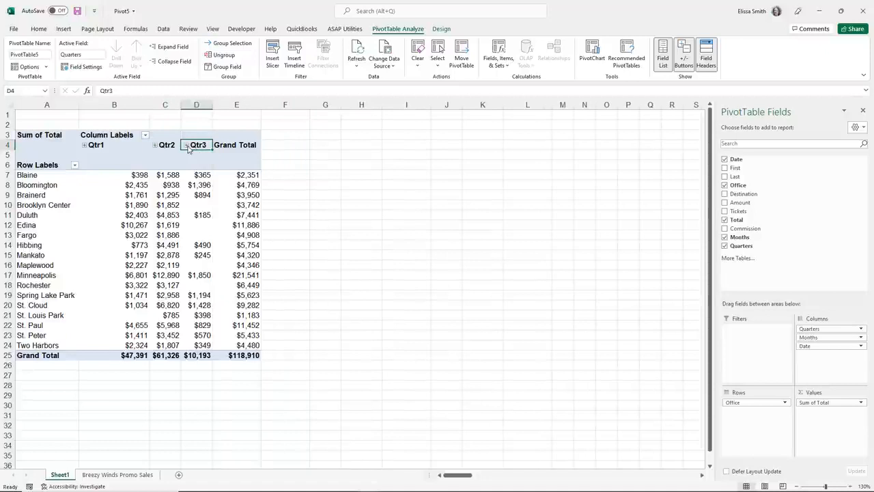
pyautogui.click(95, 144)
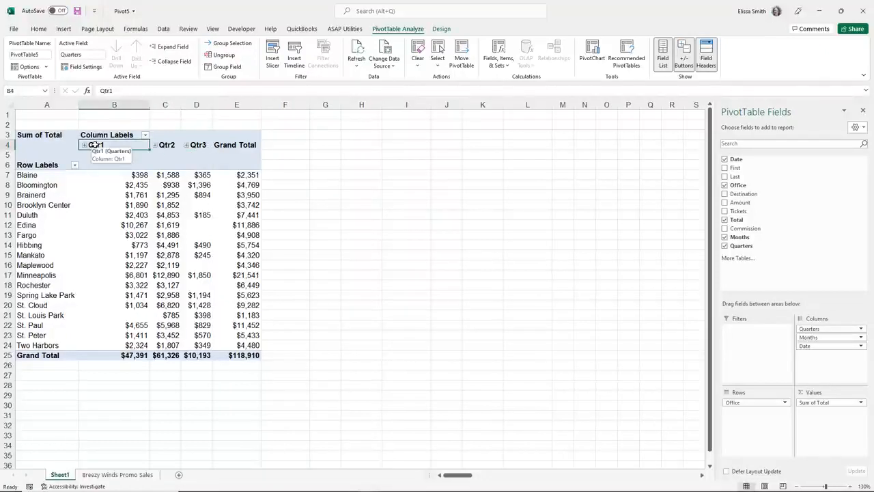
pyautogui.click(222, 56)
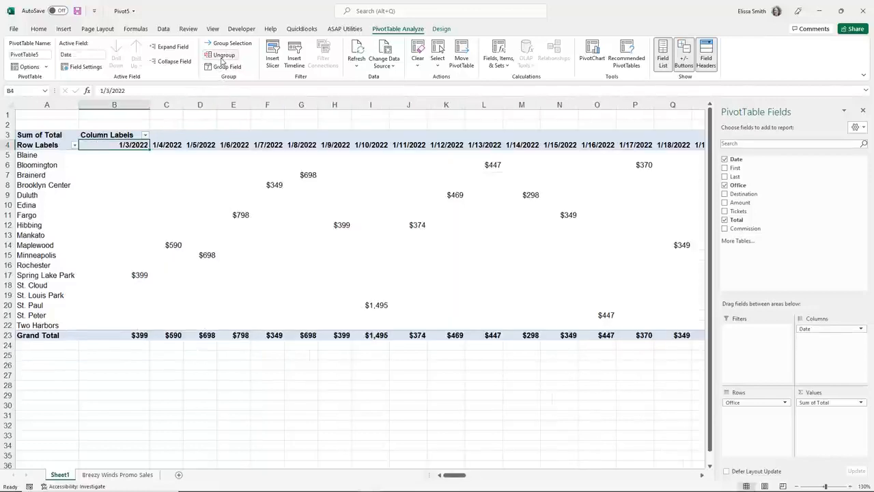
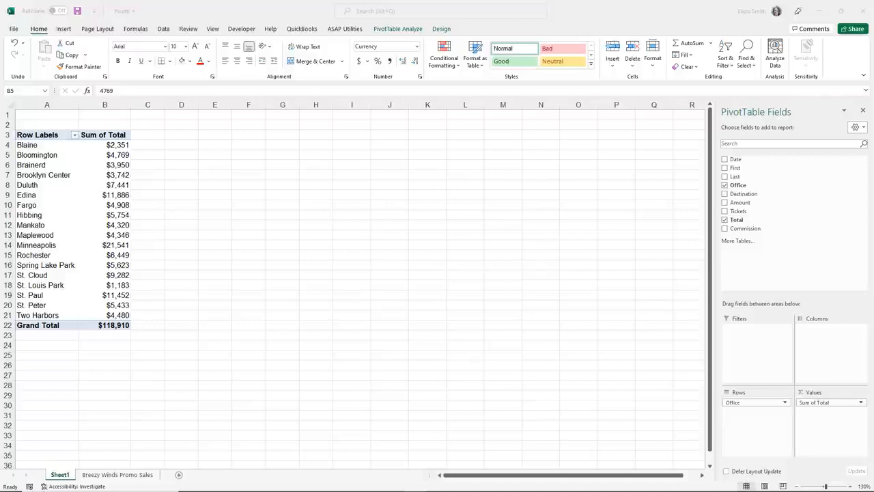
# In the Pivot6 workbook, insert slicers for the Date and Destination fields of the PivotTable.
pyautogui.click(36, 196)
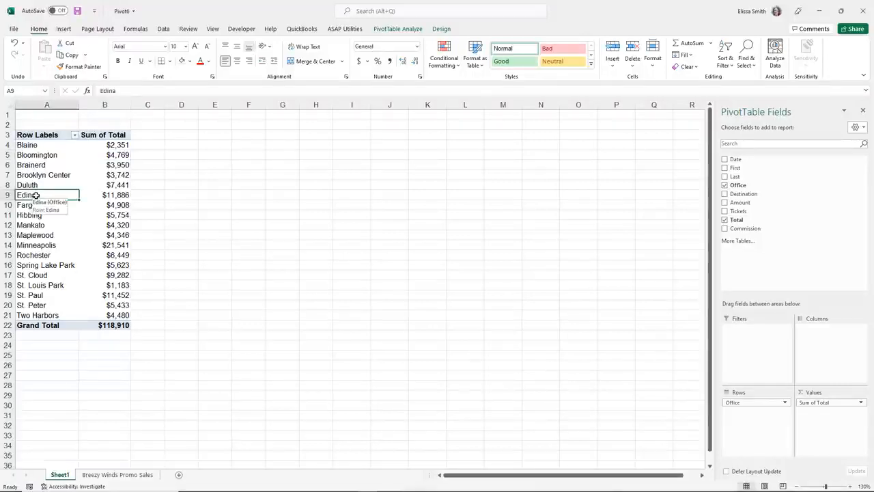
pyautogui.click(393, 29)
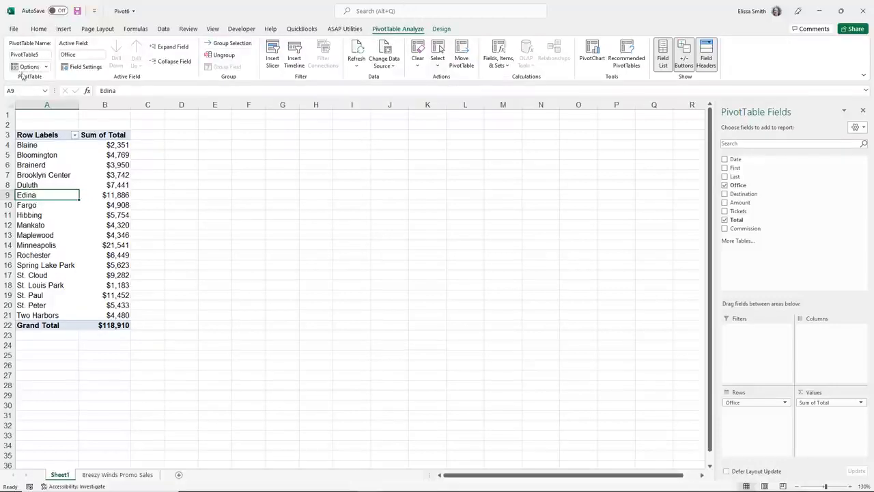
pyautogui.press('ctrl')
pyautogui.press('ctrl')
pyautogui.press('ctrl')
pyautogui.click(272, 62)
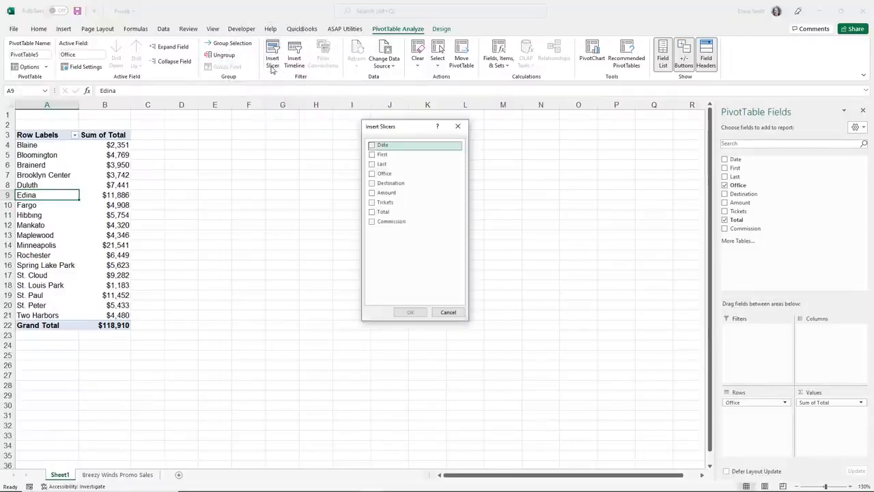
pyautogui.press('ctrl')
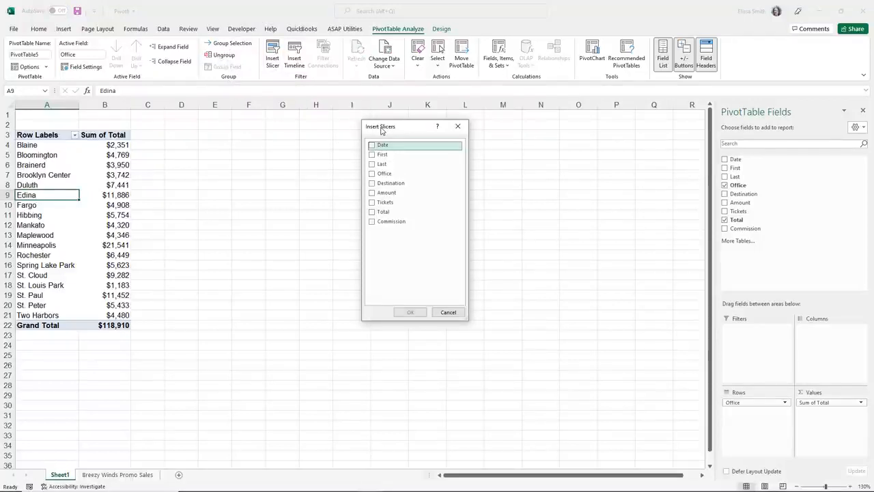
pyautogui.click(373, 147)
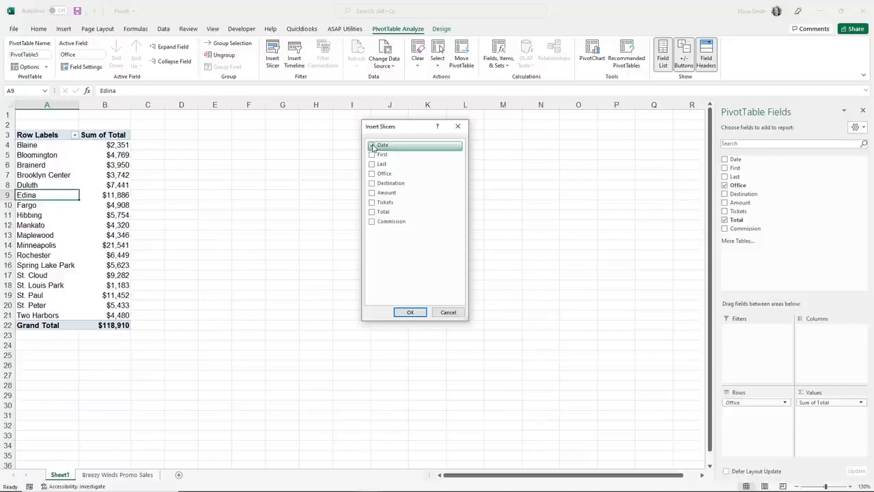
pyautogui.click(373, 183)
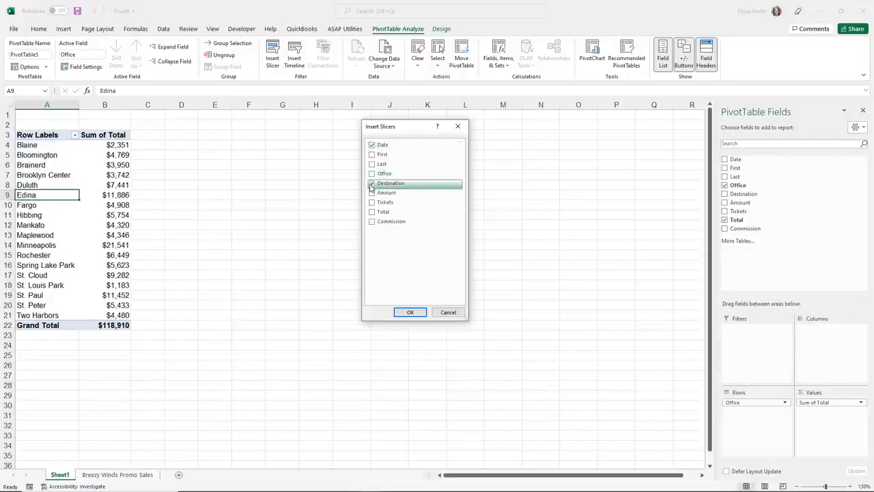
pyautogui.click(410, 312)
# Place the Date and Destination slicers side by side and enlarge them to about 3.67" by 2.07" and 3.69" by 2.33".
pyautogui.moveTo(355, 228); pyautogui.dragTo(500, 114)
pyautogui.moveTo(344, 198); pyautogui.dragTo(307, 126)
pyautogui.moveTo(375, 267); pyautogui.dragTo(377, 331)
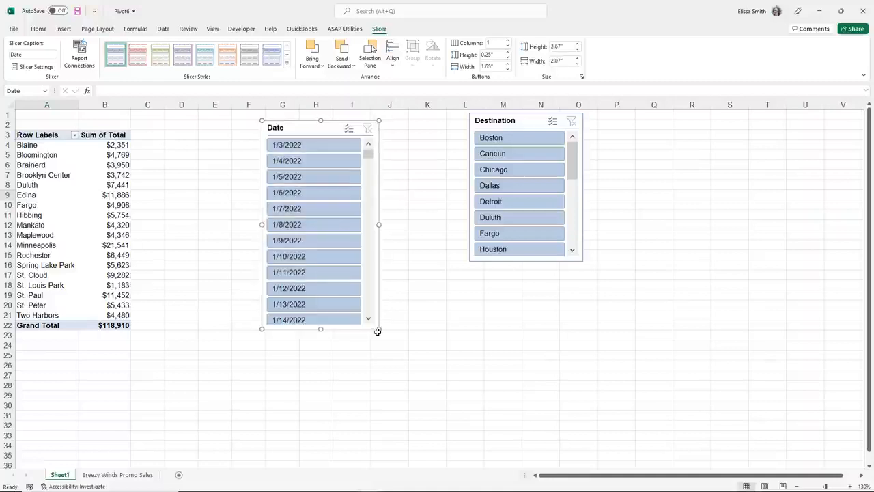
pyautogui.click(470, 260)
pyautogui.moveTo(470, 260); pyautogui.dragTo(451, 320)
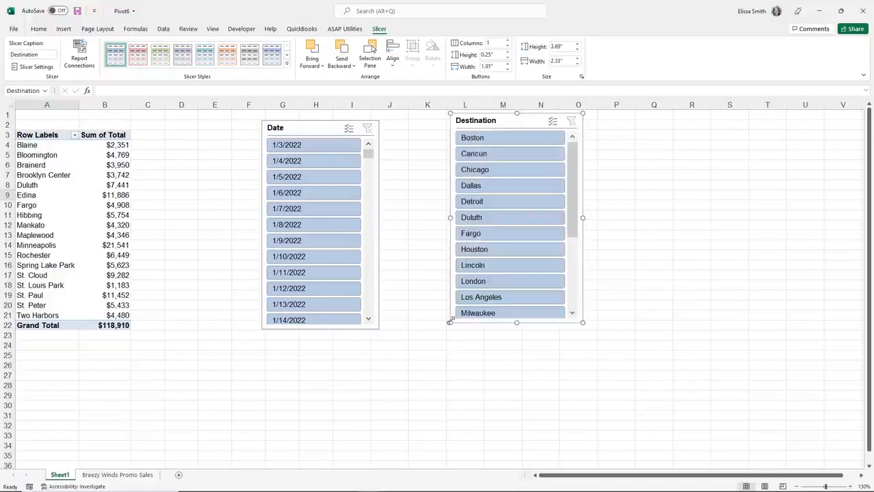
# Filter the PivotTable to 1/6/2022 with the Date slicer, clear that filter, and filter to 1/3/2022.
pyautogui.click(322, 194)
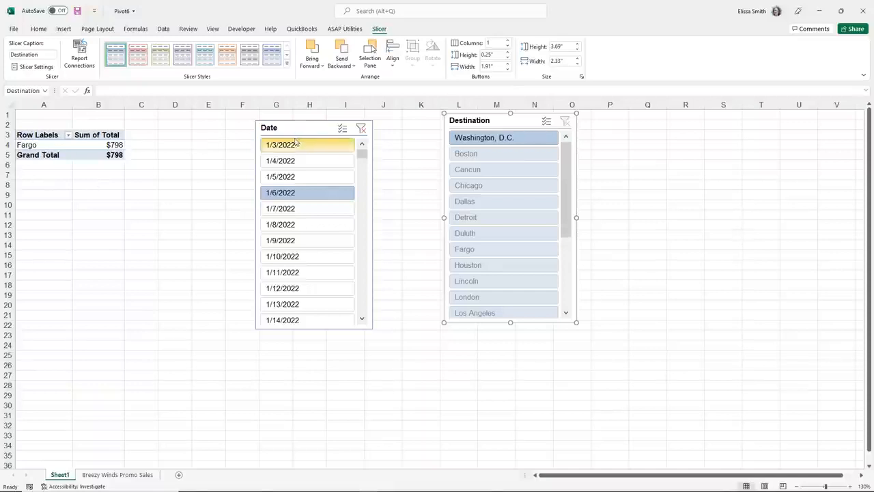
pyautogui.click(362, 129)
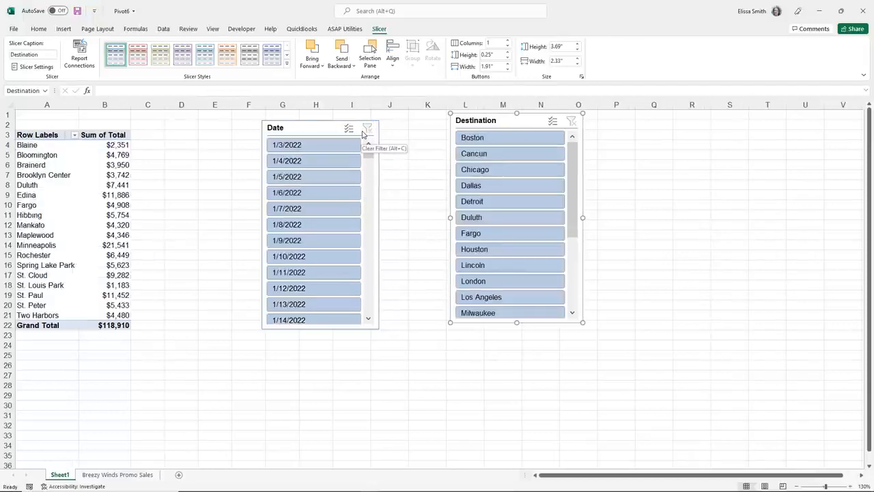
pyautogui.click(319, 146)
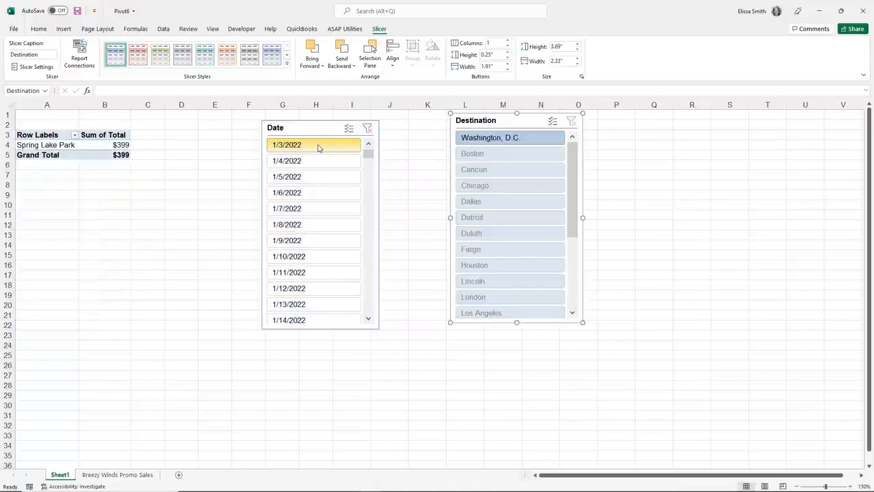
# Add 1/4/2022 and 1/5/2022 to the Date slicer selection, and clear the Date filter.
pyautogui.keyDown('ctrl'); pyautogui.click(315, 162); pyautogui.keyUp('ctrl')
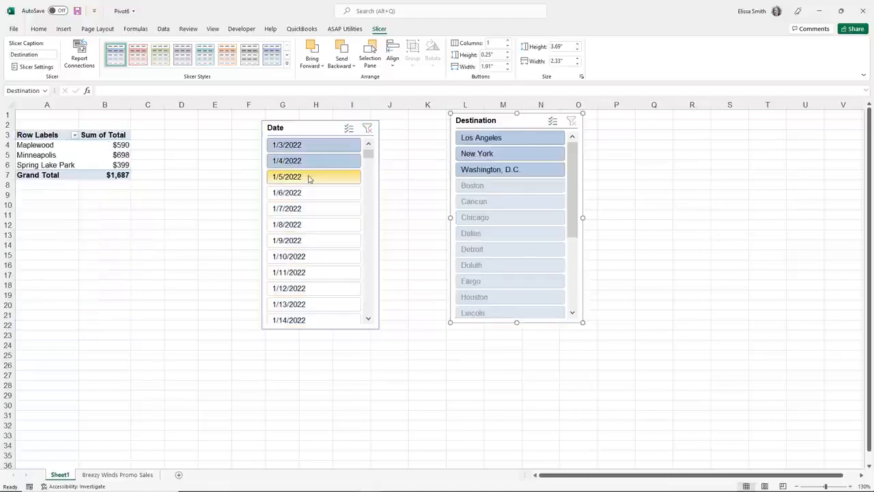
pyautogui.keyDown('ctrl'); pyautogui.click(309, 177); pyautogui.keyUp('ctrl')
pyautogui.click(368, 129)
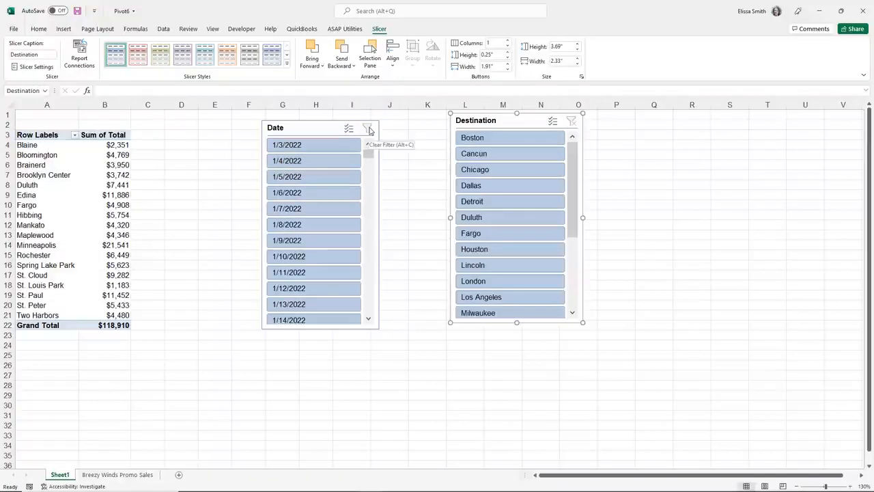
# Filter the PivotTable to Boston, Dallas and Duluth with the Destination slicer.
pyautogui.click(493, 138)
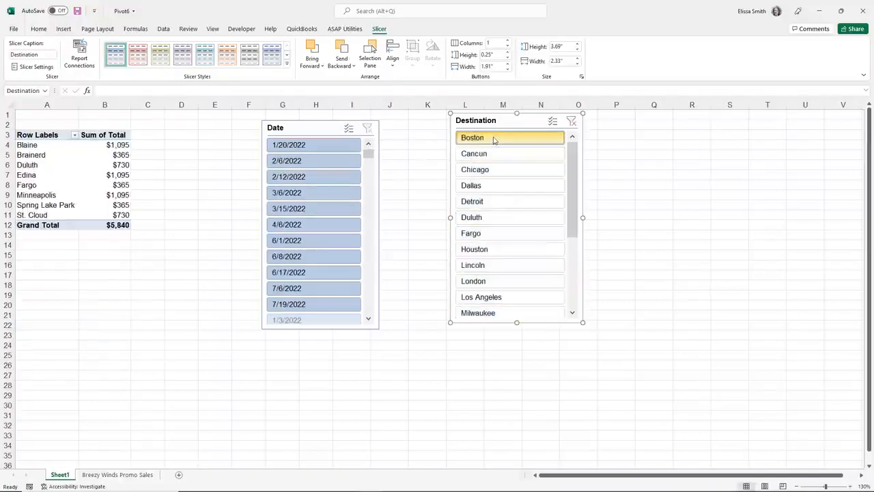
pyautogui.keyDown('ctrl'); pyautogui.click(492, 186); pyautogui.keyUp('ctrl')
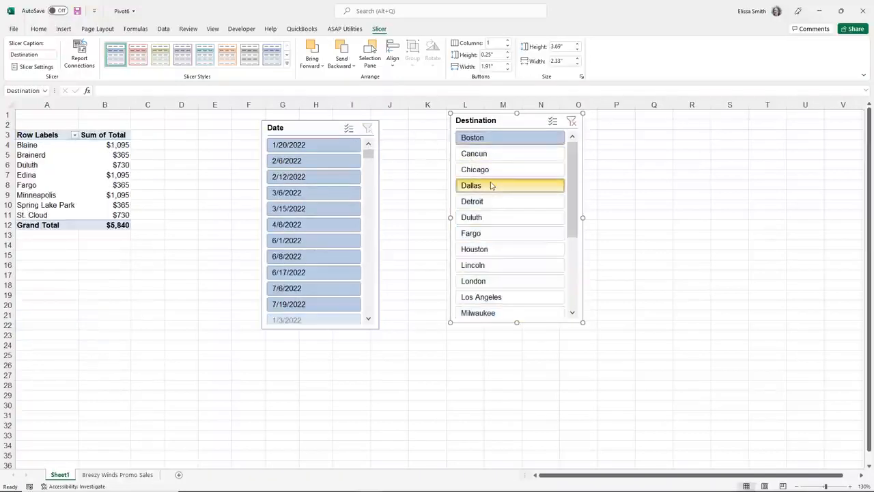
pyautogui.keyDown('ctrl'); pyautogui.click(471, 220); pyautogui.keyUp('ctrl')
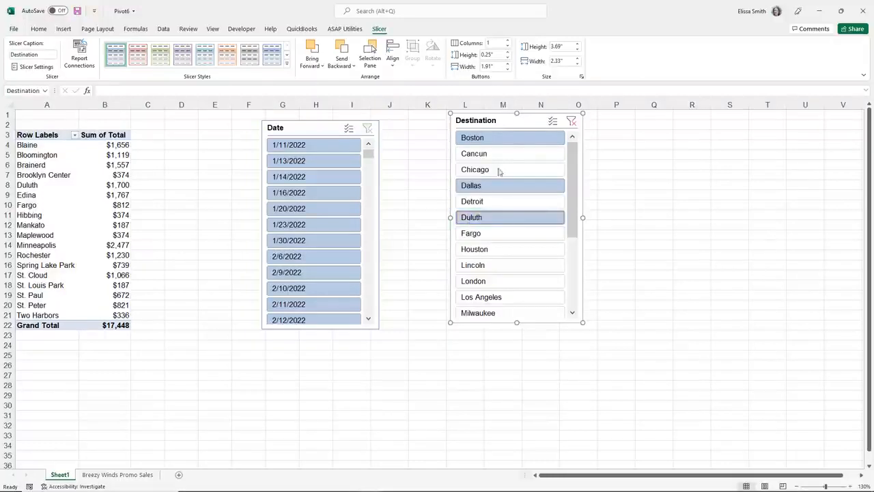
# Clear the Destination filter and delete the Destination slicer.
pyautogui.click(571, 121)
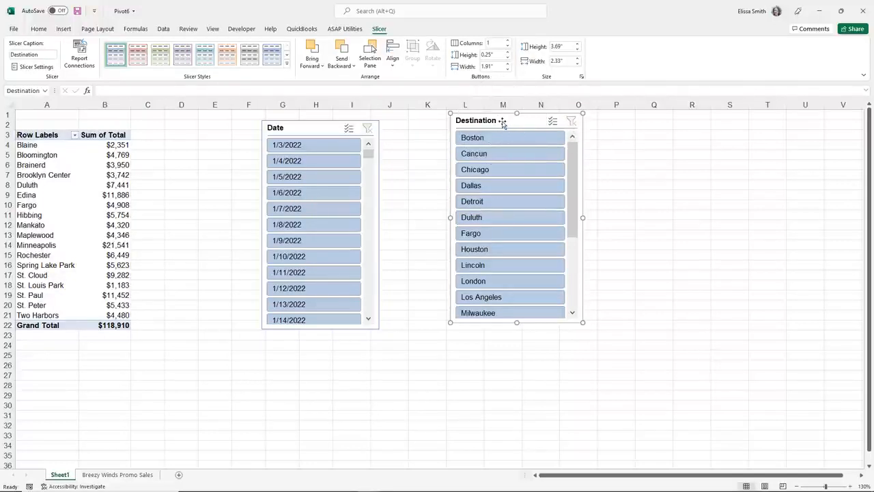
pyautogui.press('Delete')
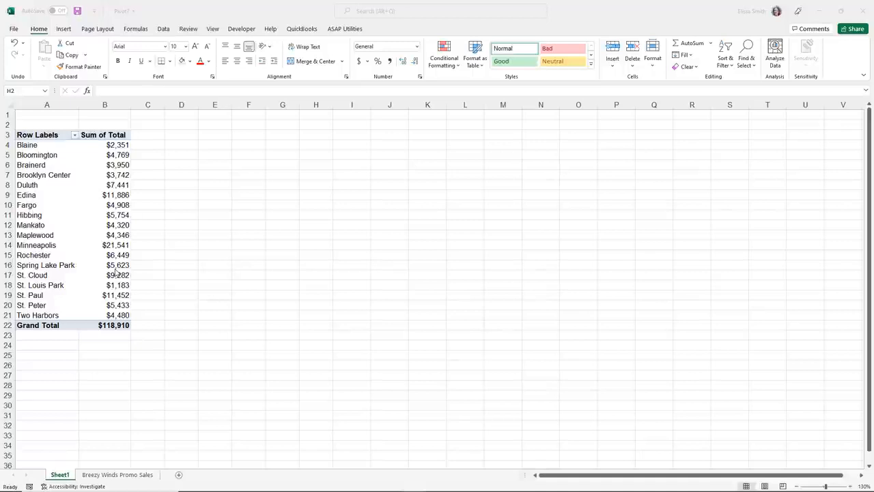
pyautogui.click(43, 241)
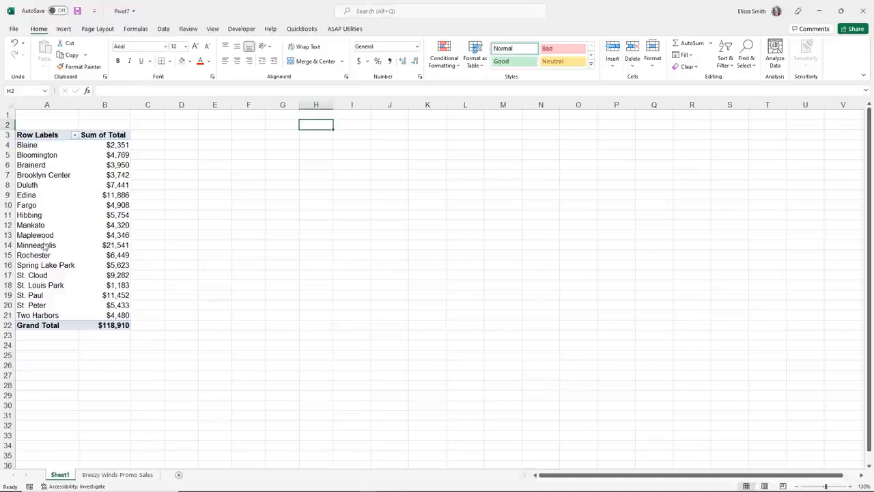
pyautogui.doubleClick(43, 243)
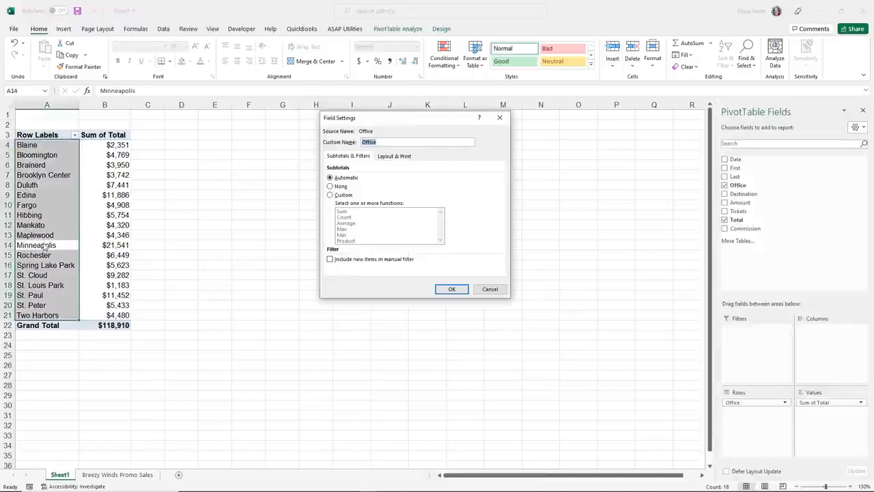
pyautogui.click(481, 289)
pyautogui.click(60, 274)
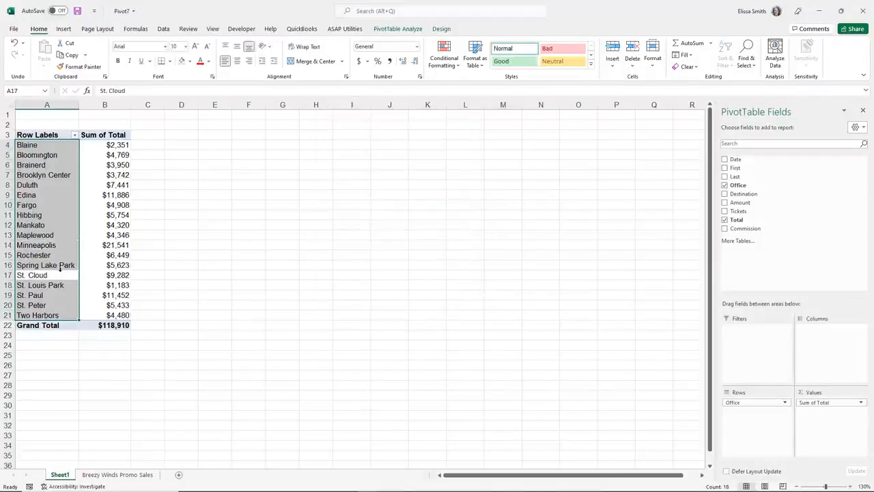
# On the Breezy Winds Promo Sales sheet, change the date in A31 to 2/2/2022 and fill the daily series down to A40.
pyautogui.click(93, 475)
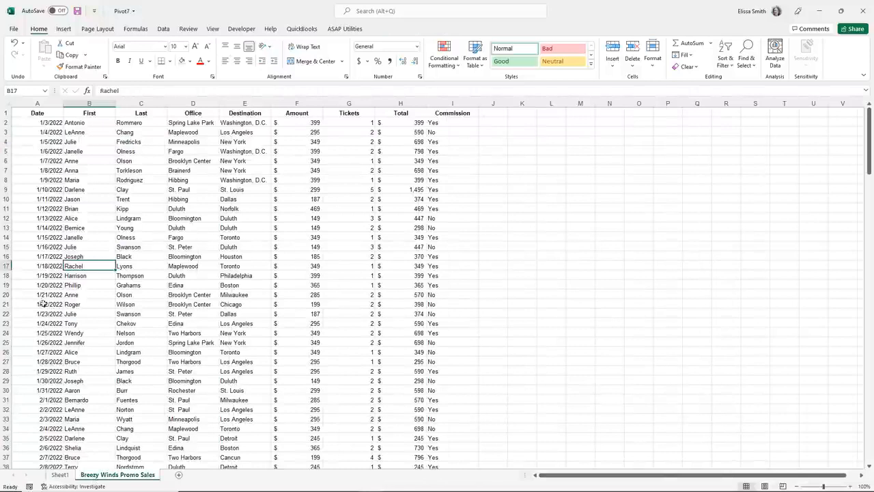
pyautogui.click(40, 400)
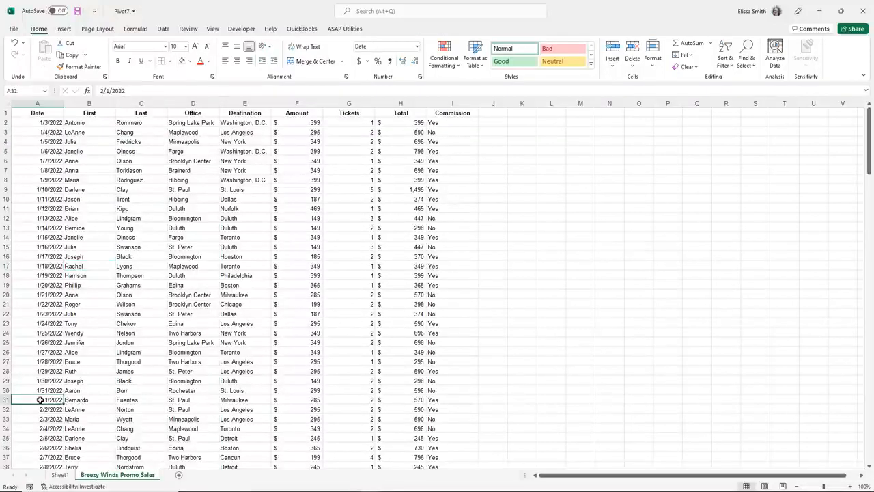
pyautogui.write('2/2/2022')
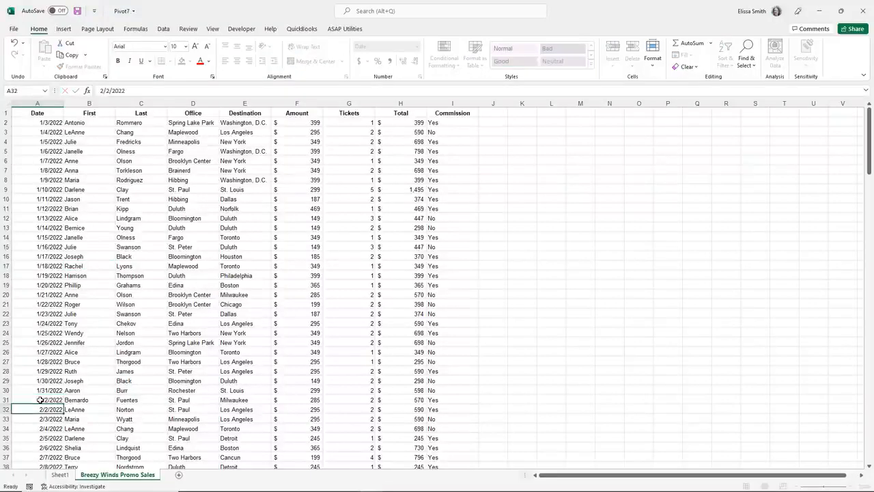
pyautogui.hotkey('ctrl', 'Return')
pyautogui.moveTo(63, 404); pyautogui.dragTo(54, 457)
pyautogui.click(48, 427)
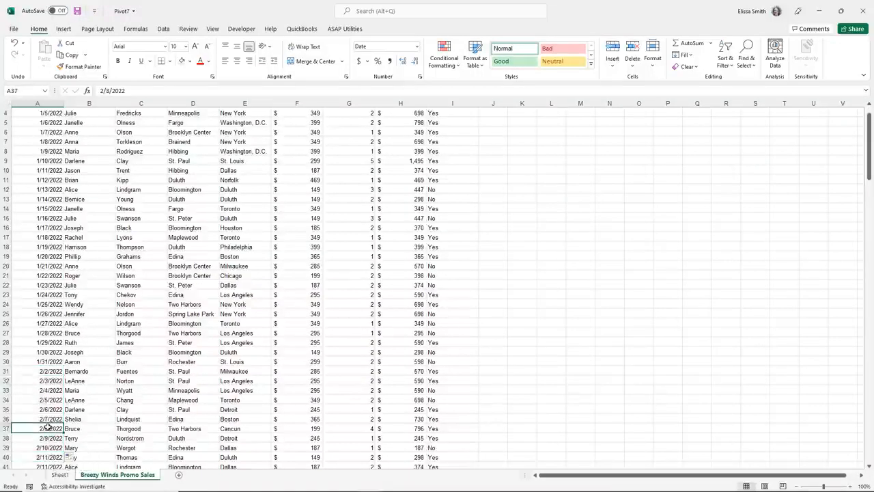
# Refresh the office totals PivotTable on Sheet1 so it picks up the edited source data.
pyautogui.click(59, 474)
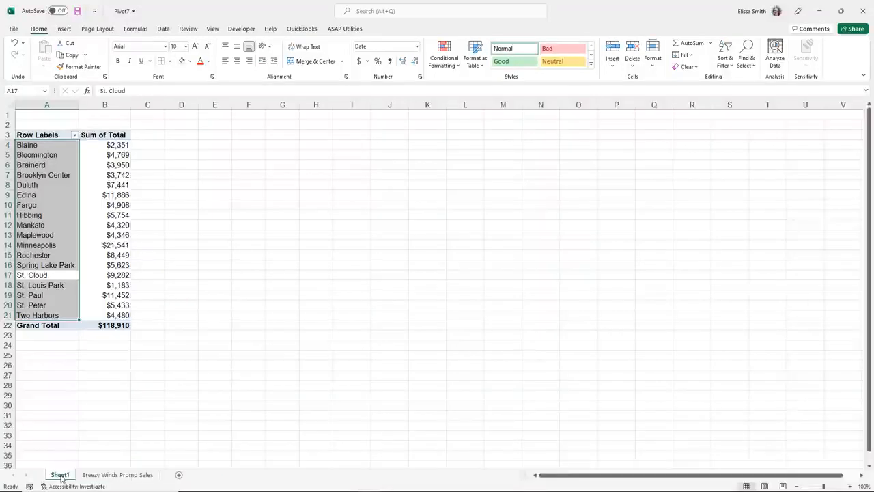
pyautogui.click(47, 225)
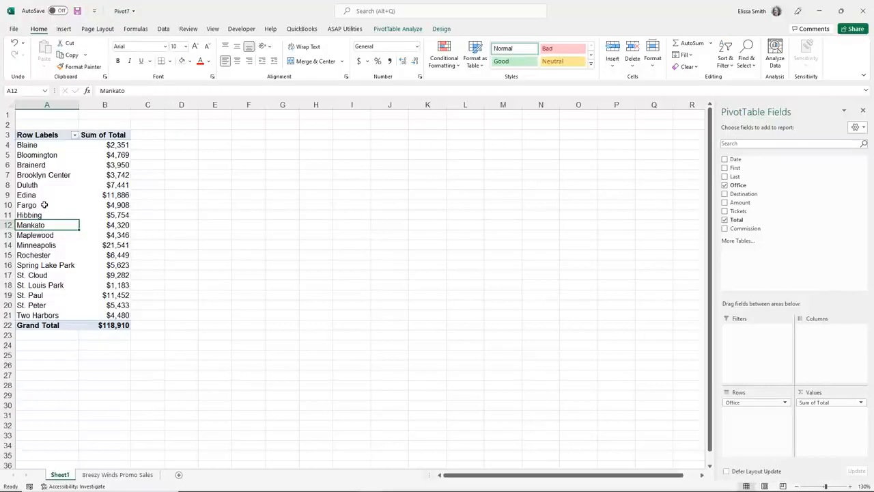
pyautogui.rightClick(44, 205)
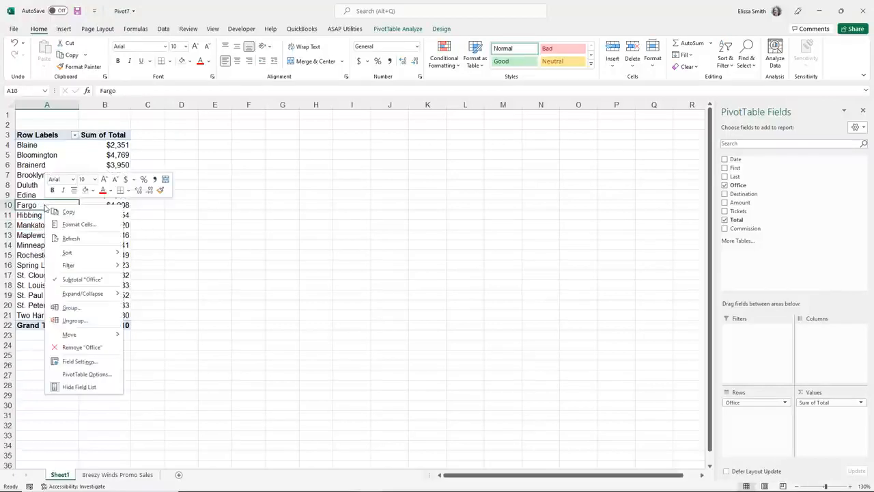
pyautogui.click(70, 238)
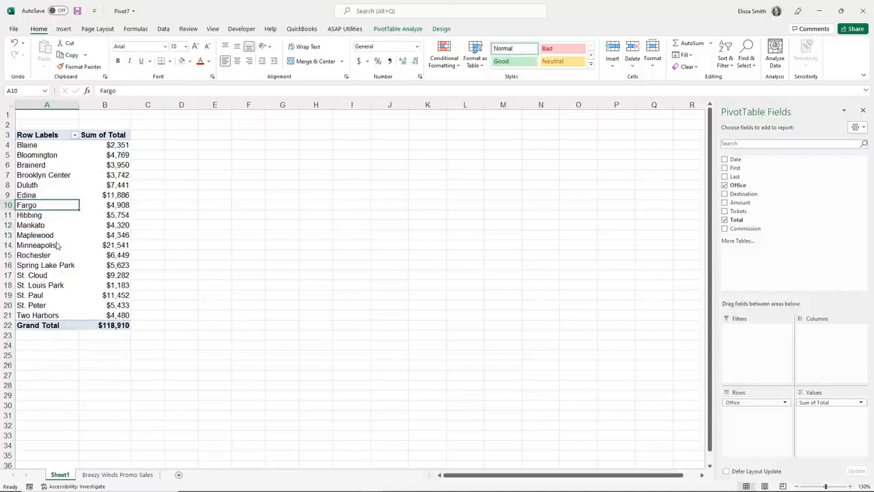
pyautogui.click(396, 29)
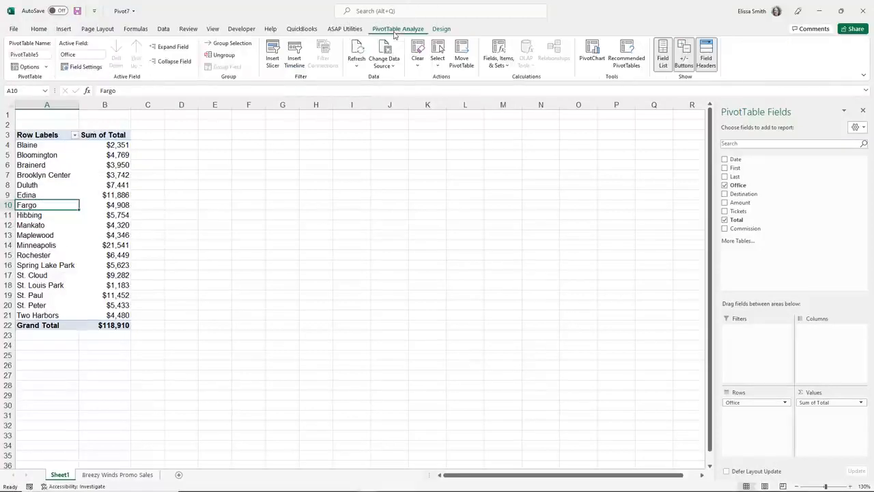
pyautogui.click(357, 52)
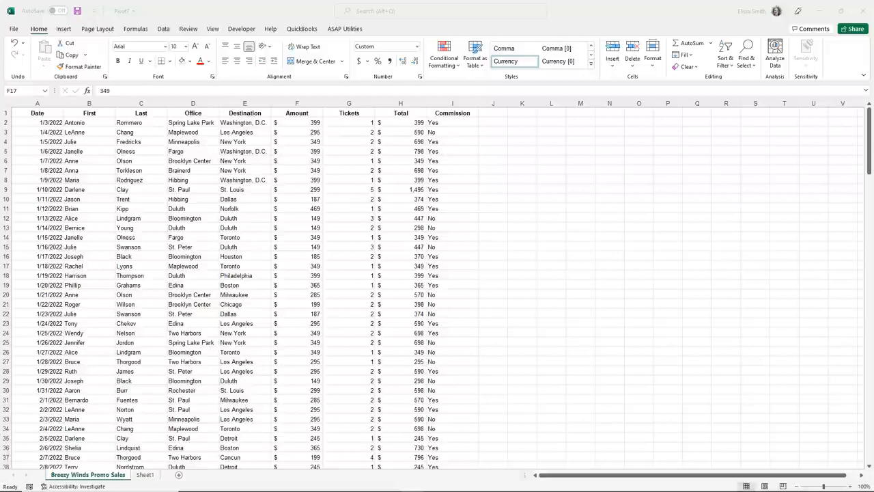
# Create a PivotChart on a new worksheet from the Breezy Winds Promo Sales range $A$1:$I$200.
pyautogui.click(132, 305)
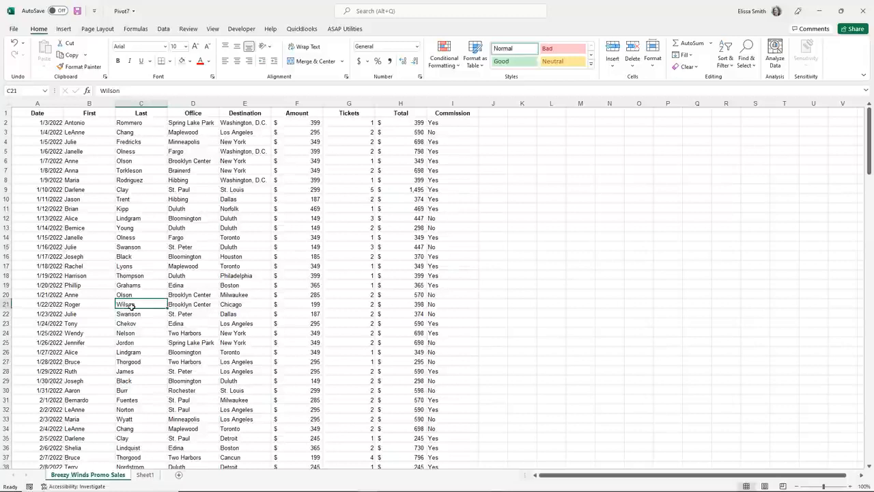
pyautogui.click(138, 211)
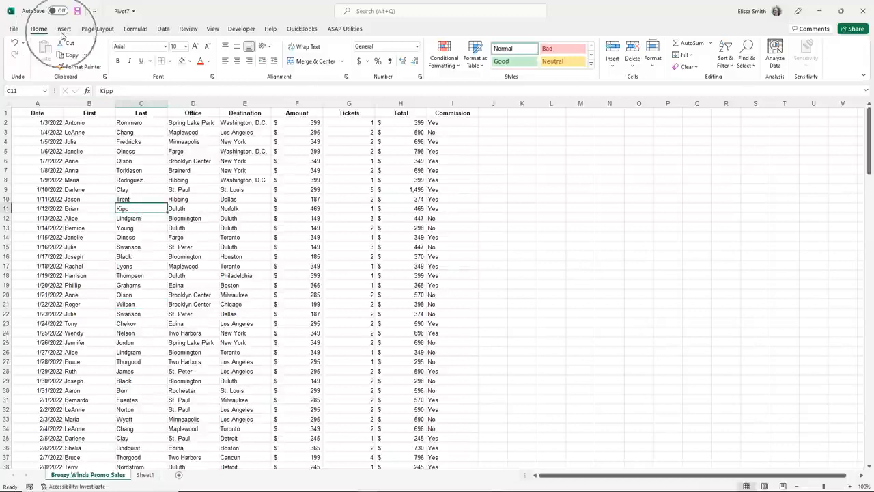
pyautogui.click(63, 30)
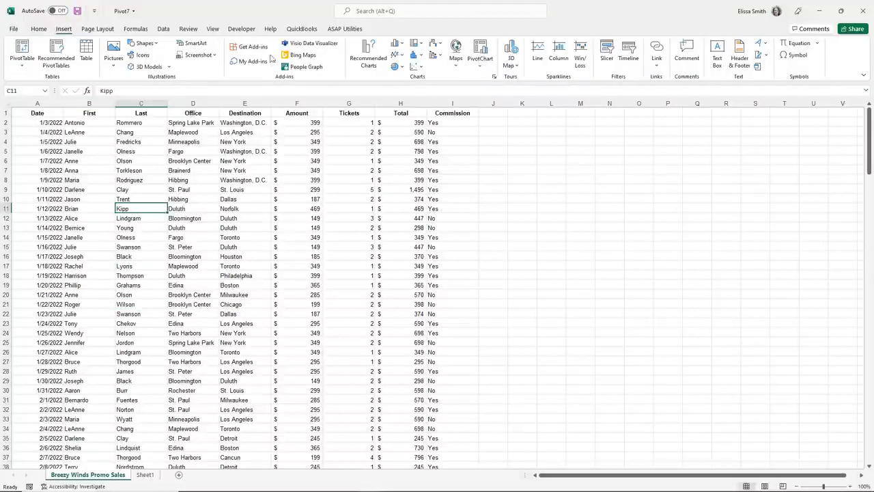
pyautogui.click(490, 66)
pyautogui.click(482, 49)
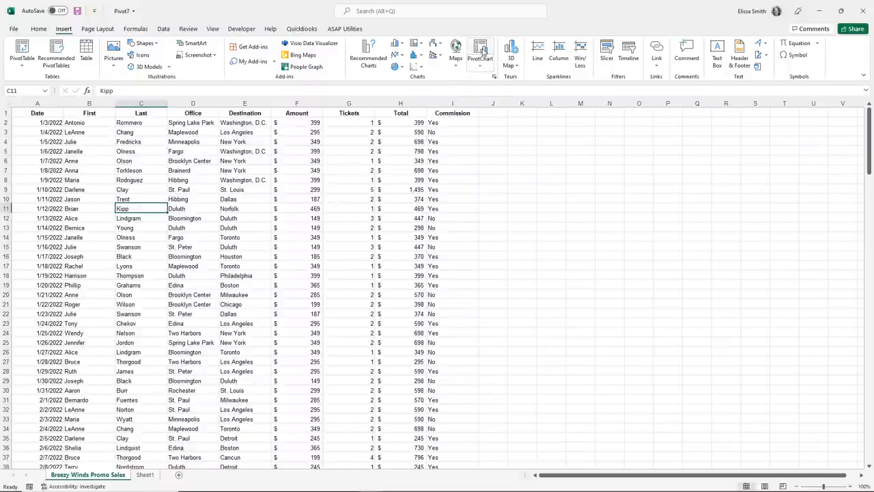
pyautogui.click(487, 64)
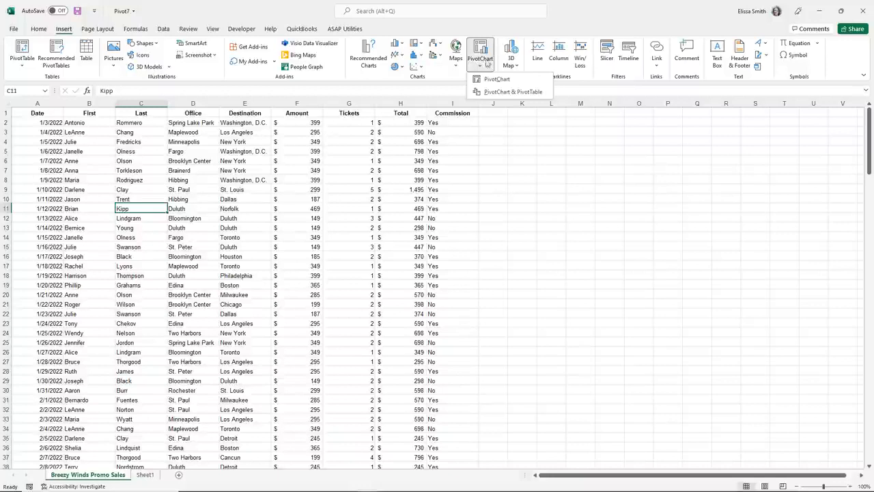
pyautogui.click(482, 51)
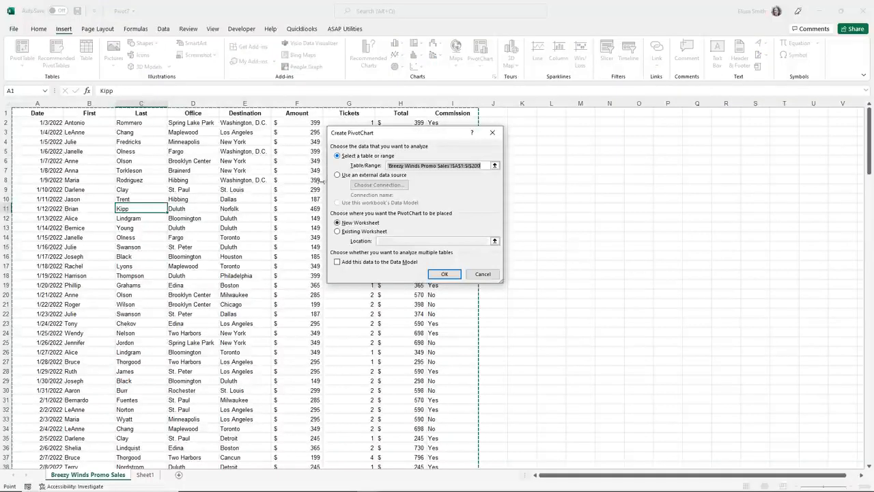
pyautogui.scroll(-9, 252, 266)
pyautogui.scroll(9, 253, 268)
pyautogui.click(456, 275)
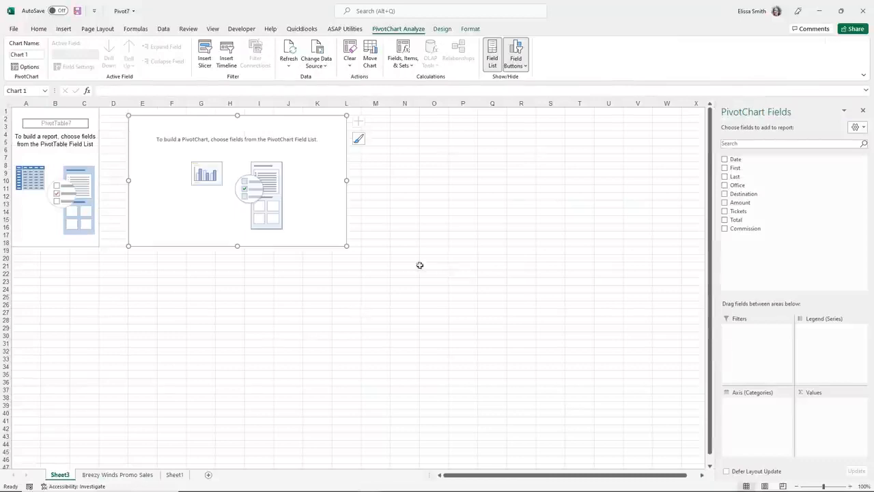
pyautogui.press('ctrl')
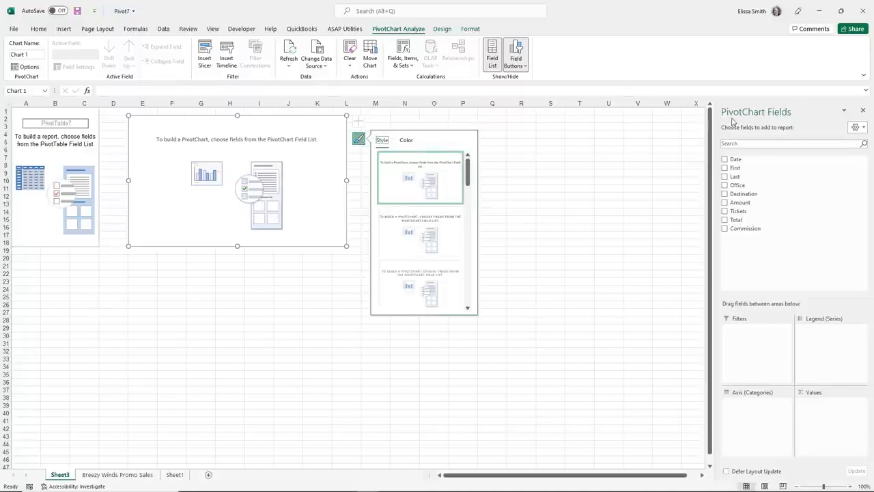
pyautogui.press('ctrl')
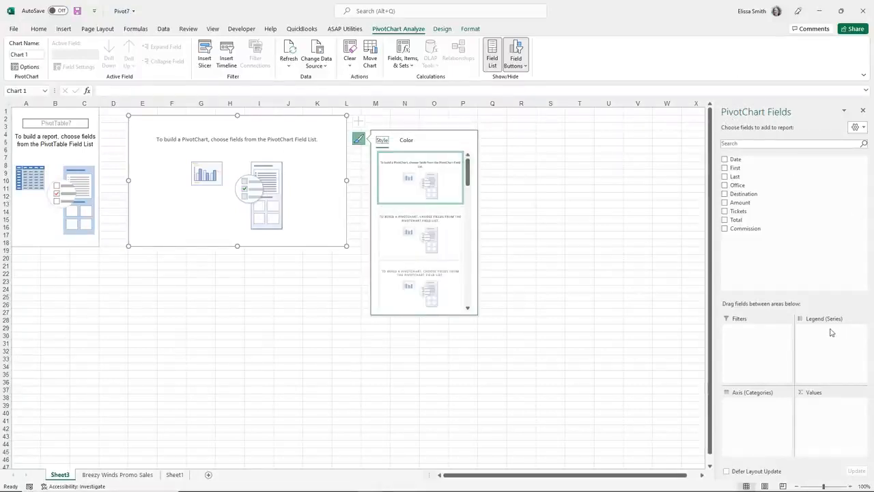
pyautogui.press('ctrl')
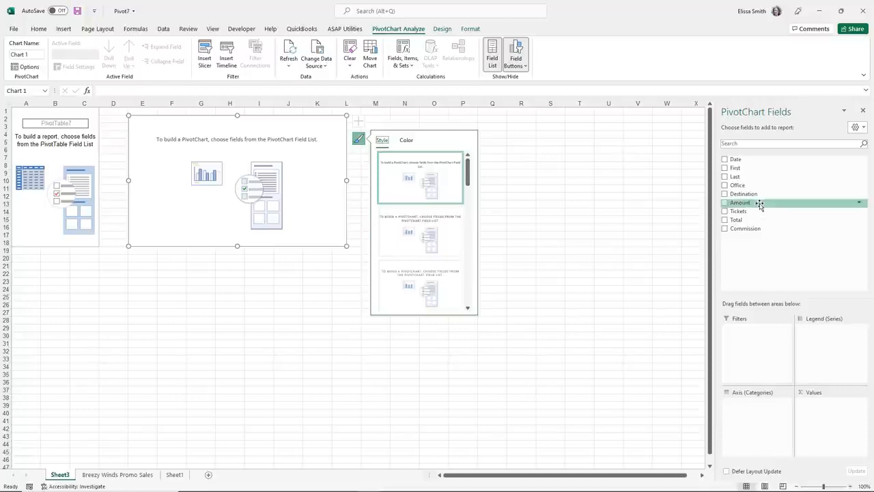
# Build the PivotChart with Destination as the axis categories and Total as the summed values.
pyautogui.moveTo(755, 301); pyautogui.dragTo(747, 413)
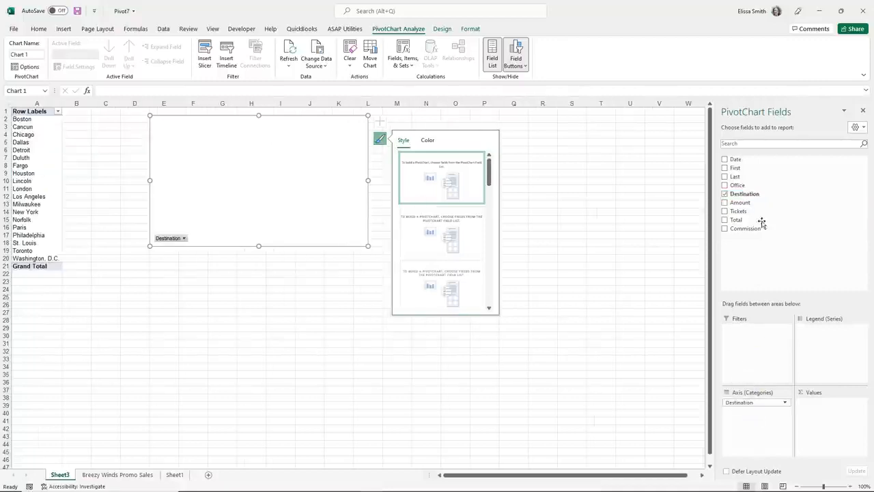
pyautogui.moveTo(736, 219); pyautogui.dragTo(822, 417)
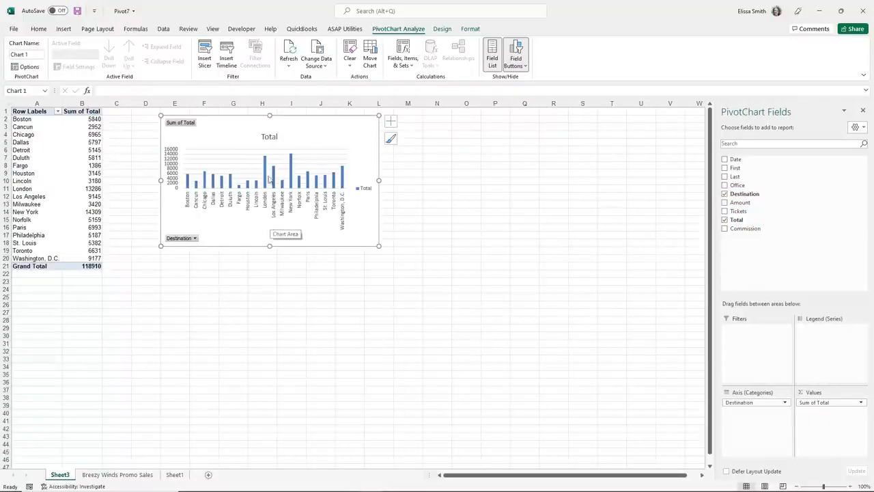
# Move the PivotChart farther away from the PivotTable and enlarge it to span about columns F to P, rows 4 to 25.
pyautogui.moveTo(240, 126); pyautogui.dragTo(386, 144)
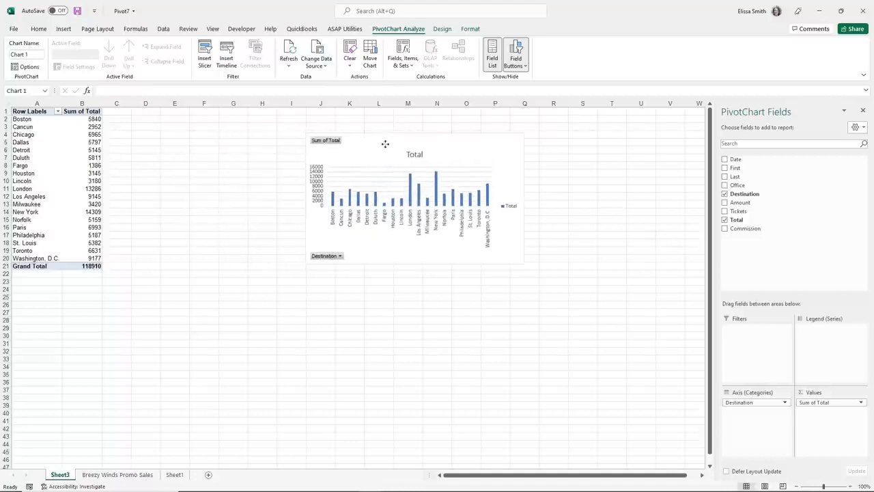
pyautogui.moveTo(305, 264); pyautogui.dragTo(201, 304)
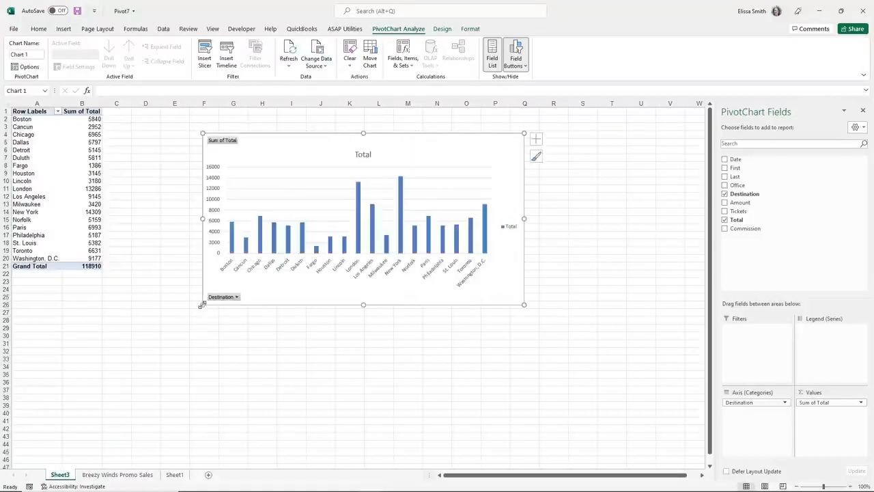
# Filter the PivotChart's Destination field to show only Boston, Cancun and Chicago.
pyautogui.click(236, 299)
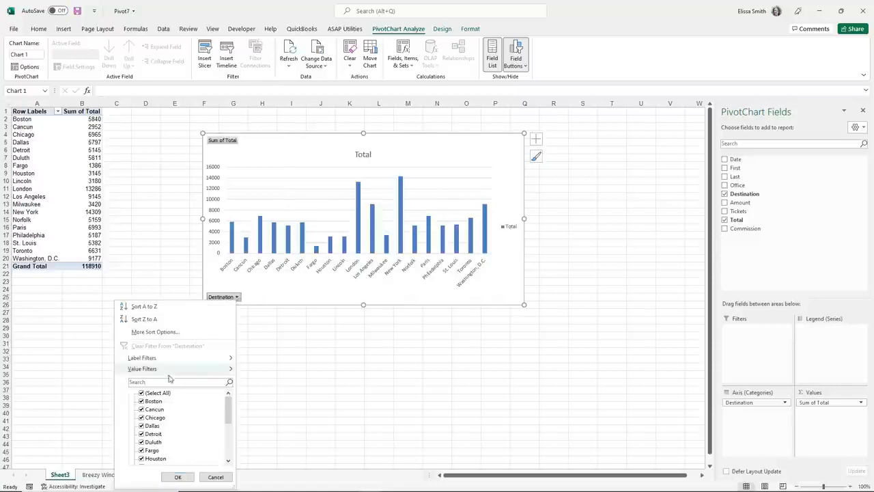
pyautogui.click(141, 394)
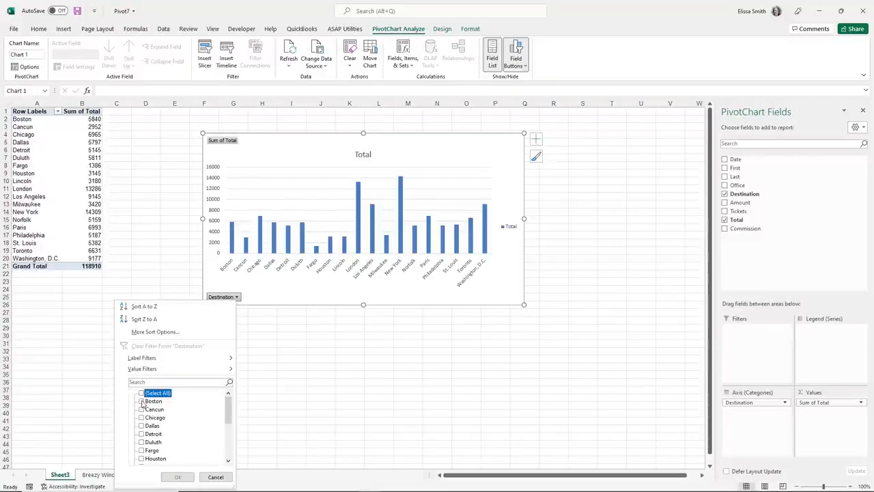
pyautogui.click(142, 401)
pyautogui.click(141, 409)
pyautogui.click(141, 417)
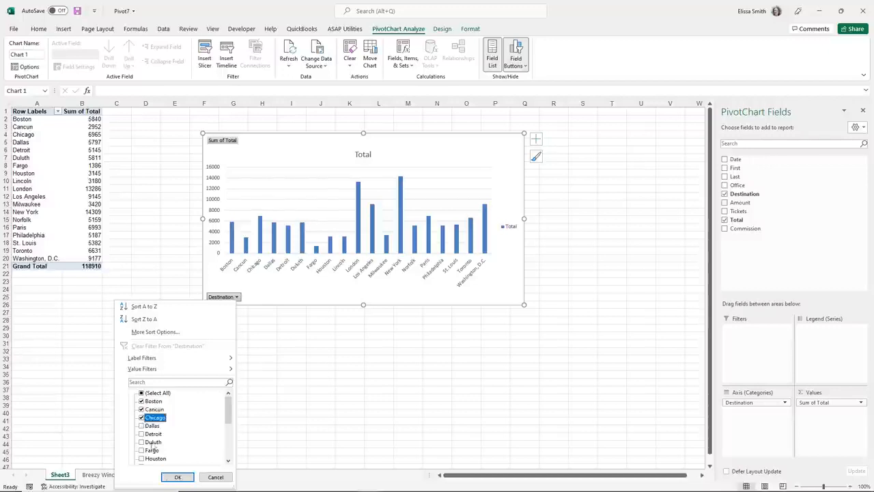
pyautogui.click(175, 477)
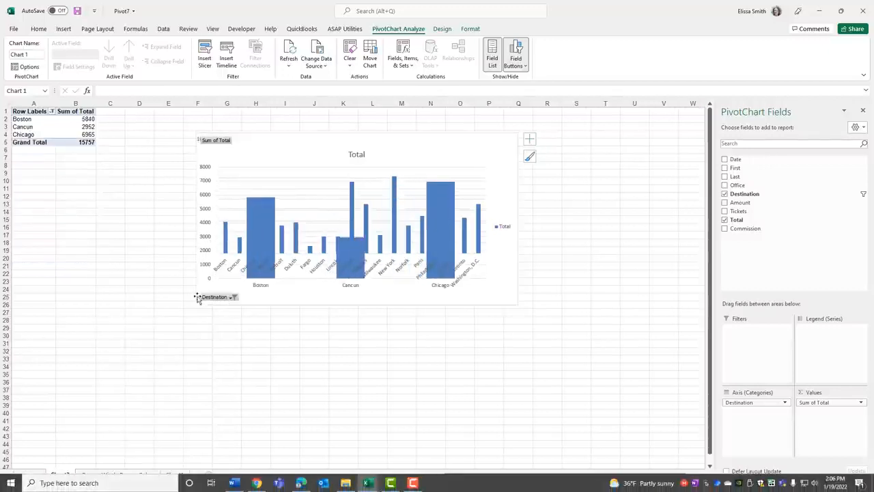
pyautogui.hotkey('ctrl', 'q')
pyautogui.hotkey('ctrl', 'q')
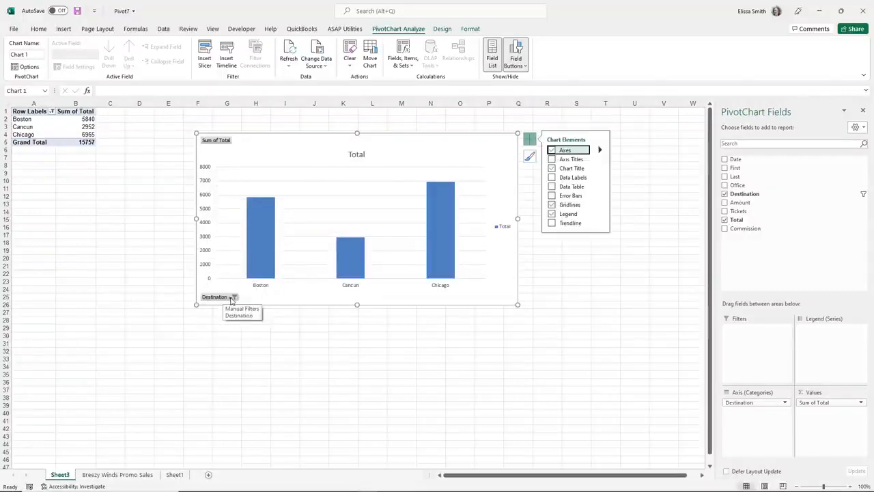
# Clear the filter from Destination and replace that field with Office as the PivotChart's axis categories.
pyautogui.click(233, 298)
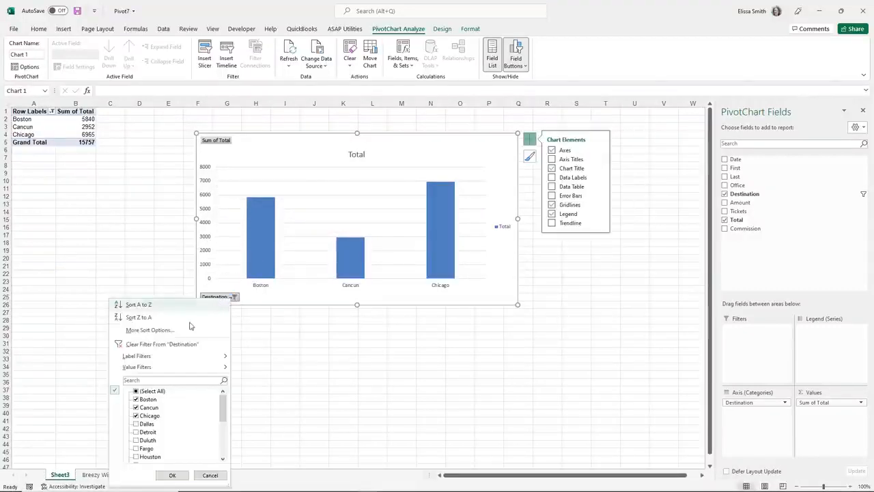
pyautogui.click(162, 344)
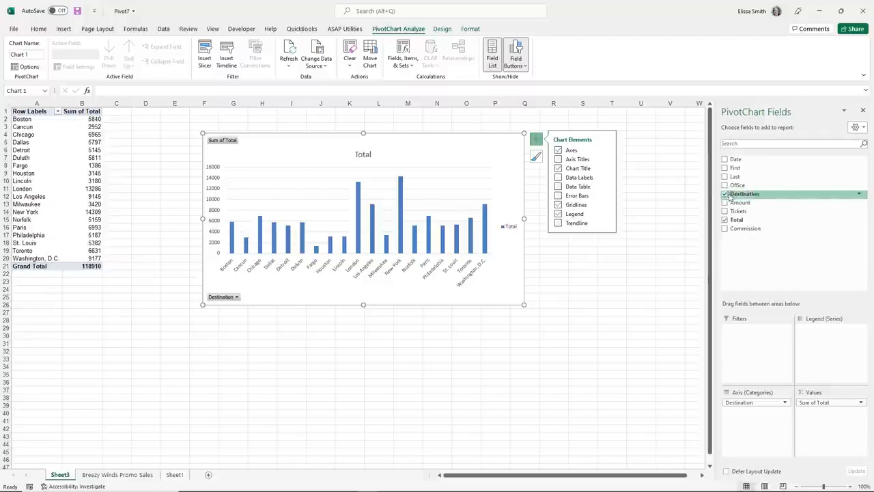
pyautogui.moveTo(731, 404); pyautogui.dragTo(563, 370)
pyautogui.moveTo(738, 185); pyautogui.dragTo(752, 417)
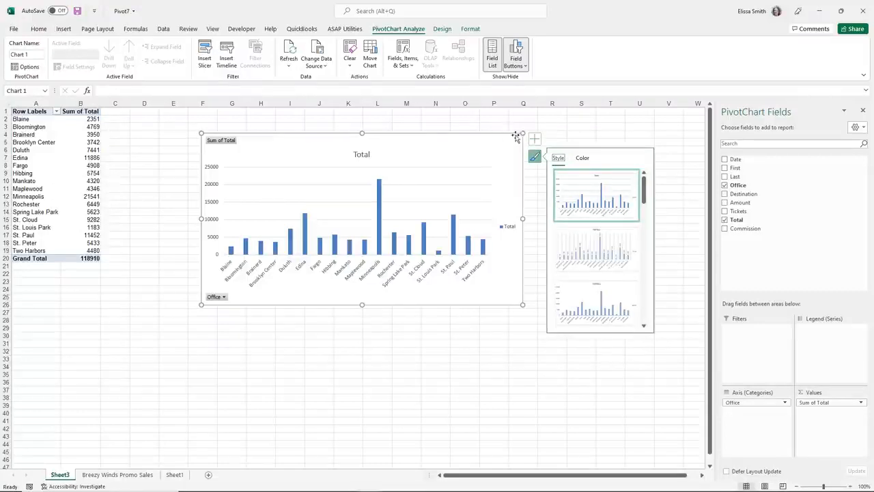
# Add data labels to the PivotChart's columns and open its gridline options.
pyautogui.click(536, 140)
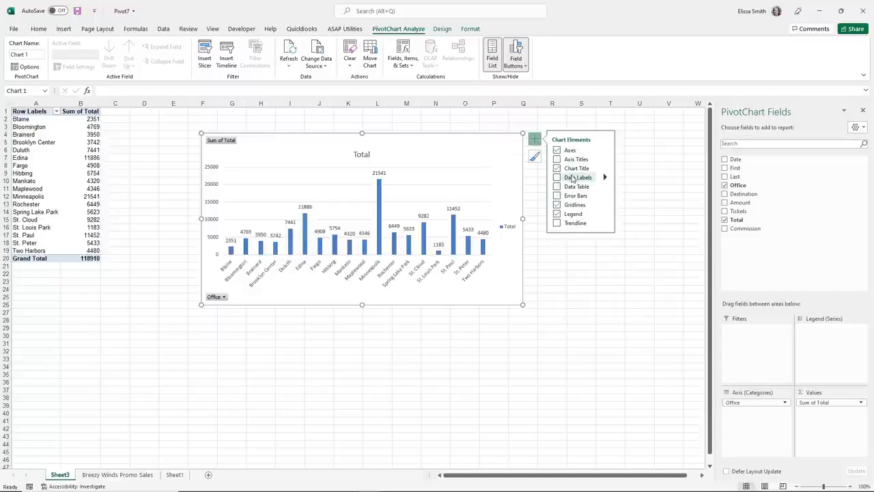
pyautogui.click(572, 178)
pyautogui.click(605, 205)
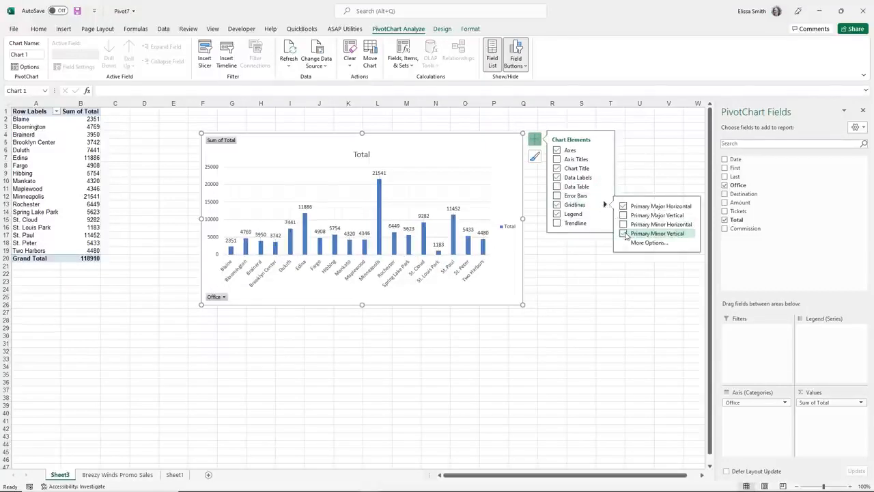
pyautogui.click(599, 279)
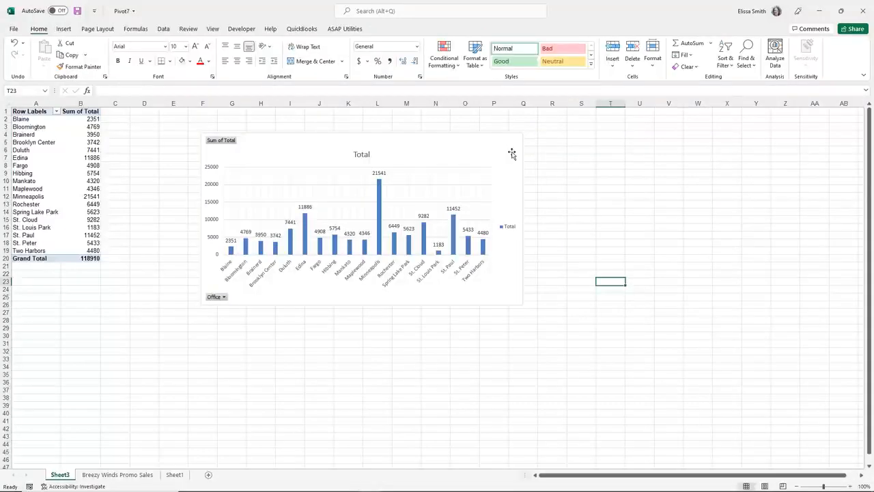
# Apply the chart style with a capitalised title and vertical gridlines to the PivotChart, and recolour its columns orange.
pyautogui.click(511, 153)
pyautogui.click(534, 157)
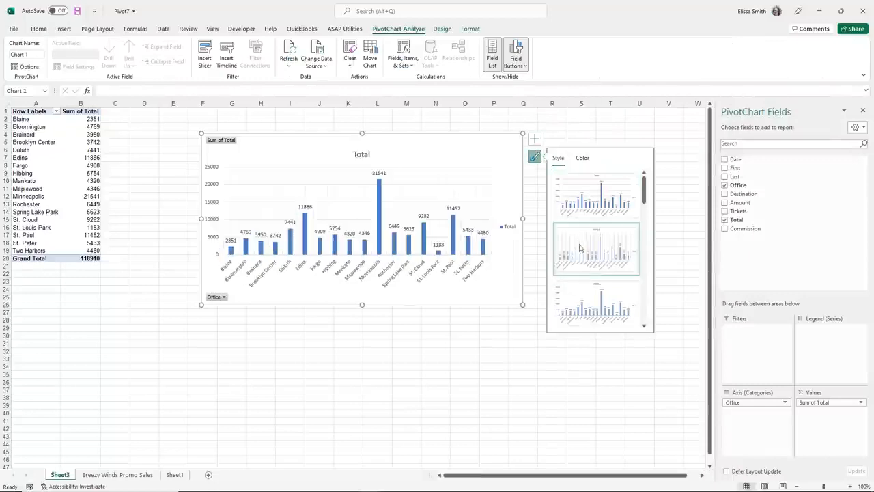
pyautogui.click(581, 158)
pyautogui.click(589, 229)
pyautogui.click(438, 388)
pyautogui.click(439, 387)
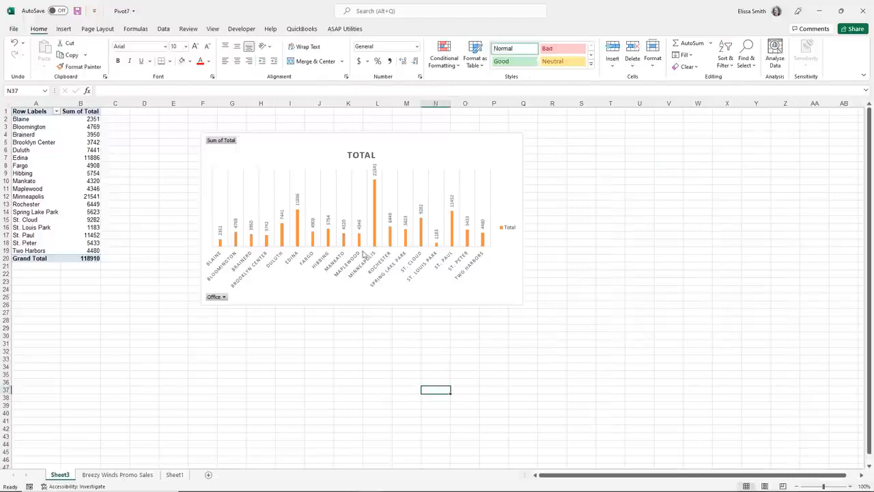
# Shrink the PivotChart and move it to span about columns L to T, rows 2 to 17.
pyautogui.click(289, 155)
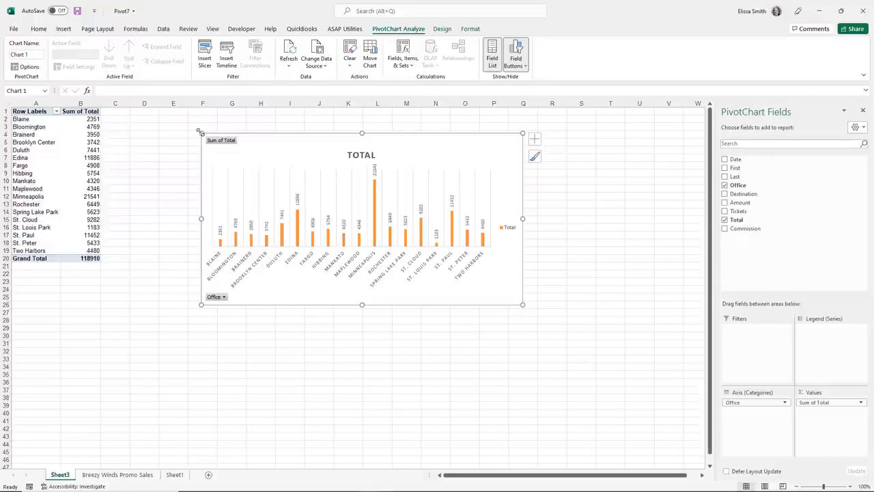
pyautogui.moveTo(235, 156); pyautogui.dragTo(277, 184)
pyautogui.moveTo(332, 195); pyautogui.dragTo(428, 128)
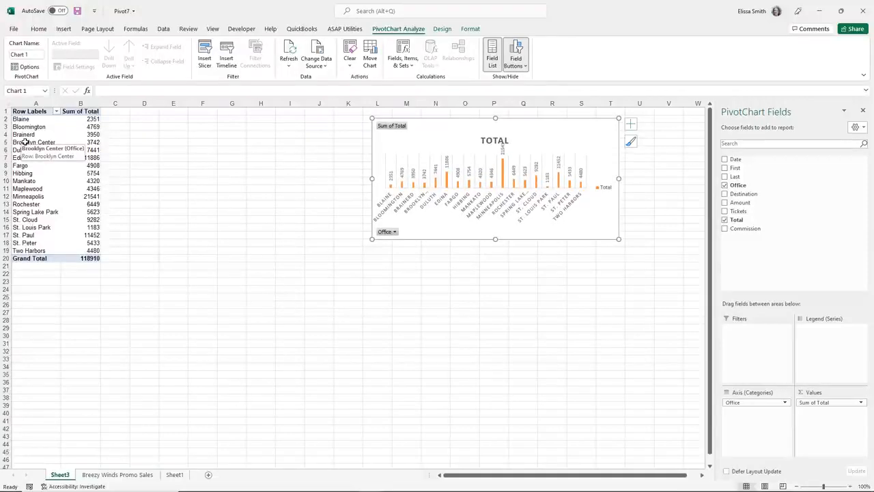
# Insert a Clustered Bar PivotChart from the office PivotTable and place it between the table and the orange chart.
pyautogui.click(24, 142)
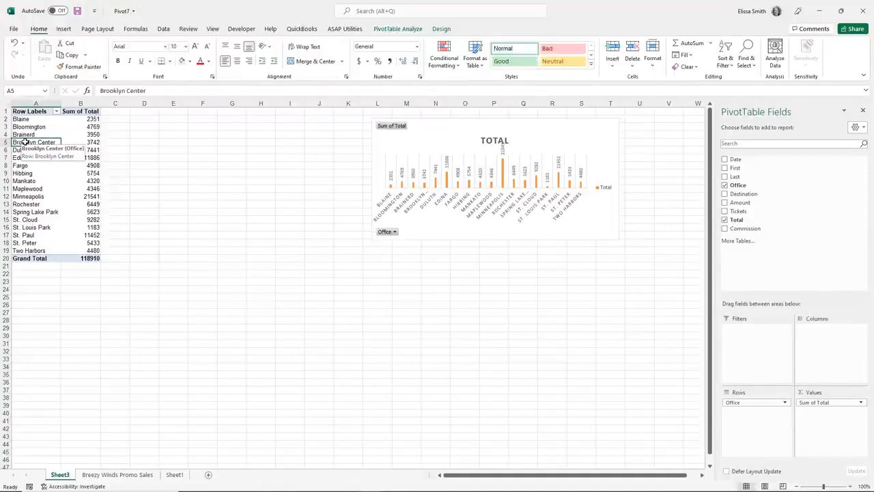
pyautogui.click(386, 29)
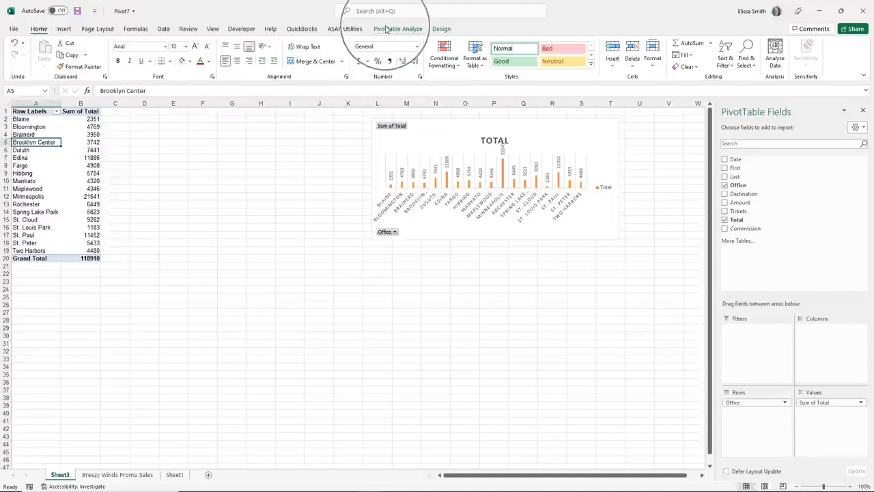
pyautogui.click(387, 29)
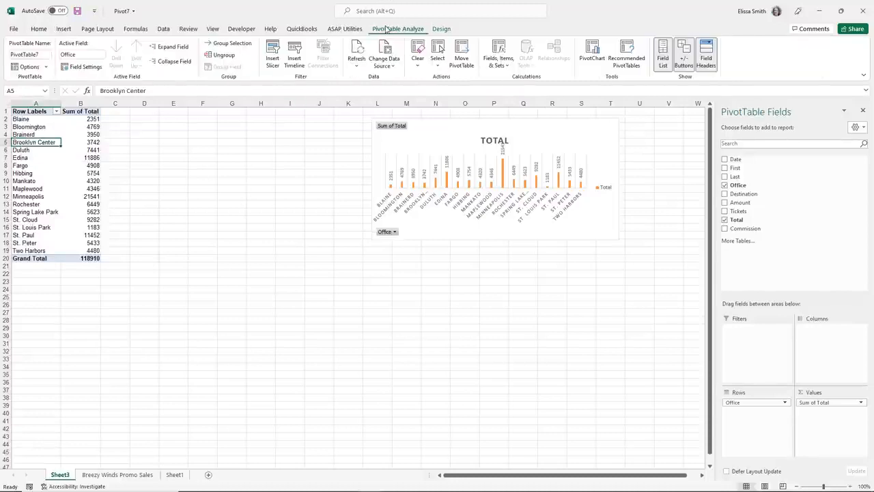
pyautogui.click(591, 52)
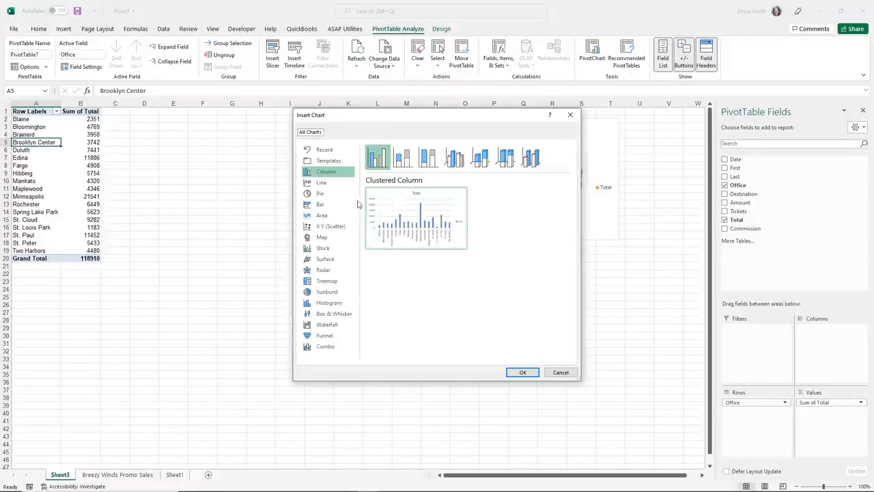
pyautogui.click(318, 205)
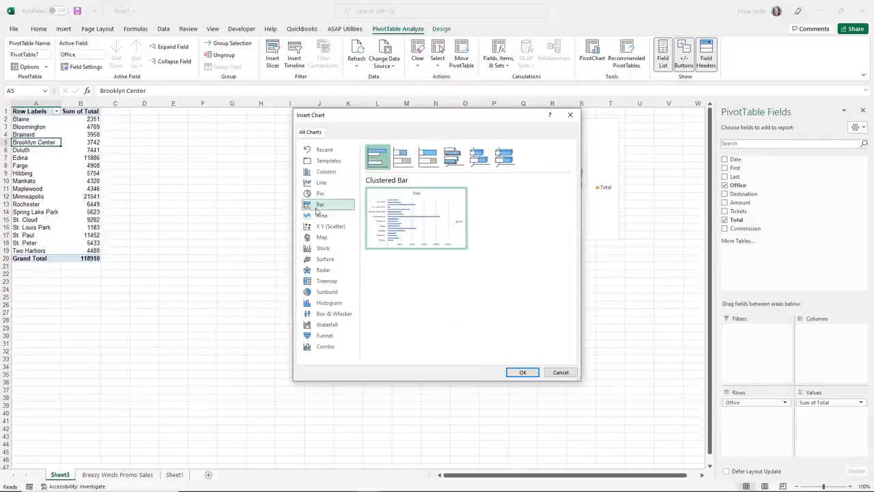
pyautogui.click(523, 373)
pyautogui.moveTo(321, 245); pyautogui.dragTo(196, 124)
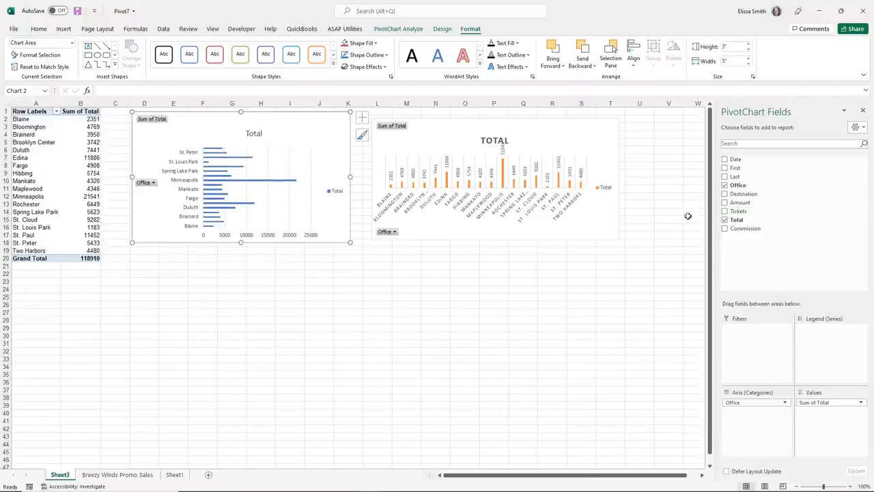
# Replace Total with Tickets as the summed values in the PivotCharts and their PivotTable.
pyautogui.click(725, 211)
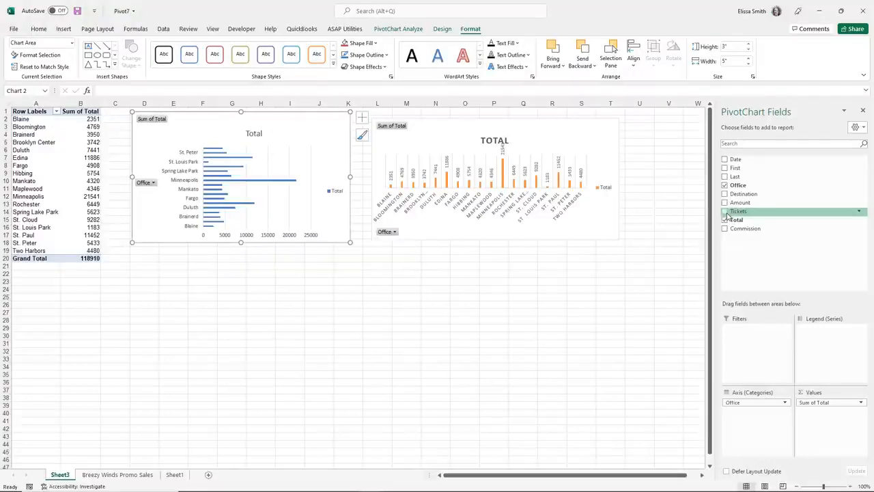
pyautogui.click(724, 219)
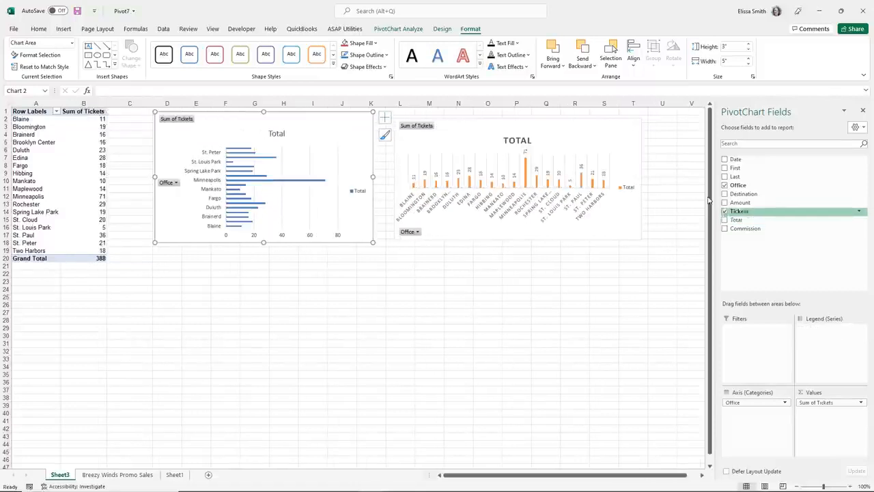
pyautogui.press('ctrl')
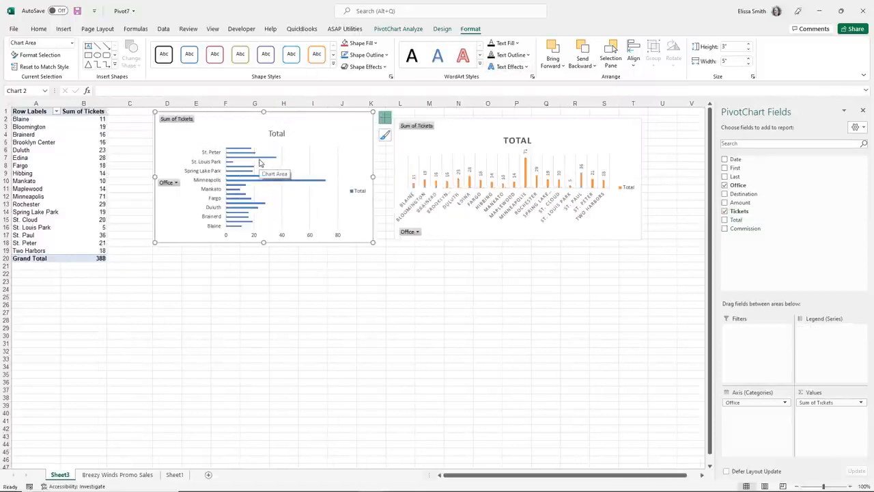
pyautogui.press('ctrl')
pyautogui.press('ctrl')
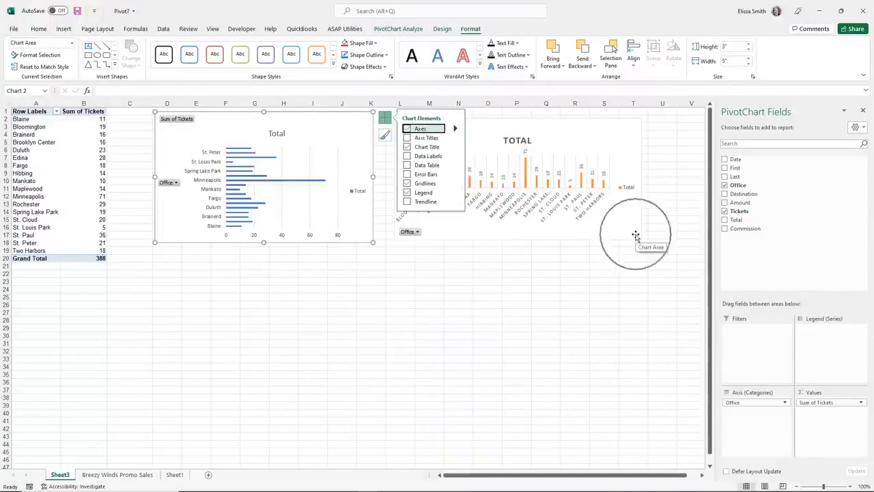
pyautogui.click(575, 273)
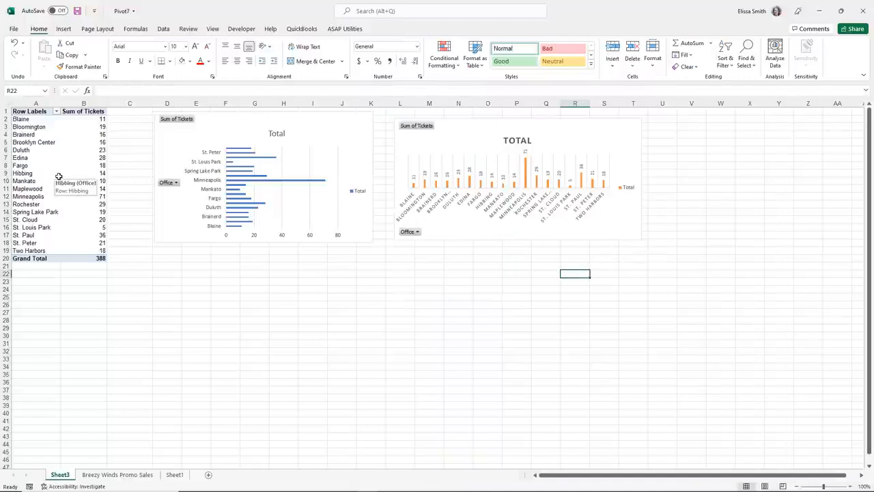
# Refresh the data of the bar PivotChart.
pyautogui.click(114, 476)
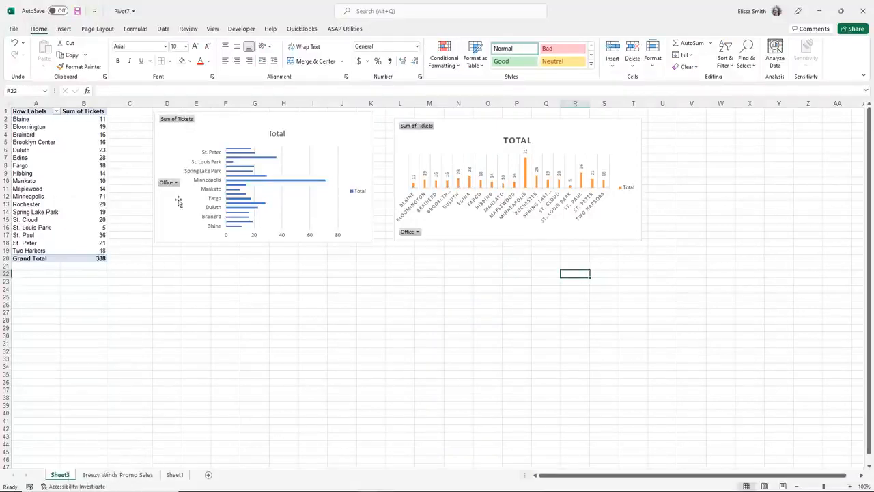
pyautogui.rightClick(211, 136)
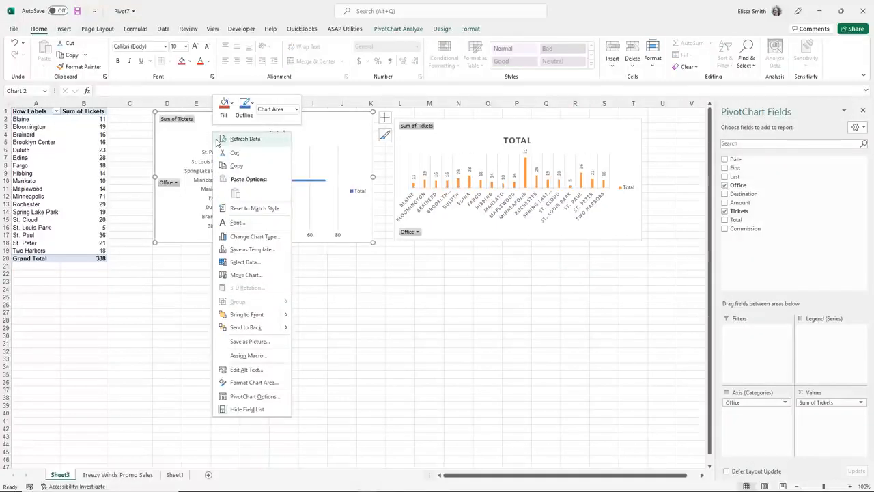
pyautogui.click(229, 140)
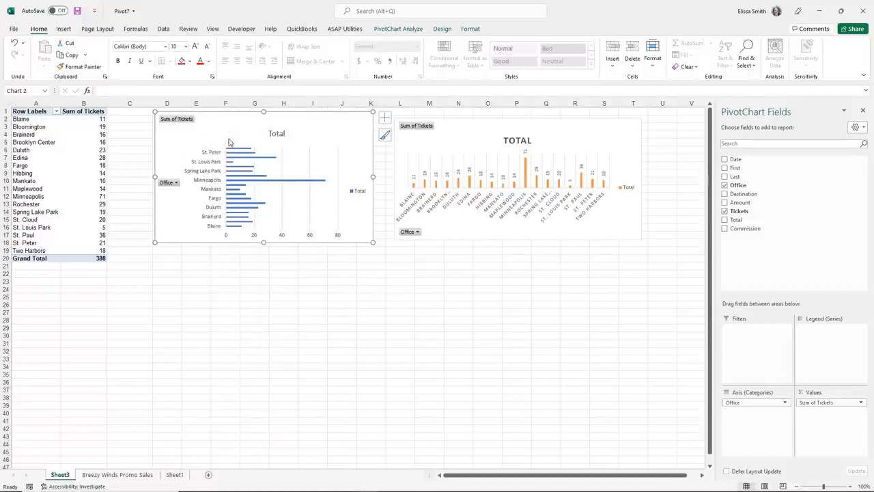
# Delete the clustered bar PivotChart beside the PivotTable.
pyautogui.click(54, 181)
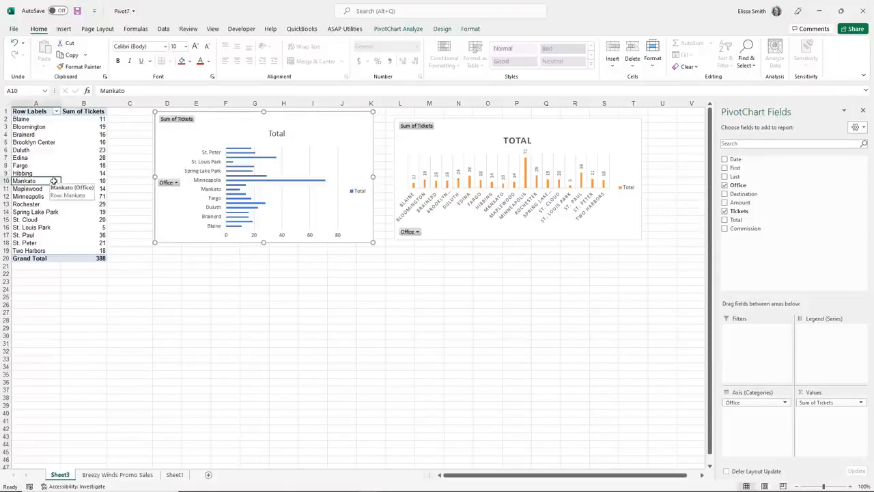
pyautogui.click(168, 203)
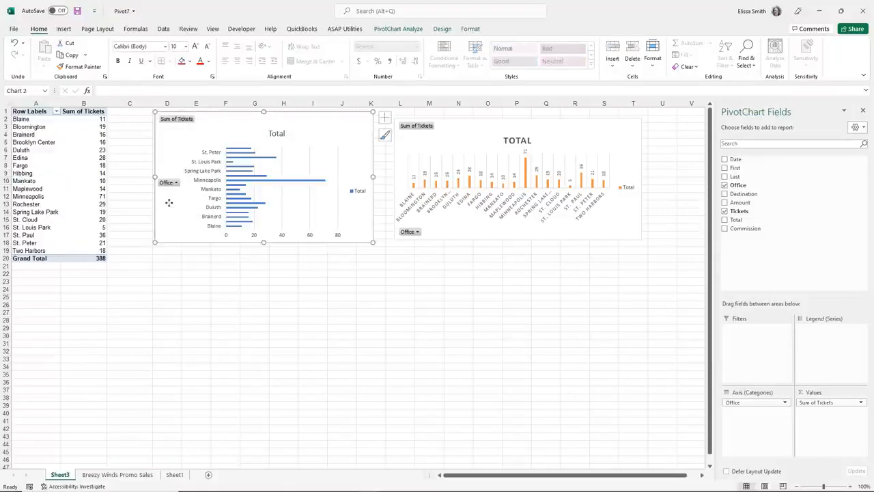
pyautogui.press('Delete')
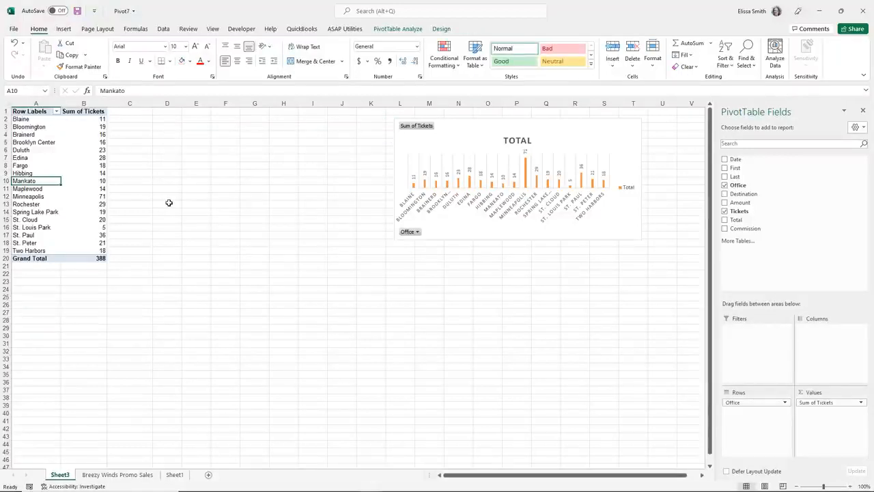
# Enlarge the orange column PivotChart to span about columns H to T, rows 2 to 22.
pyautogui.click(404, 143)
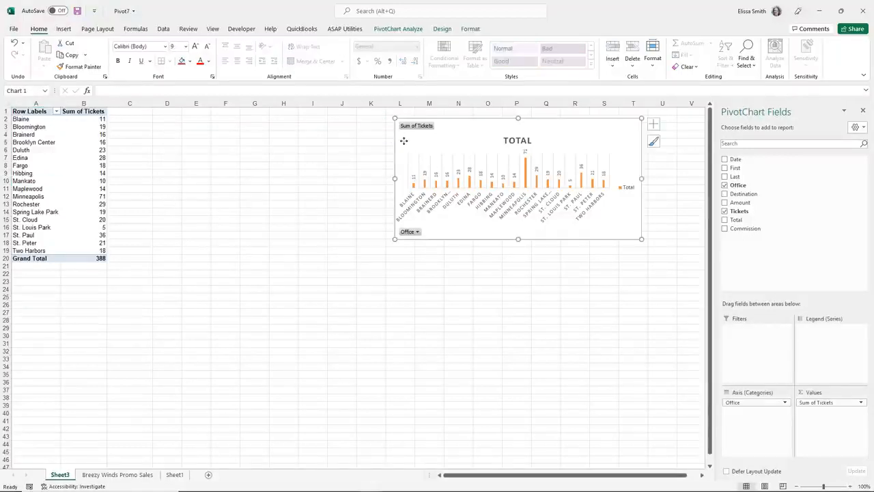
pyautogui.moveTo(394, 239); pyautogui.dragTo(262, 274)
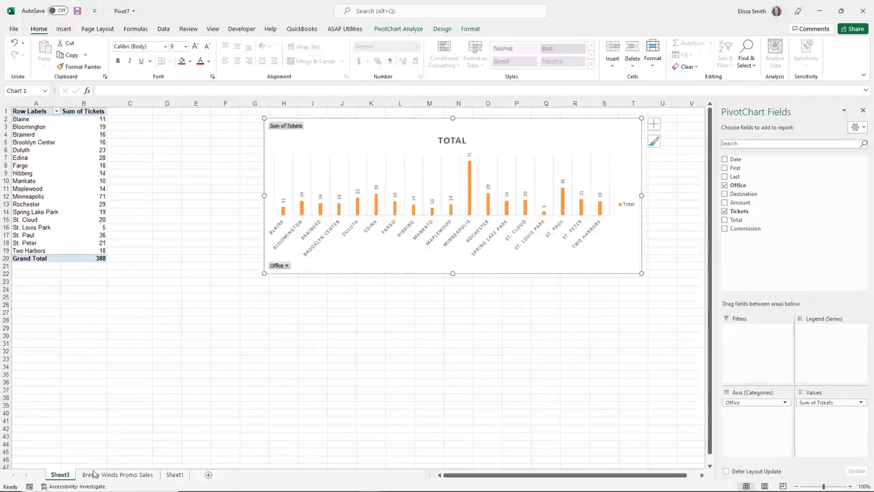
pyautogui.click(181, 206)
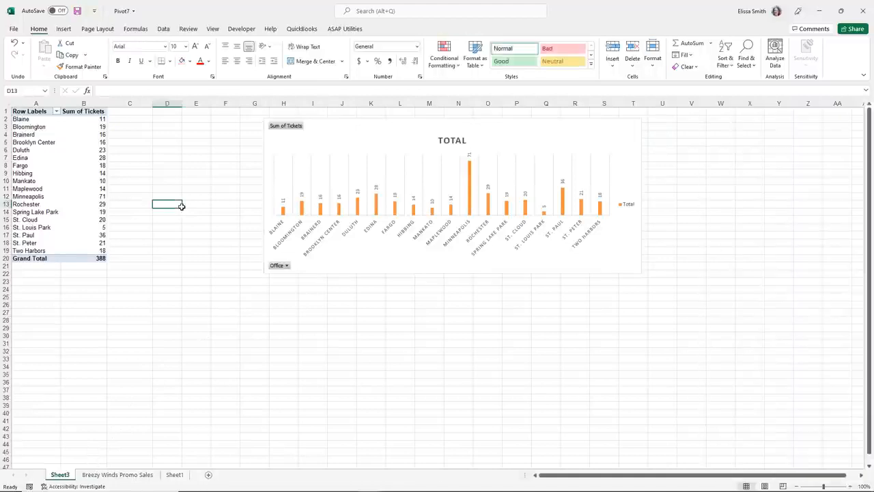